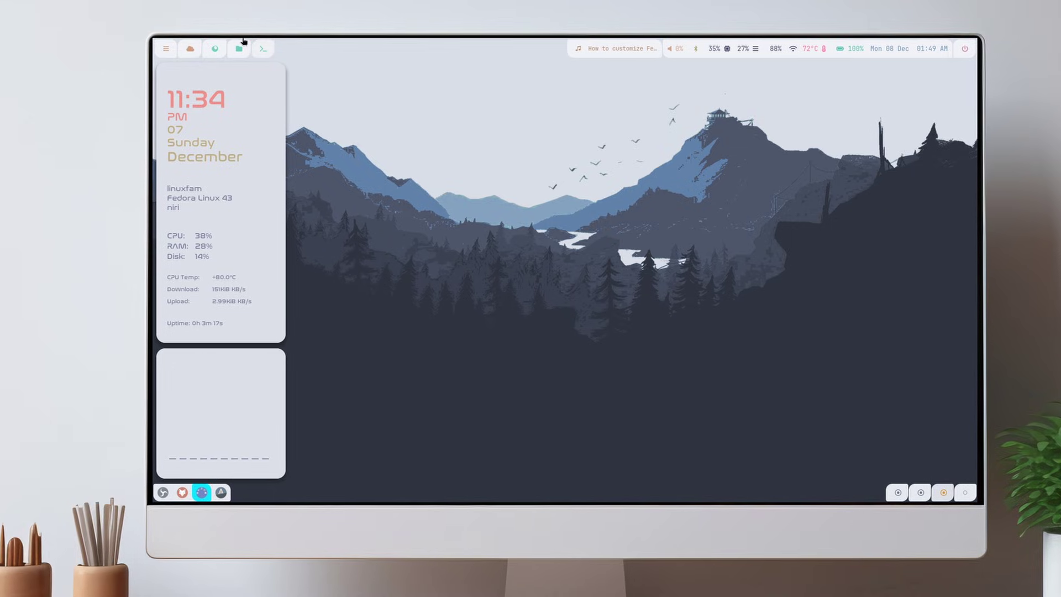
Launch the web browser and the file manager, and open three terminal windows.
{"action": "left_click", "coordinate": [209, 49]}
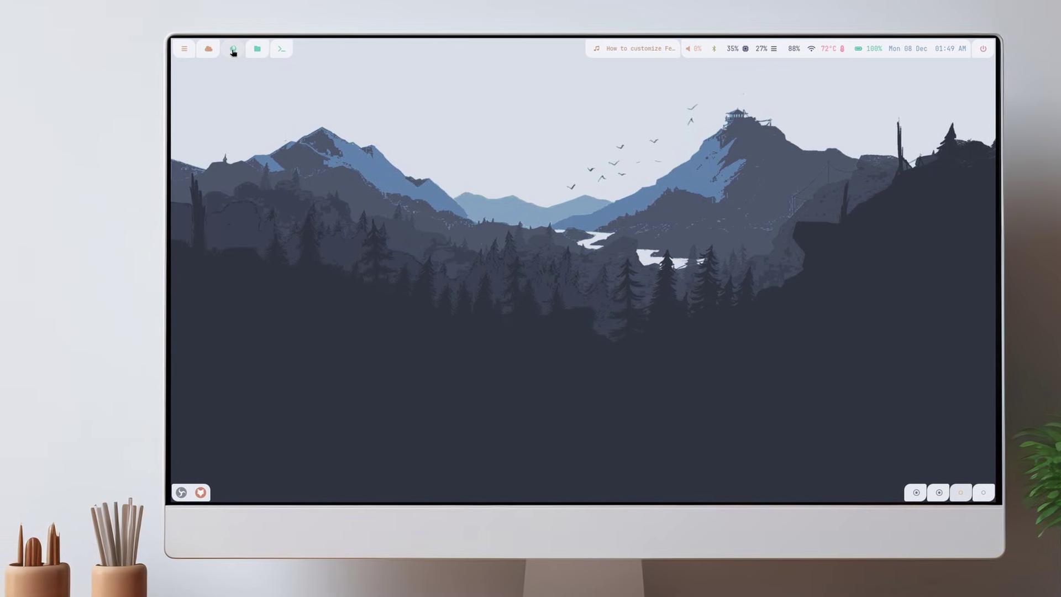
{"action": "left_click", "coordinate": [256, 51]}
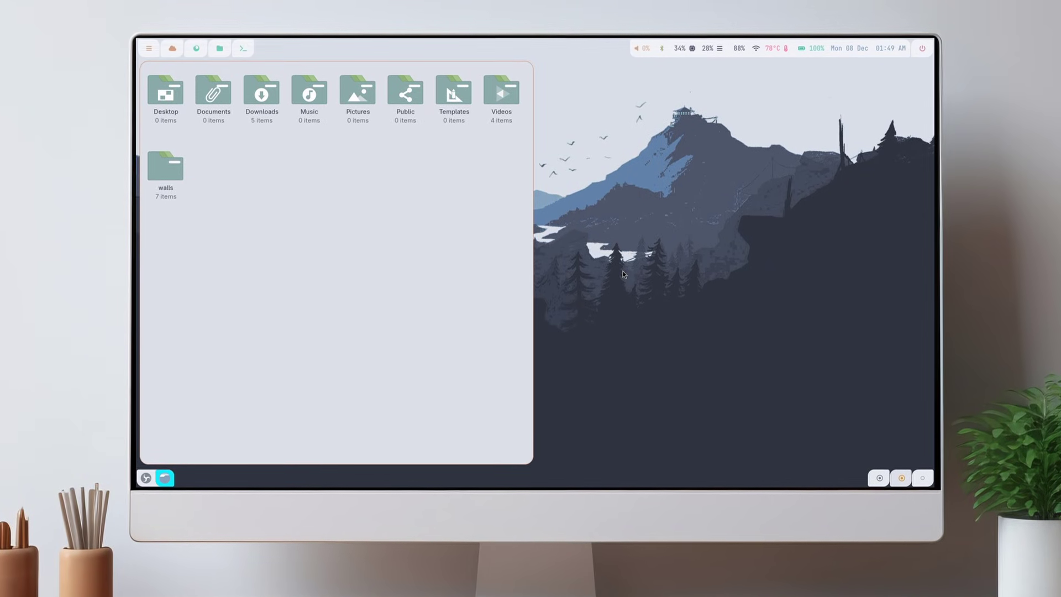
{"action": "key", "text": "super+Return"}
{"action": "key", "text": "super+Return"}
{"action": "key", "text": "super+Return"}
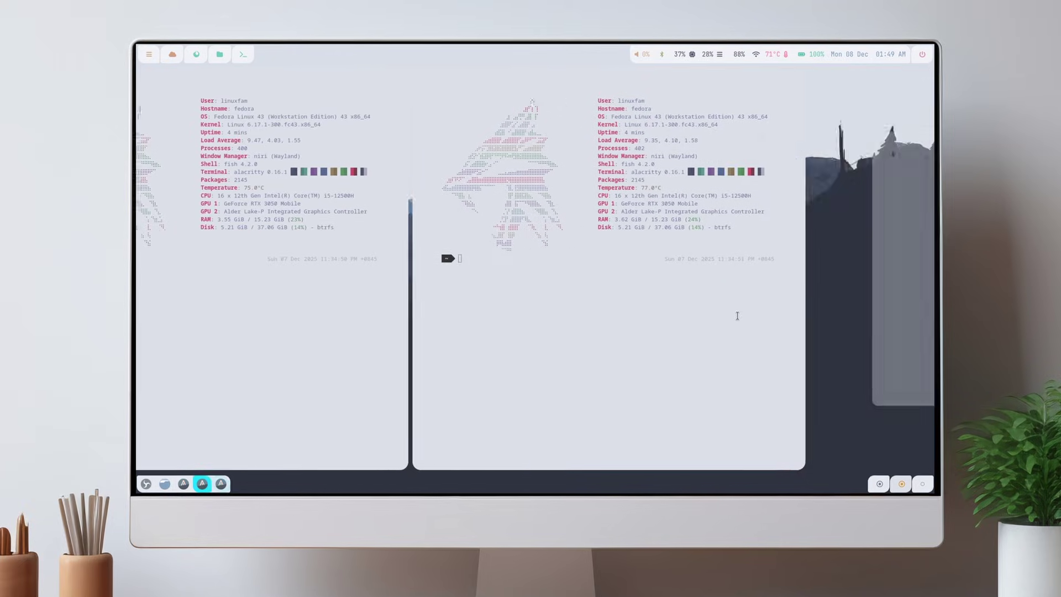
Switch to the next workspace down and open a Firefox window there, moving focus back to the window beside it.
{"action": "key", "text": "super+Page_Down"}
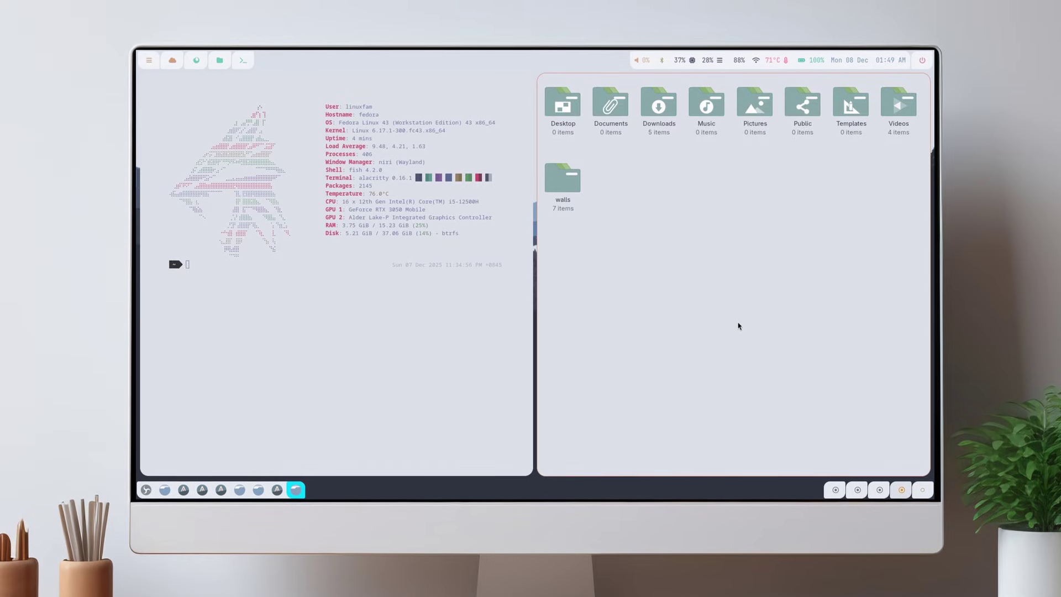
{"action": "key", "text": "super+b"}
{"action": "key", "text": "super+Left"}
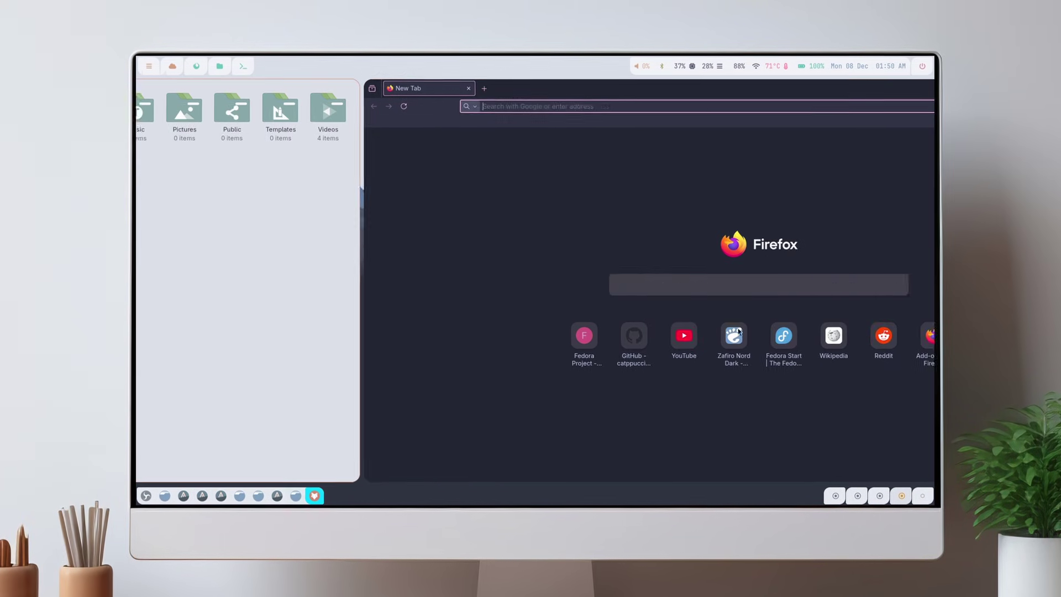
{"action": "key", "text": "super+Left"}
Go up one workspace through the overview and open three terminal windows beside the file manager windows there.
{"action": "key", "text": "super+o"}
{"action": "key", "text": "super+Page_Up"}
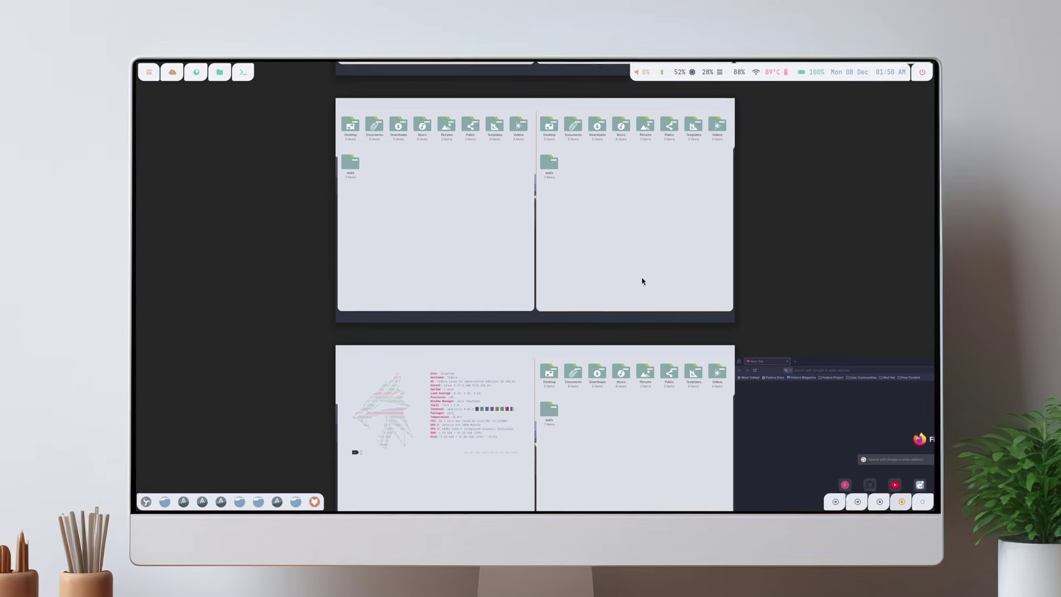
{"action": "key", "text": "super+o"}
{"action": "key", "text": "super+Return"}
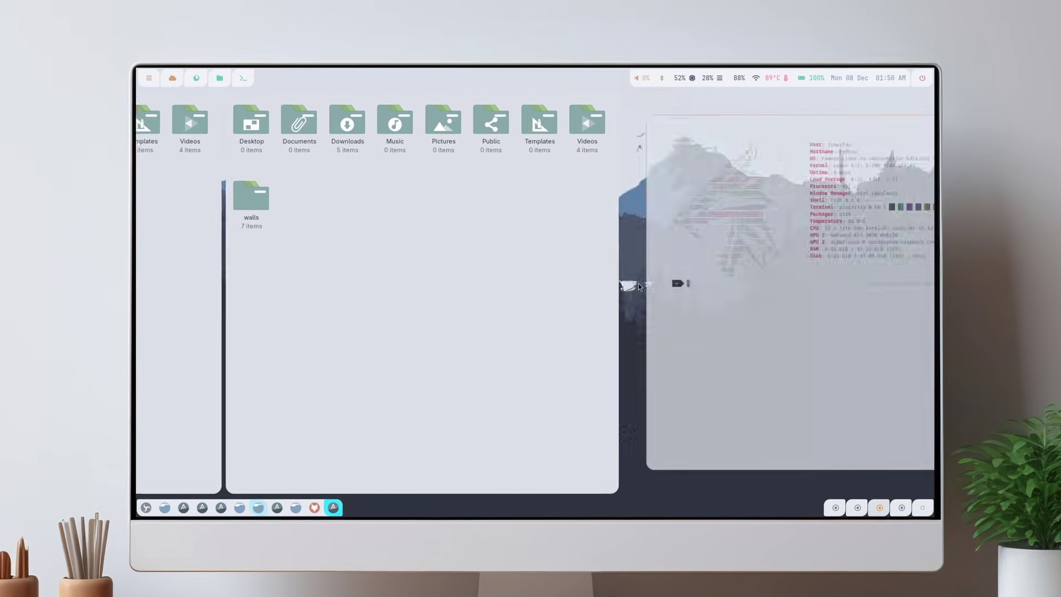
{"action": "key", "text": "super+Return"}
{"action": "key", "text": "super+Return"}
Look through the open windows in the overview and switch between the neighbouring workspaces.
{"action": "key", "text": "super+o"}
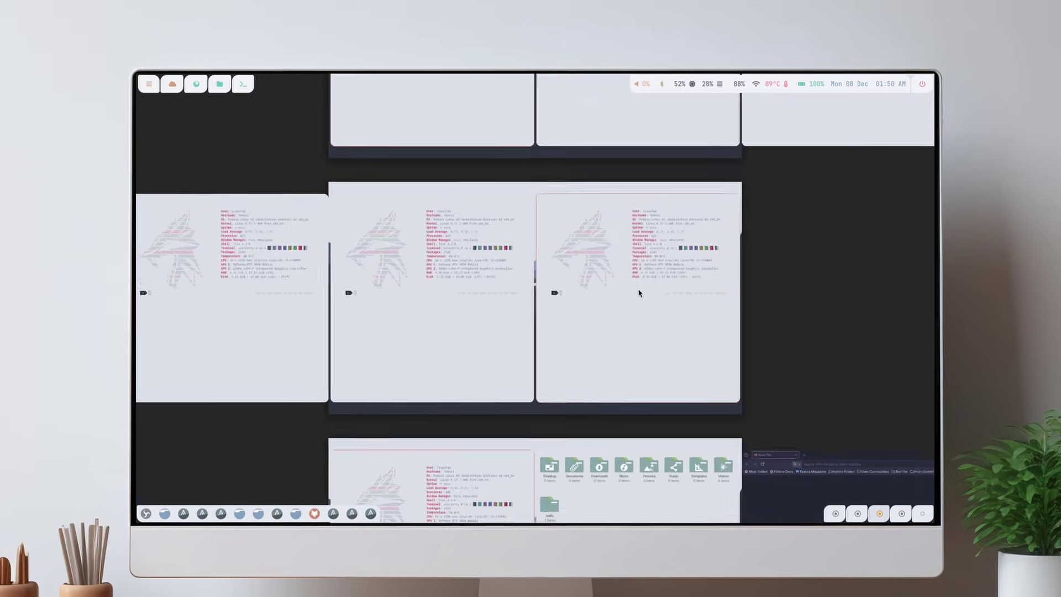
{"action": "key", "text": "super+Left"}
{"action": "key", "text": "super+Right"}
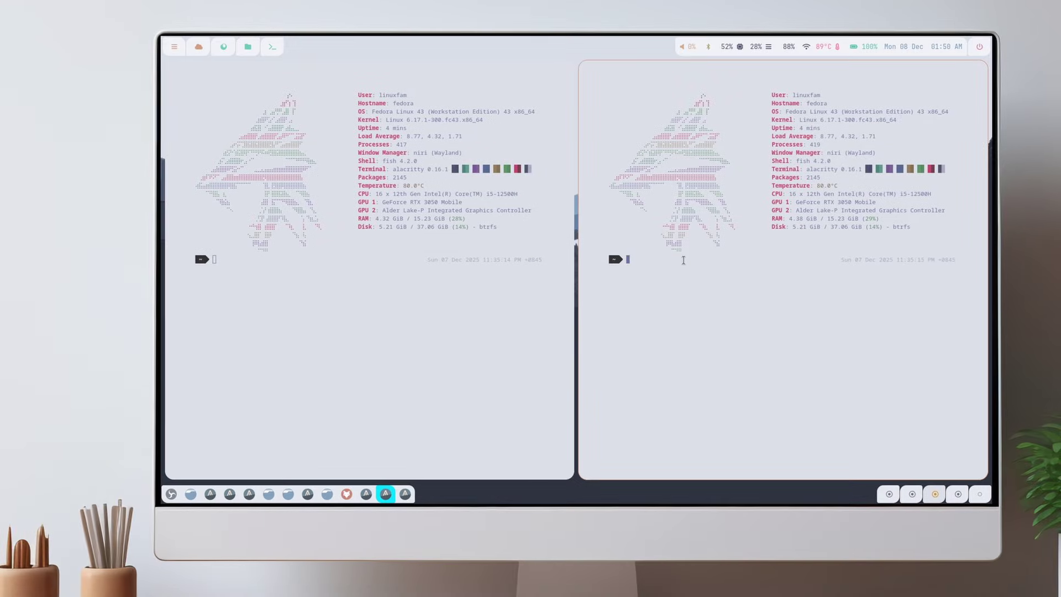
{"action": "key", "text": "super+Right"}
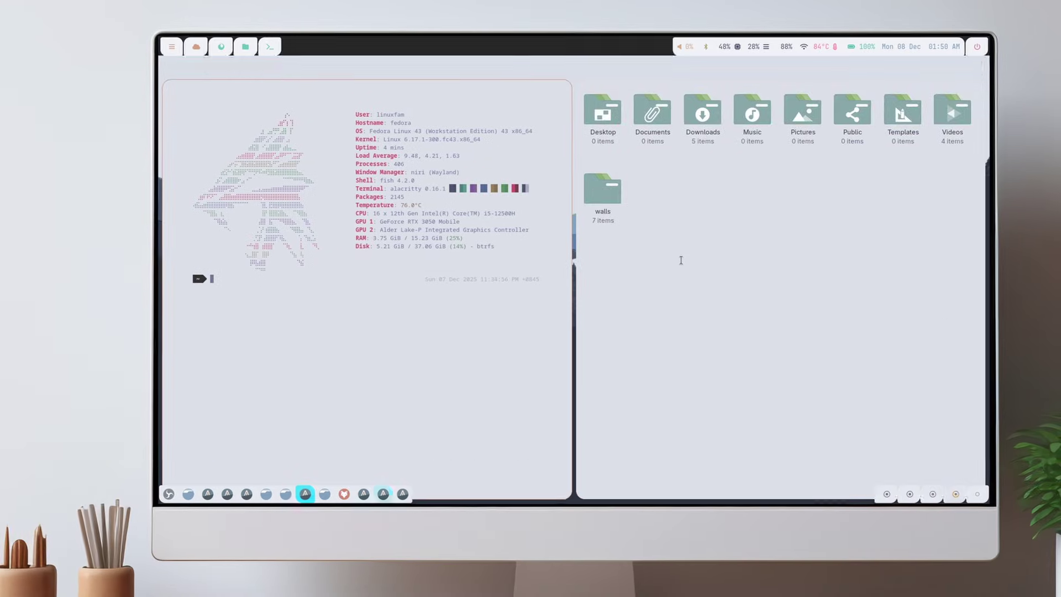
{"action": "key", "text": "super+Page_Down"}
{"action": "key", "text": "super+Page_Up"}
Close the terminal, file manager and Firefox windows on the current workspace.
{"action": "key", "text": "super+q"}
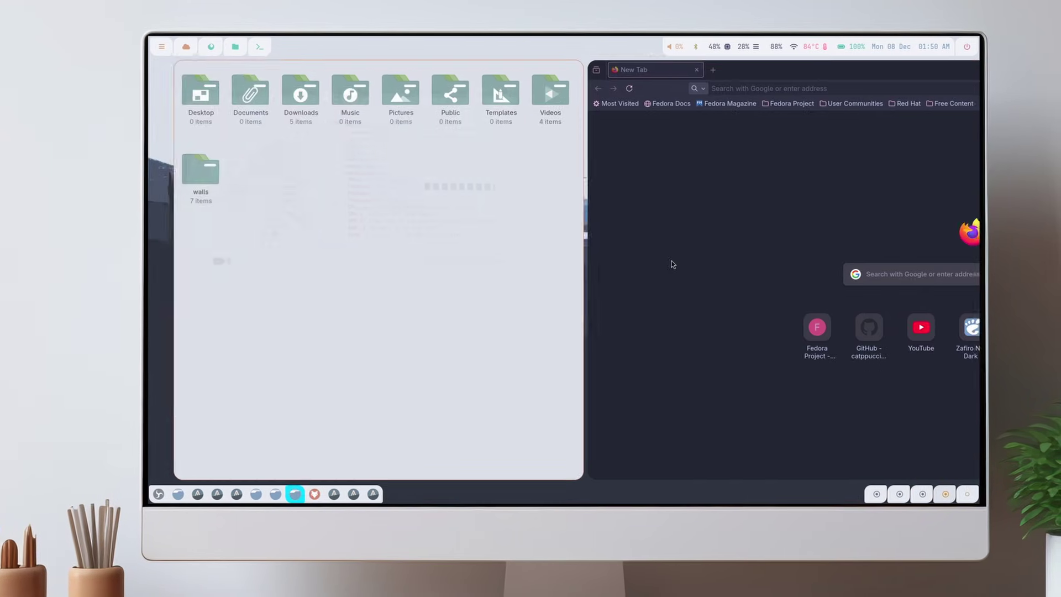
{"action": "key", "text": "super+q"}
{"action": "key", "text": "super+q"}
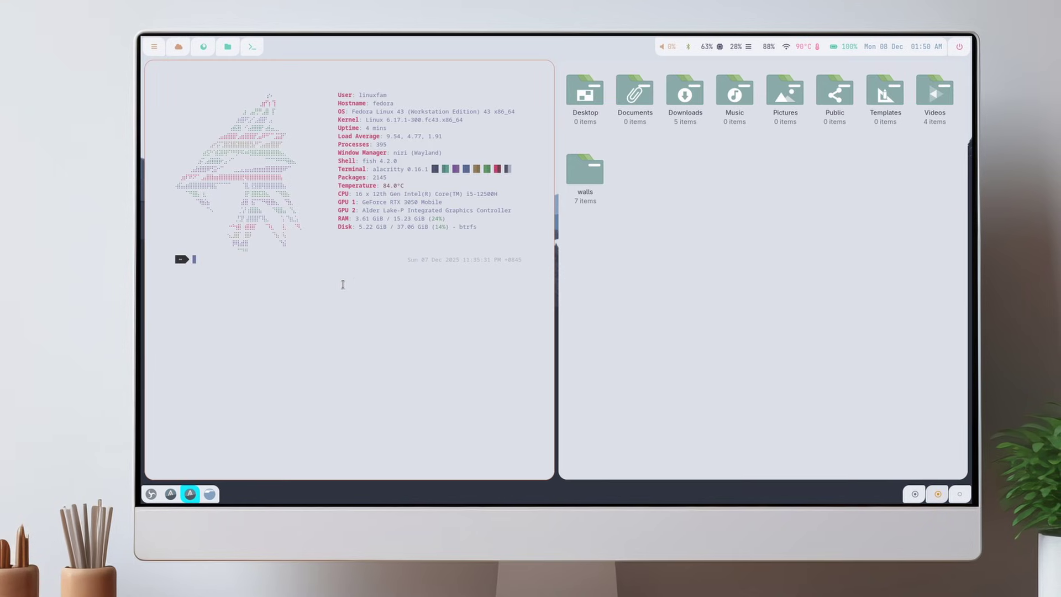
Rearrange the tiled windows so the file manager is stacked above a terminal in one column.
{"action": "left_click_drag", "start_coordinate": [372, 305], "coordinate": [718, 382]}
{"action": "left_click_drag", "start_coordinate": [746, 320], "coordinate": [217, 338]}
{"action": "left_click_drag", "start_coordinate": [357, 258], "coordinate": [338, 412]}
Clear the focused terminal's output and close the remaining file manager and terminal windows.
{"action": "key", "text": "super+t"}
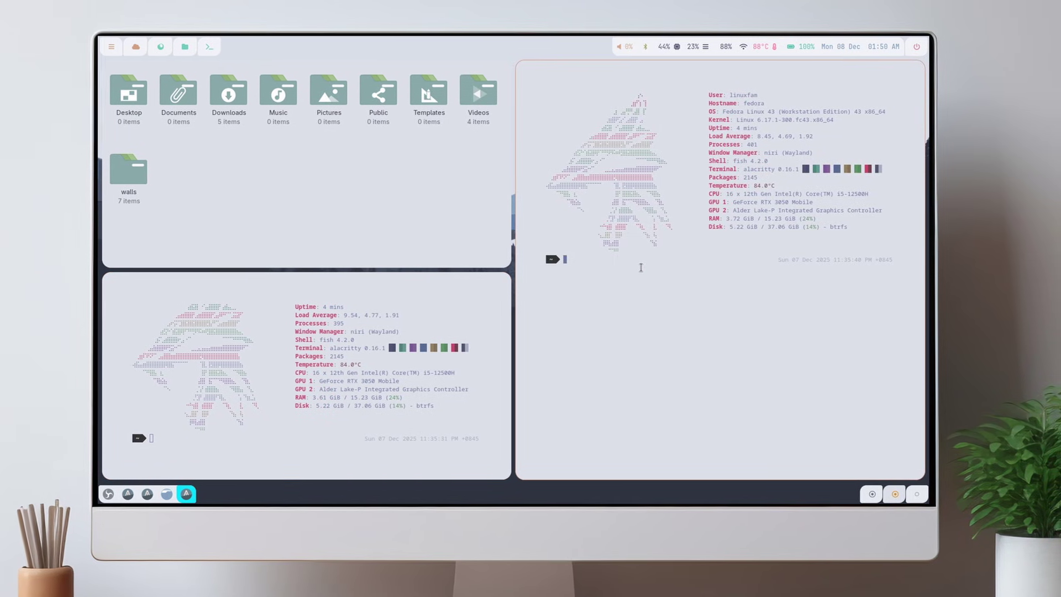
{"action": "type", "text": "clear"}
{"action": "key", "text": "Return"}
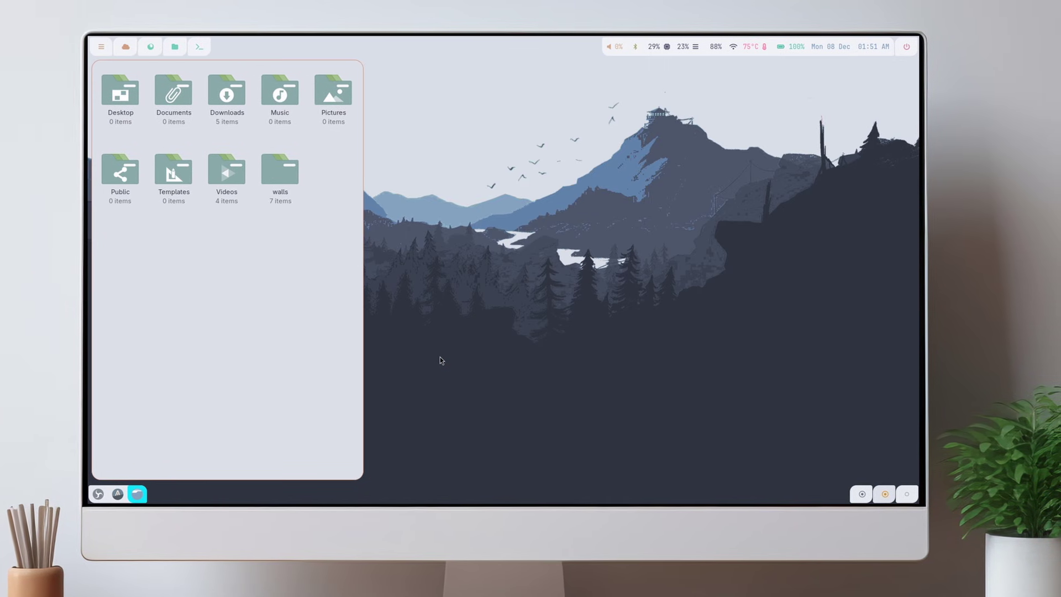
{"action": "key", "text": "super+q"}
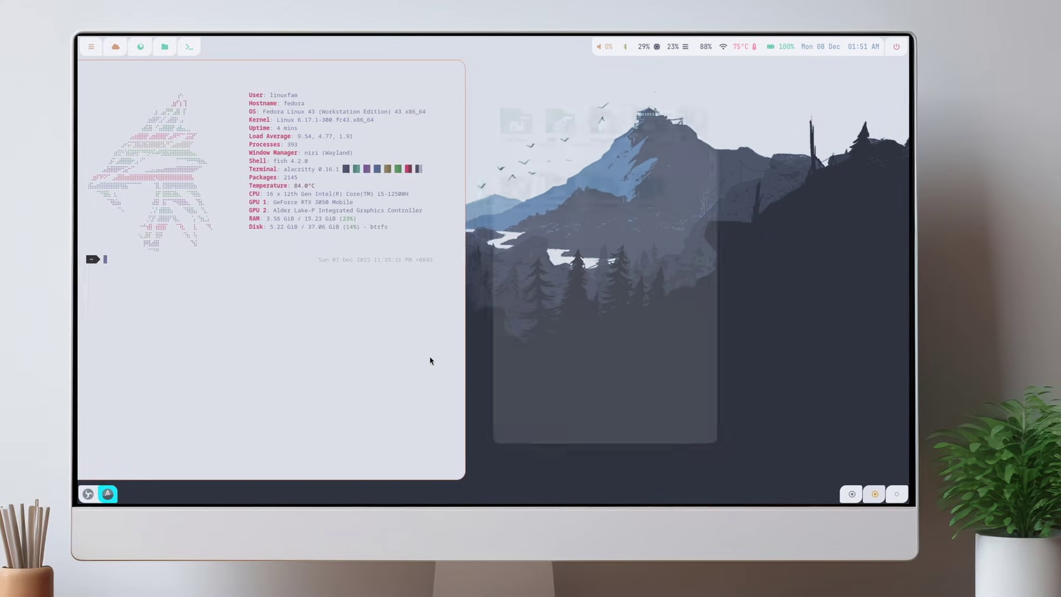
{"action": "key", "text": "super+q"}
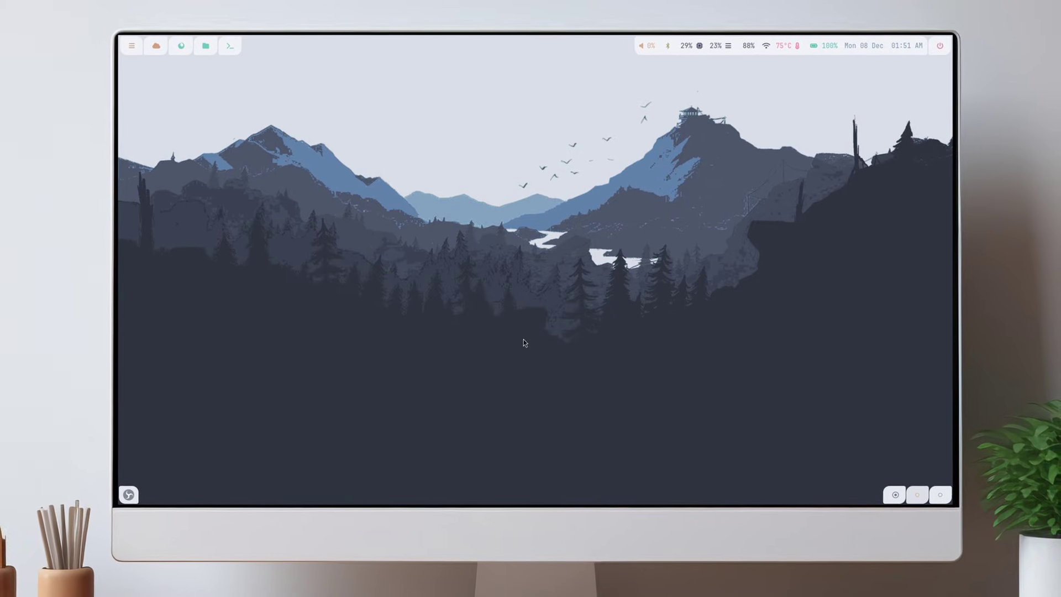
Open a floating terminal, move it to the lower-left area of the desktop, and close it.
{"action": "left_click", "coordinate": [228, 45]}
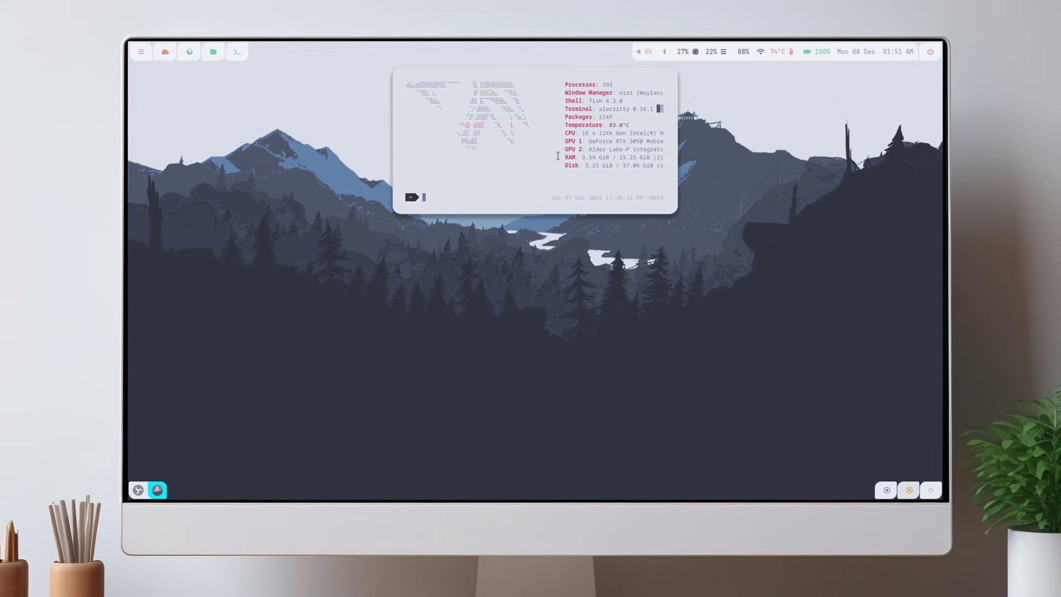
{"action": "left_click_drag", "start_coordinate": [557, 156], "coordinate": [317, 393]}
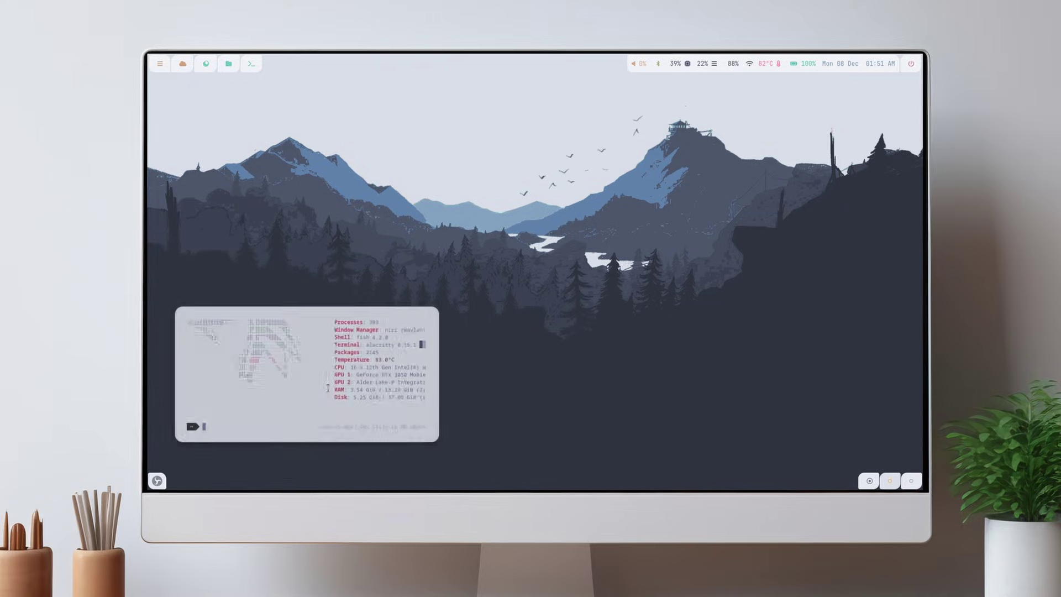
{"action": "key", "text": "super+q"}
Toggle Bluetooth and review its messages in the notification centre.
{"action": "left_click", "coordinate": [659, 63]}
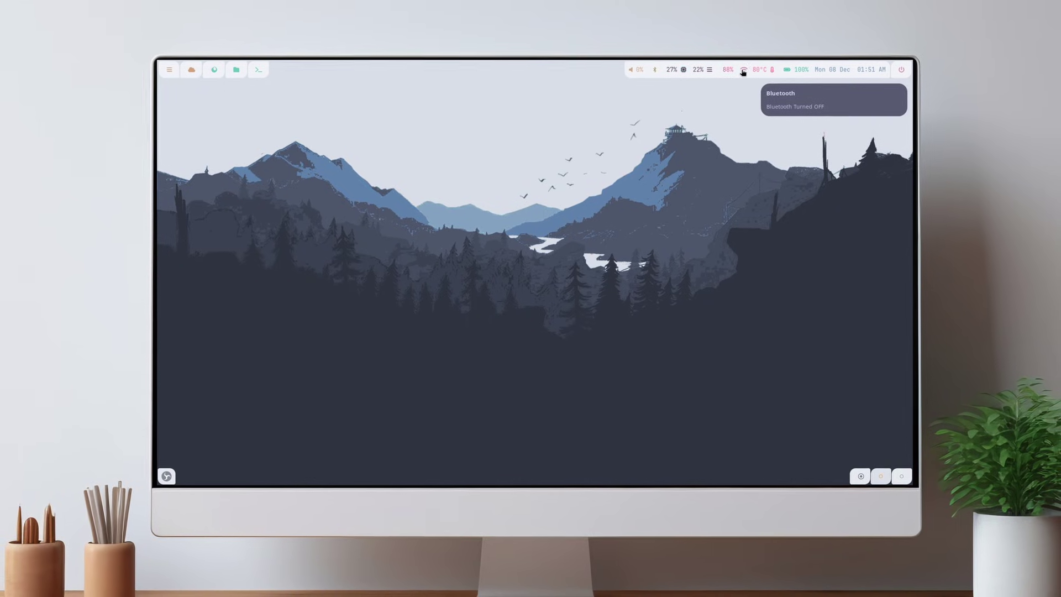
{"action": "left_click", "coordinate": [819, 75]}
{"action": "left_click", "coordinate": [803, 143]}
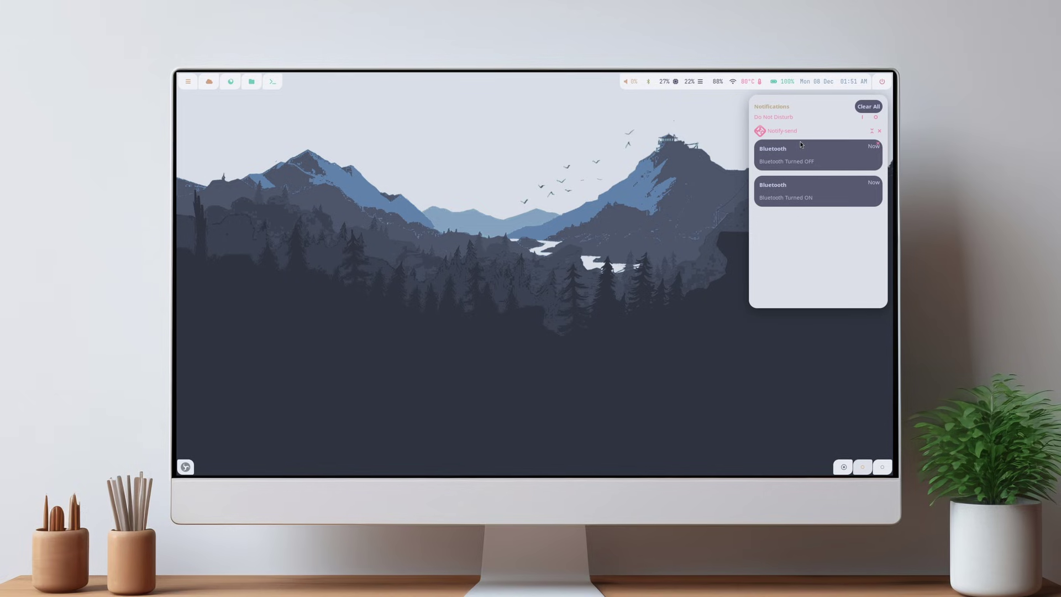
{"action": "left_click", "coordinate": [613, 168]}
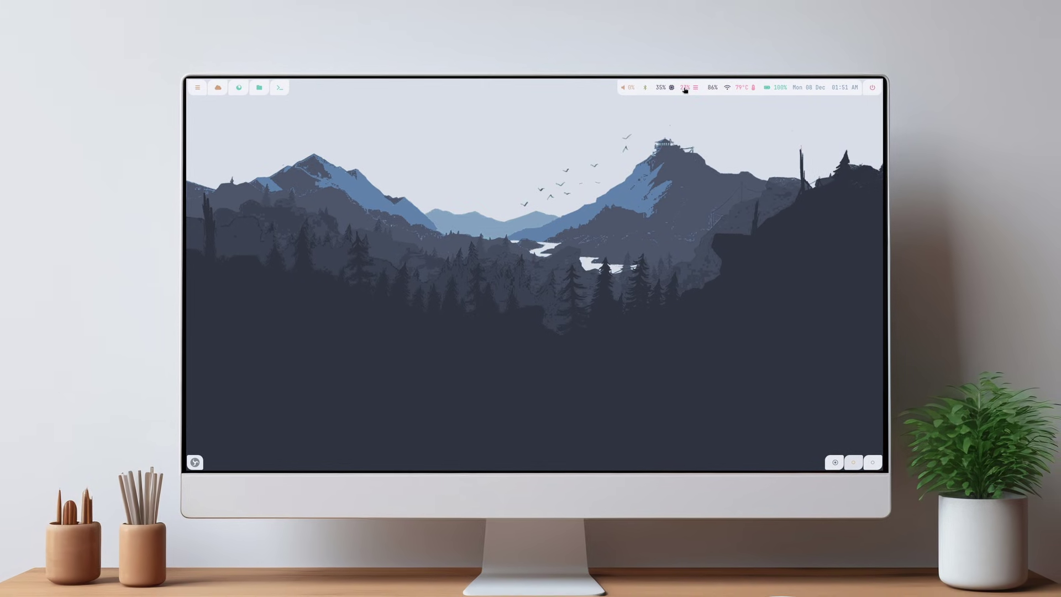
{"action": "left_click", "coordinate": [713, 86]}
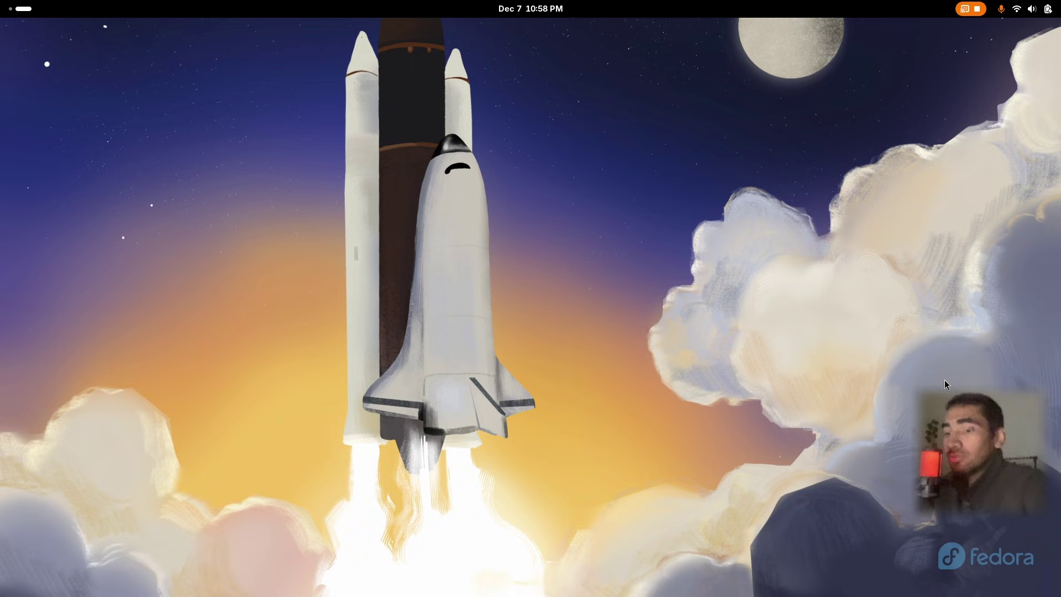
Open the Downloads folder in the Files app and extract nirilight.zip.
{"action": "key", "text": "super"}
{"action": "left_click", "coordinate": [463, 562]}
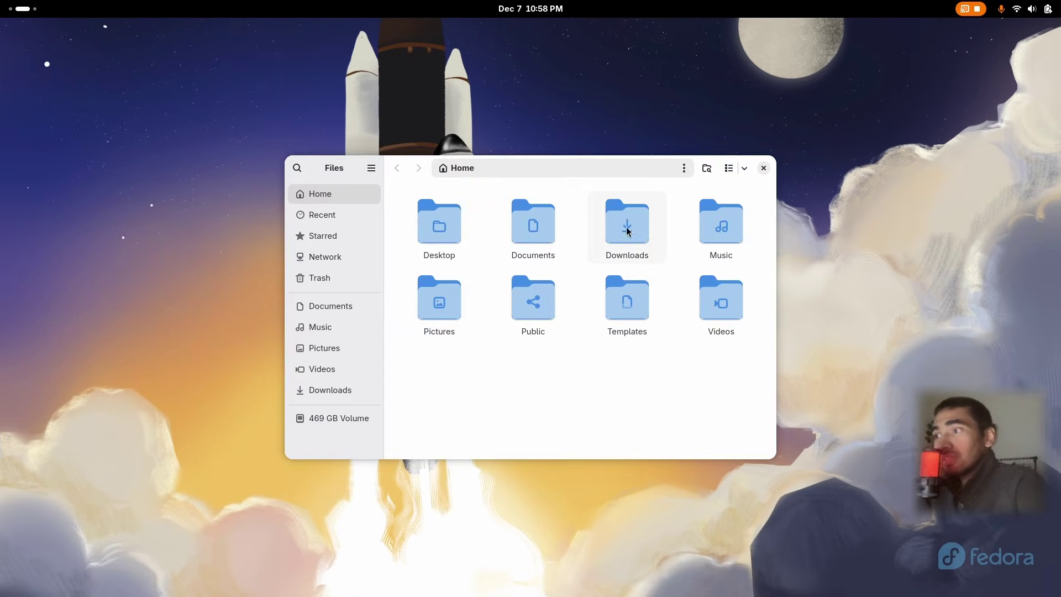
{"action": "double_click", "coordinate": [627, 231]}
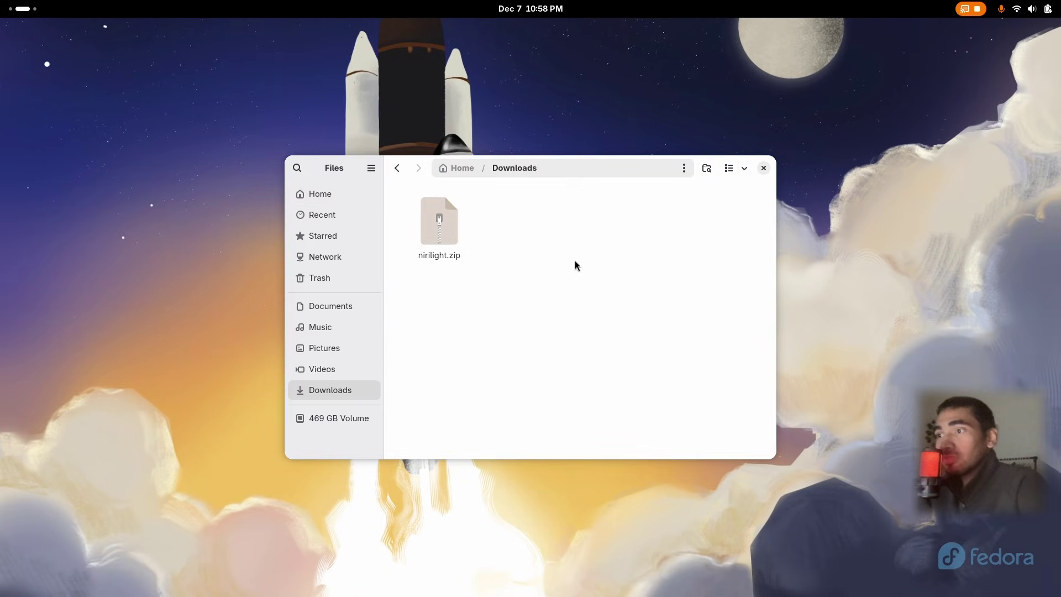
{"action": "double_click", "coordinate": [448, 237]}
{"action": "left_click", "coordinate": [520, 310]}
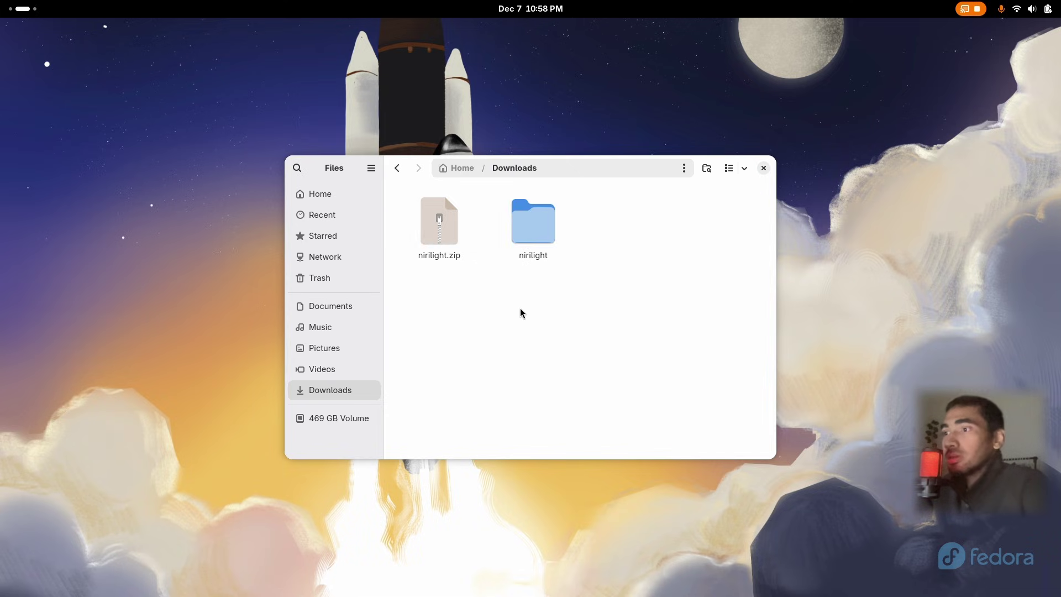
Delete nirilight.zip and open the extracted nirilight folder.
{"action": "left_click", "coordinate": [440, 238]}
{"action": "key", "text": "Delete"}
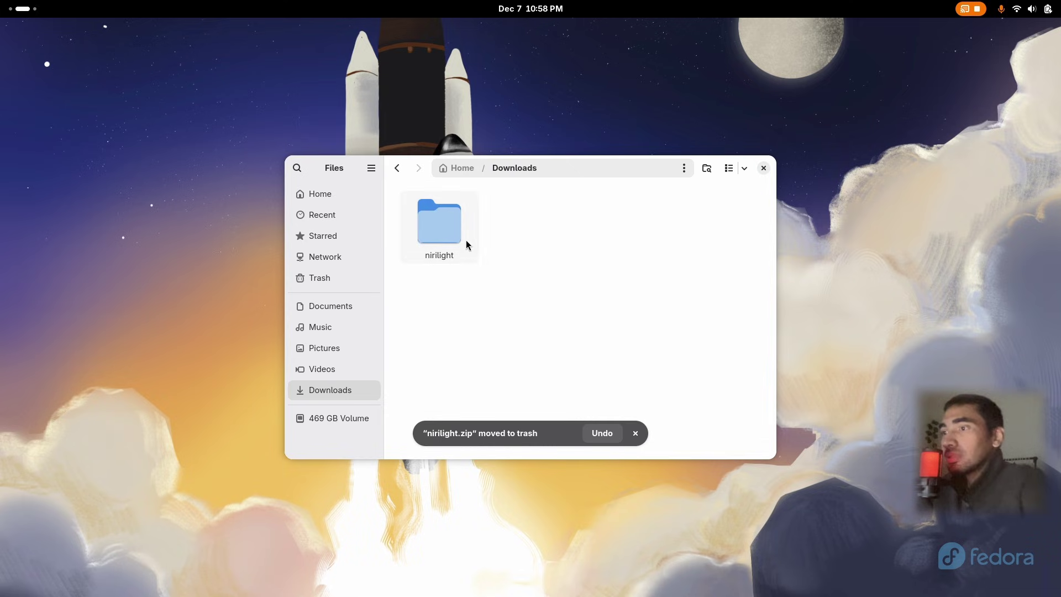
{"action": "double_click", "coordinate": [447, 229]}
{"action": "left_click", "coordinate": [637, 436]}
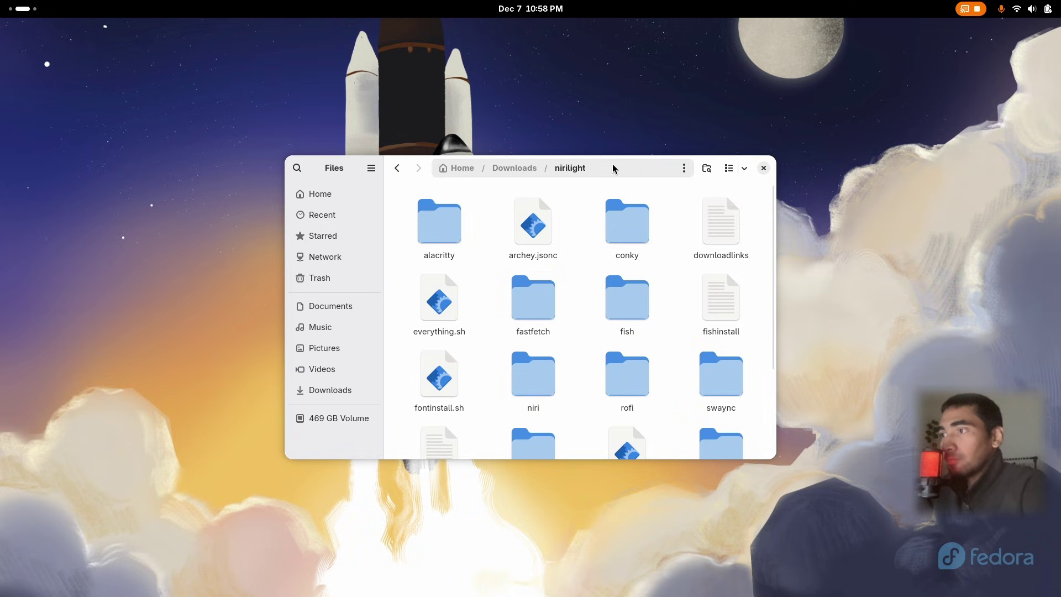
Move the Files window aside and open the downloadlinks text file from the nirilight folder.
{"action": "left_click_drag", "start_coordinate": [614, 166], "coordinate": [882, 123]}
{"action": "left_click", "coordinate": [978, 190]}
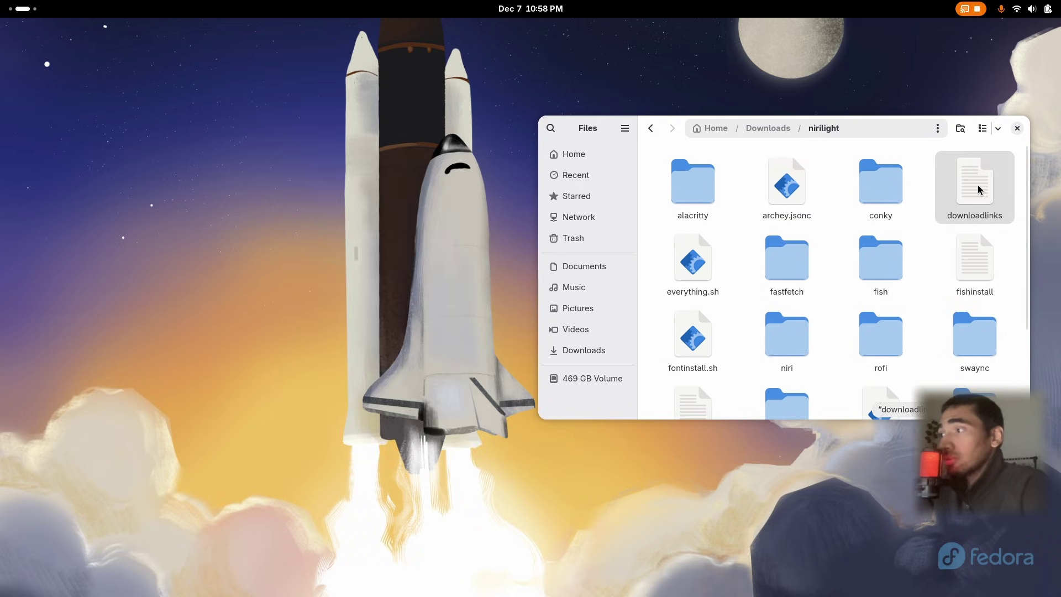
{"action": "key", "text": "Return"}
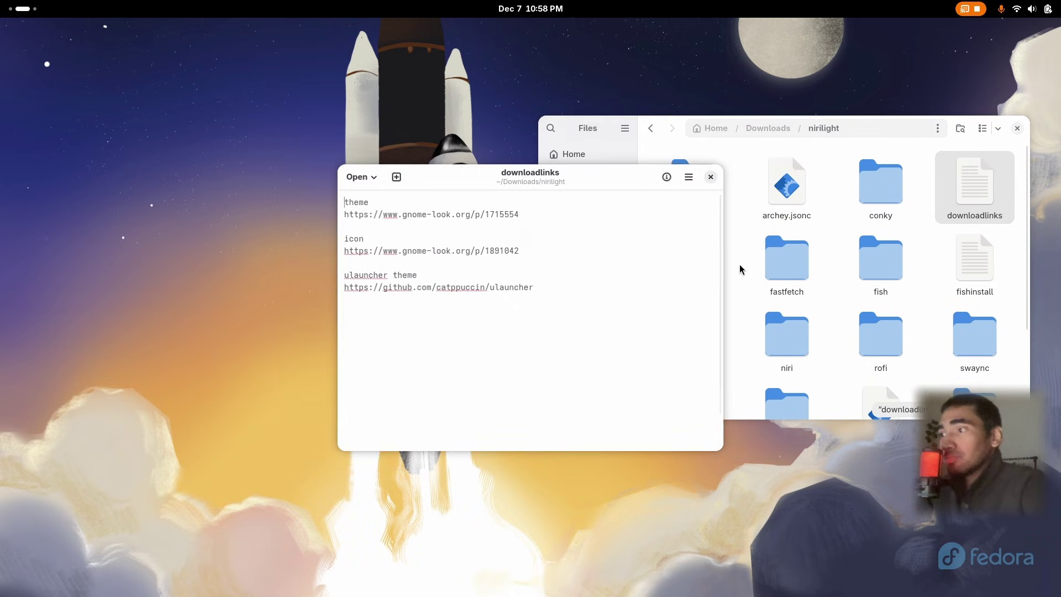
{"action": "left_click_drag", "start_coordinate": [632, 182], "coordinate": [763, 163]}
{"action": "key", "text": "super"}
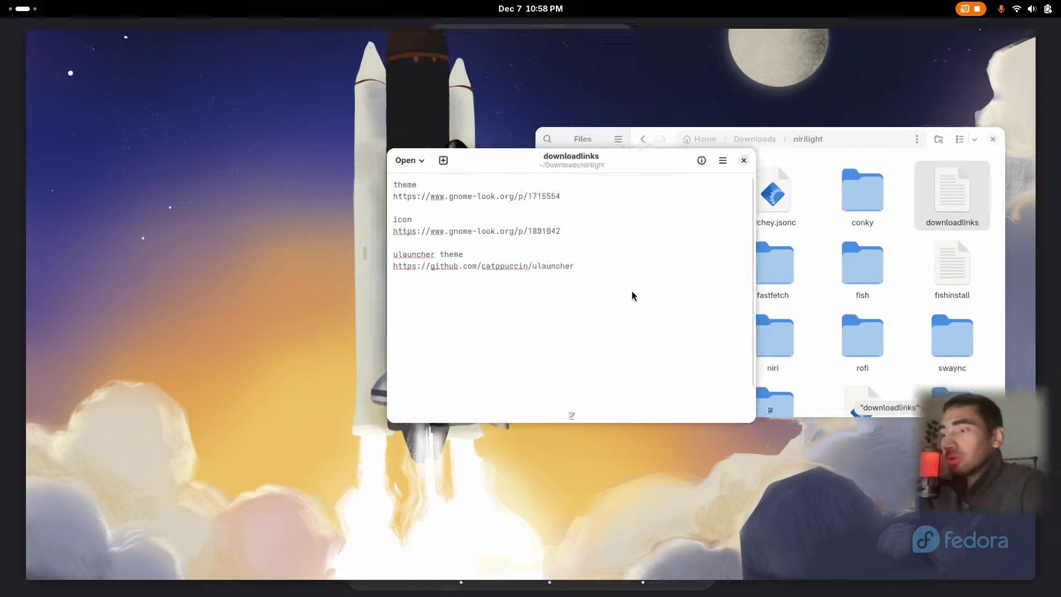
{"action": "left_click", "coordinate": [373, 571]}
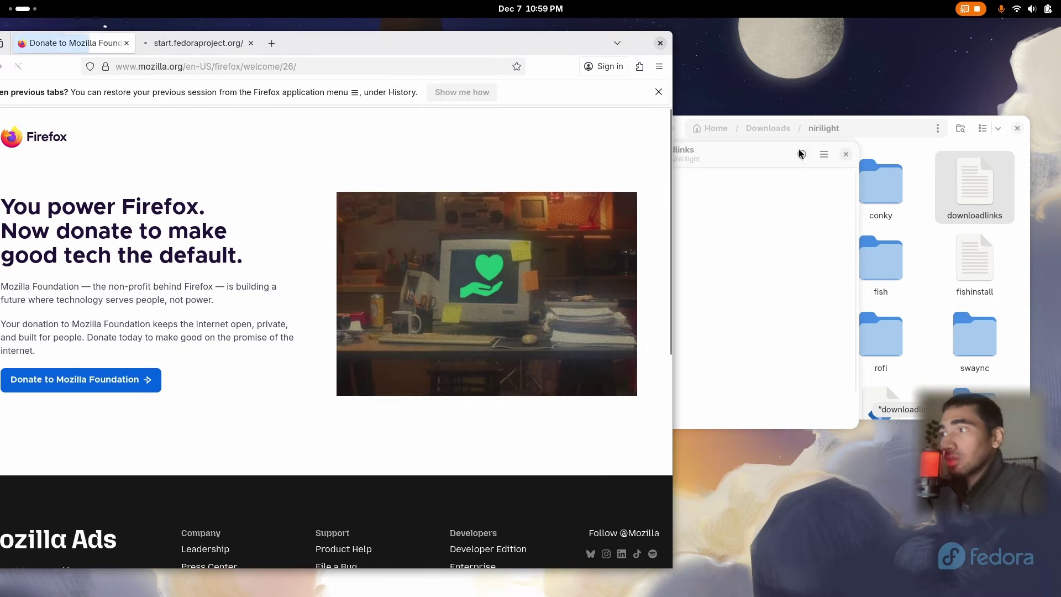
{"action": "left_click_drag", "start_coordinate": [772, 155], "coordinate": [892, 109]}
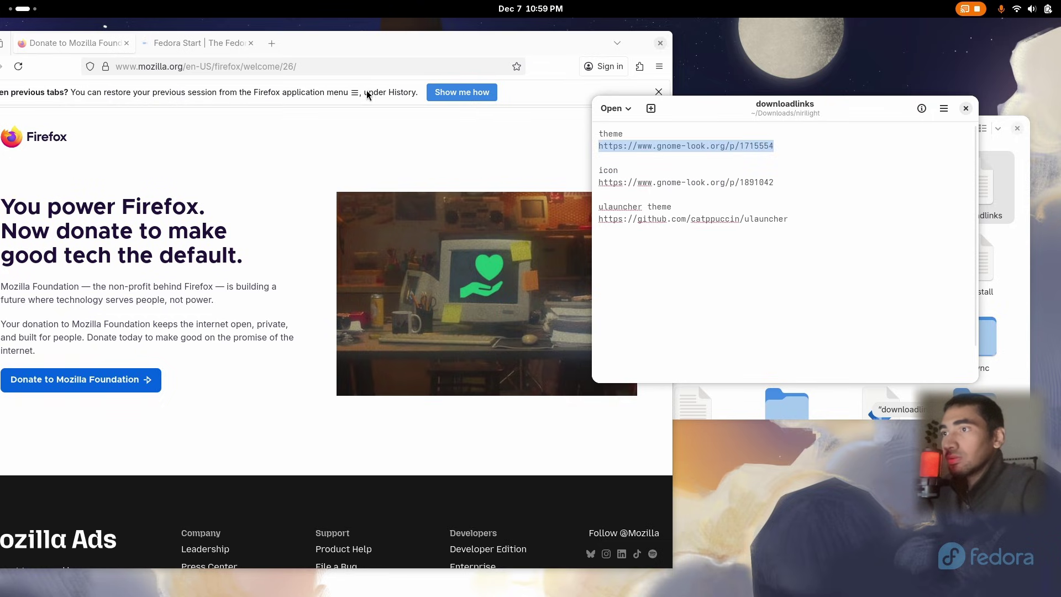
{"action": "left_click", "coordinate": [362, 67]}
{"action": "type", "text": "https://www.gnome-look.org/p/1715554"}
{"action": "key", "text": "Return"}
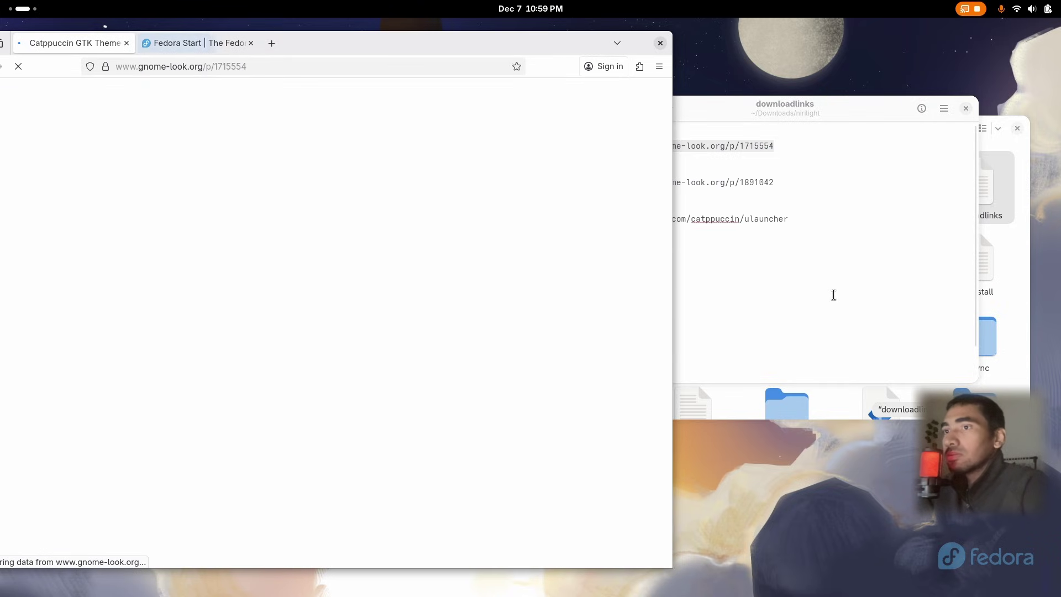
{"action": "triple_click", "coordinate": [747, 183]}
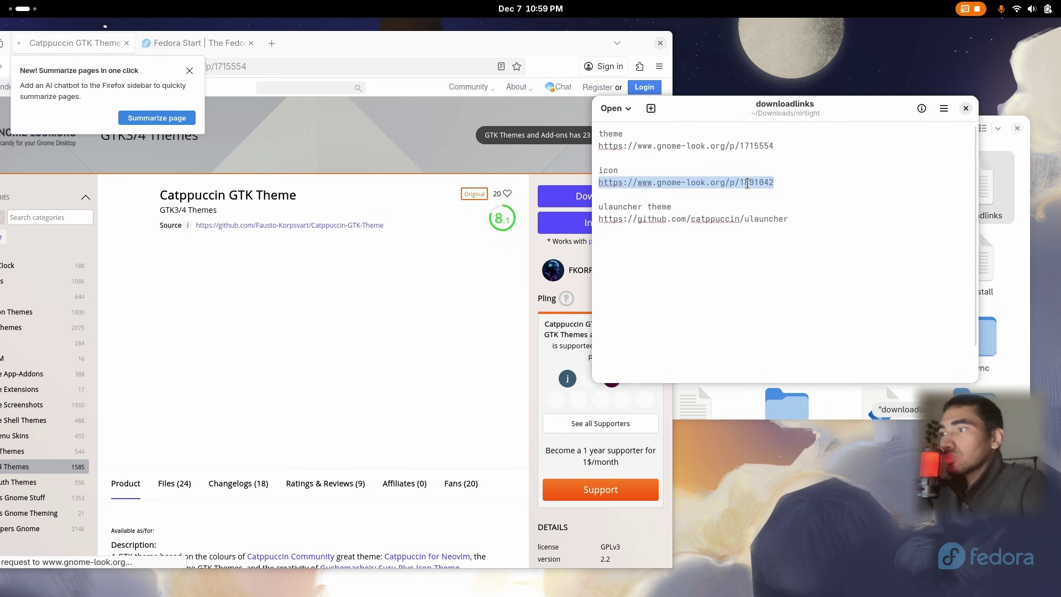
{"action": "left_click", "coordinate": [204, 47]}
{"action": "left_click", "coordinate": [224, 66]}
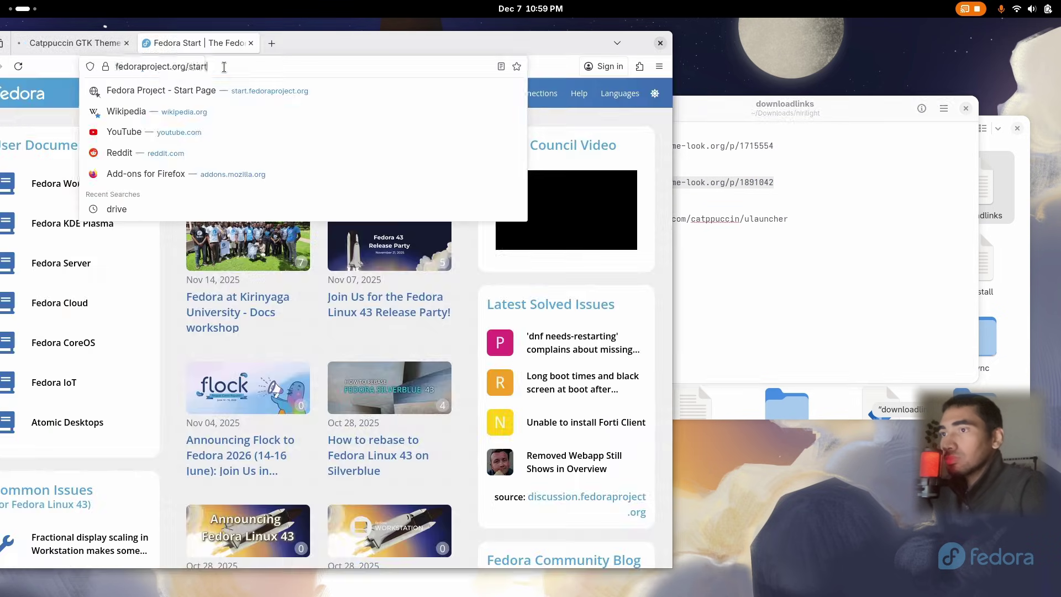
{"action": "type", "text": "https://www.gnome-look.org/p/1891042"}
{"action": "key", "text": "Return"}
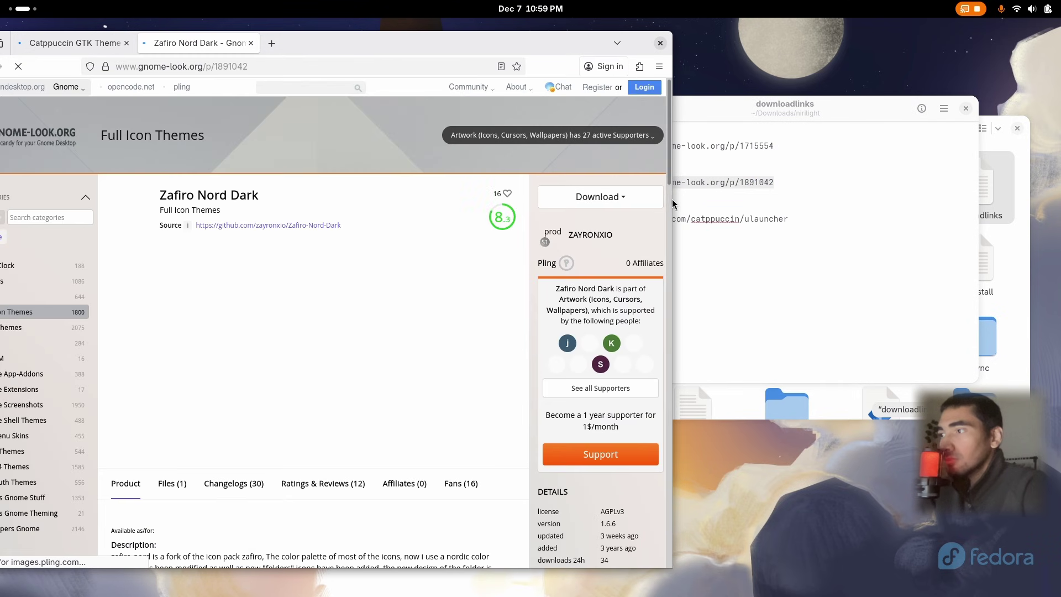
{"action": "left_click", "coordinate": [809, 250]}
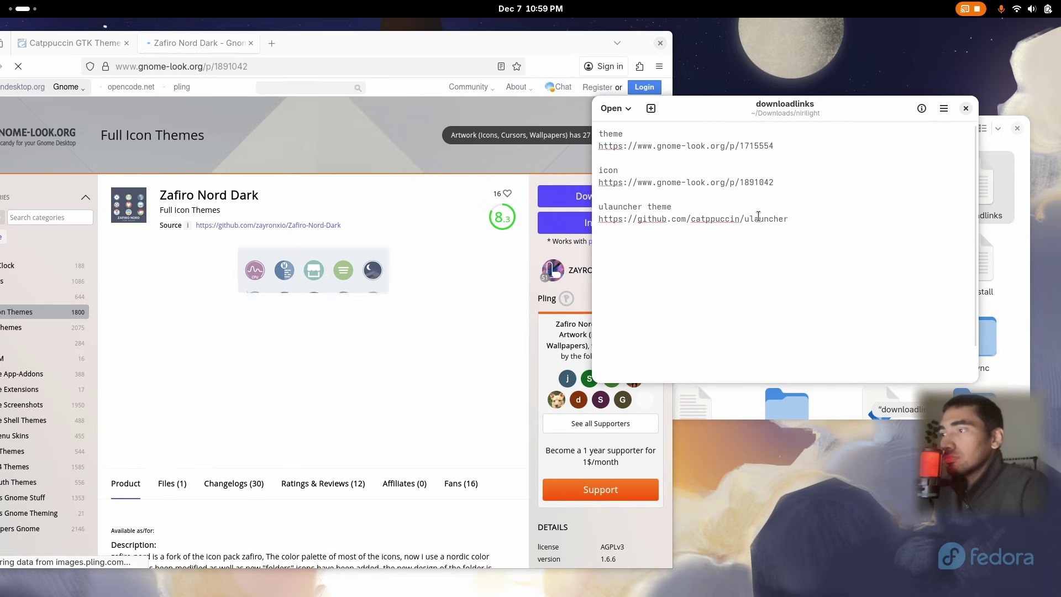
{"action": "triple_click", "coordinate": [758, 217]}
{"action": "key", "text": "ctrl+c"}
{"action": "left_click", "coordinate": [271, 43]}
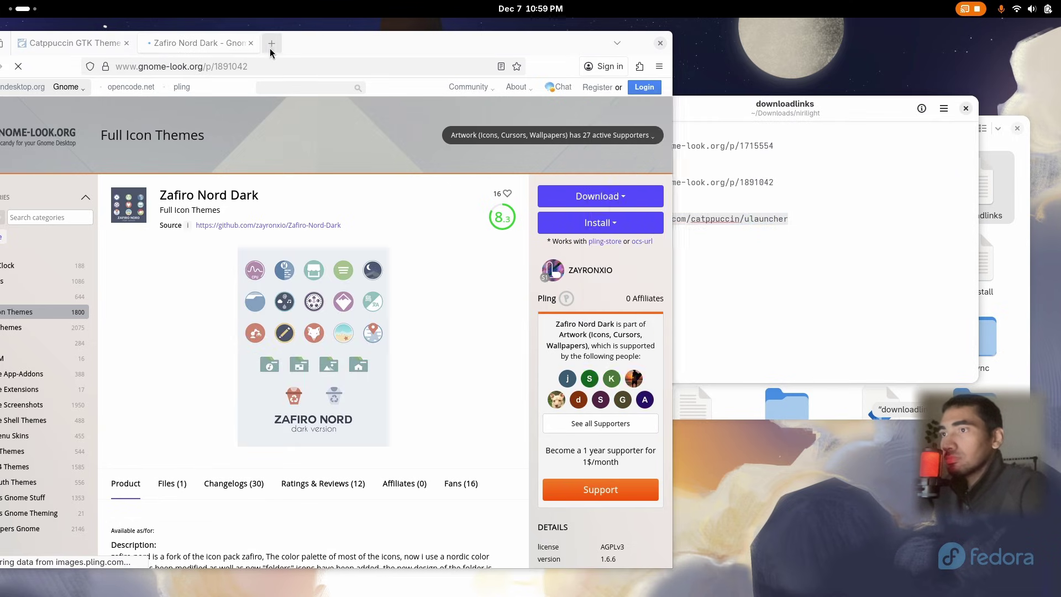
{"action": "key", "text": "ctrl+v"}
{"action": "key", "text": "Return"}
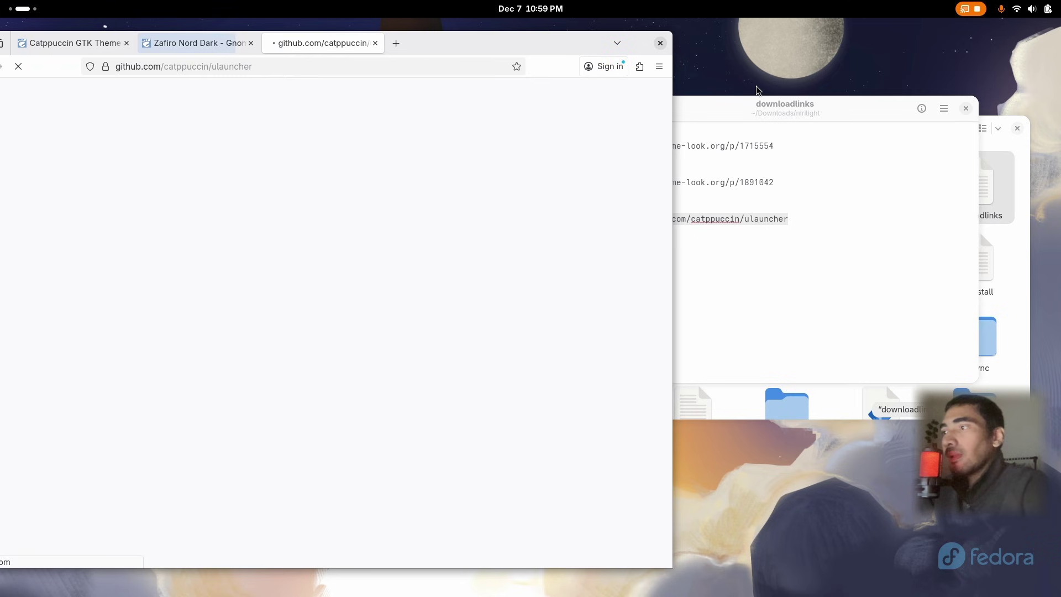
Close the downloadlinks text file and move the browser window fully into view at the middle of the desktop.
{"action": "left_click", "coordinate": [864, 153]}
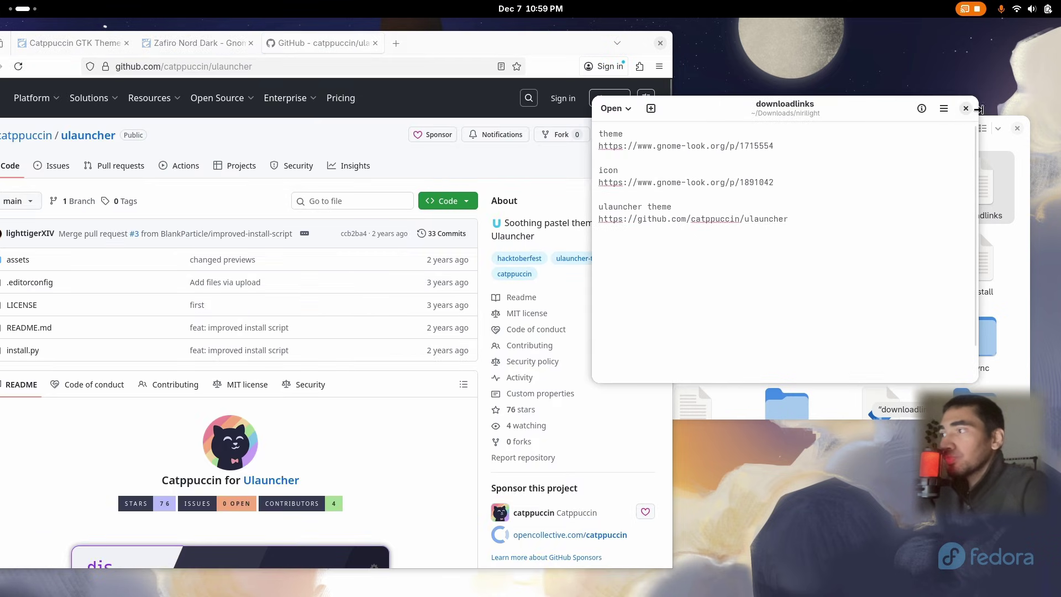
{"action": "left_click", "coordinate": [966, 109]}
{"action": "left_click_drag", "start_coordinate": [90, 50], "coordinate": [332, 46]}
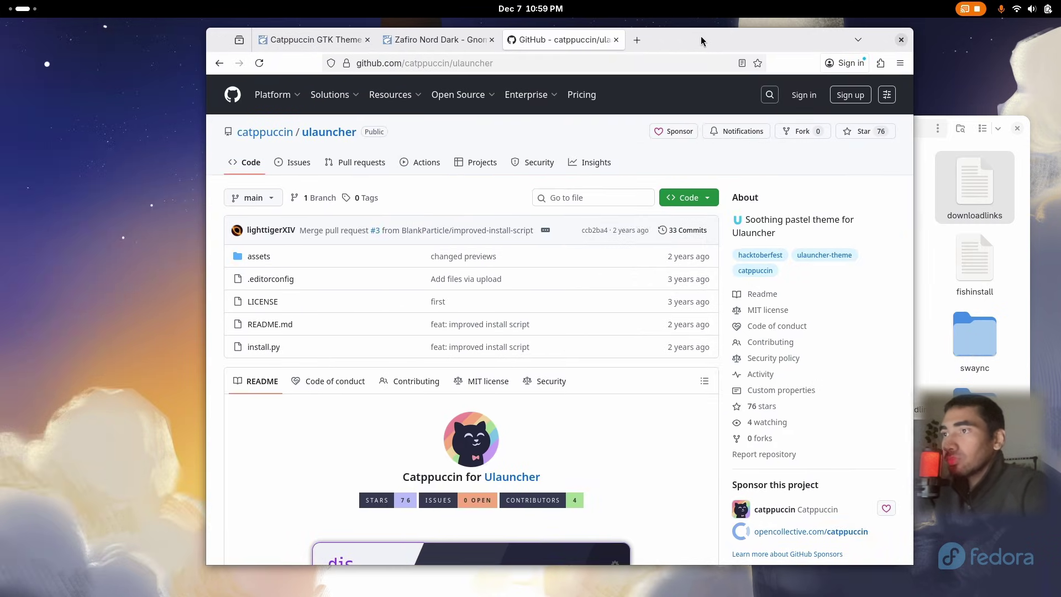
Request the download of Catppuccin-BL-MB-light.tar.xz from the files of the Catppuccin GTK Theme page.
{"action": "left_click", "coordinate": [332, 42]}
{"action": "scroll", "coordinate": [603, 352], "scroll_direction": "down", "scroll_amount": 3}
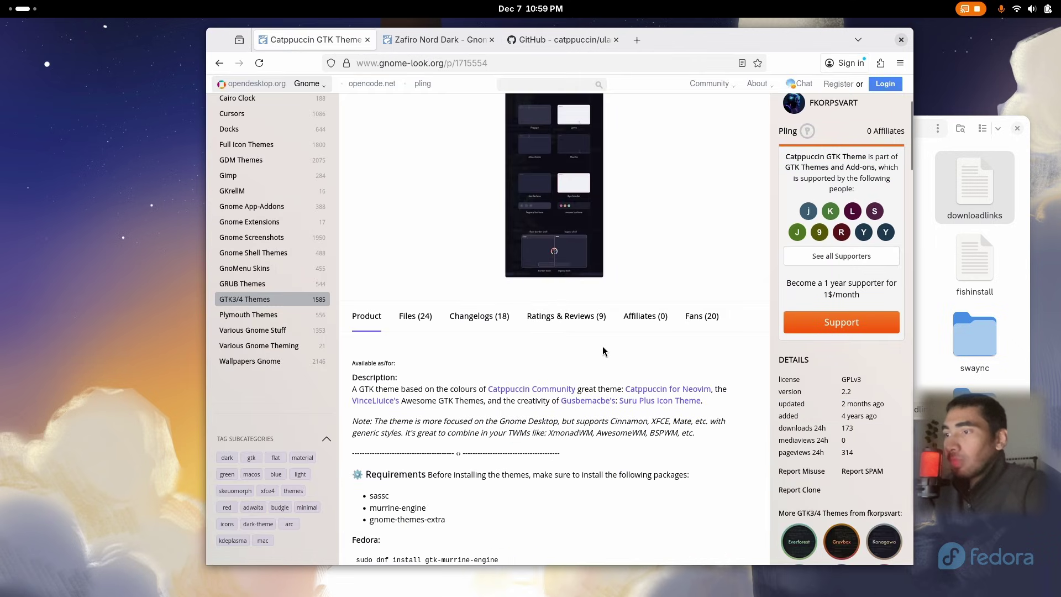
{"action": "left_click", "coordinate": [416, 319]}
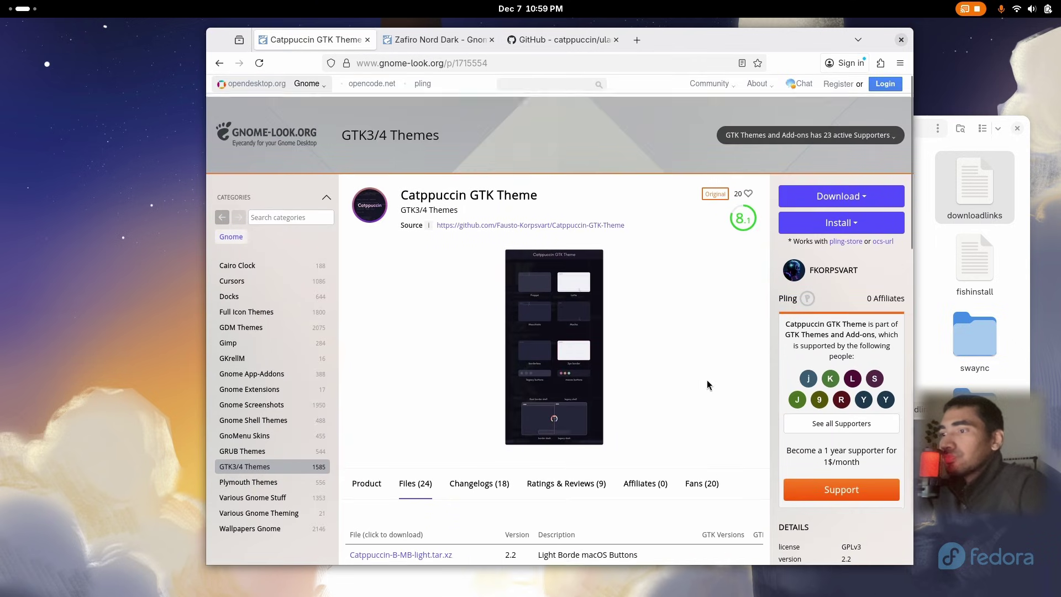
{"action": "scroll", "coordinate": [707, 384], "scroll_direction": "down", "scroll_amount": 3}
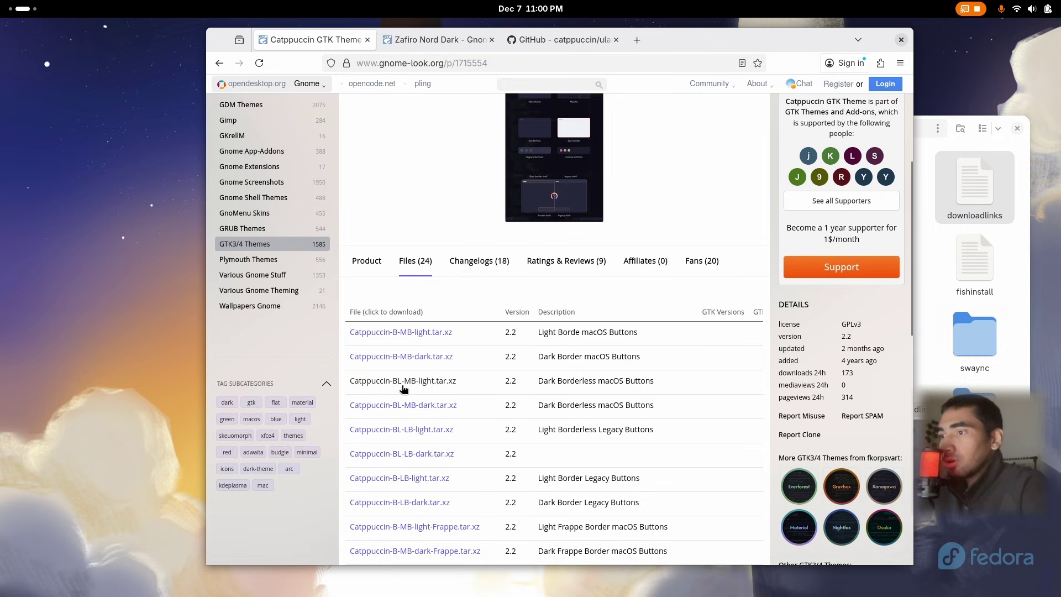
{"action": "left_click", "coordinate": [420, 385]}
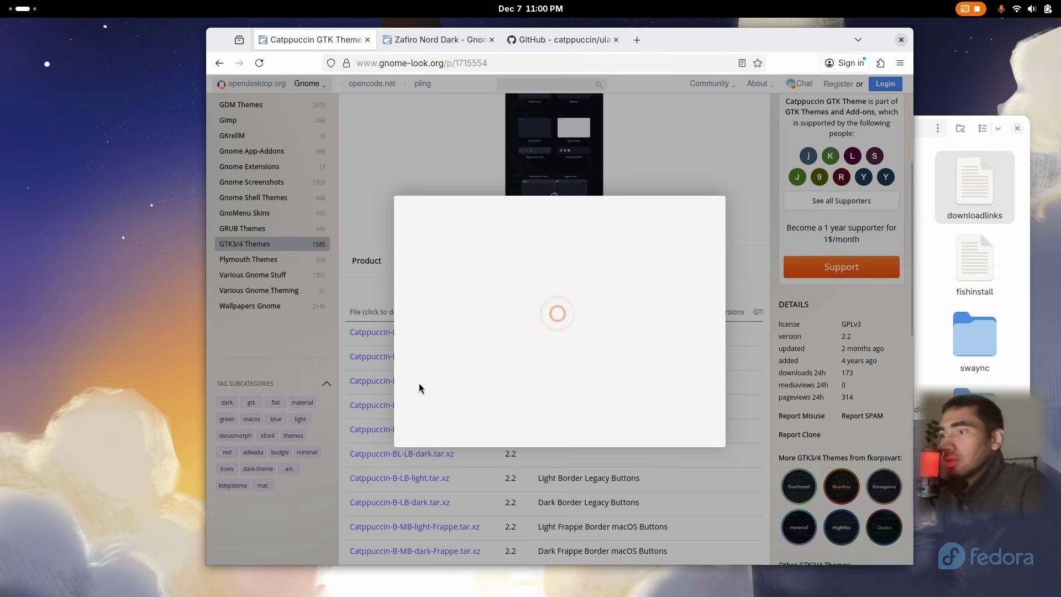
Request the download of Zafiro-Nord-Black.tar.xz from the files of the Zafiro Nord Dark page.
{"action": "left_click", "coordinate": [434, 49]}
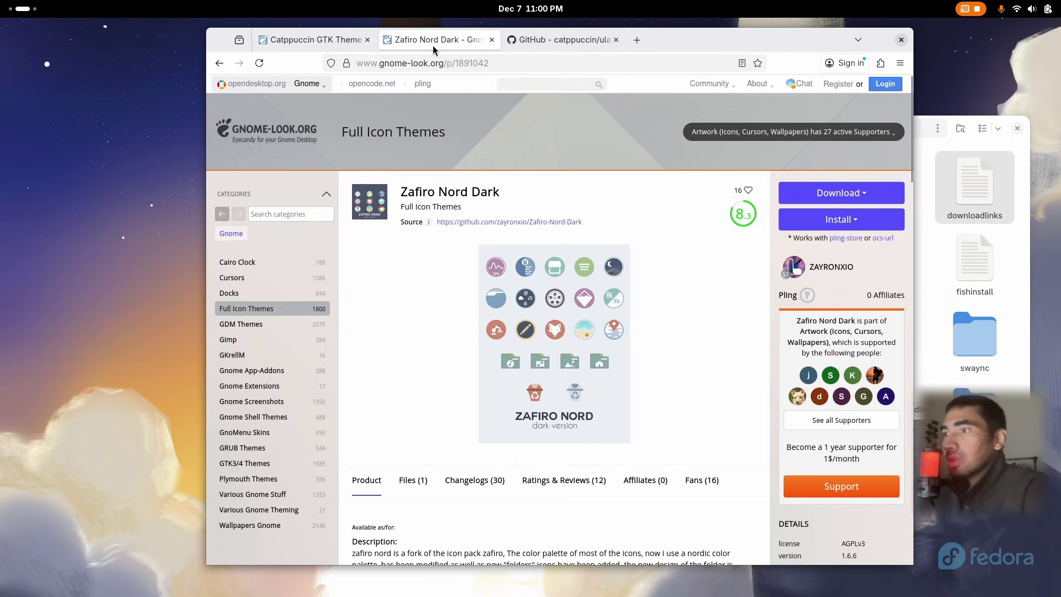
{"action": "left_click", "coordinate": [420, 487]}
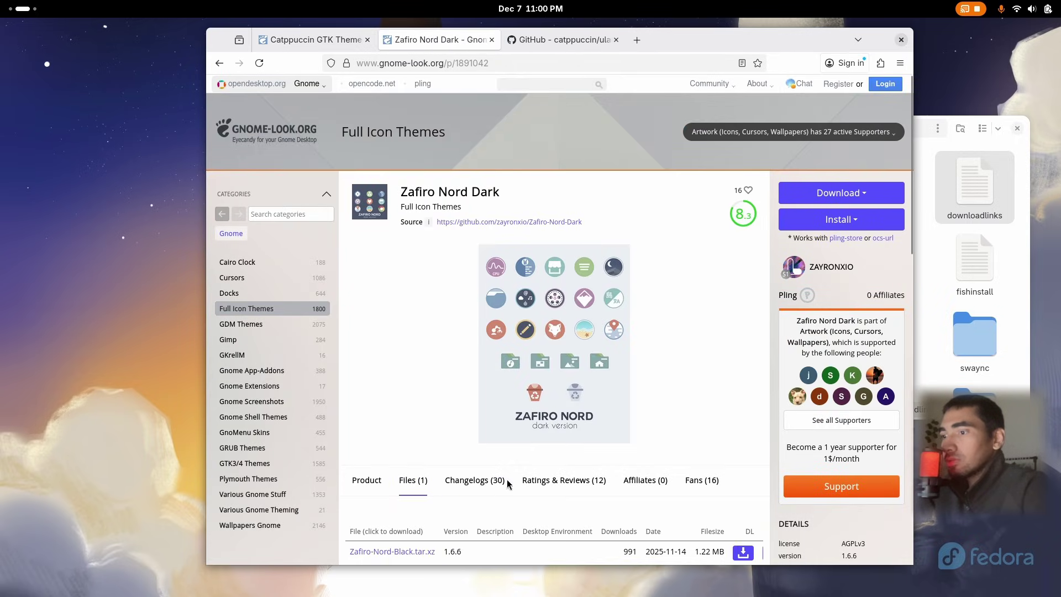
{"action": "scroll", "coordinate": [489, 458], "scroll_direction": "down", "scroll_amount": 2}
{"action": "left_click", "coordinate": [411, 435]}
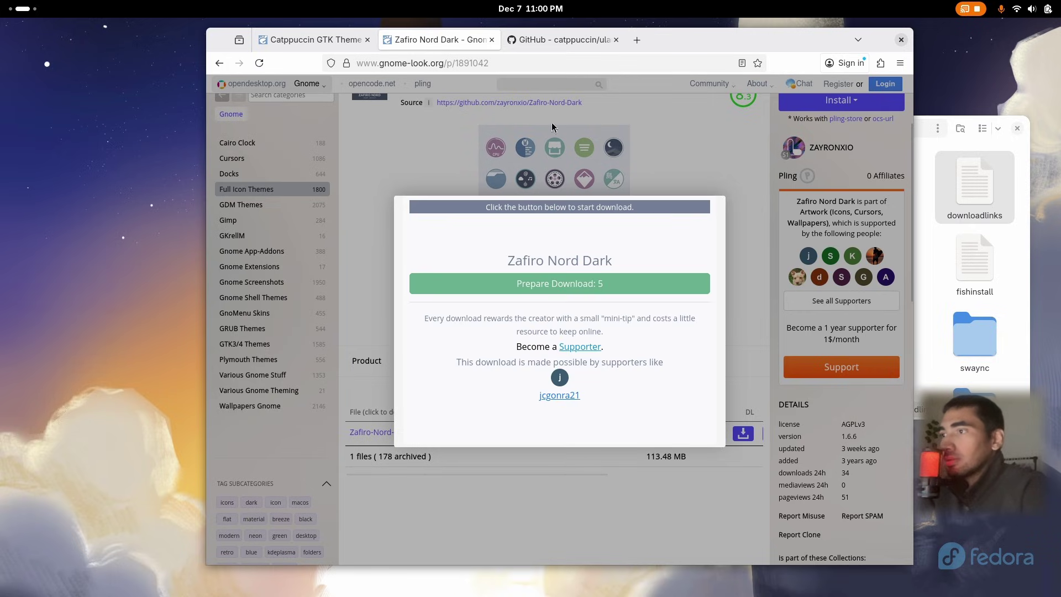
Download the catppuccin/ulauncher GitHub repository as a ZIP.
{"action": "left_click", "coordinate": [558, 40]}
{"action": "left_click", "coordinate": [707, 200]}
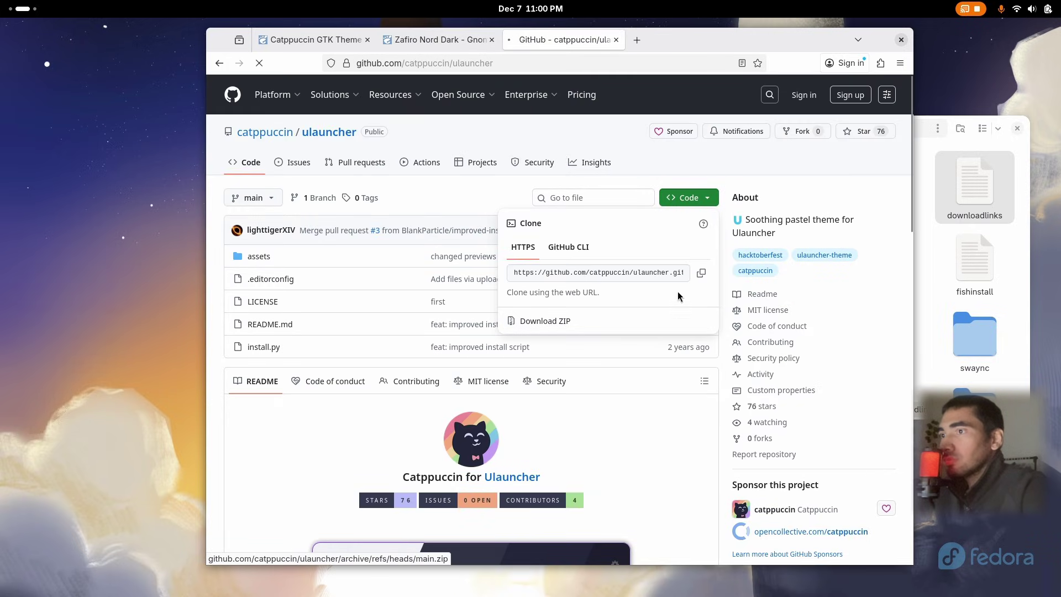
Start the prepared downloads of the Zafiro Nord Dark icons and the Catppuccin GTK Theme on their pages.
{"action": "left_click", "coordinate": [449, 44]}
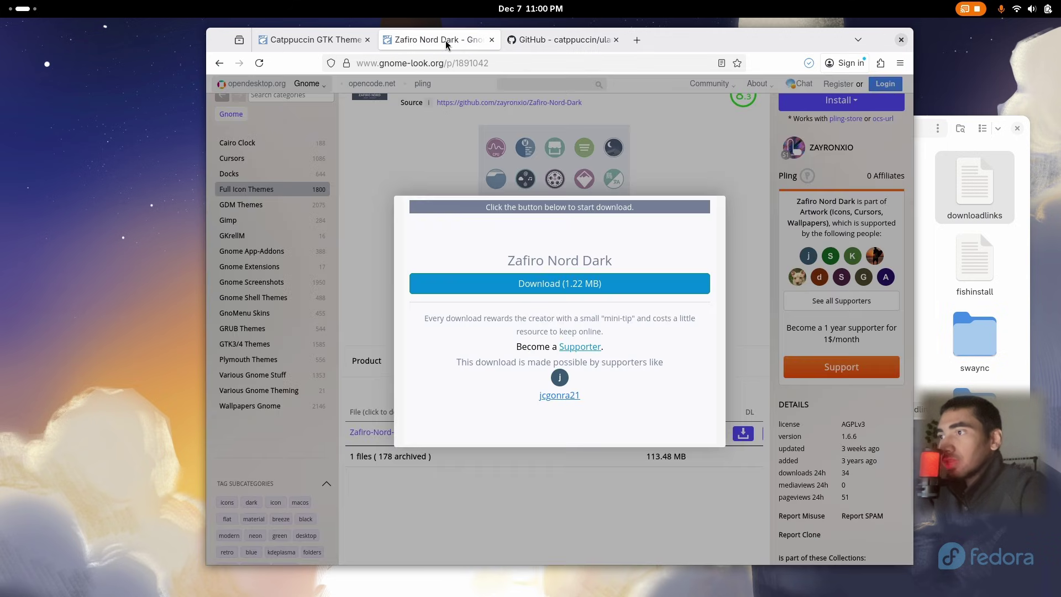
{"action": "left_click", "coordinate": [530, 286]}
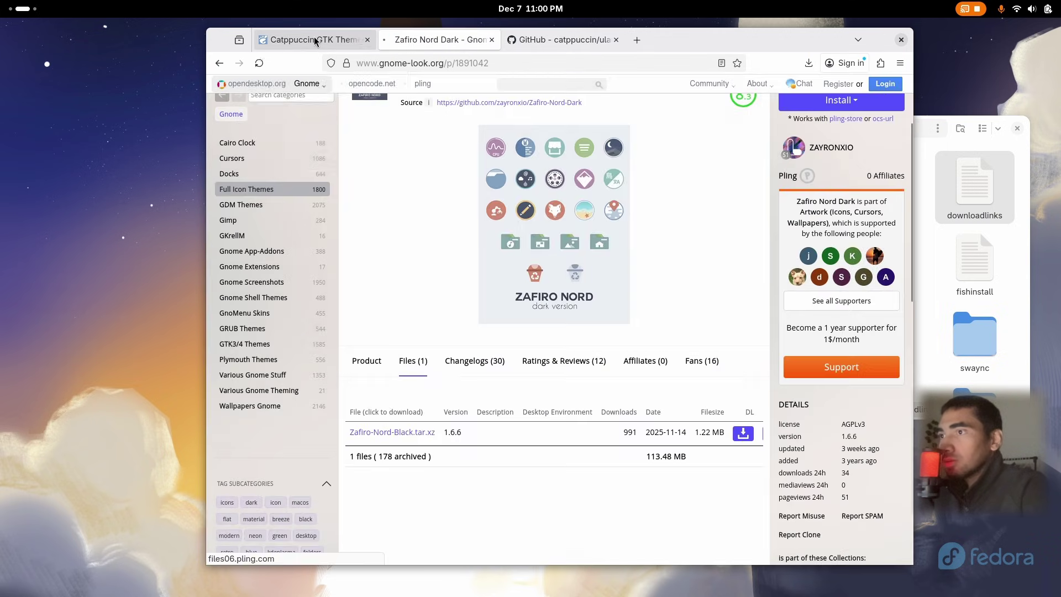
{"action": "left_click", "coordinate": [316, 42]}
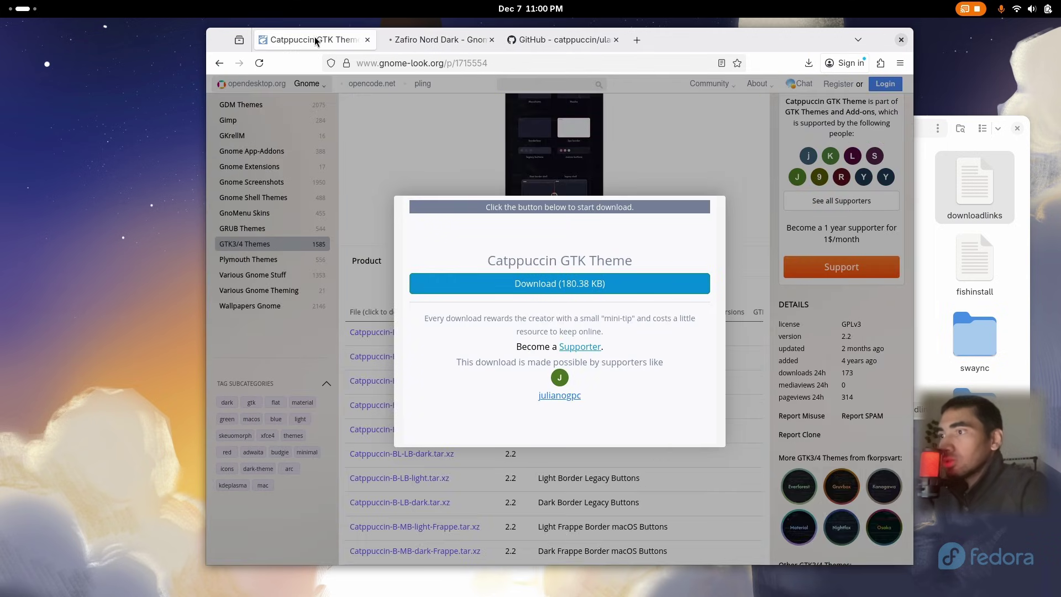
{"action": "left_click", "coordinate": [585, 291]}
Check the finished downloads, close the browser, and move the Files window with the nirilight folder higher on the desktop.
{"action": "left_click", "coordinate": [808, 65]}
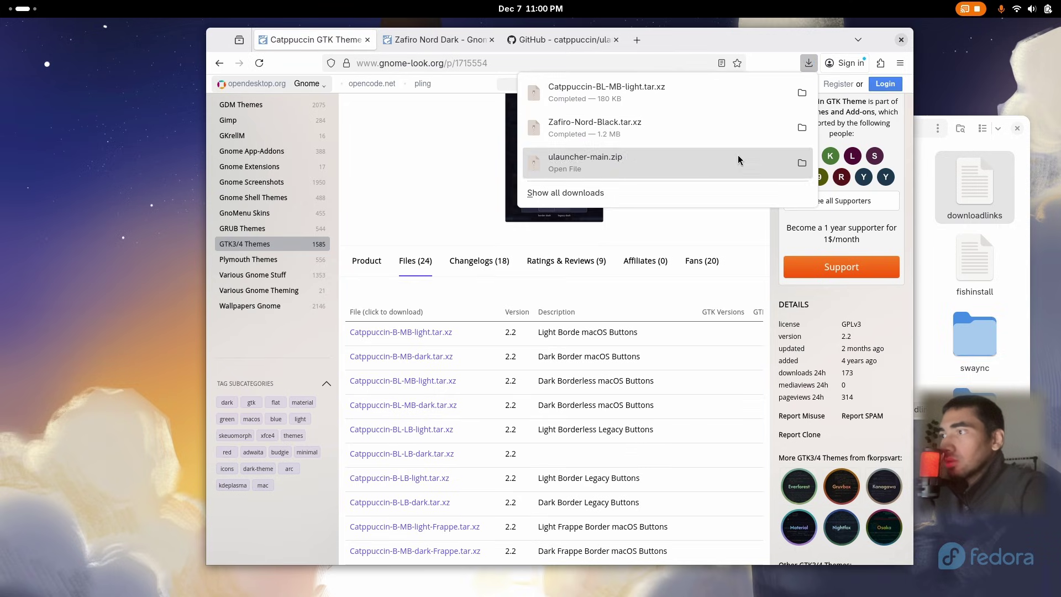
{"action": "left_click", "coordinate": [902, 40]}
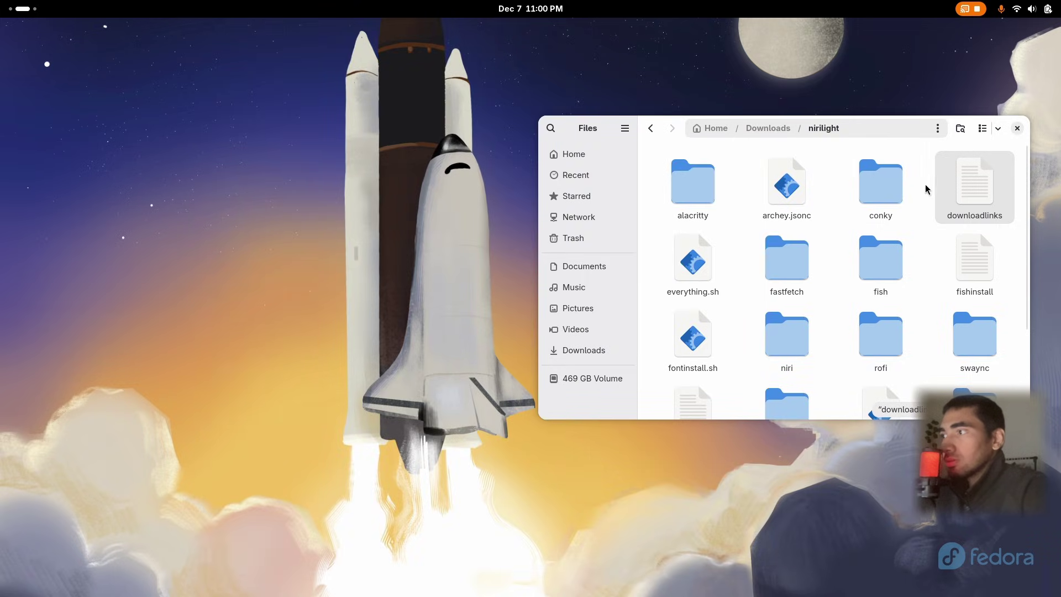
{"action": "left_click_drag", "start_coordinate": [886, 131], "coordinate": [902, 79]}
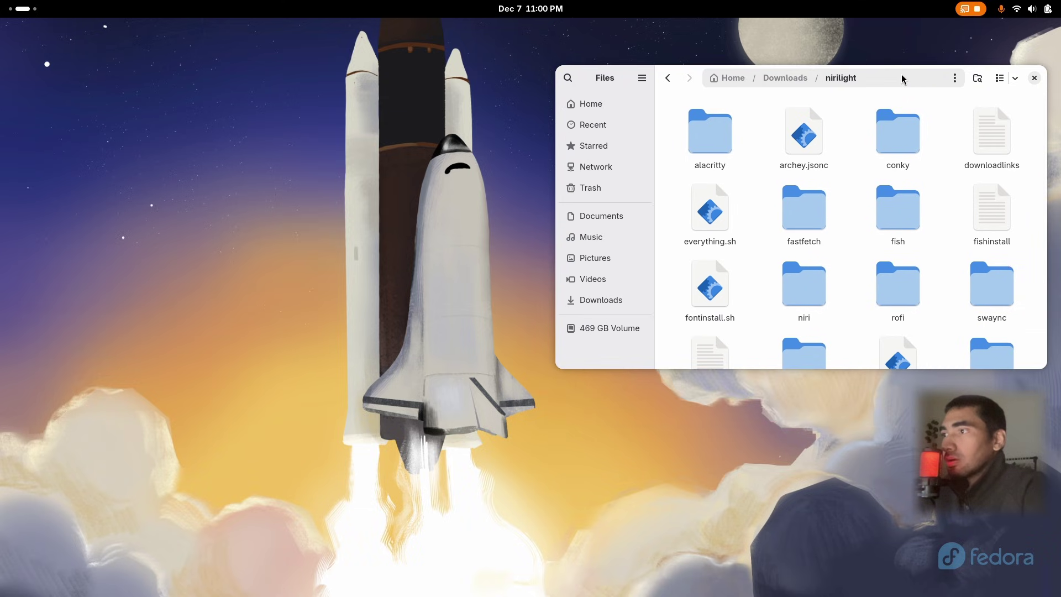
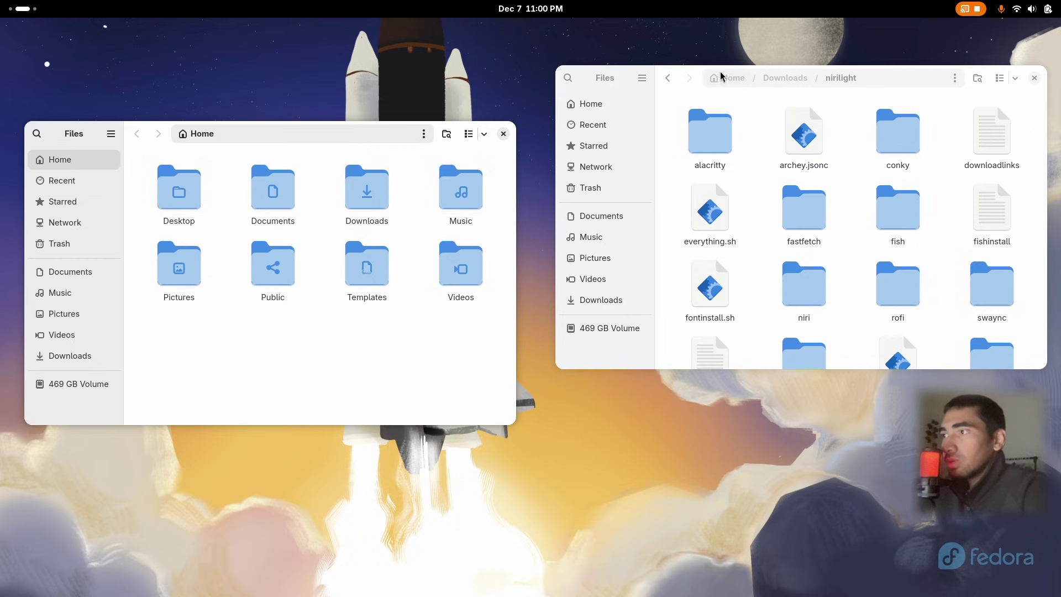
Bring the two Files windows closer together and show the hidden files in the Home folder.
{"action": "left_click", "coordinate": [918, 91]}
{"action": "left_click_drag", "start_coordinate": [918, 88], "coordinate": [924, 117]}
{"action": "left_click_drag", "start_coordinate": [350, 138], "coordinate": [428, 105]}
{"action": "left_click", "coordinate": [561, 103]}
{"action": "left_click", "coordinate": [544, 283]}
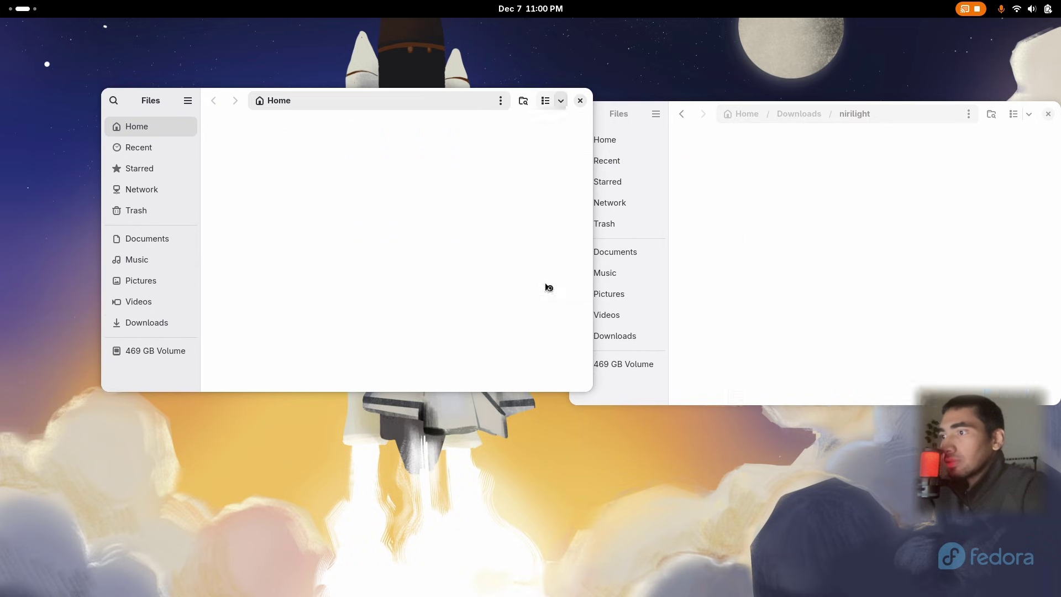
{"action": "scroll", "coordinate": [507, 260], "scroll_direction": "down", "scroll_amount": 1}
{"action": "scroll", "coordinate": [492, 307], "scroll_direction": "up", "scroll_amount": 1}
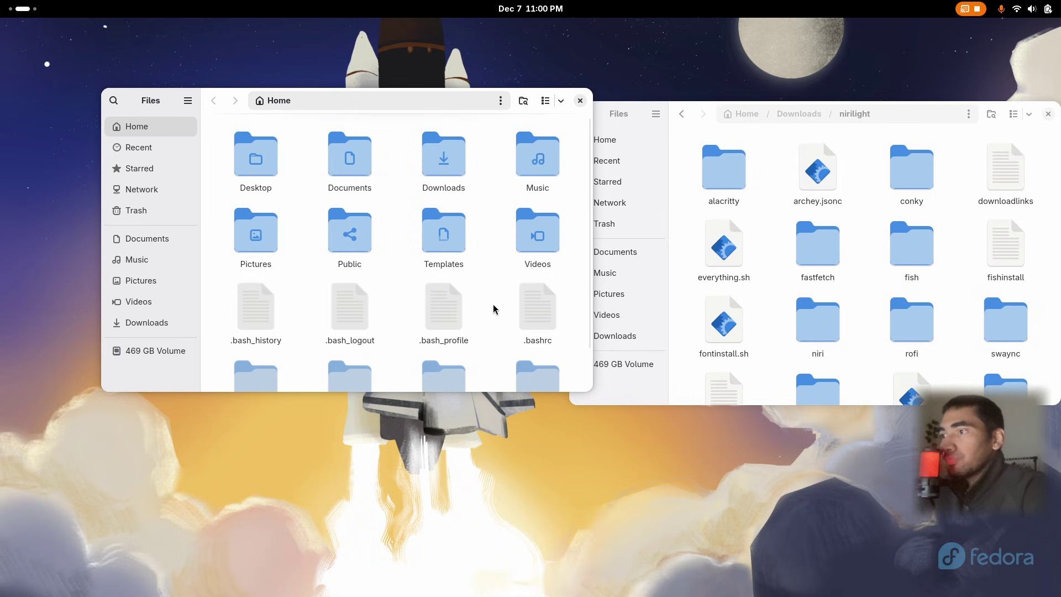
Create a folder named .icons in the Home folder.
{"action": "scroll", "coordinate": [491, 285], "scroll_direction": "down", "scroll_amount": 1}
{"action": "right_click", "coordinate": [493, 299]}
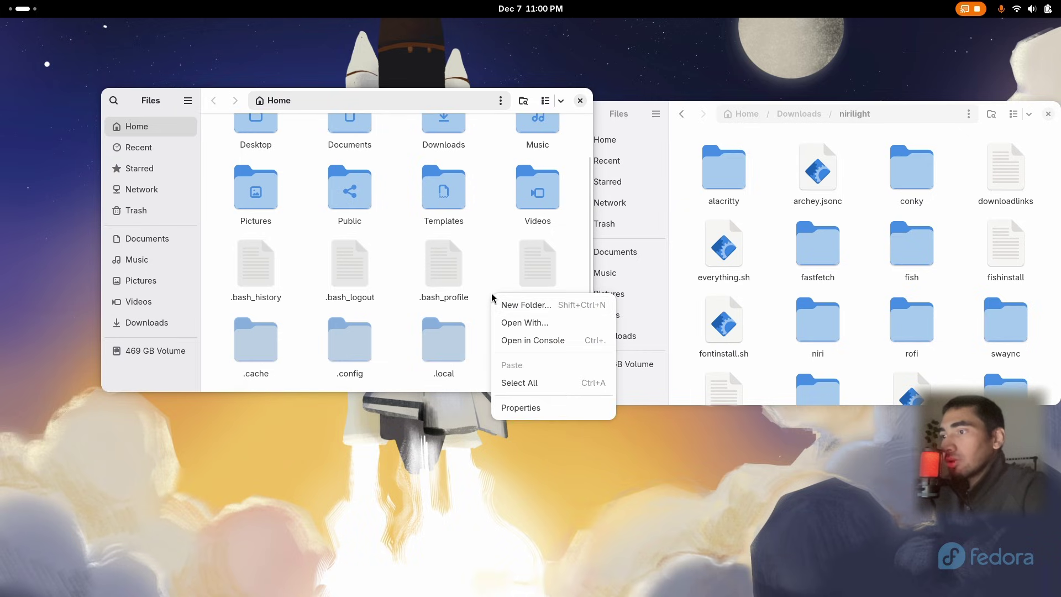
{"action": "left_click", "coordinate": [538, 305]}
{"action": "type", "text": ".icons"}
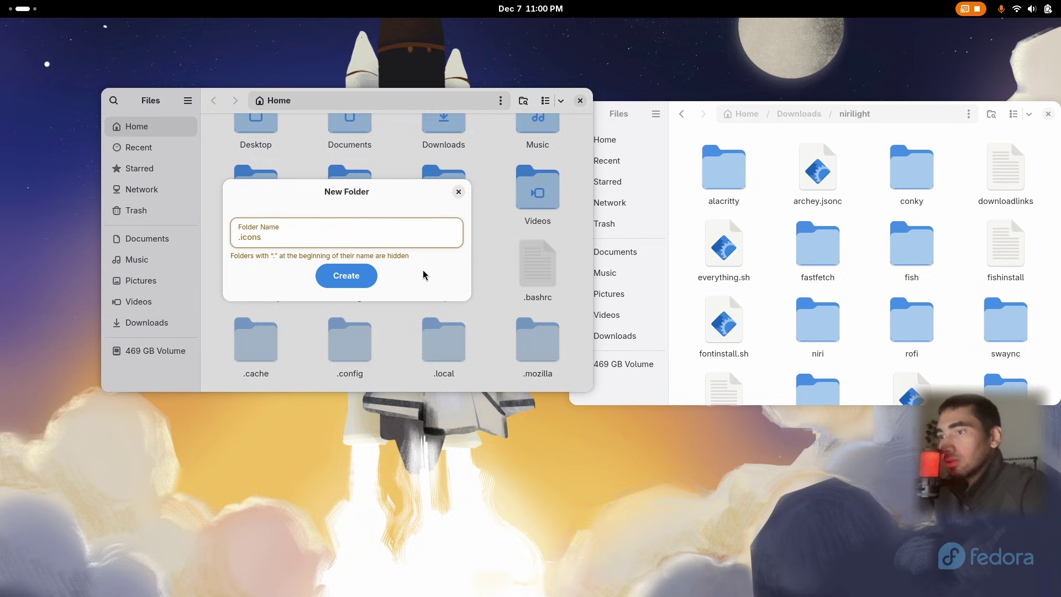
{"action": "left_click", "coordinate": [358, 278]}
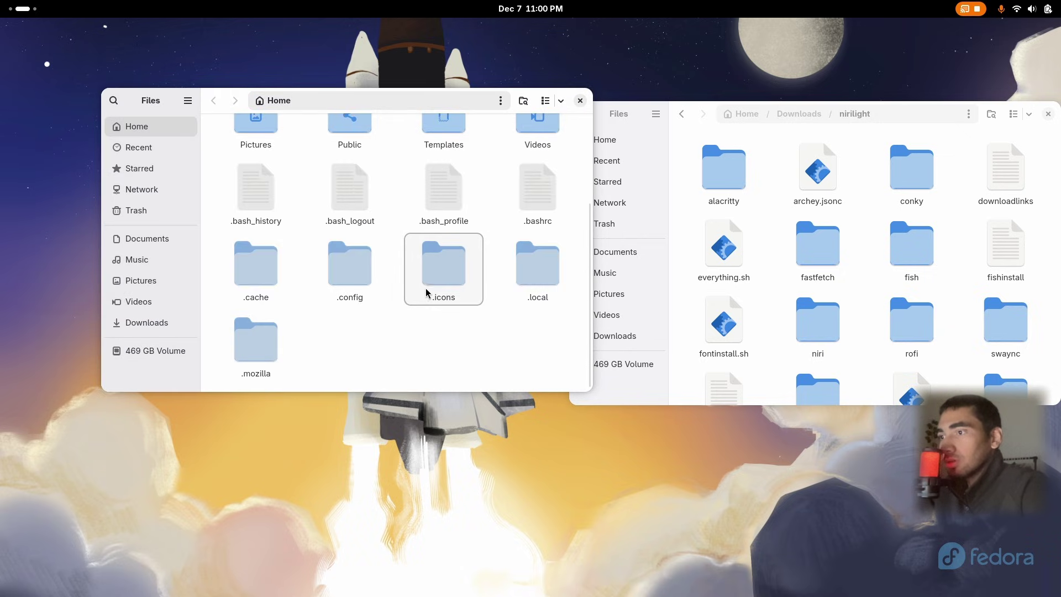
Create a folder named .themes in the Home folder.
{"action": "right_click", "coordinate": [438, 332]}
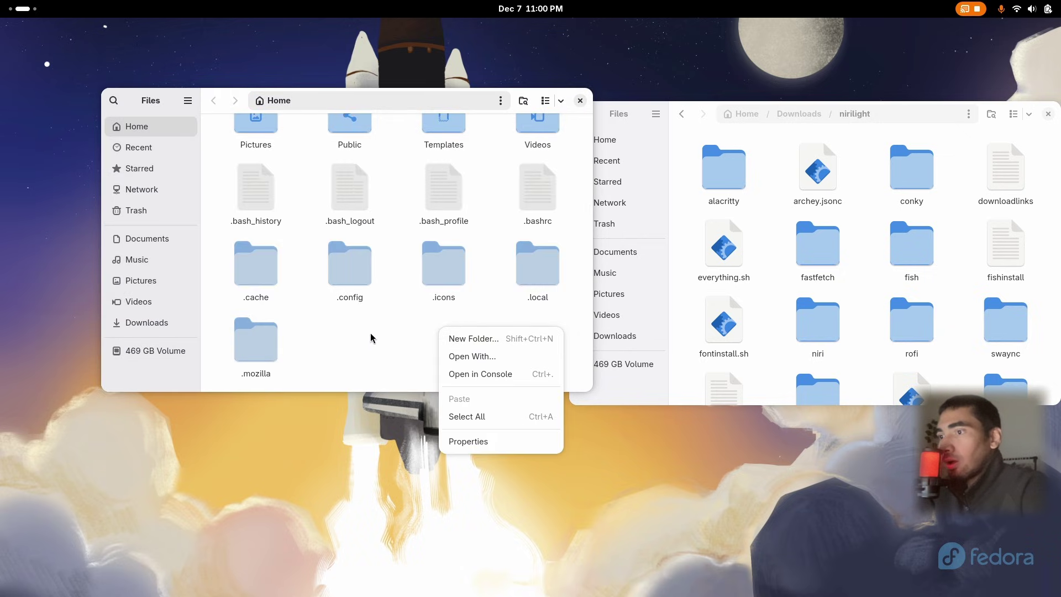
{"action": "left_click", "coordinate": [486, 339]}
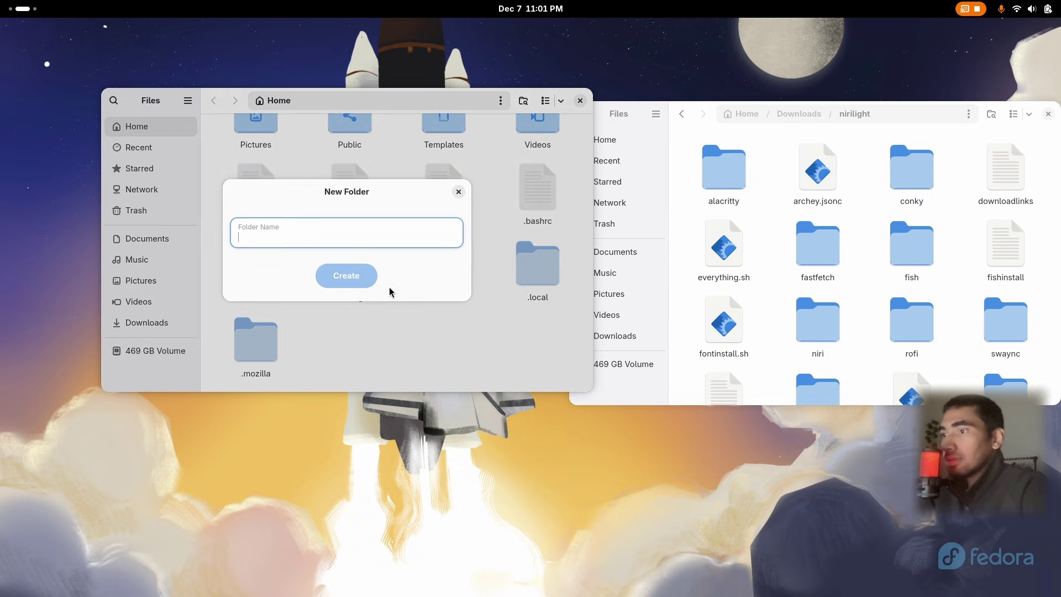
{"action": "type", "text": ".t"}
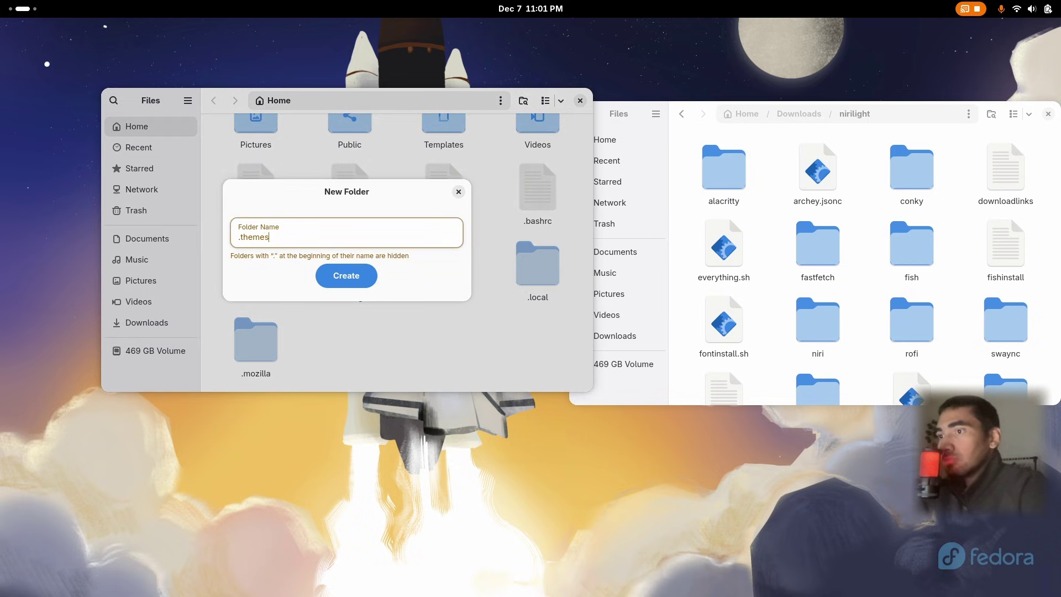
{"action": "type", "text": "hemes"}
{"action": "left_click", "coordinate": [346, 275]}
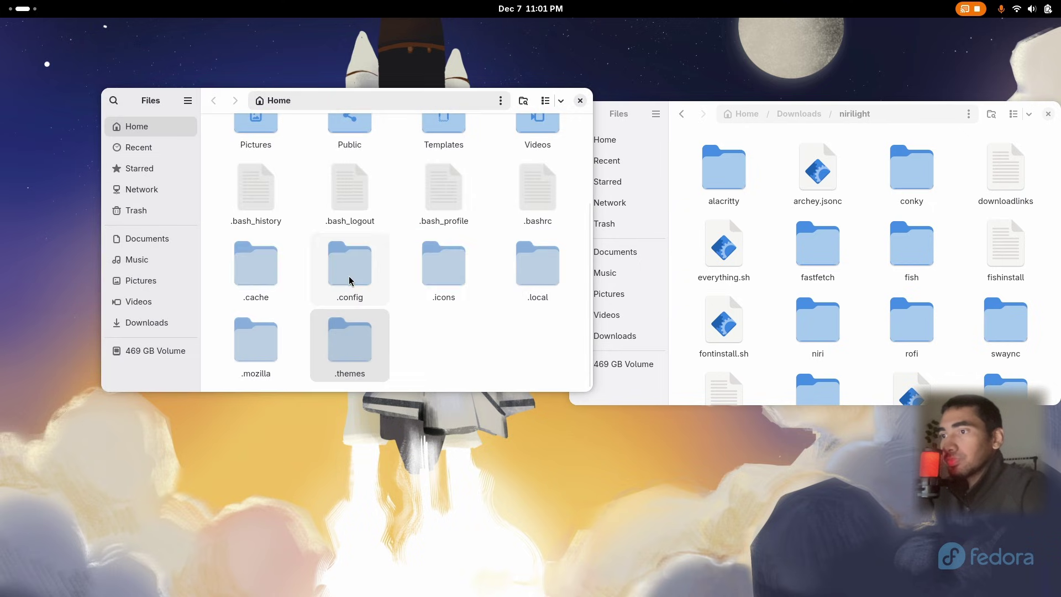
Go to the Downloads folder in the nirilight window and arrange both Files windows side by side.
{"action": "left_click", "coordinate": [907, 110]}
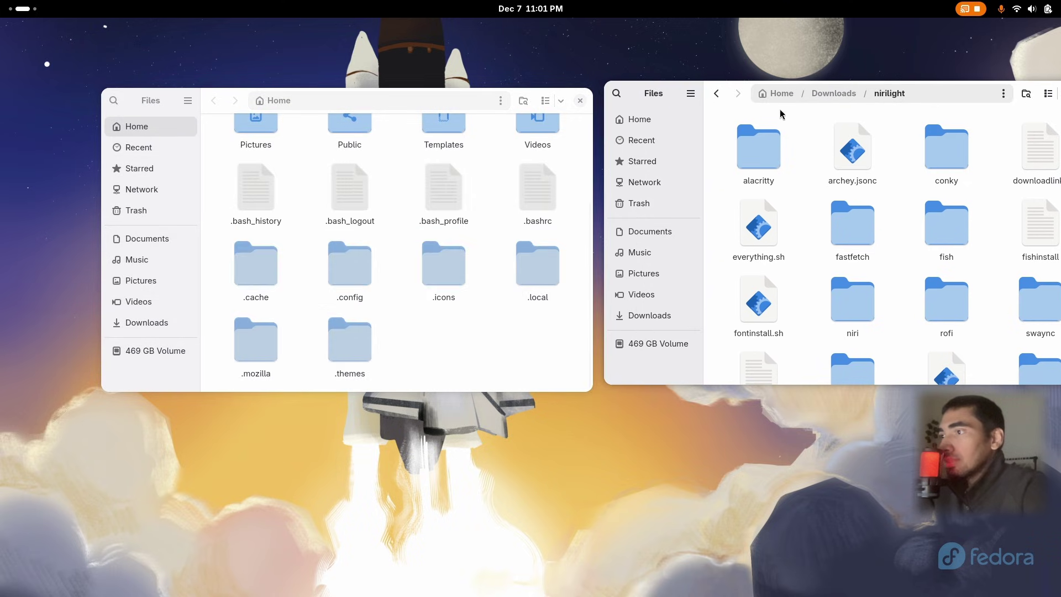
{"action": "left_click", "coordinate": [640, 121]}
{"action": "double_click", "coordinate": [970, 156]}
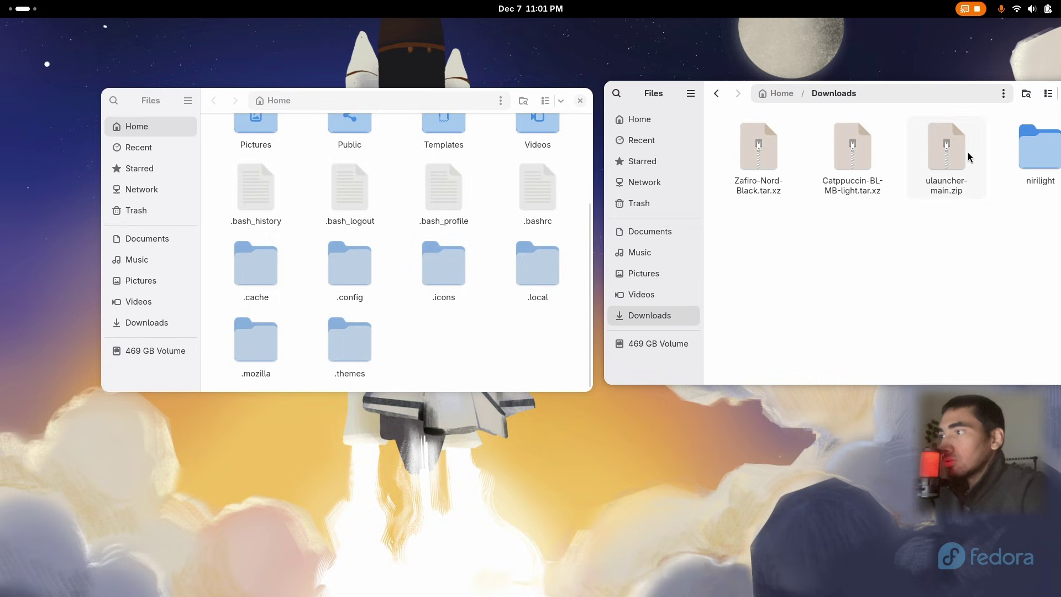
{"action": "left_click_drag", "start_coordinate": [906, 93], "coordinate": [899, 126]}
{"action": "left_click_drag", "start_coordinate": [476, 102], "coordinate": [434, 117]}
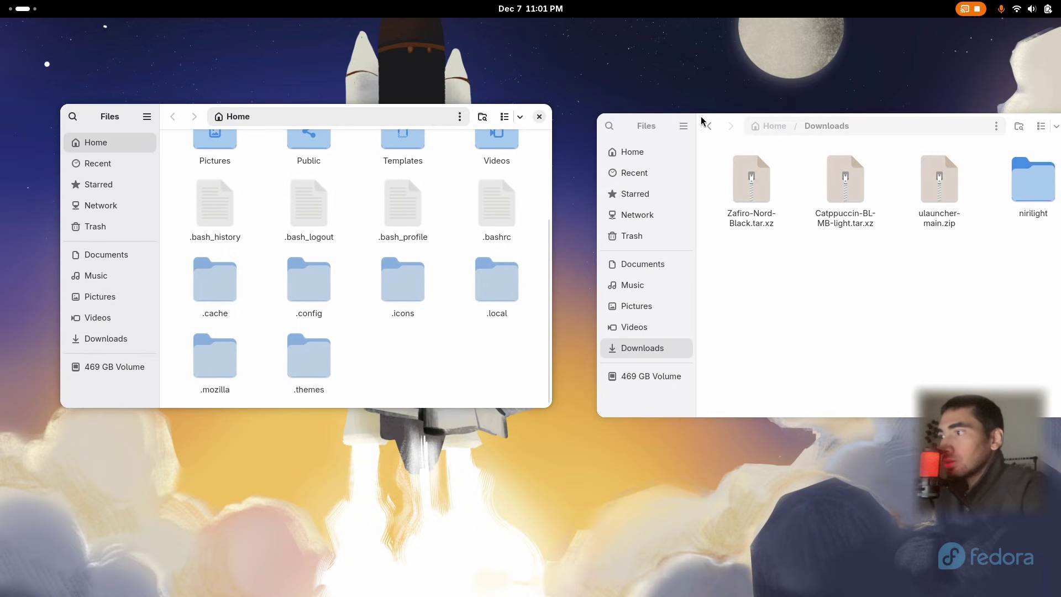
{"action": "left_click_drag", "start_coordinate": [884, 124], "coordinate": [873, 111]}
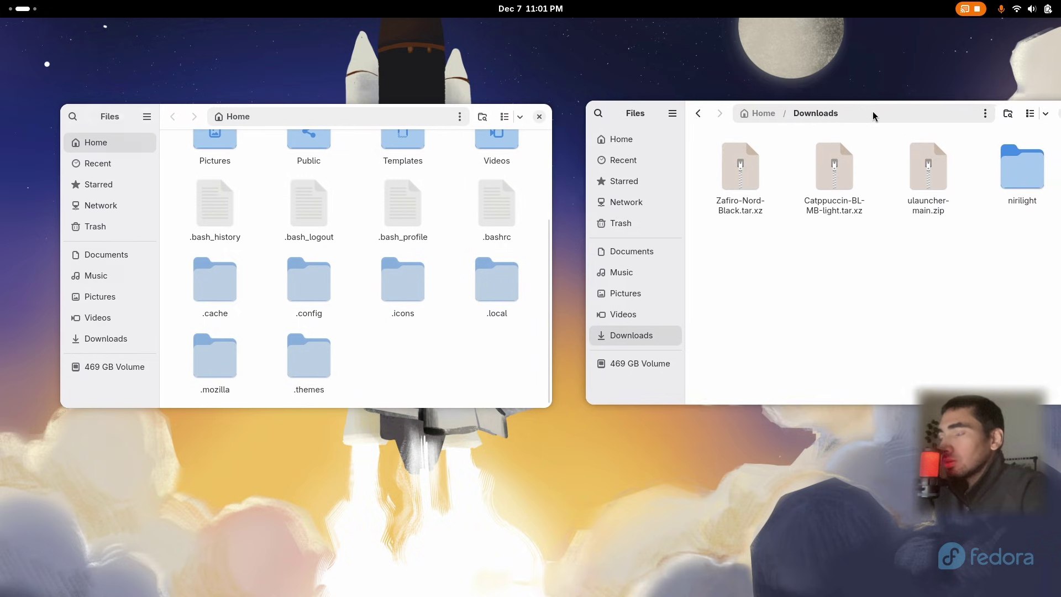
Extract Zafiro-Nord-Black.tar.xz, Catppuccin-BL-MB-light.tar.xz and ulauncher-main.zip in Downloads, then move the three archives to the trash.
{"action": "double_click", "coordinate": [739, 177]}
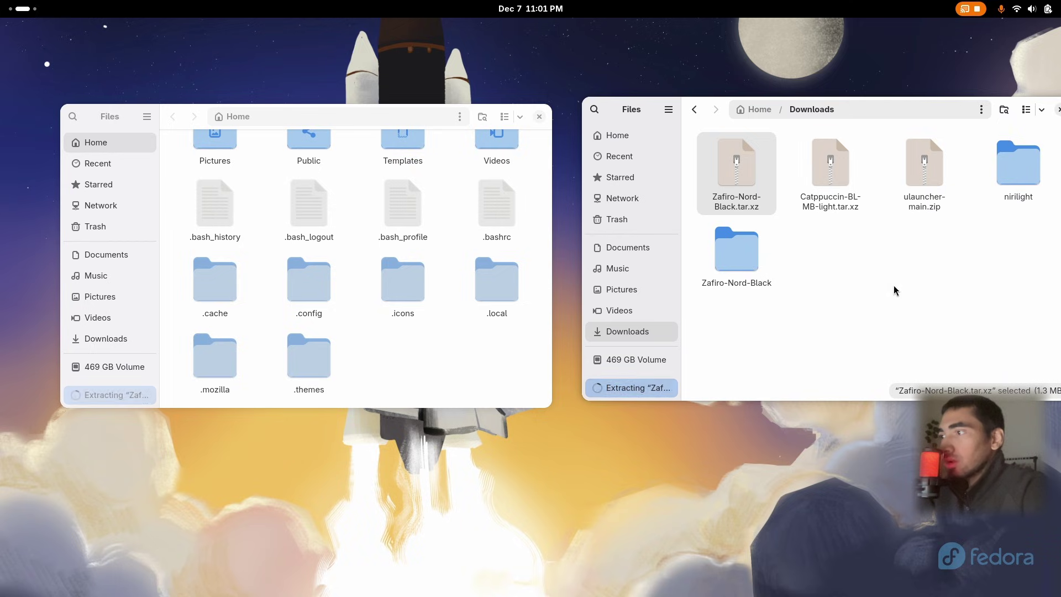
{"action": "left_click", "coordinate": [844, 256]}
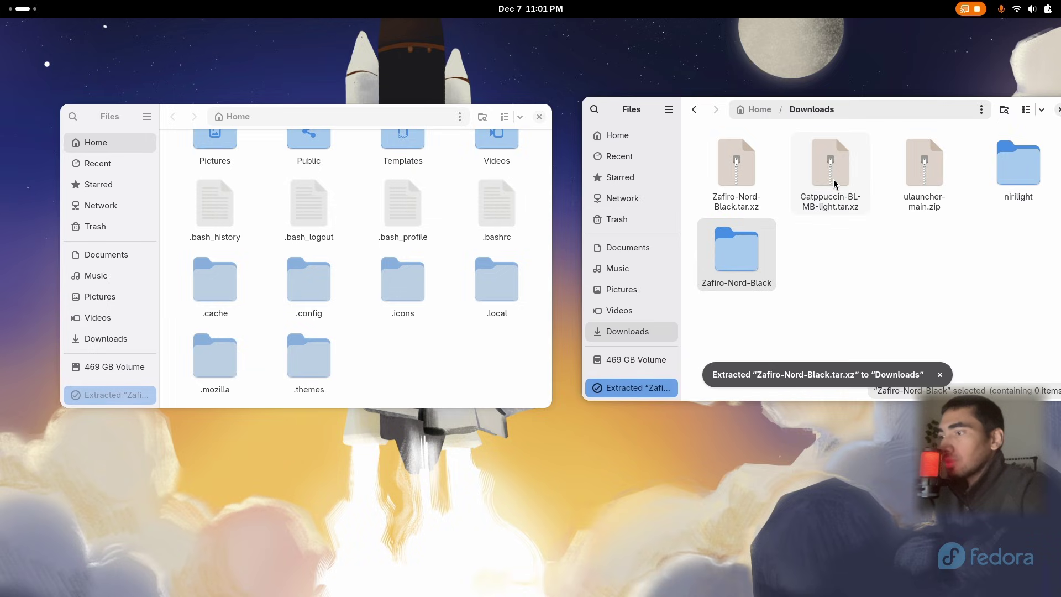
{"action": "double_click", "coordinate": [838, 168]}
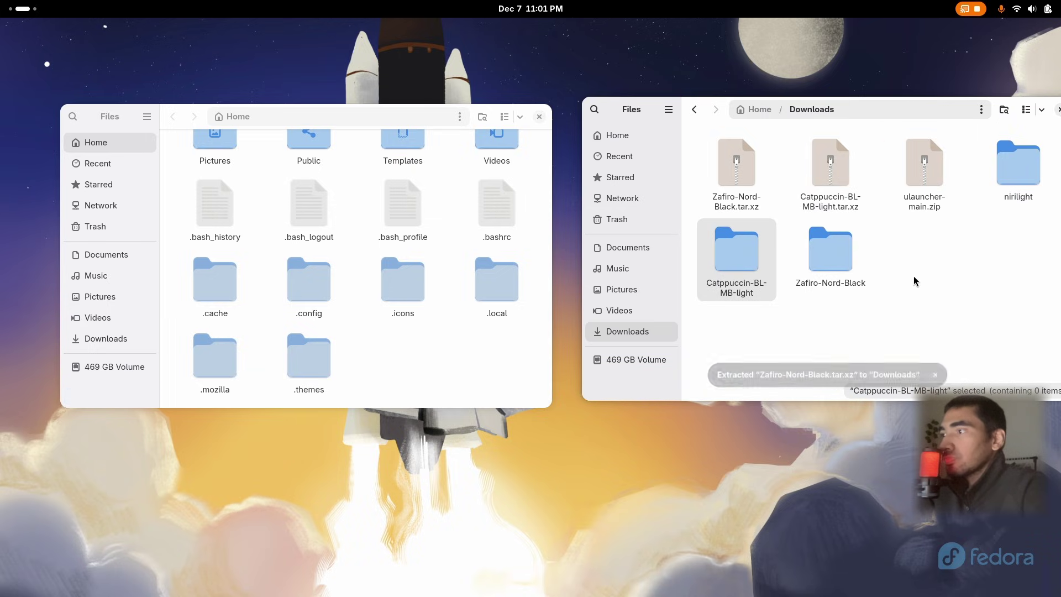
{"action": "left_click", "coordinate": [917, 259]}
{"action": "double_click", "coordinate": [926, 177]}
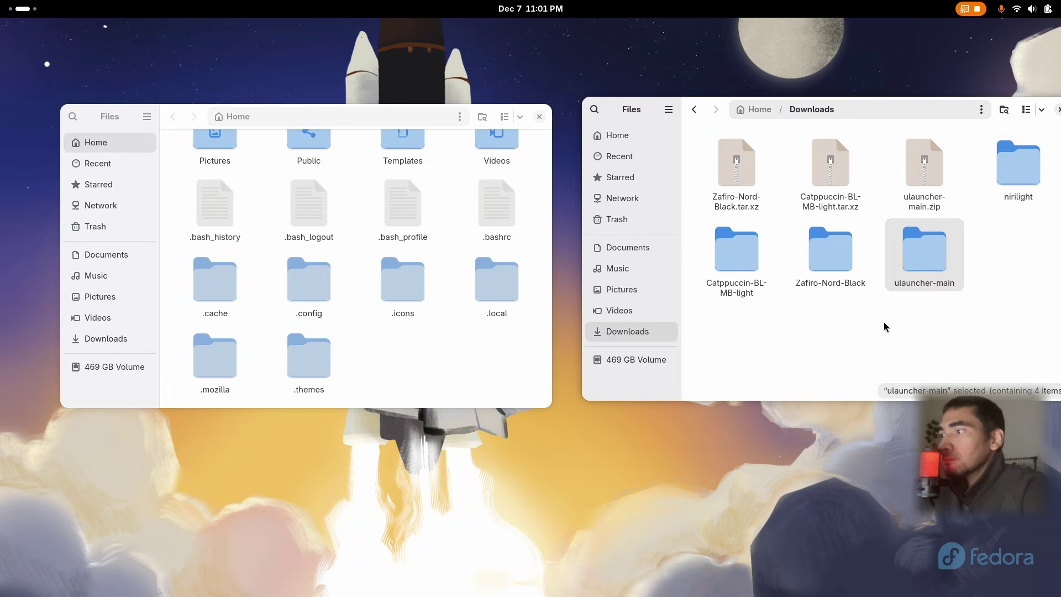
{"action": "left_click", "coordinate": [973, 315]}
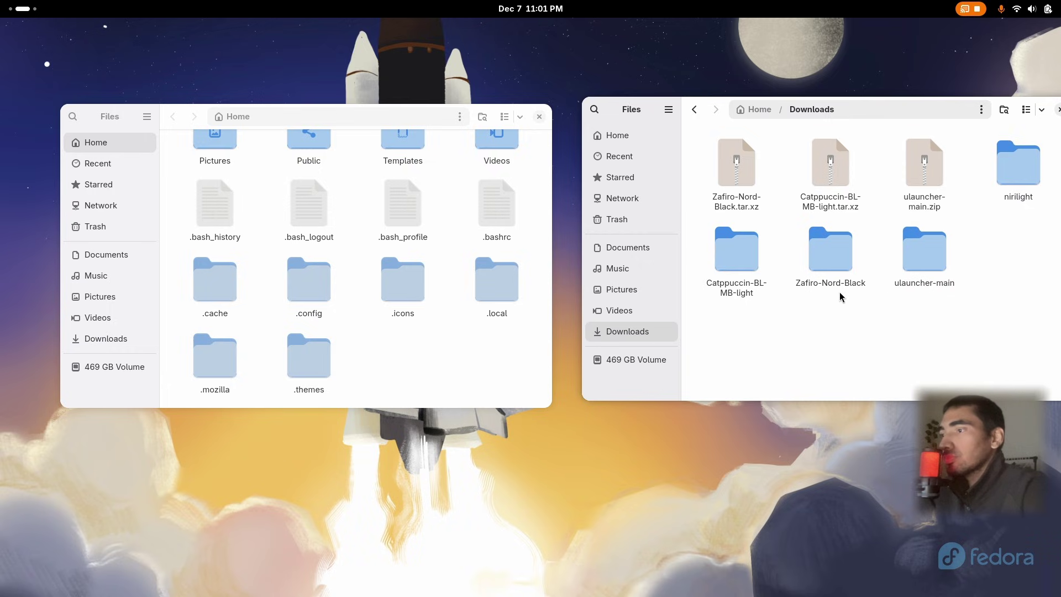
{"action": "left_click_drag", "start_coordinate": [694, 167], "coordinate": [926, 167]}
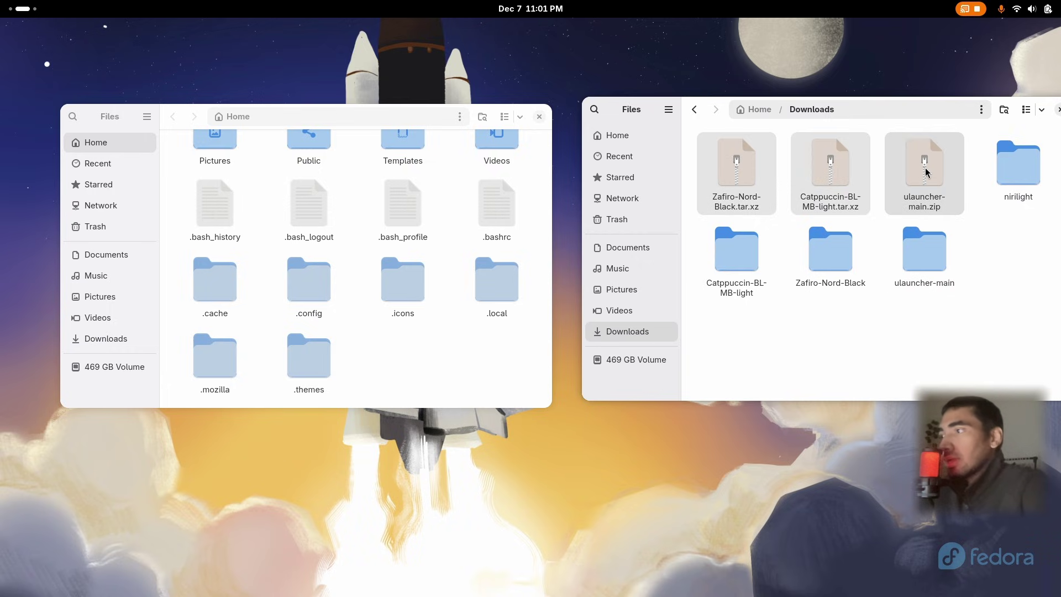
{"action": "key", "text": "Delete"}
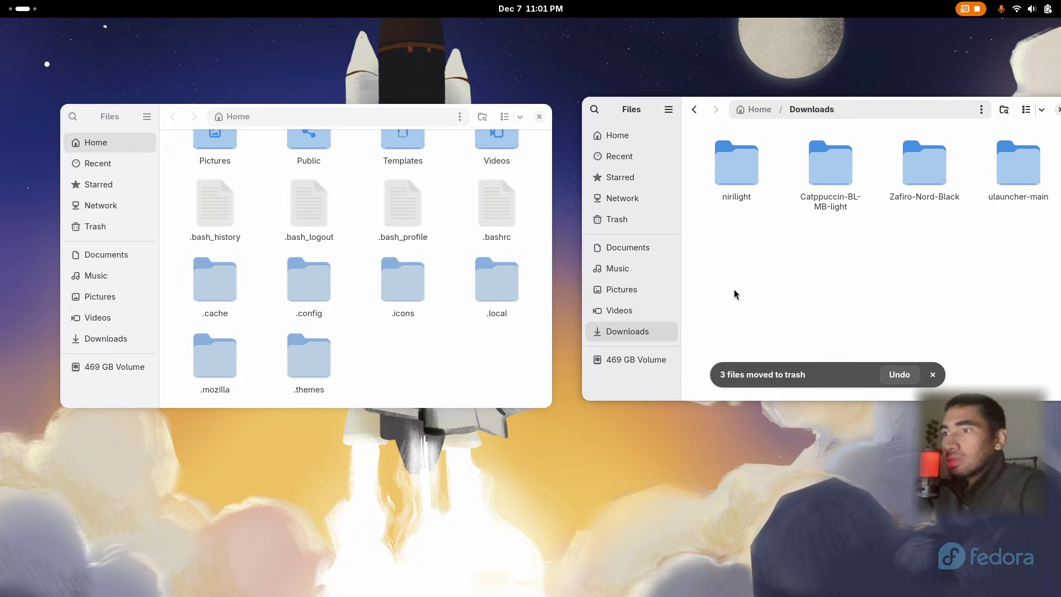
Move the Zafiro-Nord-Black folder from Downloads into .icons, then return to the Home folder.
{"action": "double_click", "coordinate": [400, 283]}
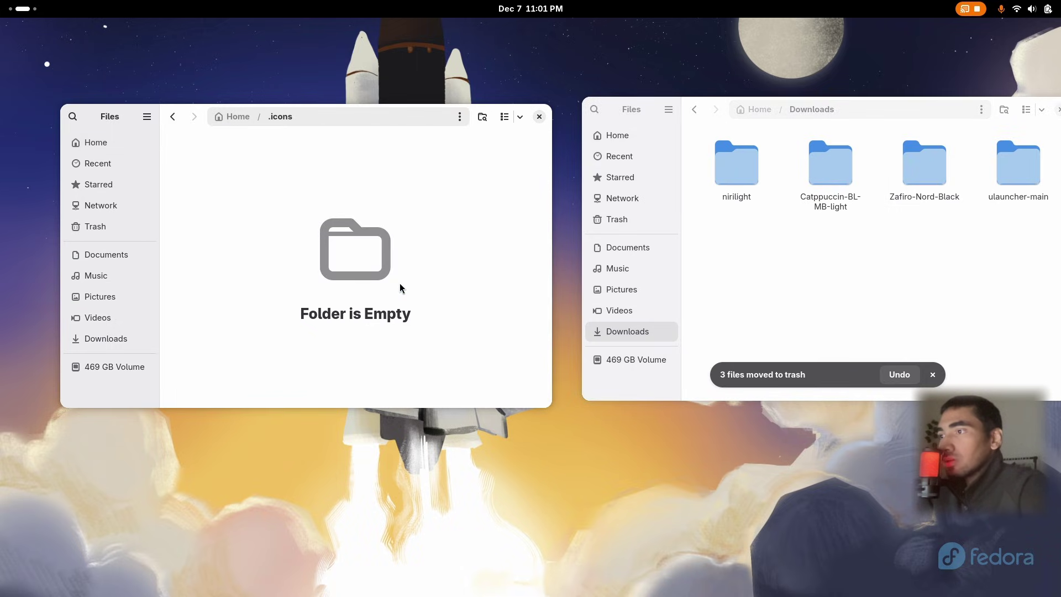
{"action": "left_click_drag", "start_coordinate": [924, 166], "coordinate": [343, 183]}
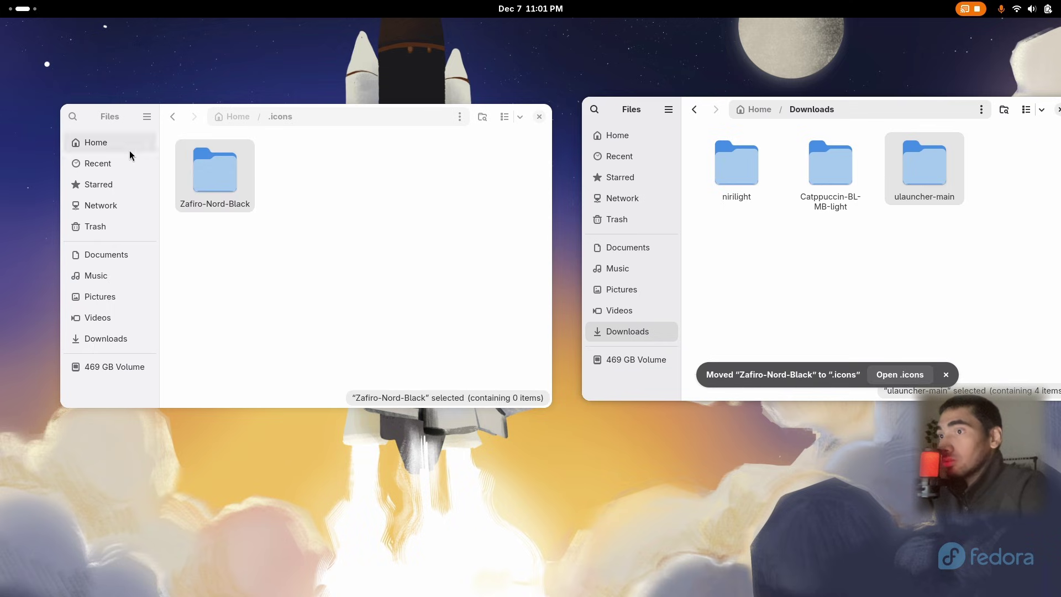
{"action": "left_click", "coordinate": [173, 117]}
Move the three theme folders inside Catppuccin-BL-MB-light from Downloads into the .themes folder.
{"action": "double_click", "coordinate": [325, 370]}
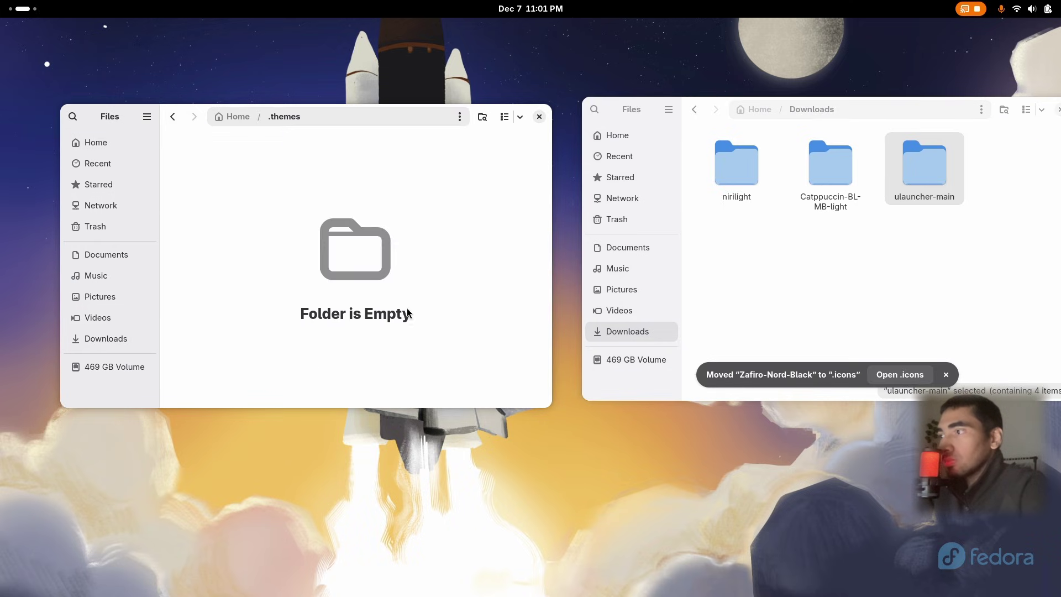
{"action": "left_click", "coordinate": [861, 241]}
{"action": "double_click", "coordinate": [830, 174]}
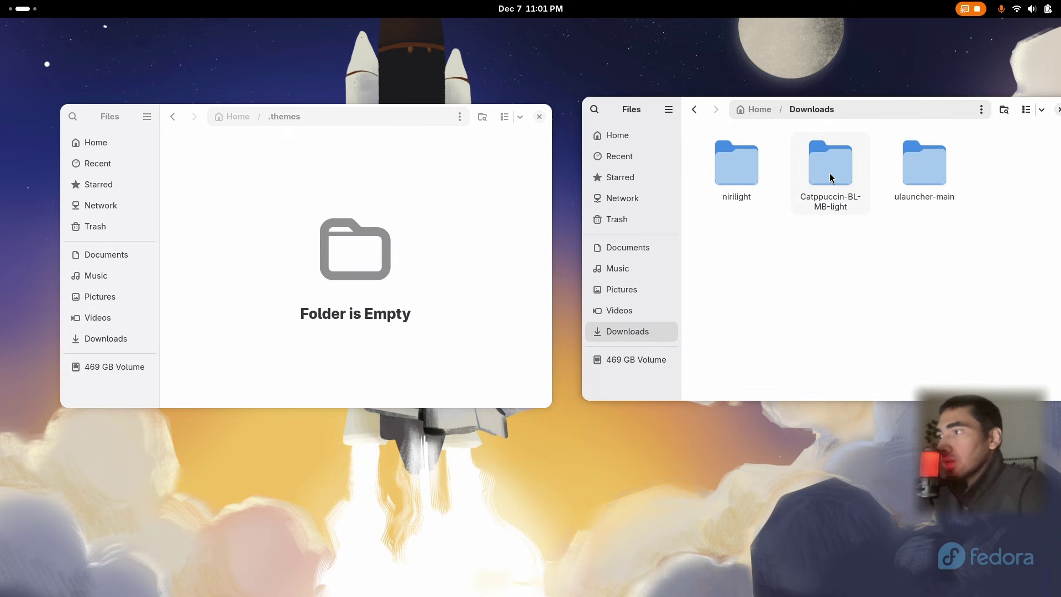
{"action": "left_click_drag", "start_coordinate": [723, 249], "coordinate": [325, 205]}
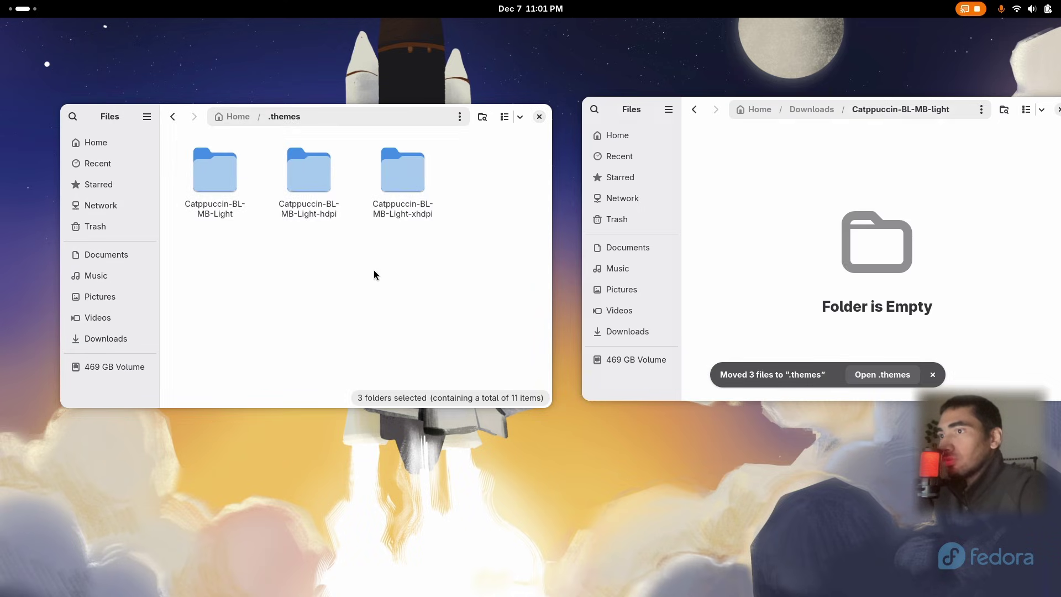
Close the .themes window, open Downloads/nirilight in the remaining Files window and move it aside.
{"action": "left_click", "coordinate": [695, 110]}
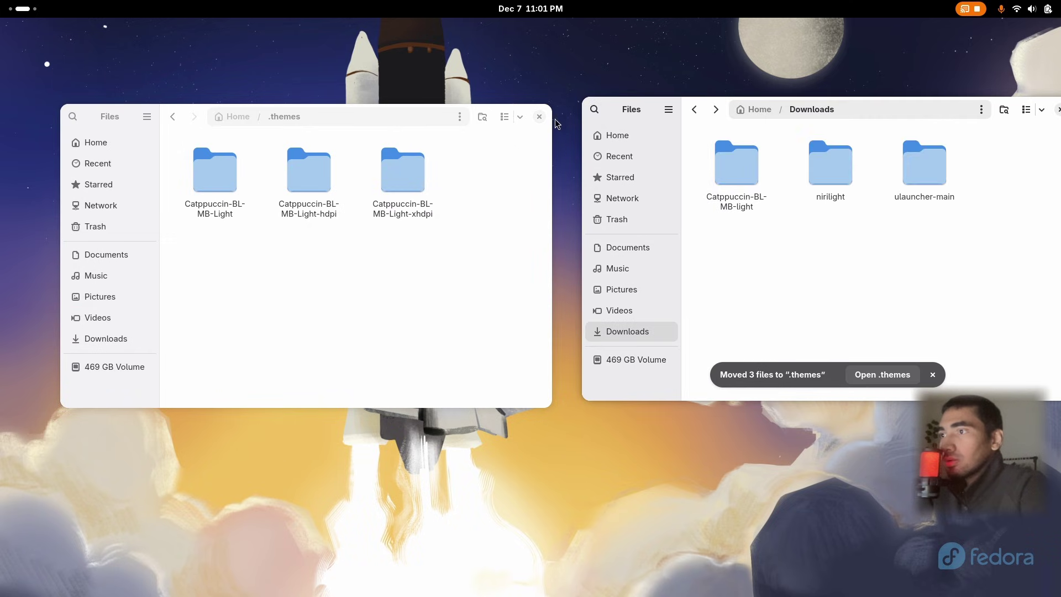
{"action": "left_click", "coordinate": [540, 117]}
{"action": "left_click_drag", "start_coordinate": [922, 114], "coordinate": [658, 154]}
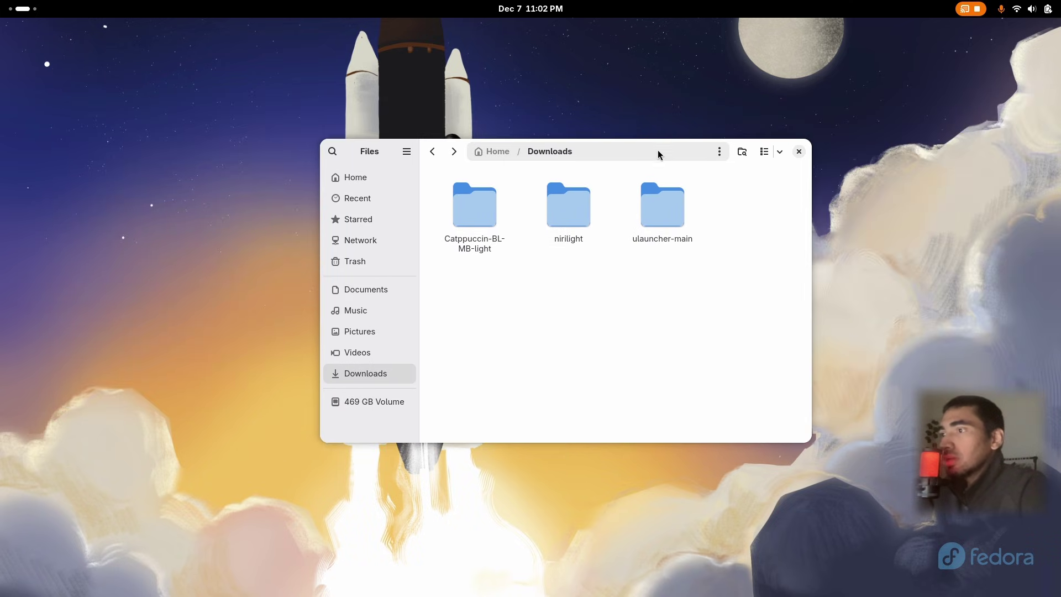
{"action": "double_click", "coordinate": [575, 215]}
{"action": "left_click_drag", "start_coordinate": [668, 155], "coordinate": [926, 73]}
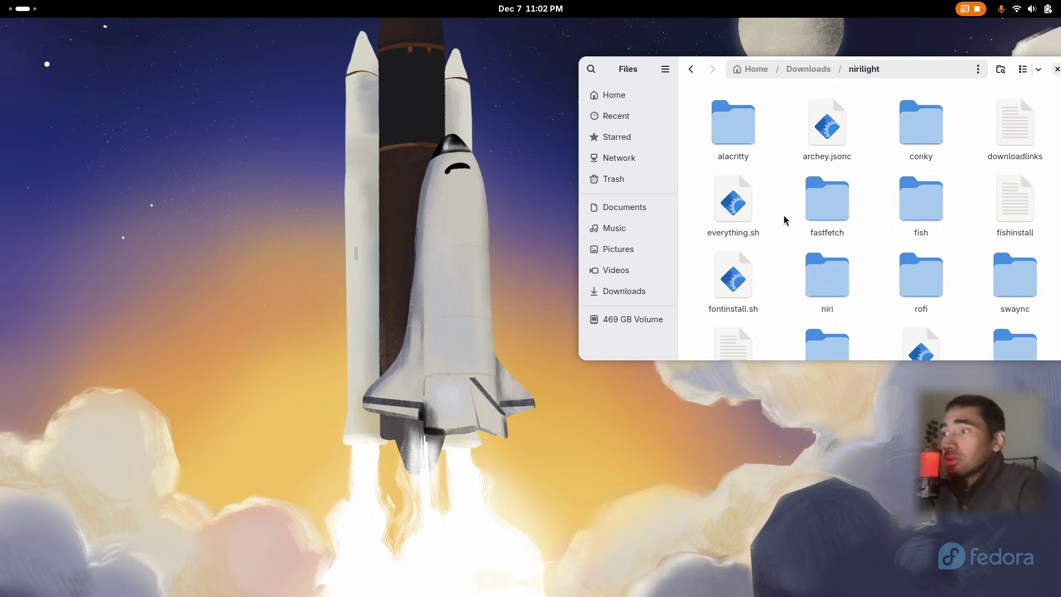
Find and launch the terminal, and place its window beside the nirilight Files window.
{"action": "key", "text": "super"}
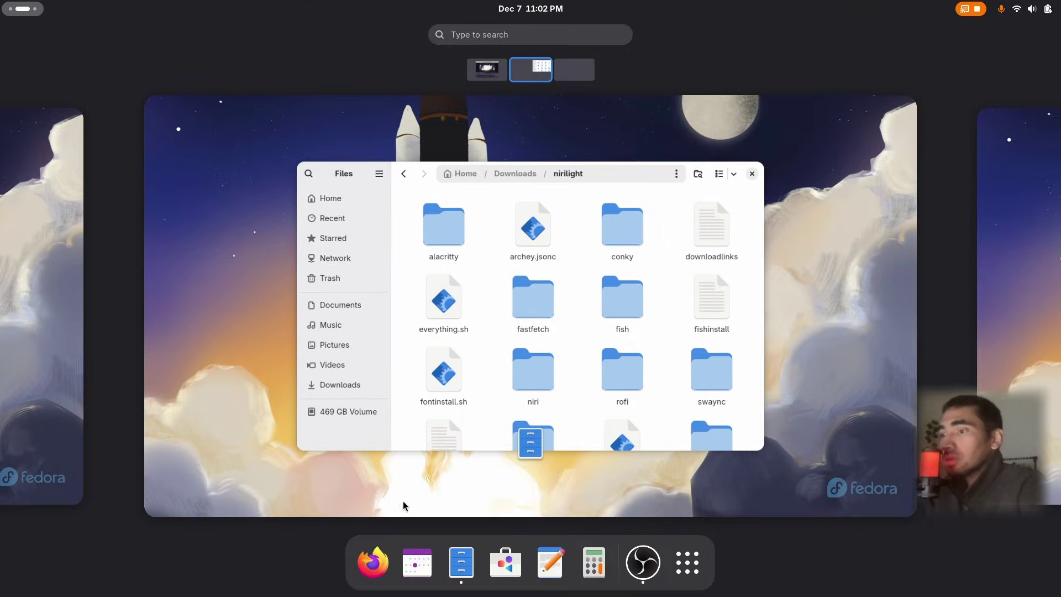
{"action": "left_click", "coordinate": [687, 563]}
{"action": "type", "text": "ter"}
{"action": "key", "text": "Return"}
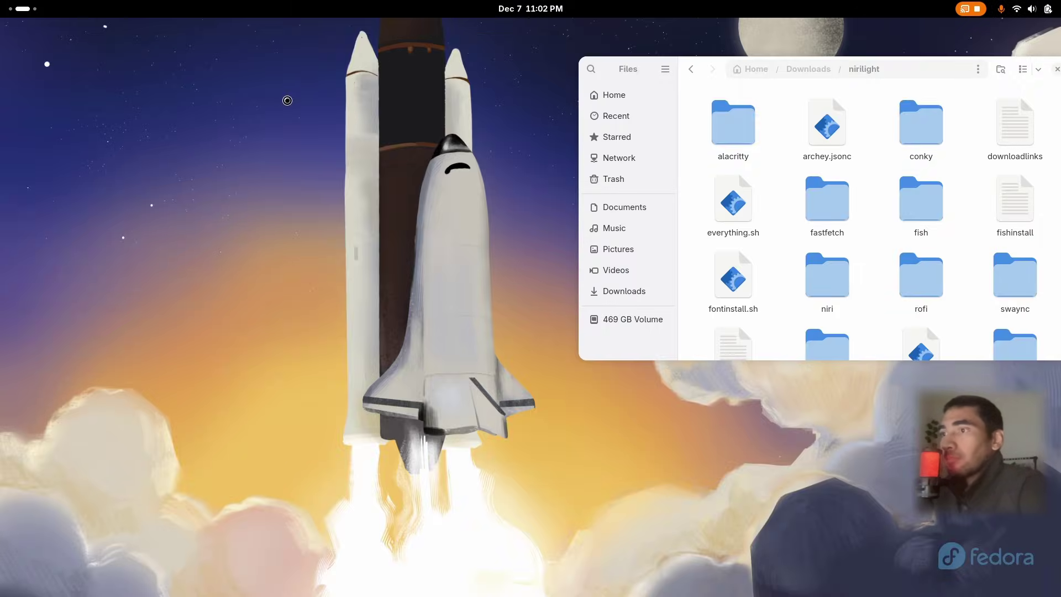
{"action": "left_click_drag", "start_coordinate": [630, 166], "coordinate": [420, 153]}
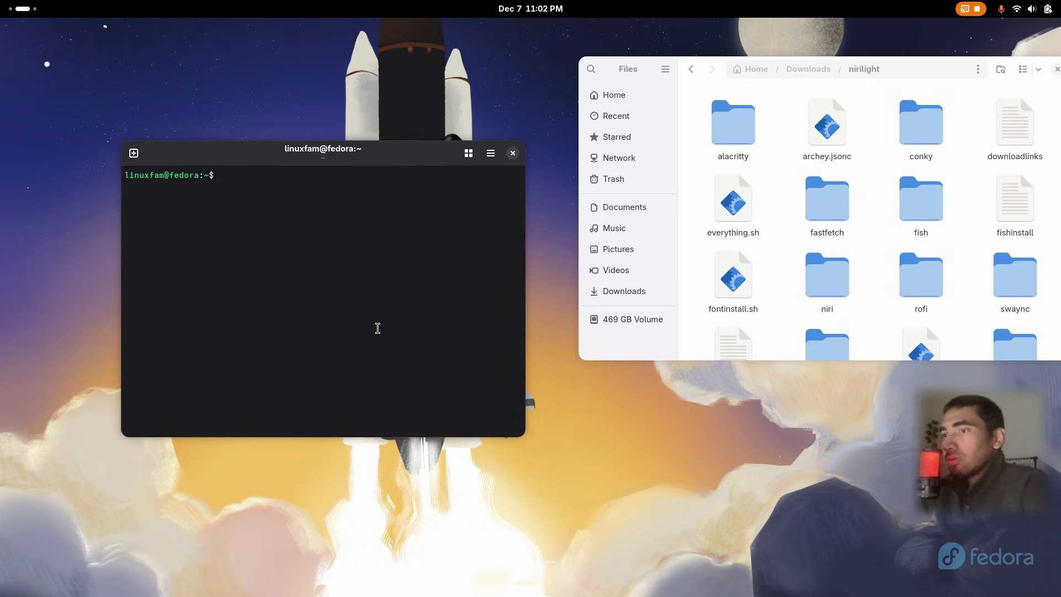
List the home directory in the terminal, change to Downloads and list its contents.
{"action": "type", "text": "ls"}
{"action": "key", "text": "Return"}
{"action": "type", "text": "cd"}
{"action": "type", "text": " Downloa"}
{"action": "type", "text": "ads"}
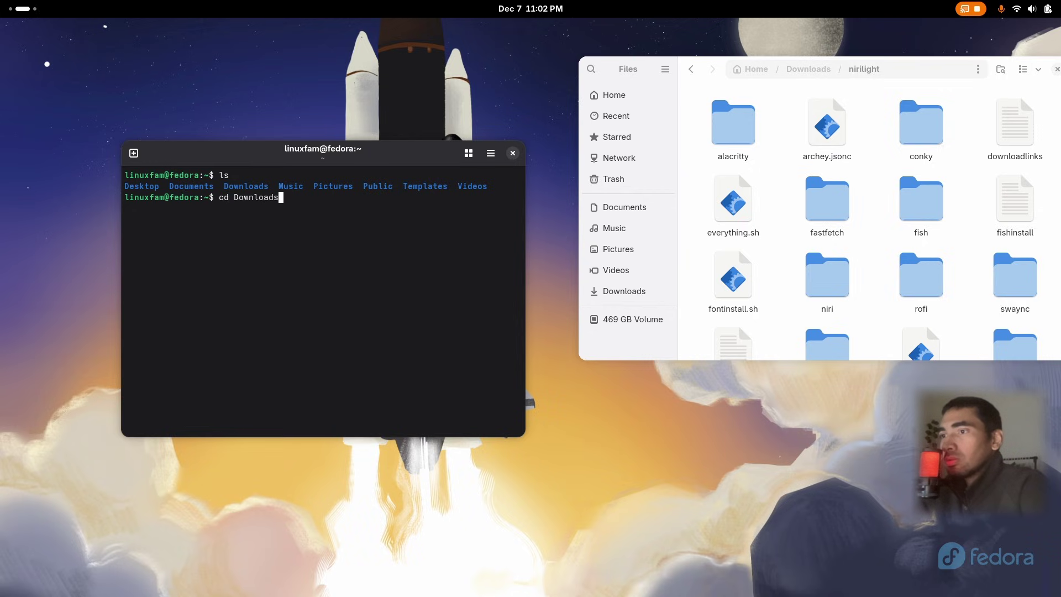
{"action": "key", "text": "Return"}
{"action": "type", "text": "ls"}
{"action": "key", "text": "Return"}
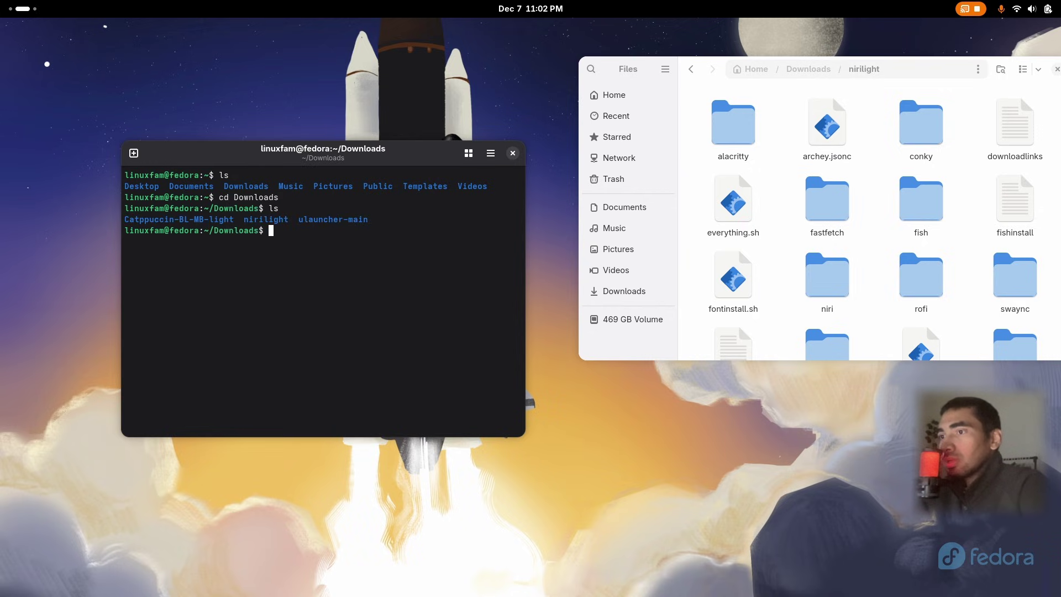
Change into the nirilight directory in the terminal and list its files.
{"action": "double_click", "coordinate": [265, 220]}
{"action": "left_click", "coordinate": [279, 229]}
{"action": "type", "text": "cd niriligh"}
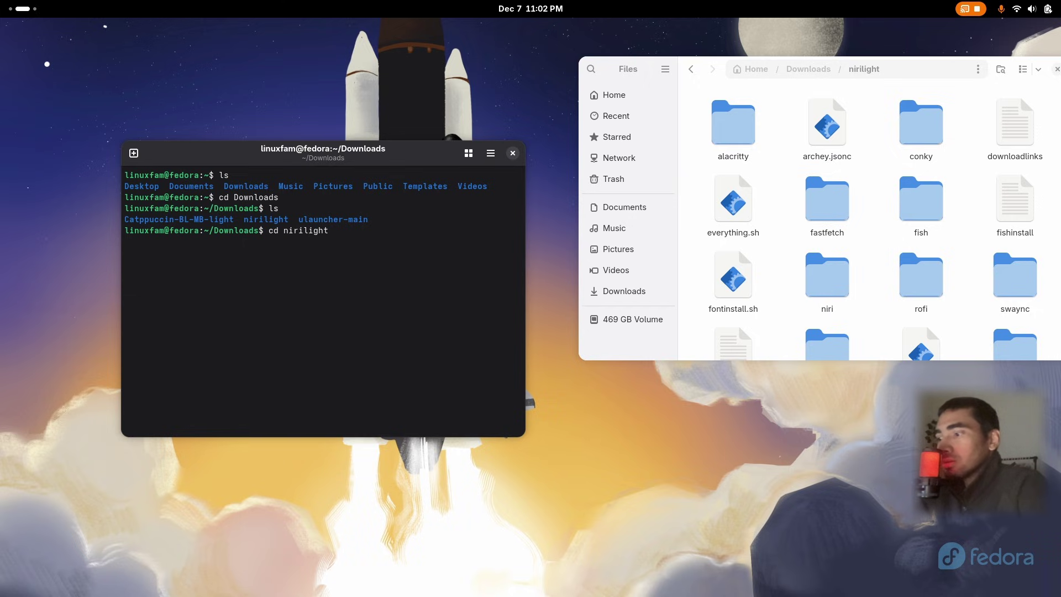
{"action": "type", "text": "t"}
{"action": "key", "text": "Return"}
{"action": "type", "text": "ls"}
{"action": "key", "text": "Return"}
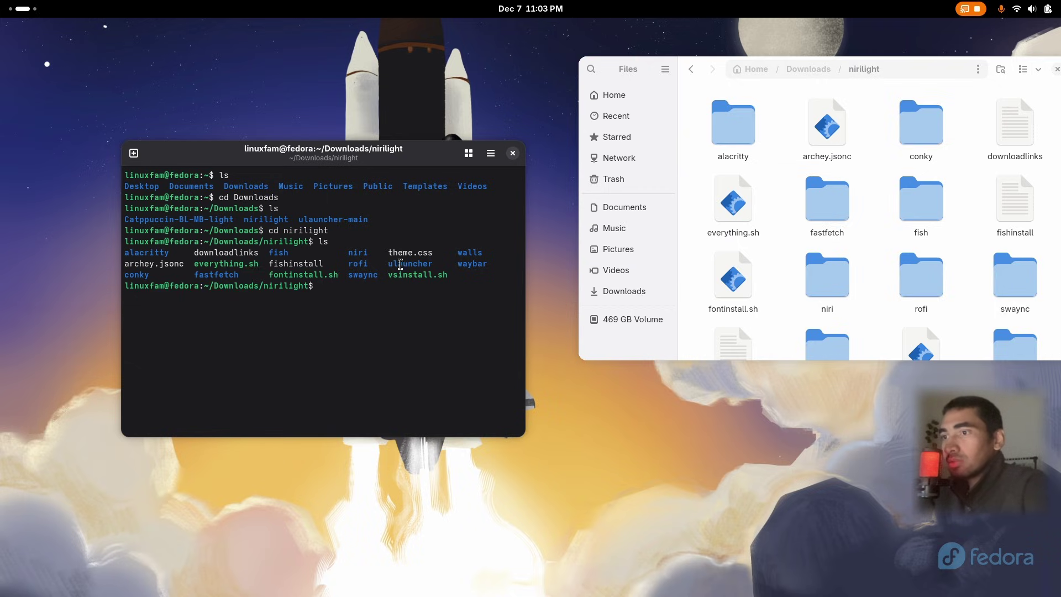
Make the everything.sh script executable with chmod +x everything.sh.
{"action": "double_click", "coordinate": [256, 263]}
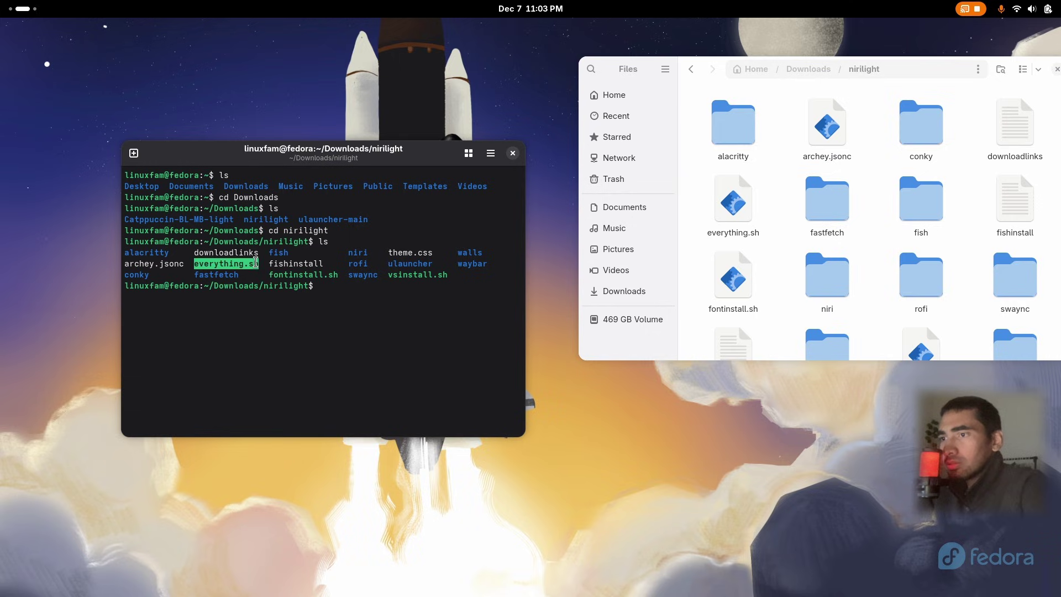
{"action": "left_click", "coordinate": [336, 285]}
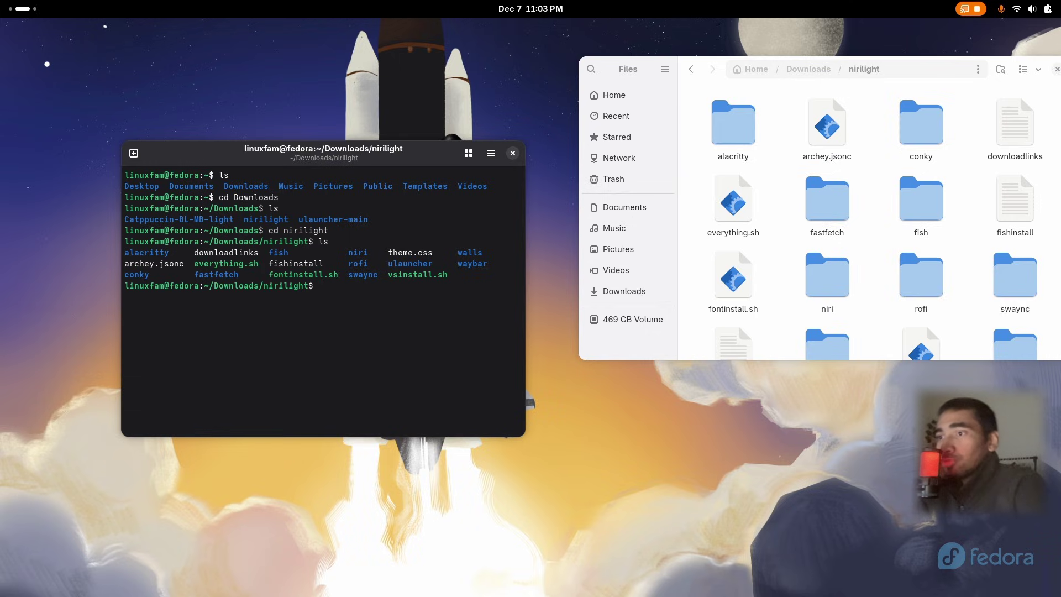
{"action": "type", "text": "ch"}
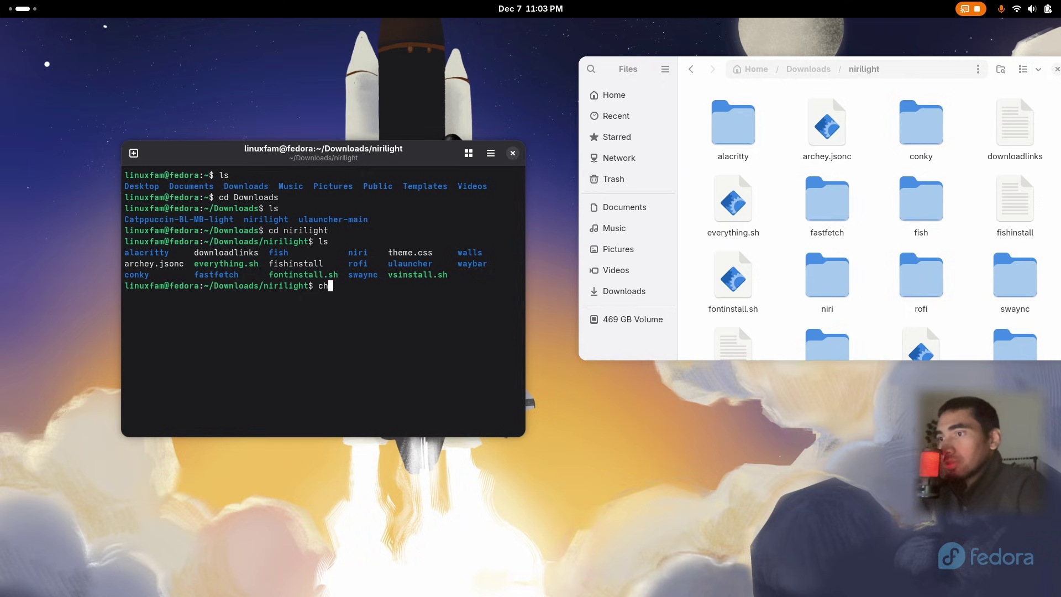
{"action": "type", "text": "mod +x everything"}
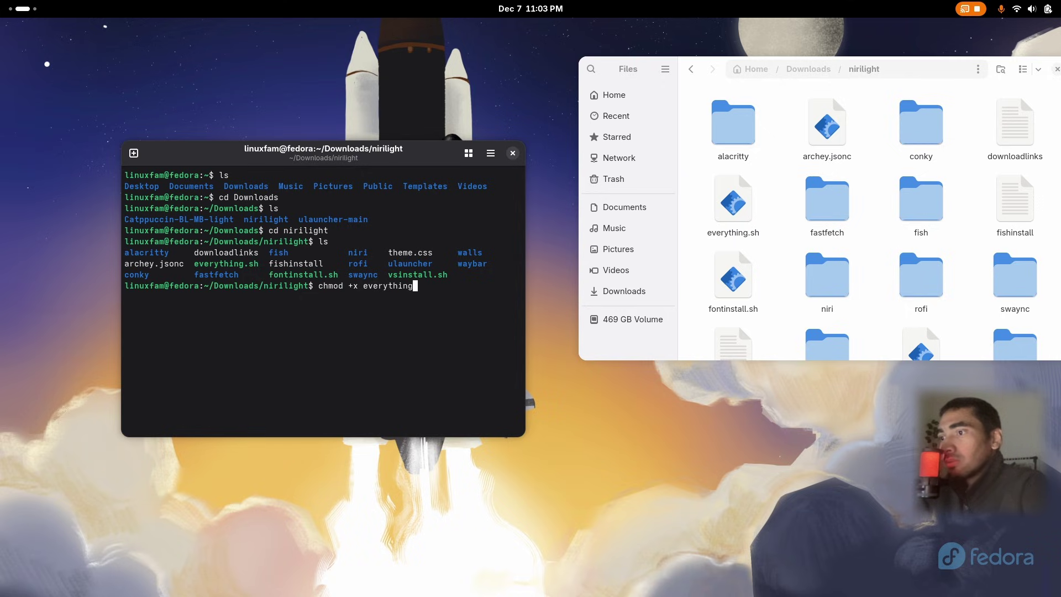
{"action": "type", "text": ".sh"}
{"action": "key", "text": "Return"}
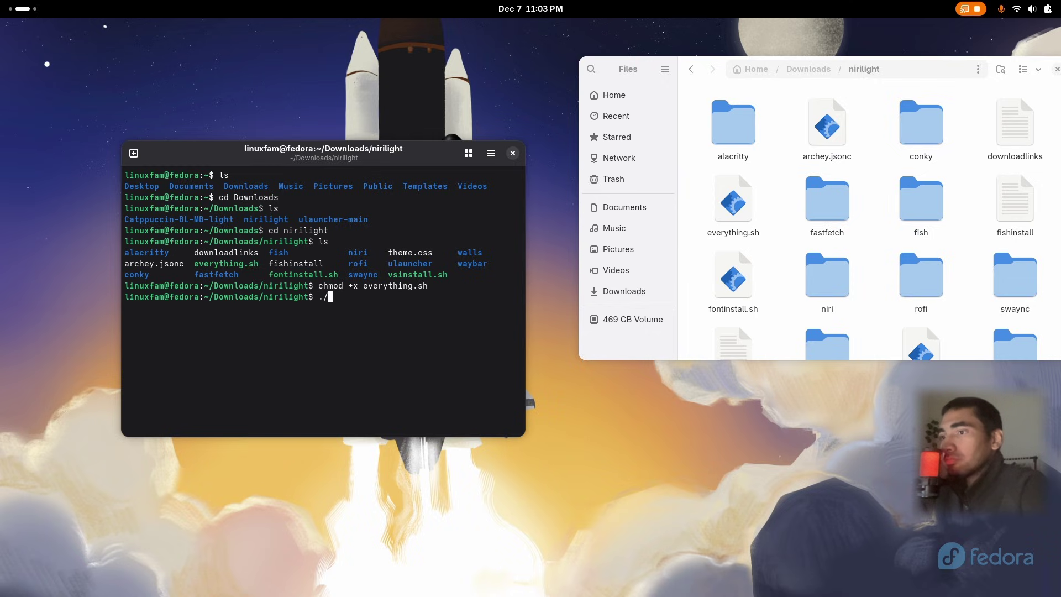
Run ./everything.sh, enter the sudo password and answer y to continue the installation.
{"action": "type", "text": "./everything.sh"}
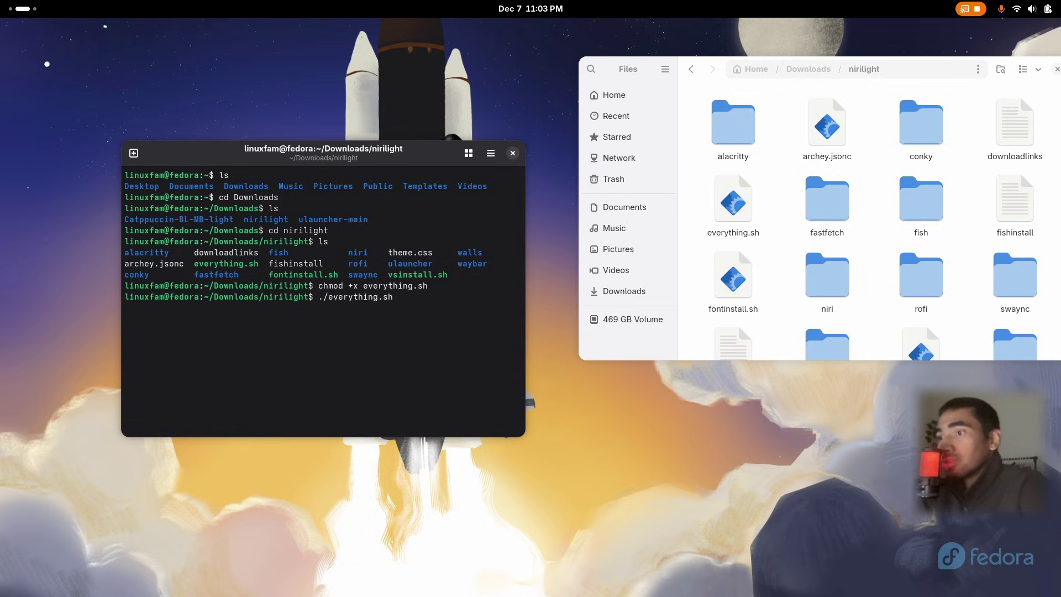
{"action": "key", "text": "Return"}
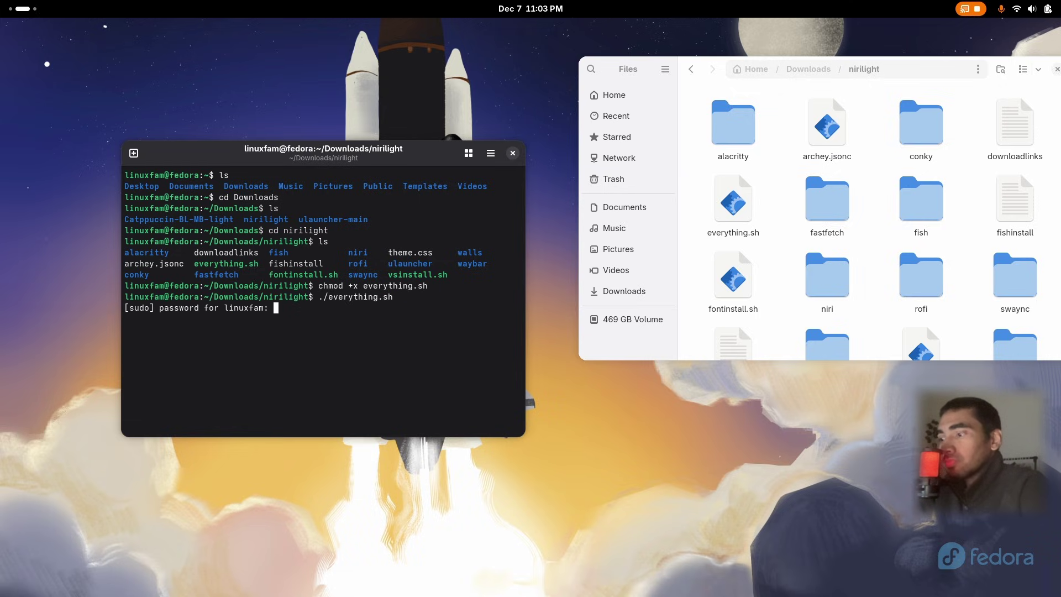
{"action": "key", "text": "Return"}
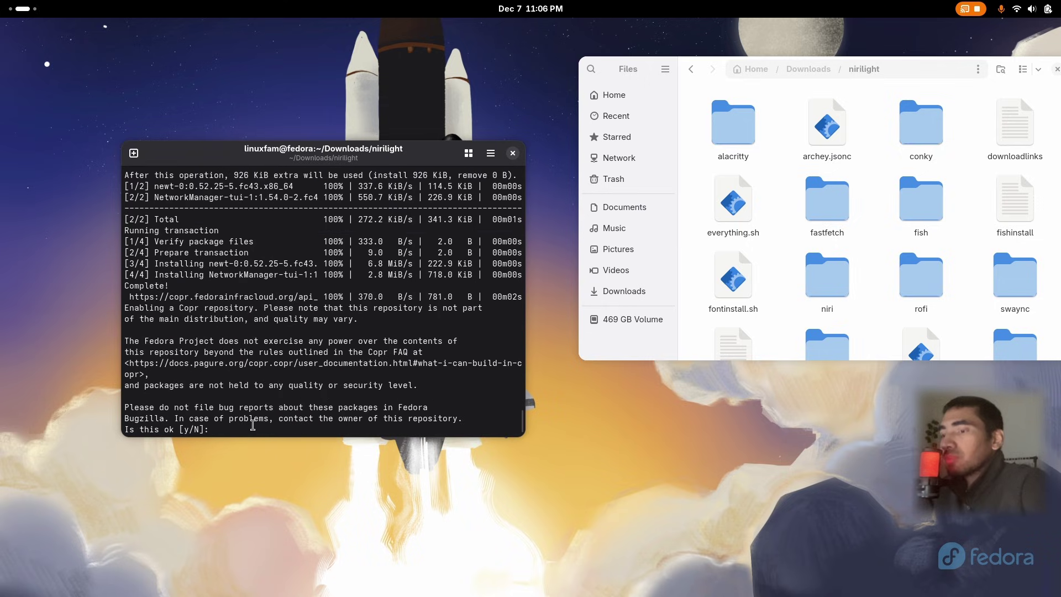
{"action": "type", "text": "y"}
{"action": "key", "text": "Return"}
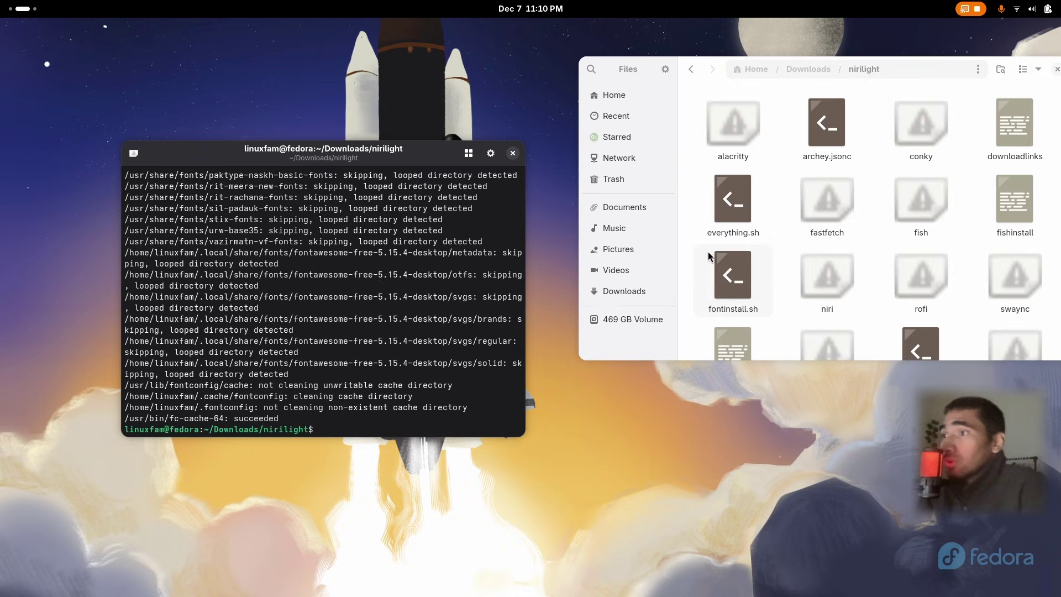
Close the terminal and Files windows and restart the computer.
{"action": "left_click", "coordinate": [513, 153]}
{"action": "left_click_drag", "start_coordinate": [955, 73], "coordinate": [653, 158]}
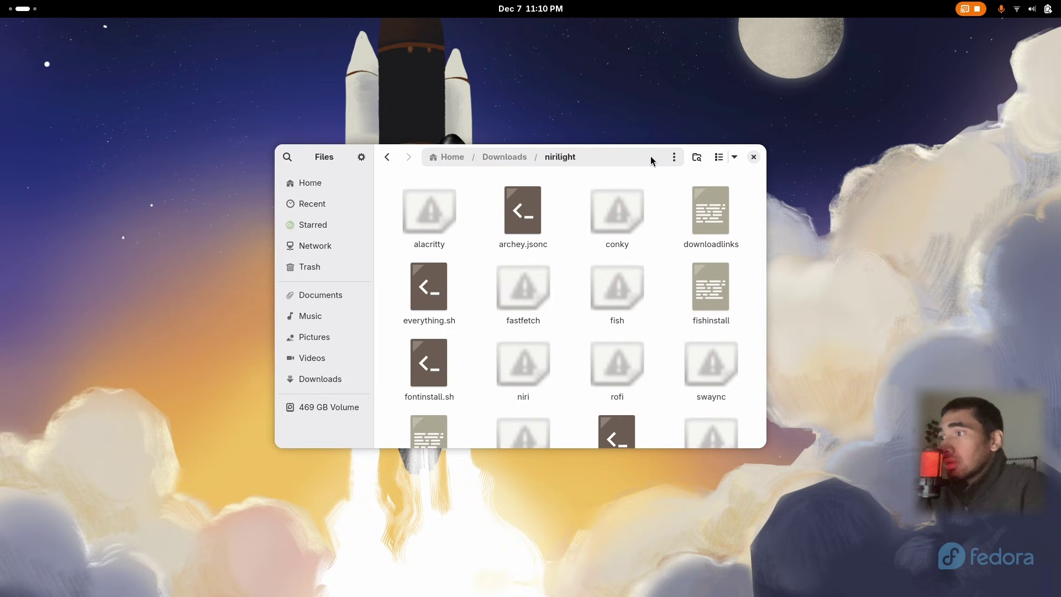
{"action": "left_click", "coordinate": [755, 157]}
{"action": "left_click", "coordinate": [1048, 9]}
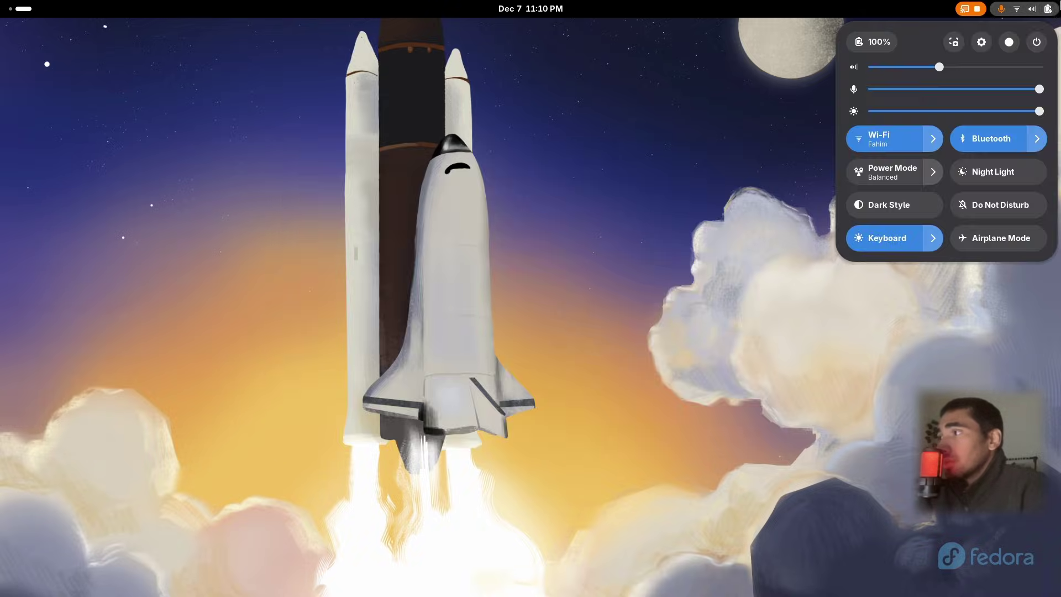
{"action": "left_click", "coordinate": [1037, 42]}
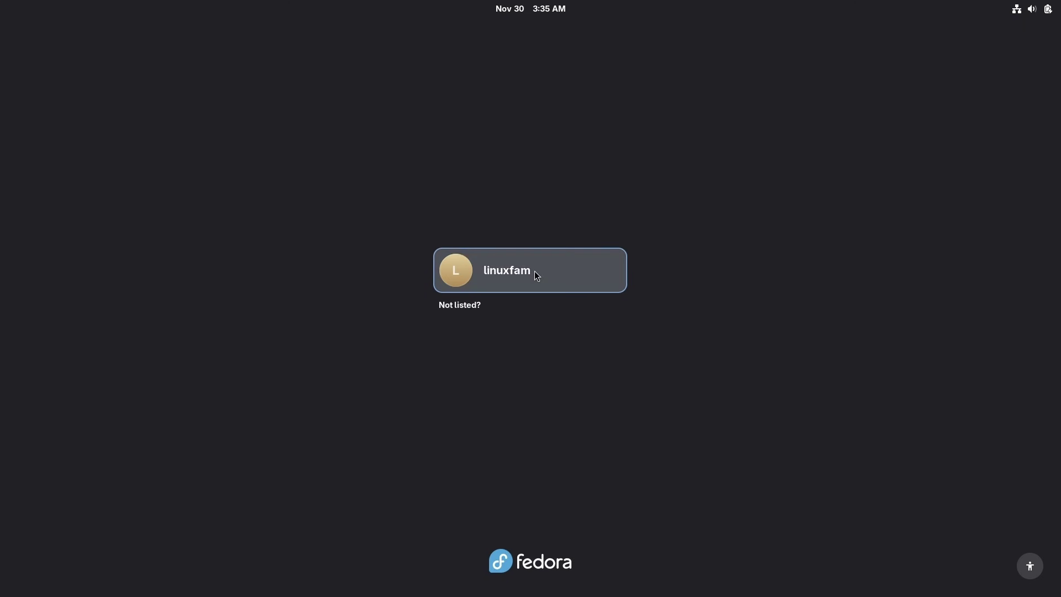
{"action": "left_click", "coordinate": [535, 271]}
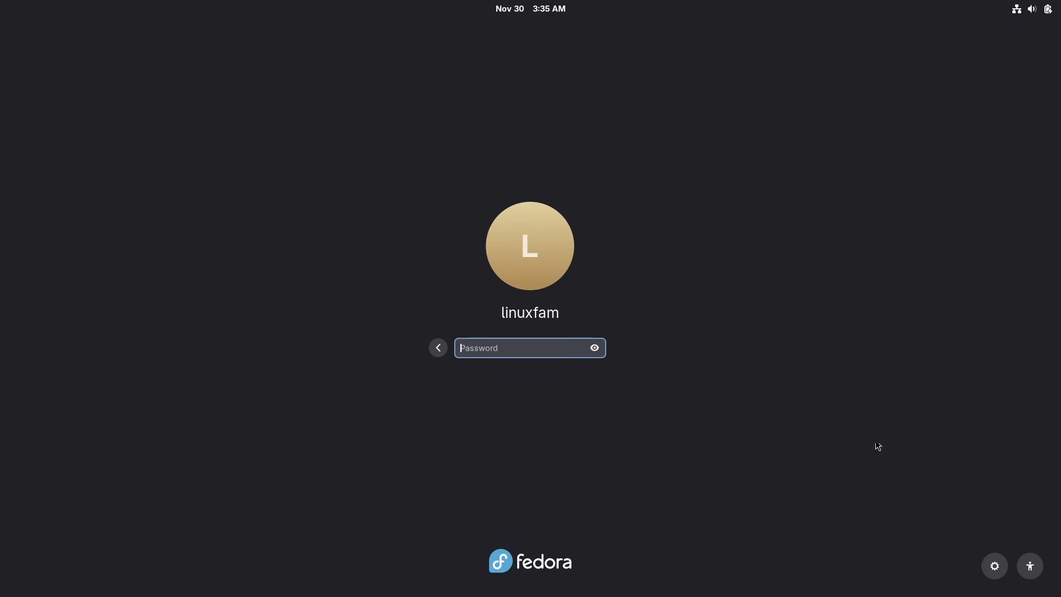
Choose the Niri session on the login screen and log in with the account password.
{"action": "left_click", "coordinate": [994, 564]}
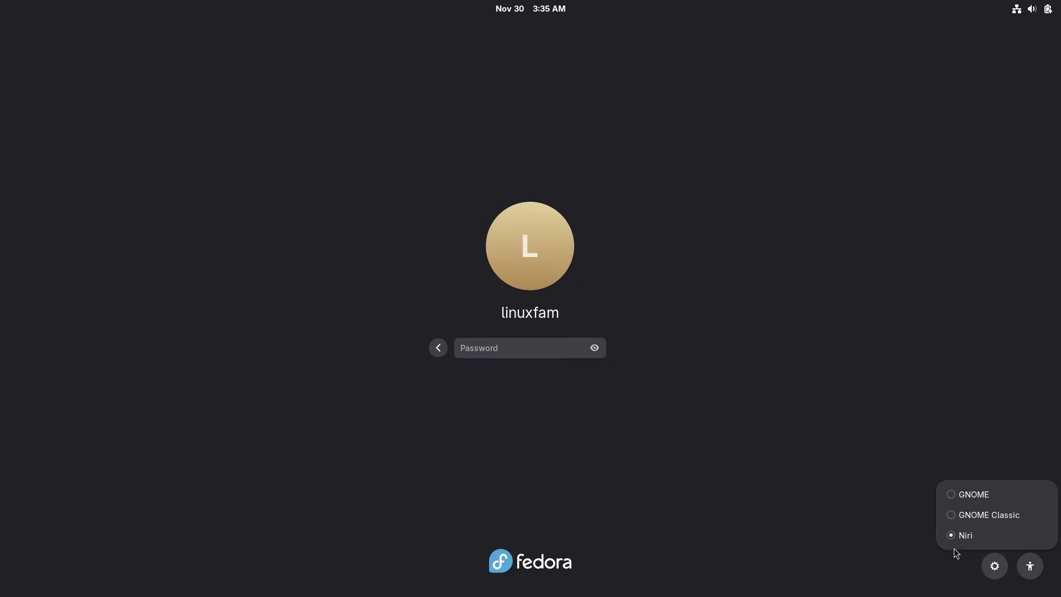
{"action": "left_click", "coordinate": [989, 537]}
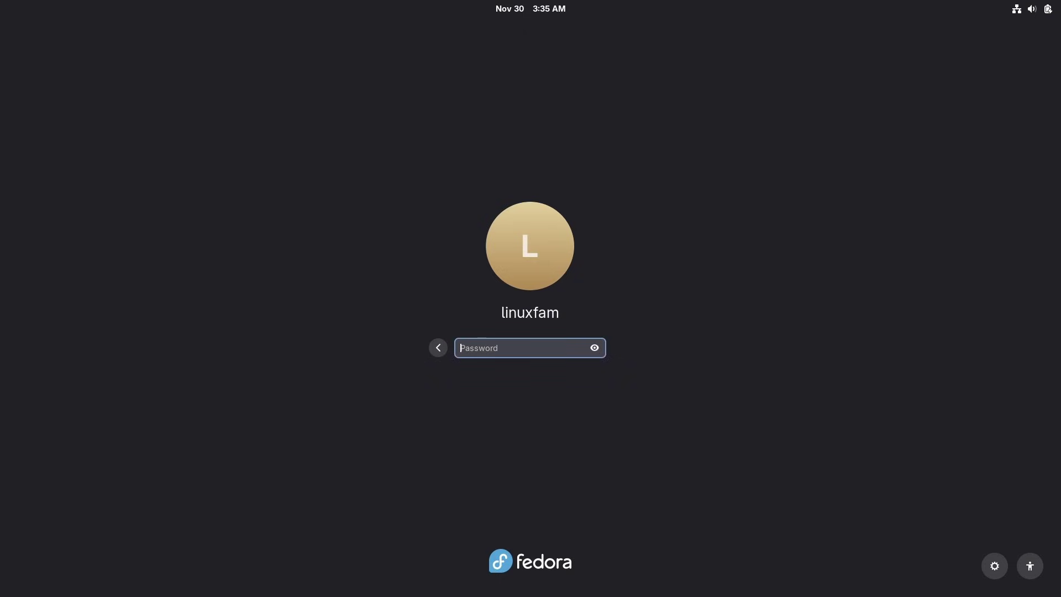
{"action": "type", "text": "***"}
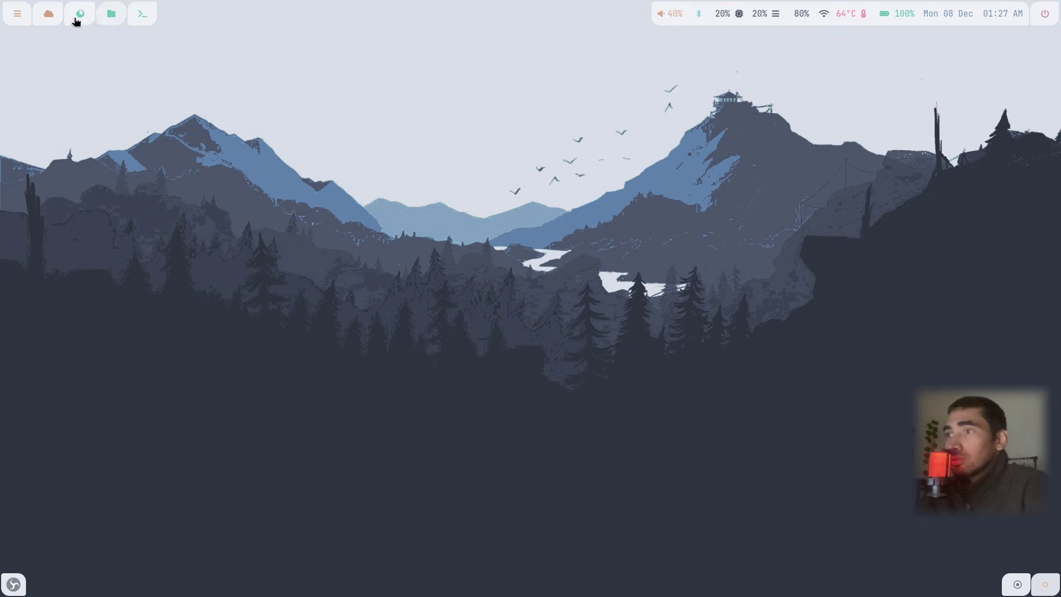
Try out the application launcher in the new desktop by searching for "f", and close it.
{"action": "left_click", "coordinate": [16, 15]}
{"action": "left_click", "coordinate": [17, 15]}
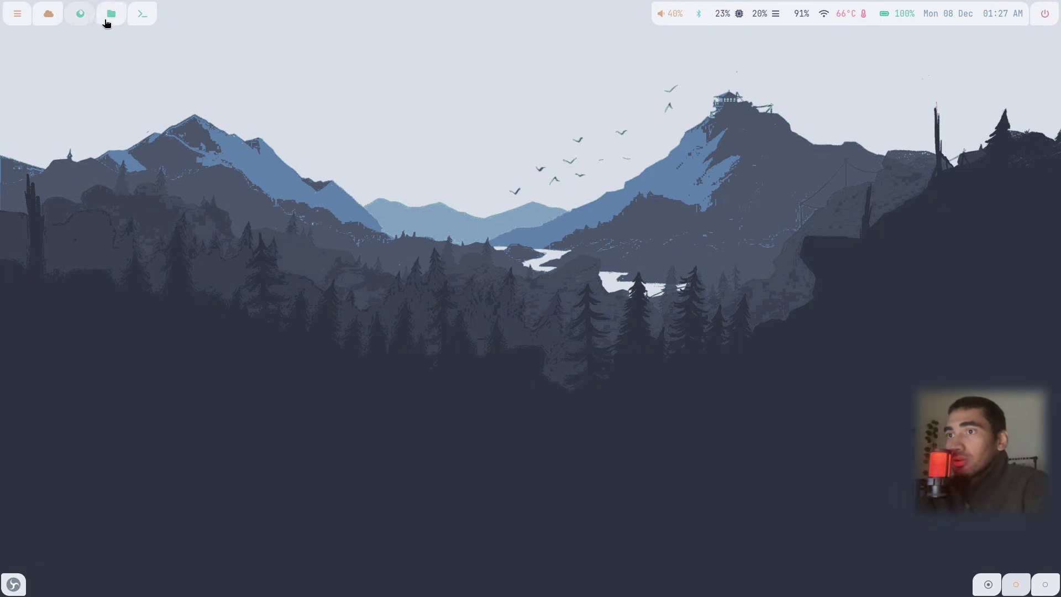
{"action": "left_click", "coordinate": [138, 15]}
{"action": "left_click", "coordinate": [138, 16]}
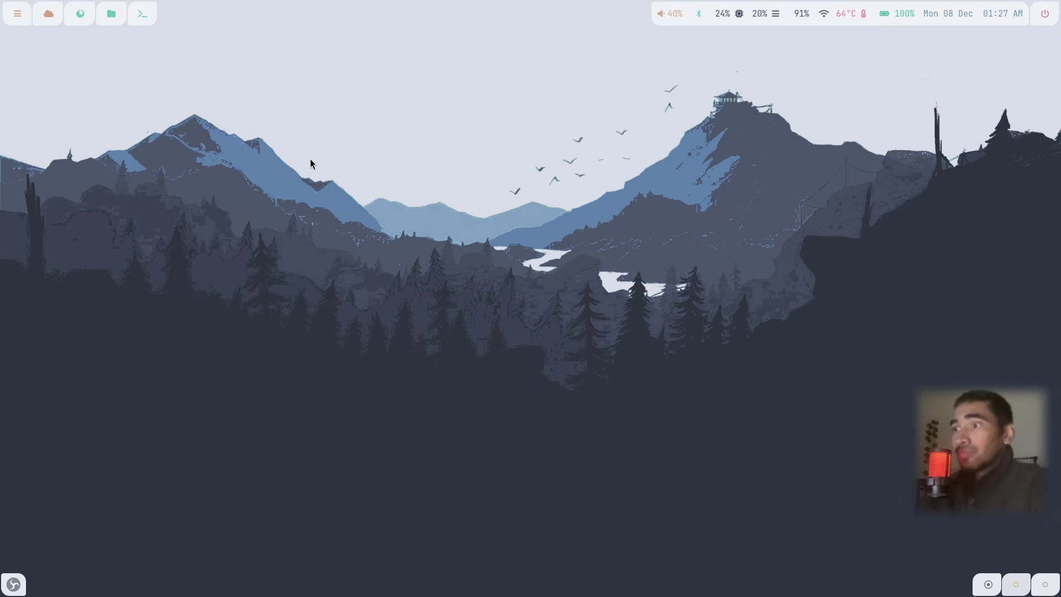
{"action": "left_click", "coordinate": [17, 14]}
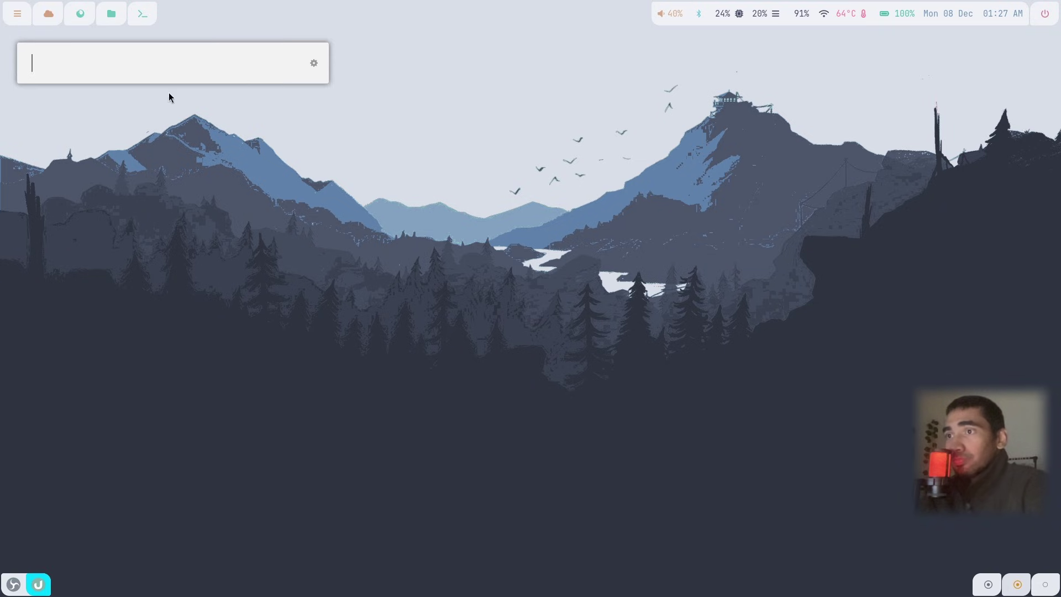
{"action": "type", "text": "f"}
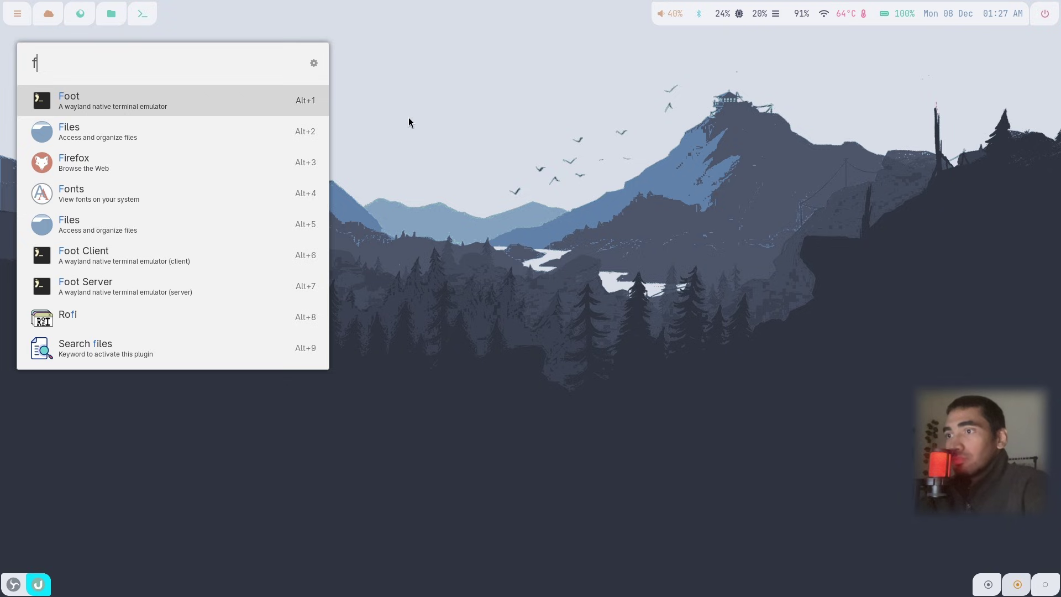
{"action": "key", "text": "Escape"}
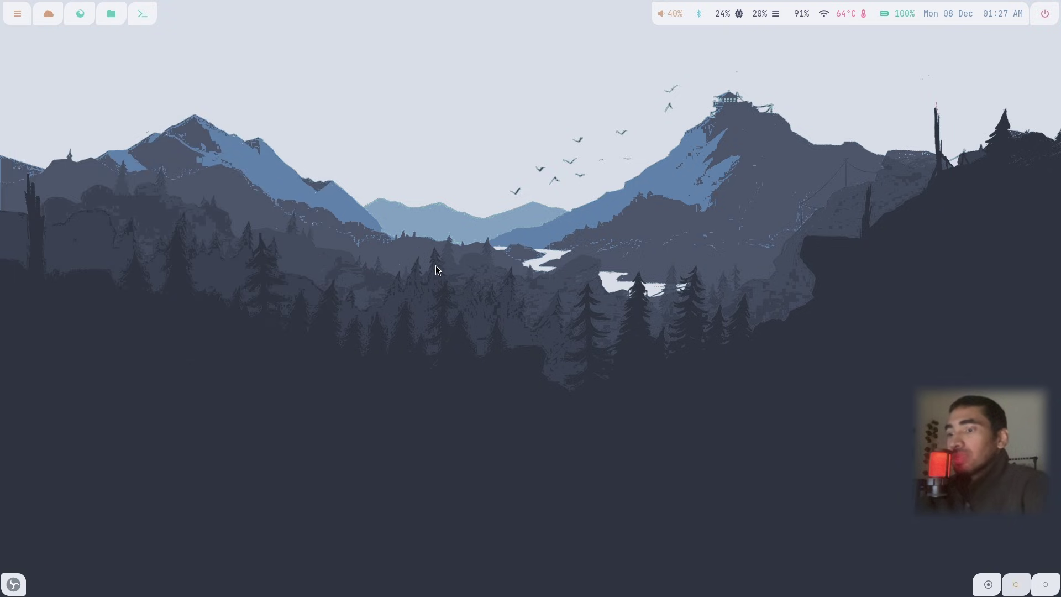
Open the file manager in the home folder and hide its status bar.
{"action": "left_click", "coordinate": [110, 18]}
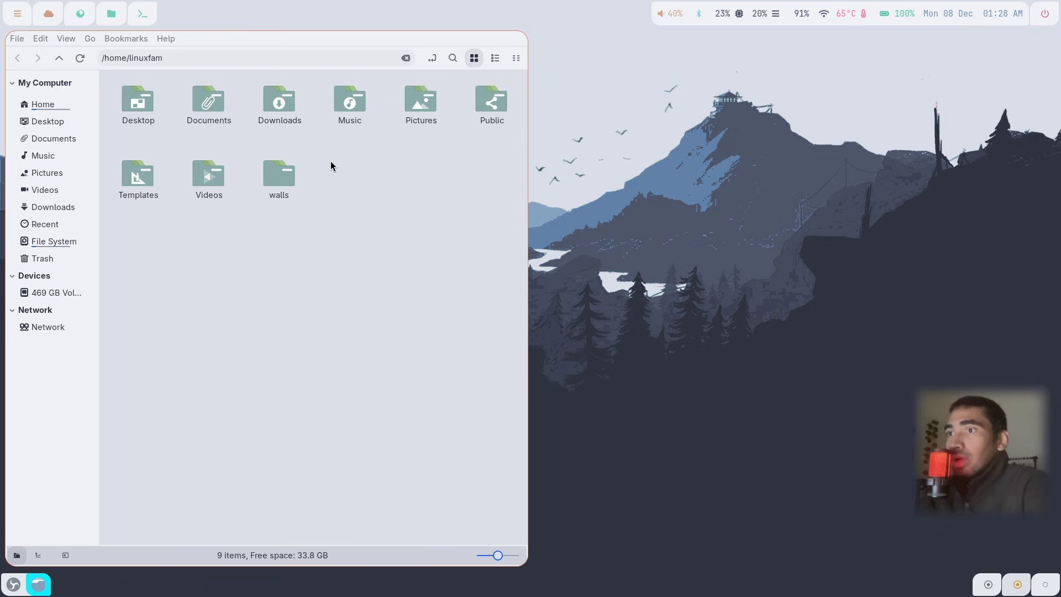
{"action": "left_click", "coordinate": [68, 39]}
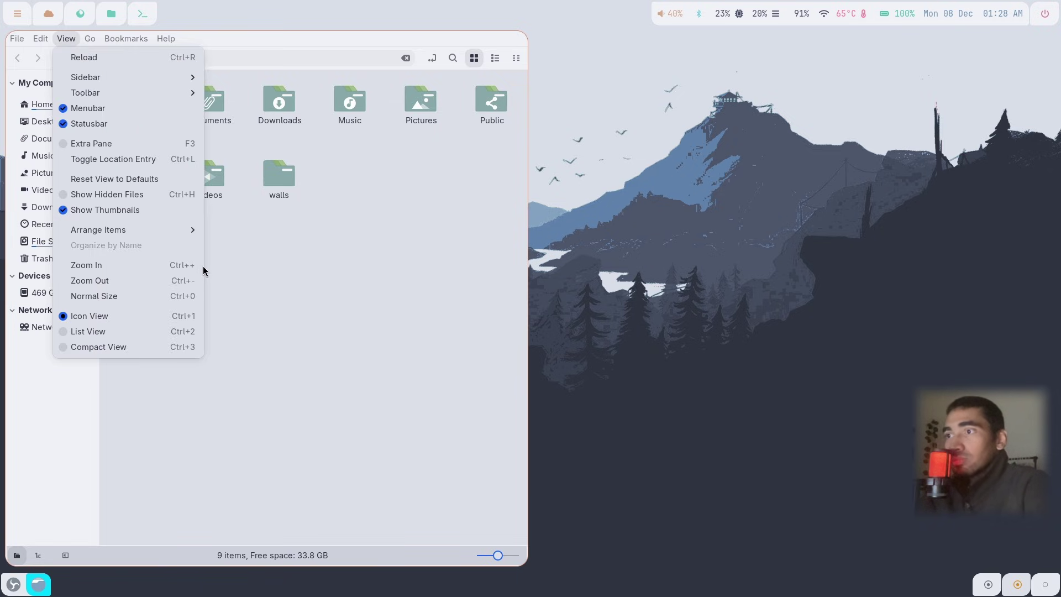
{"action": "left_click", "coordinate": [88, 124]}
Hide the file manager's main toolbar, menu bar and sidebar.
{"action": "left_click", "coordinate": [67, 38]}
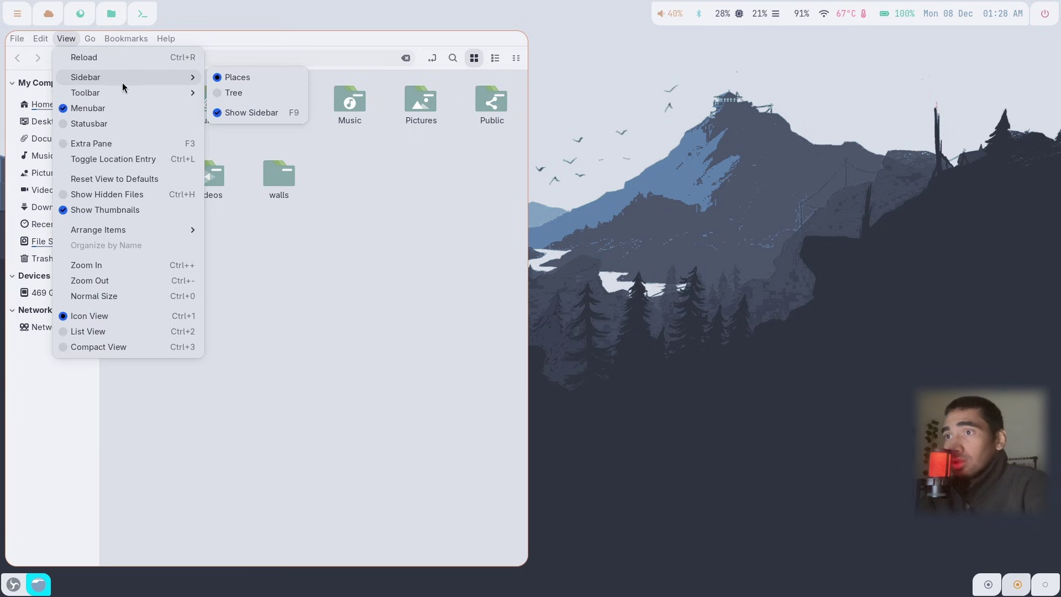
{"action": "mouse_move", "coordinate": [159, 95]}
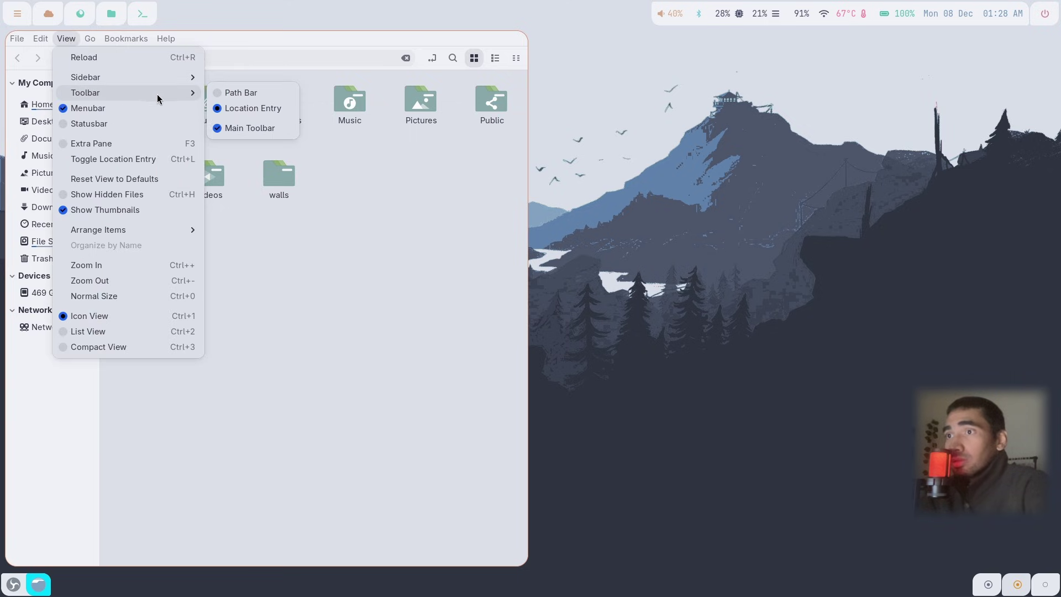
{"action": "left_click", "coordinate": [249, 128]}
{"action": "left_click", "coordinate": [66, 39]}
{"action": "left_click", "coordinate": [88, 108]}
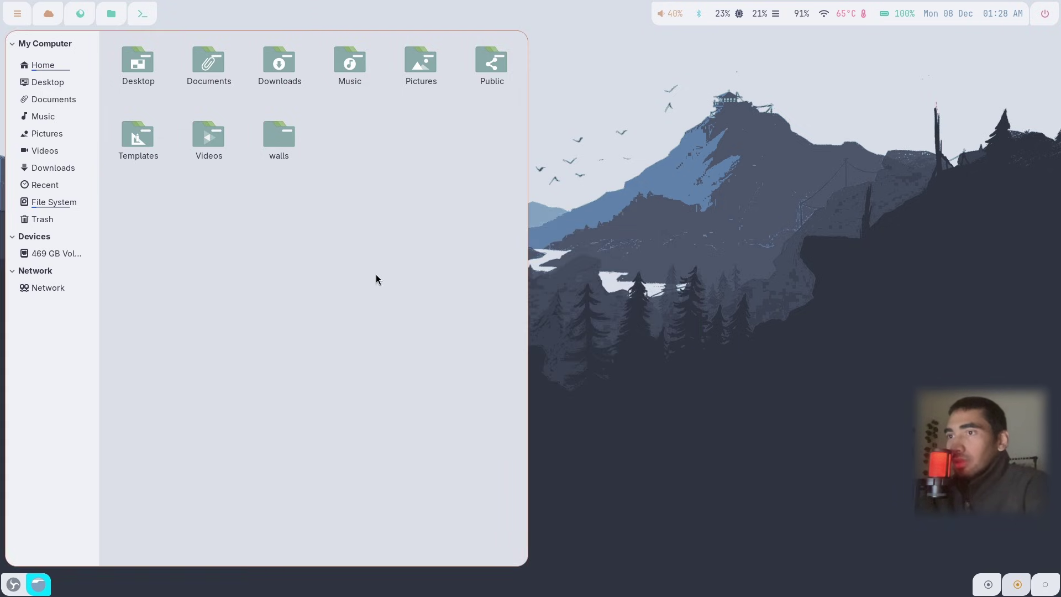
{"action": "key", "text": "F9"}
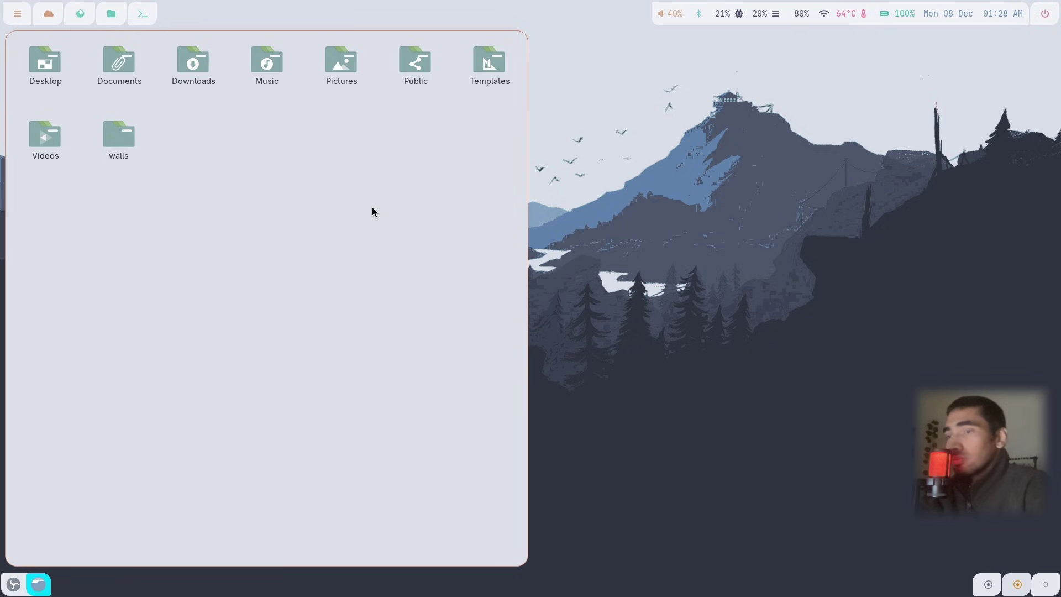
Open the ulauncher-main folder inside Downloads in the file manager.
{"action": "key", "text": "ctrl+plus"}
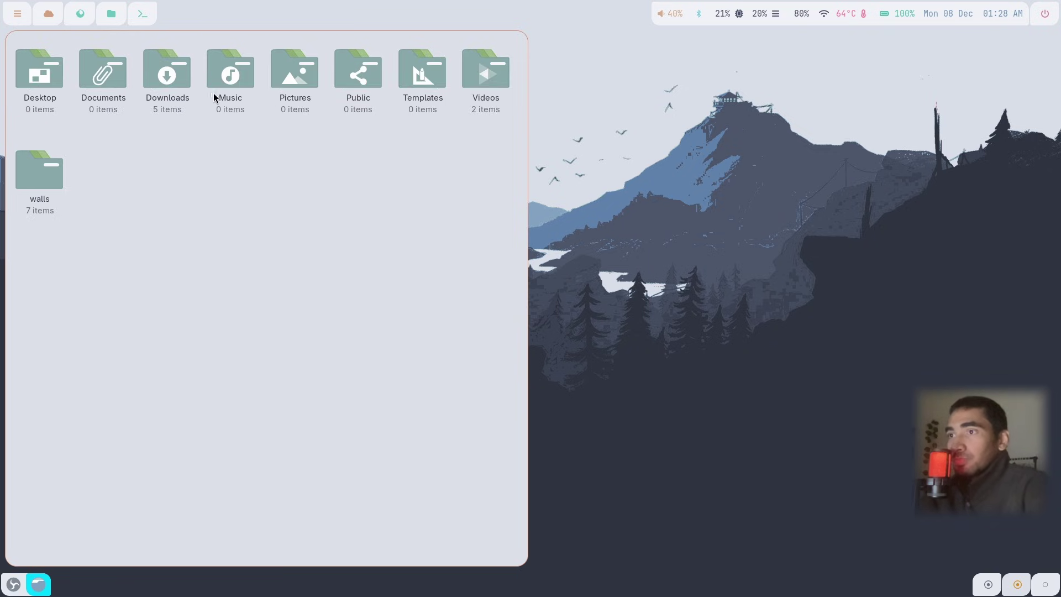
{"action": "double_click", "coordinate": [186, 75]}
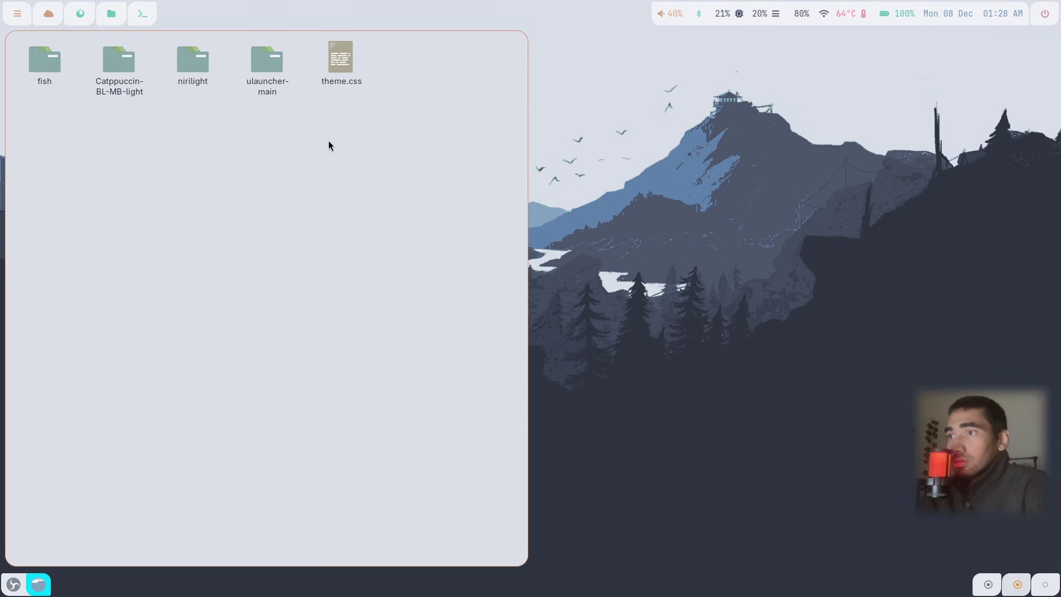
{"action": "double_click", "coordinate": [280, 62]}
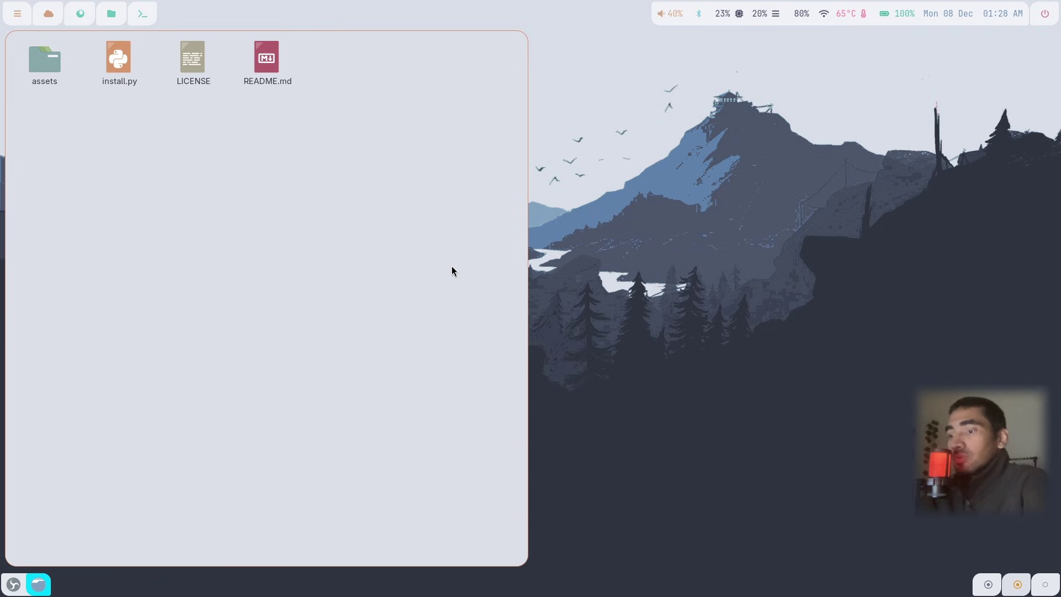
Launch Firefox beside the file manager and open the README of the catppuccin/ulauncher GitHub repository.
{"action": "key", "text": "super+b"}
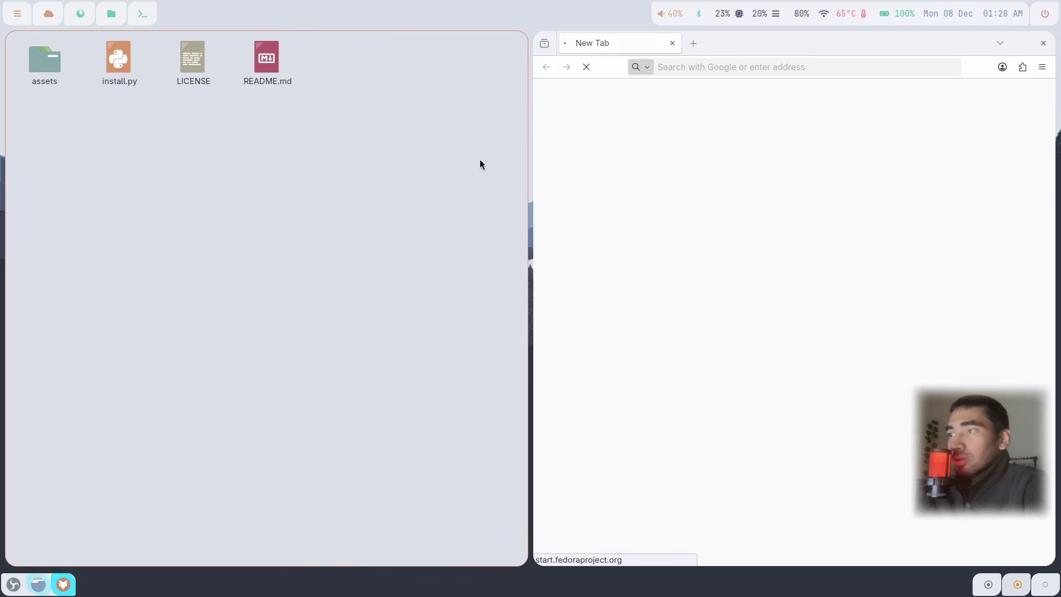
{"action": "left_click", "coordinate": [693, 45]}
{"action": "left_click", "coordinate": [672, 43]}
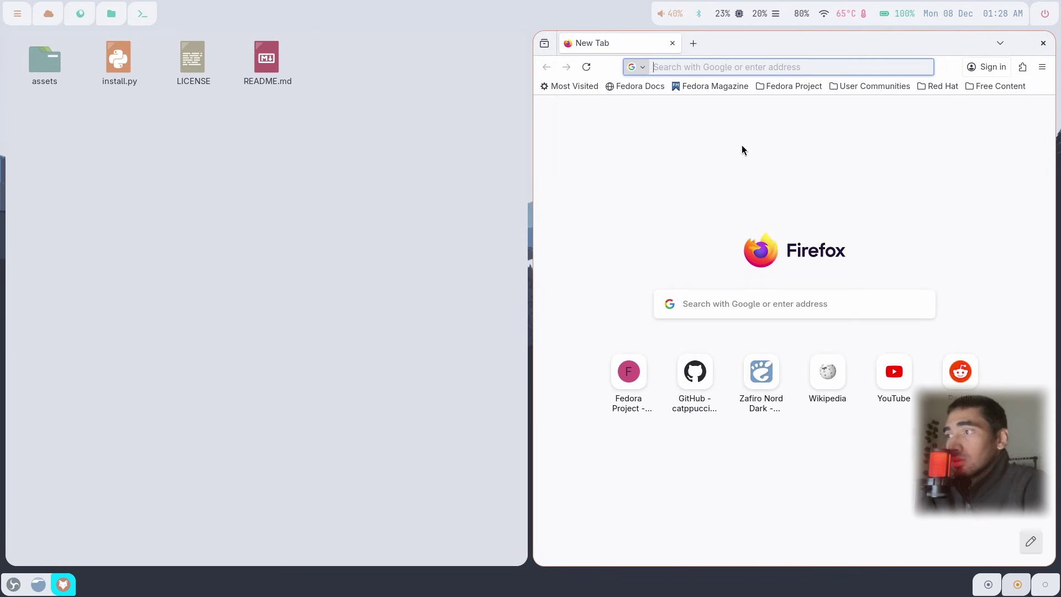
{"action": "left_click", "coordinate": [681, 66]}
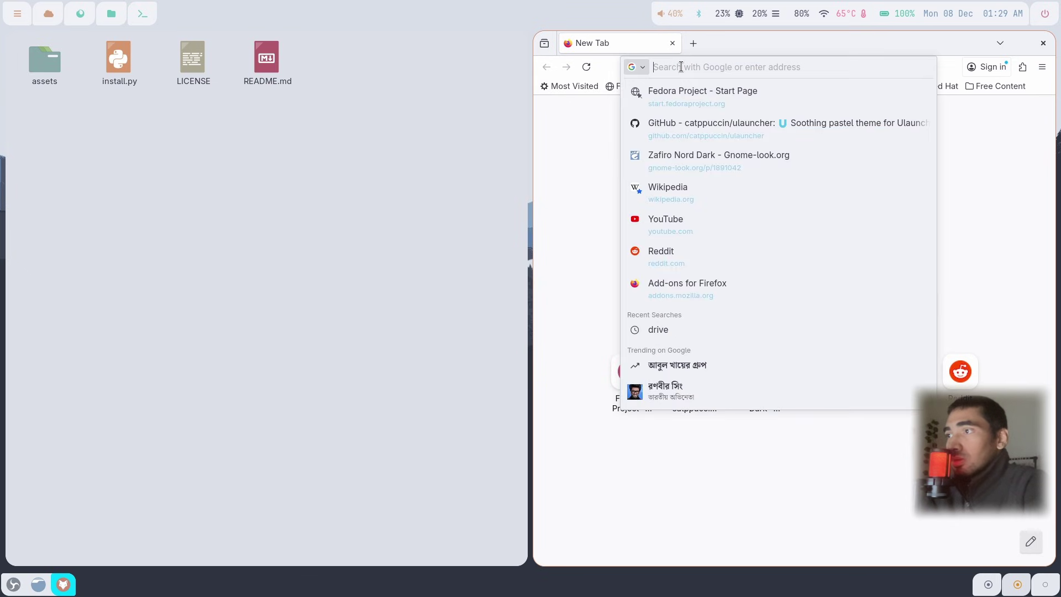
{"action": "type", "text": "u"}
{"action": "left_click", "coordinate": [671, 132]}
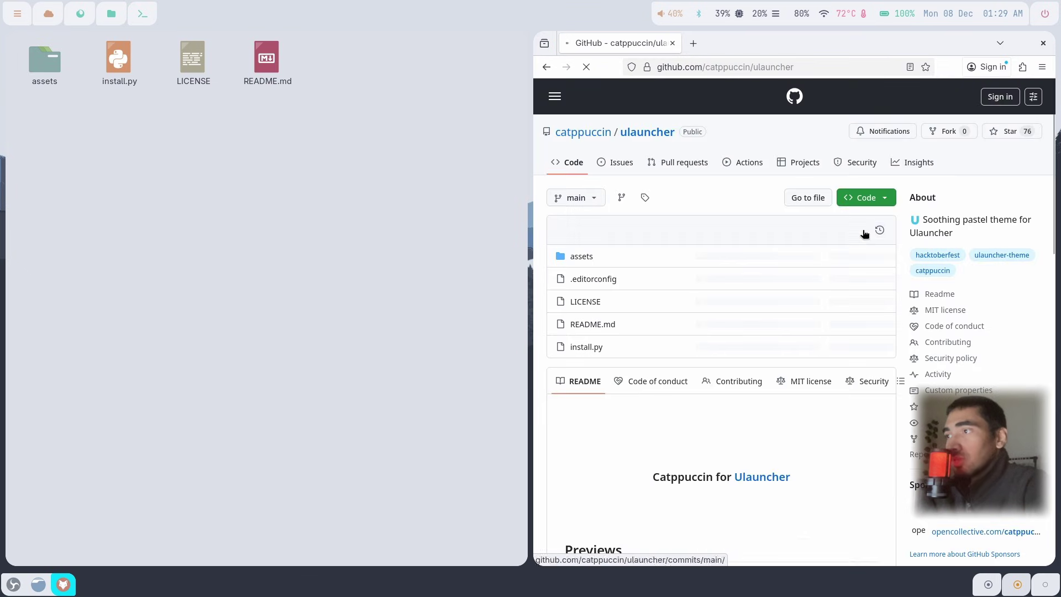
{"action": "scroll", "coordinate": [877, 359], "scroll_direction": "down", "scroll_amount": 5}
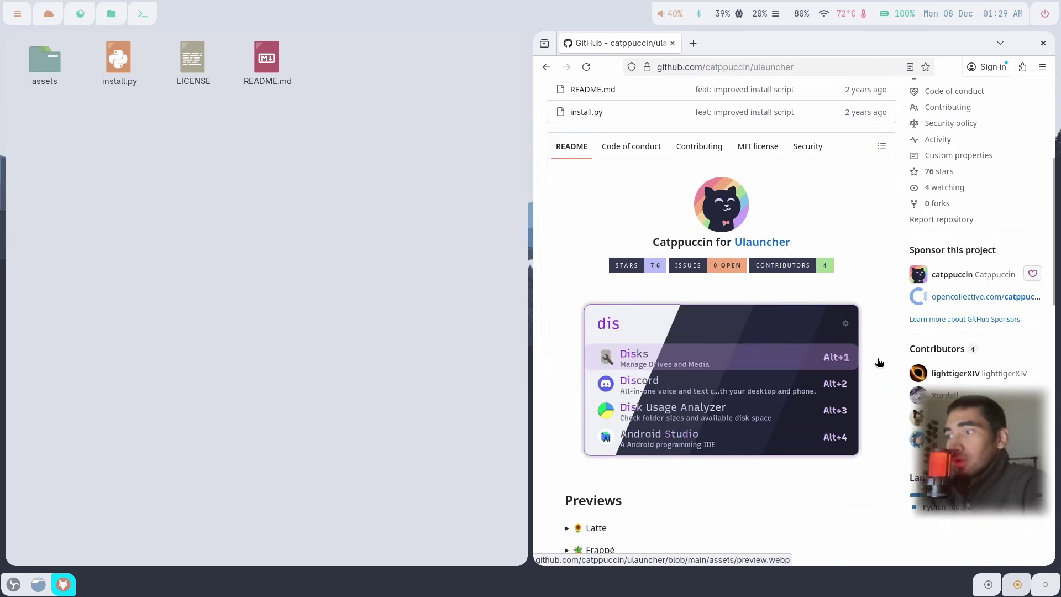
Copy the "-f all -a all" flags for installing every flavor and accent from the README's Options section.
{"action": "scroll", "coordinate": [878, 362], "scroll_direction": "up", "scroll_amount": 5}
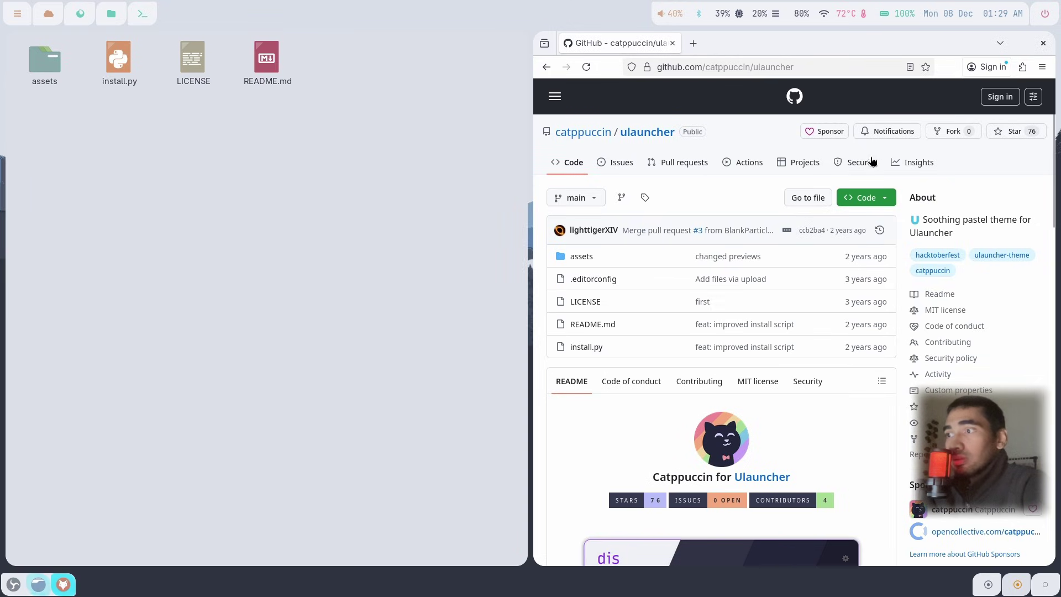
{"action": "scroll", "coordinate": [793, 362], "scroll_direction": "down", "scroll_amount": 5}
{"action": "scroll", "coordinate": [838, 293], "scroll_direction": "up", "scroll_amount": 3}
{"action": "scroll", "coordinate": [839, 293], "scroll_direction": "up", "scroll_amount": 2}
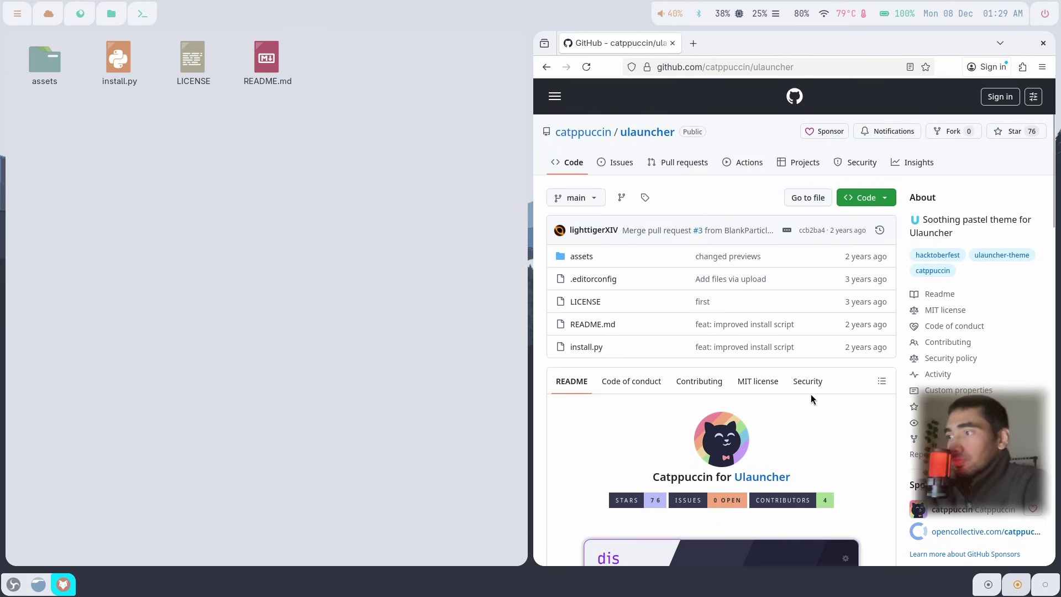
{"action": "scroll", "coordinate": [812, 394], "scroll_direction": "down", "scroll_amount": 10}
{"action": "scroll", "coordinate": [824, 398], "scroll_direction": "right", "scroll_amount": 5}
{"action": "scroll", "coordinate": [827, 420], "scroll_direction": "down", "scroll_amount": 4}
{"action": "scroll", "coordinate": [831, 436], "scroll_direction": "up", "scroll_amount": 1}
{"action": "left_click_drag", "start_coordinate": [793, 438], "coordinate": [734, 437]}
{"action": "right_click", "coordinate": [757, 438]}
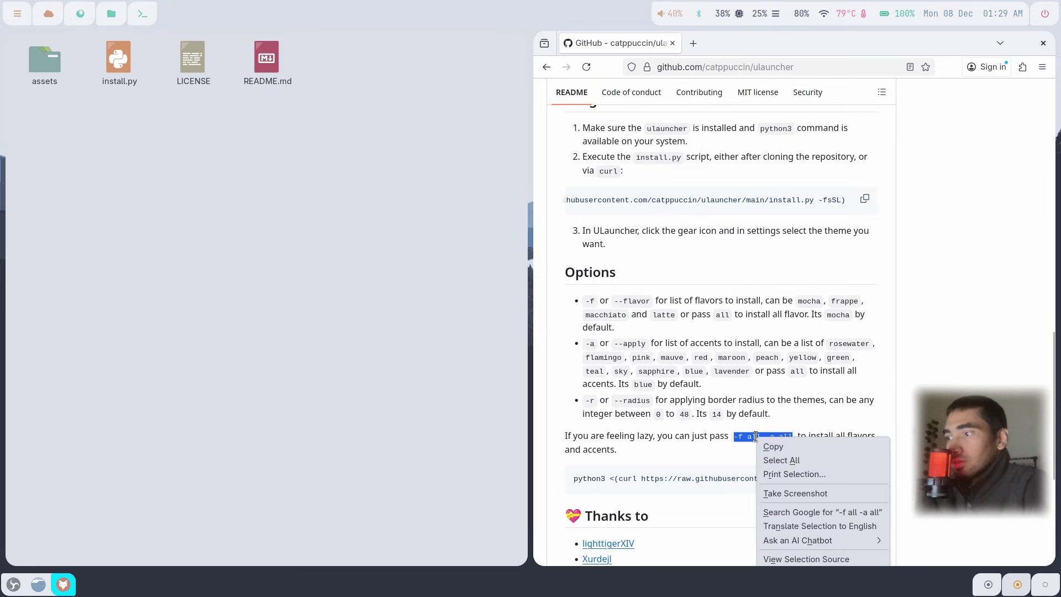
{"action": "left_click", "coordinate": [801, 453]}
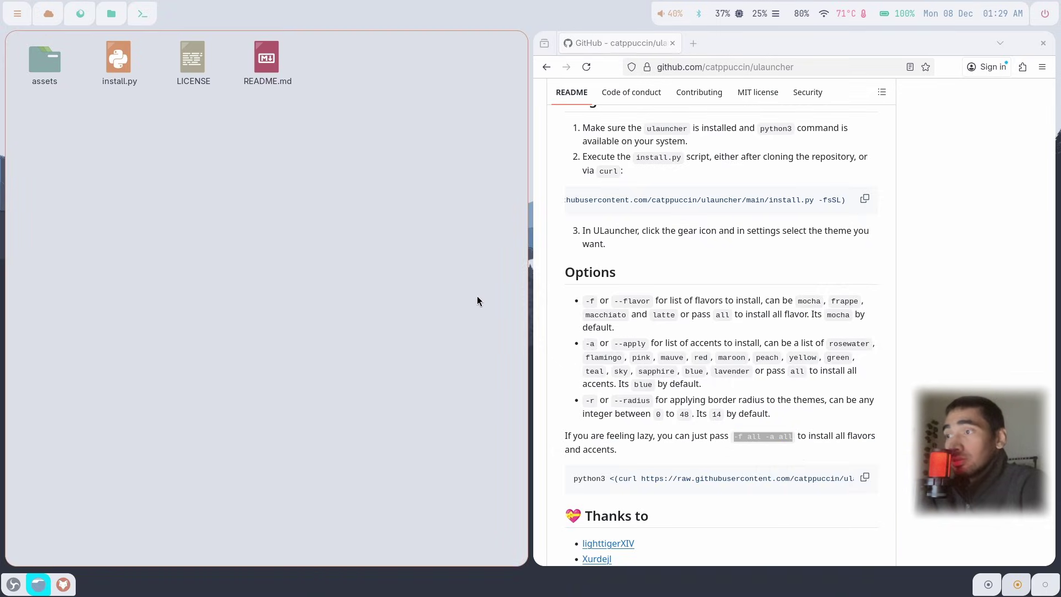
Open a new terminal, list the home folder and change into the Downloads directory.
{"action": "key", "text": "super+Return"}
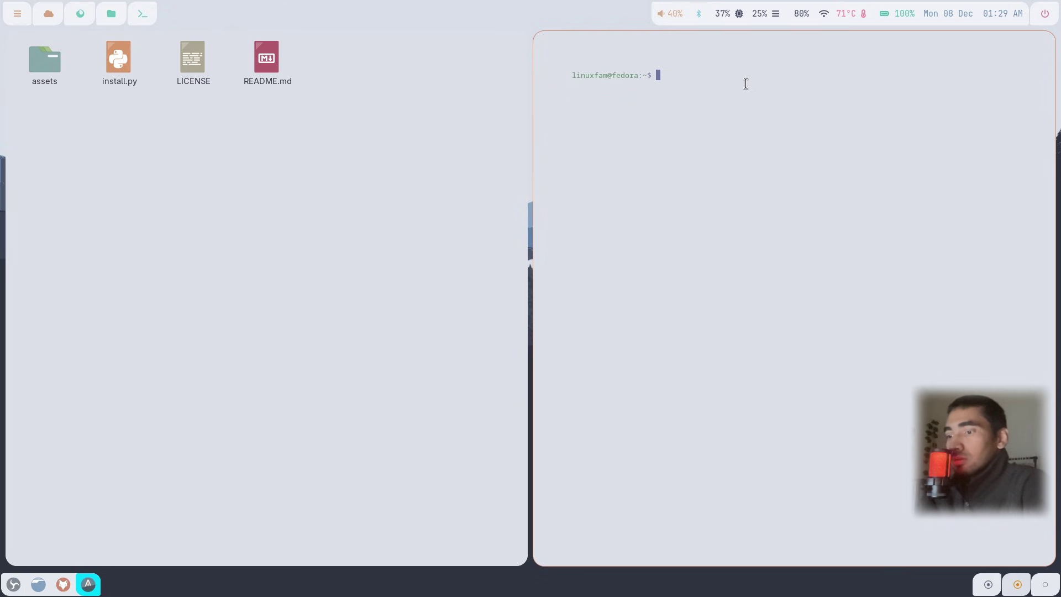
{"action": "type", "text": "ls"}
{"action": "key", "text": "Return"}
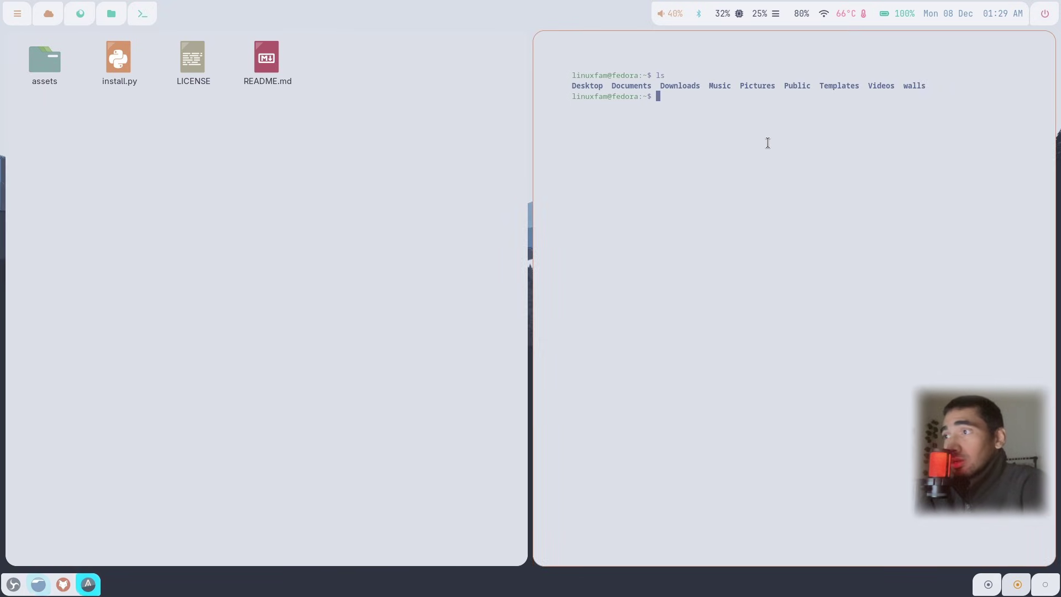
{"action": "type", "text": "cd"}
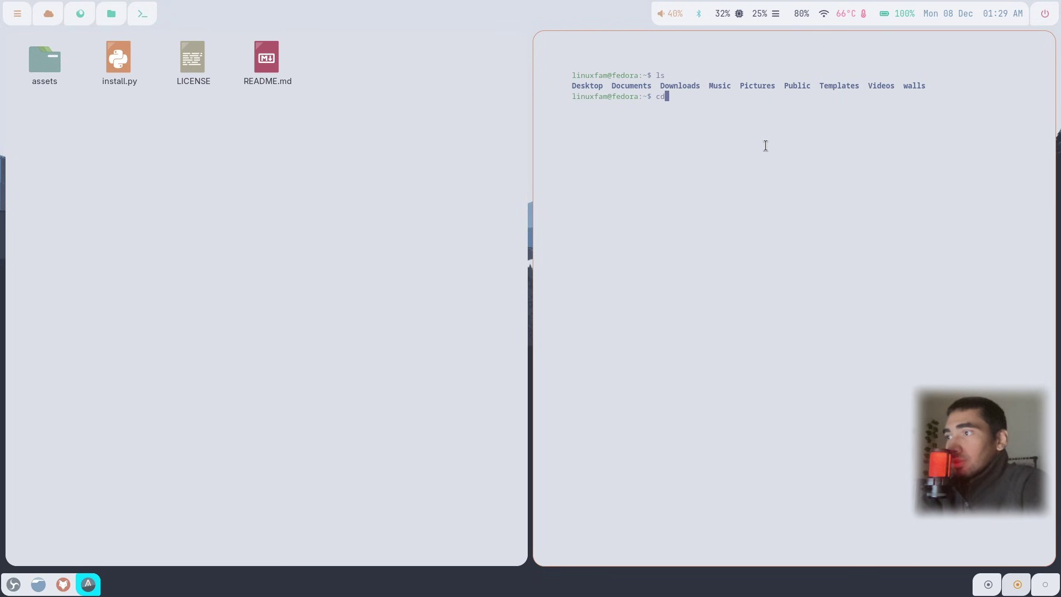
{"action": "type", "text": " Downloads"}
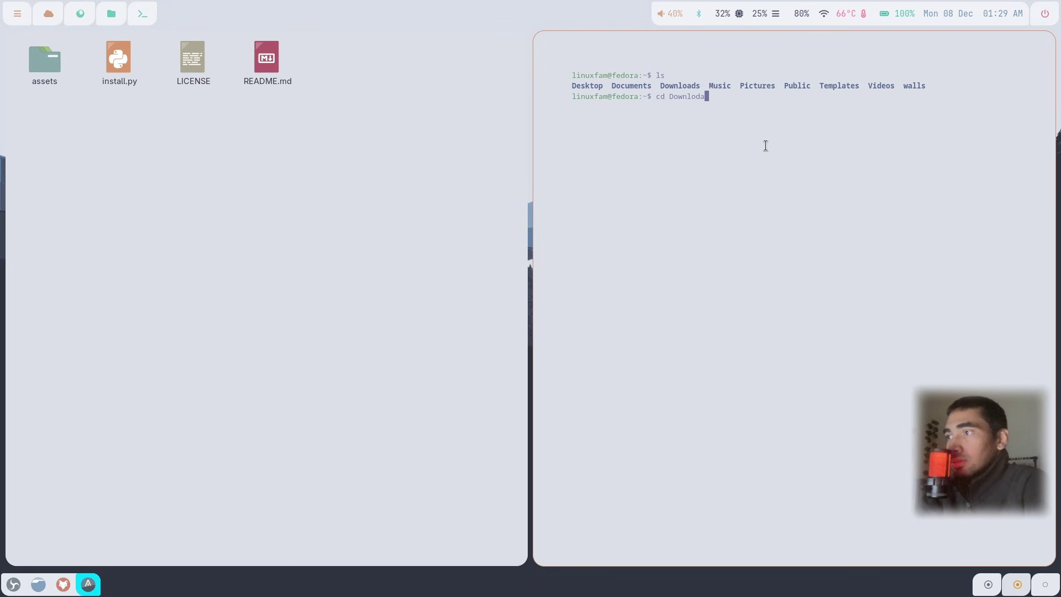
{"action": "key", "text": "Return"}
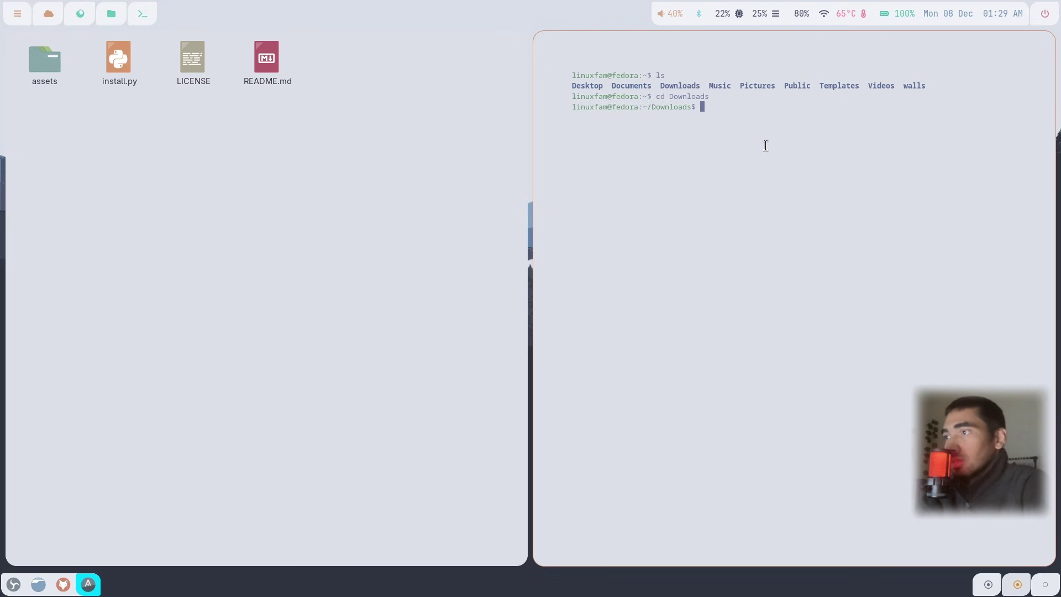
List the Downloads directory, change into ulauncher-main and list its files.
{"action": "type", "text": "ls"}
{"action": "key", "text": "Return"}
{"action": "type", "text": "cd"}
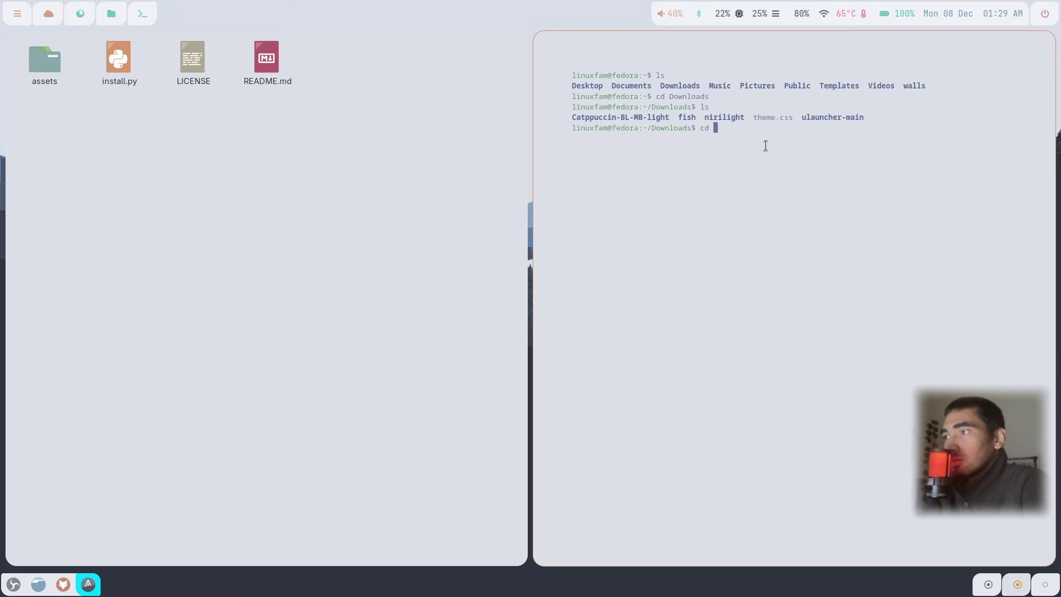
{"action": "double_click", "coordinate": [817, 117]}
{"action": "left_click", "coordinate": [817, 117]}
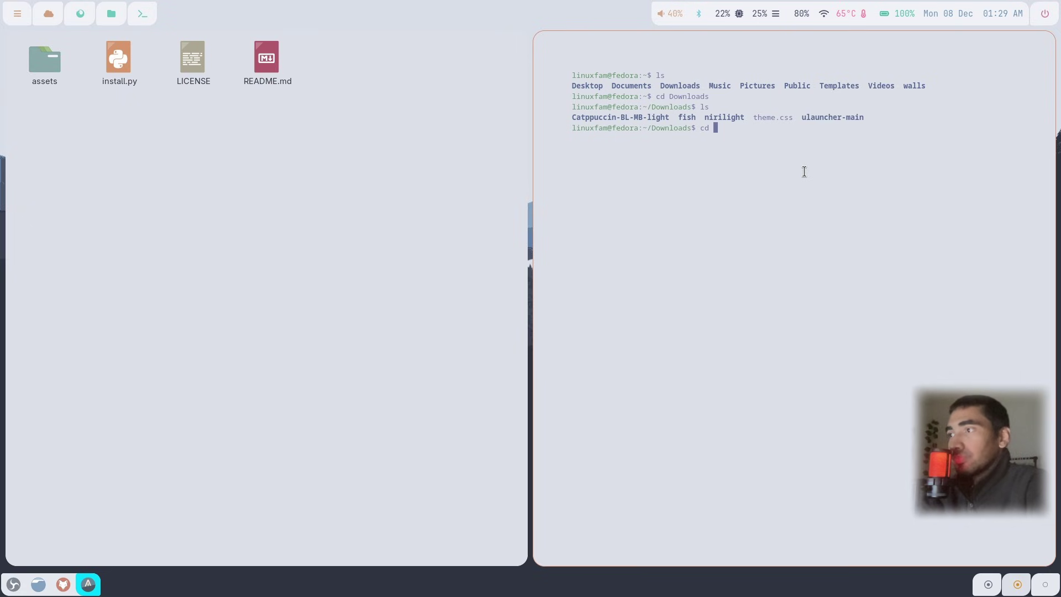
{"action": "type", "text": "ulaunche"}
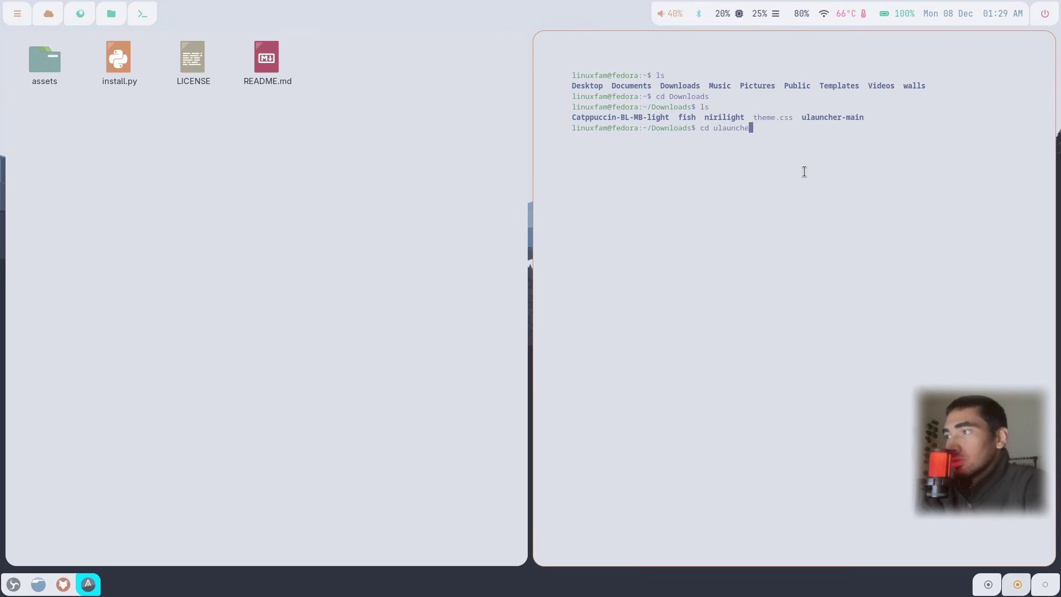
{"action": "type", "text": "r-main"}
{"action": "key", "text": "Return"}
{"action": "type", "text": "ls"}
{"action": "key", "text": "Return"}
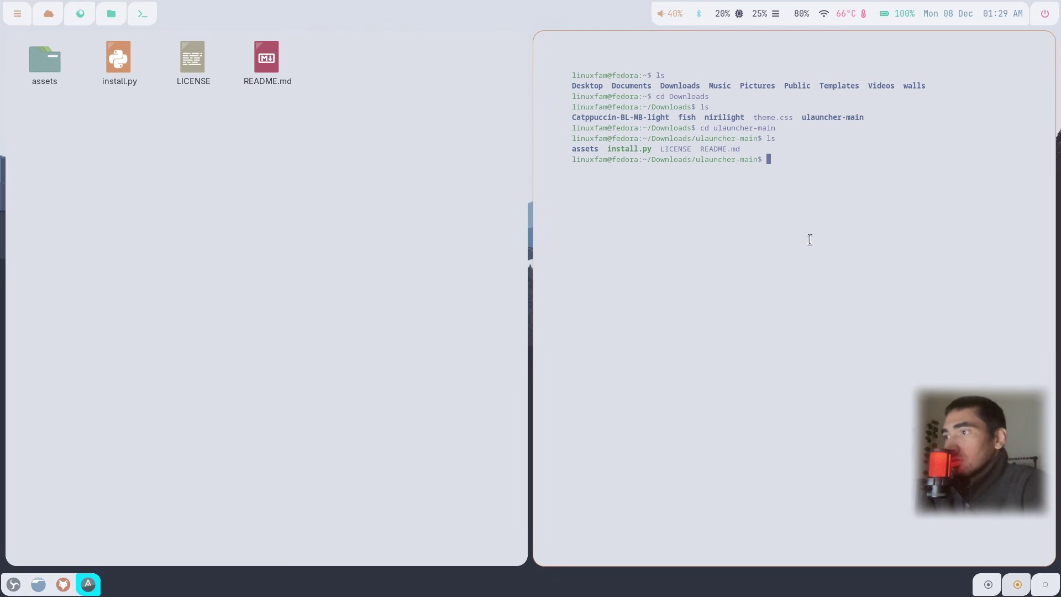
Run "python3 install.py -f all -a all", pasting the copied flags, and close the terminal once the script finishes.
{"action": "type", "text": "python3"}
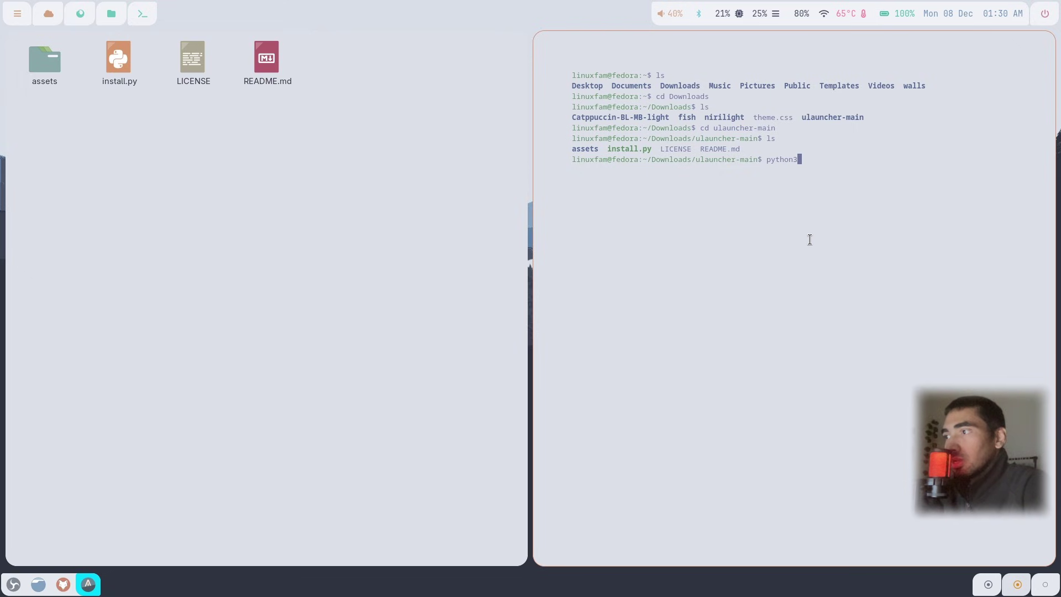
{"action": "double_click", "coordinate": [625, 149]}
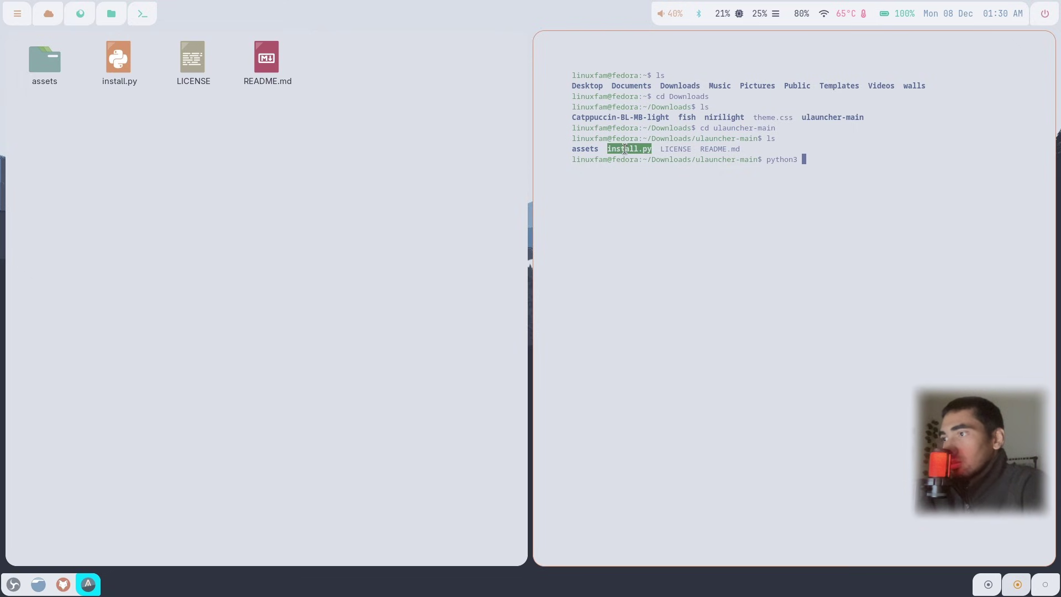
{"action": "left_click", "coordinate": [824, 164]}
{"action": "type", "text": "install.py"}
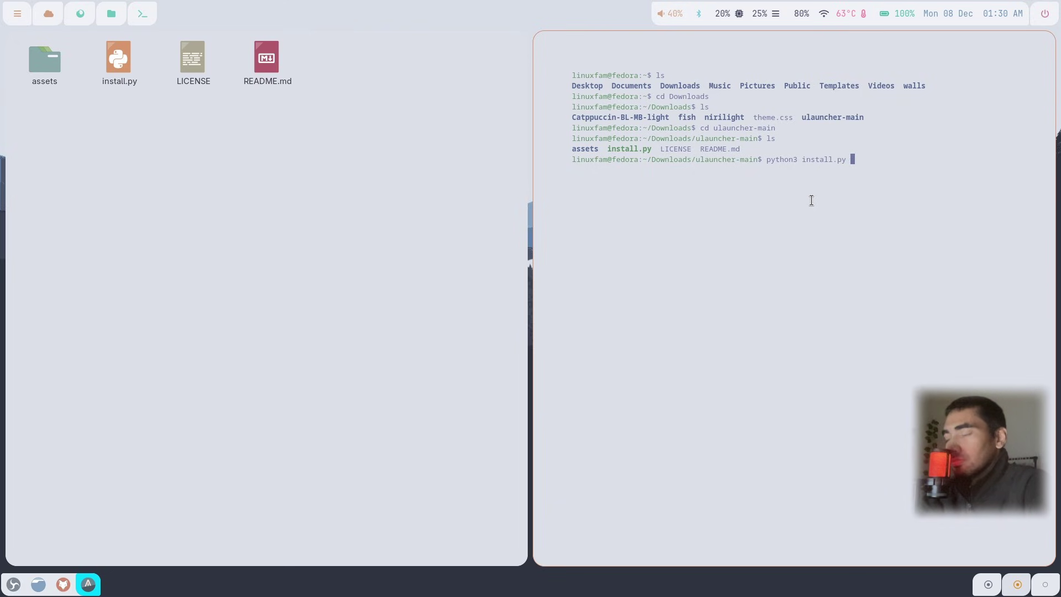
{"action": "key", "text": "ctrl+shift+v"}
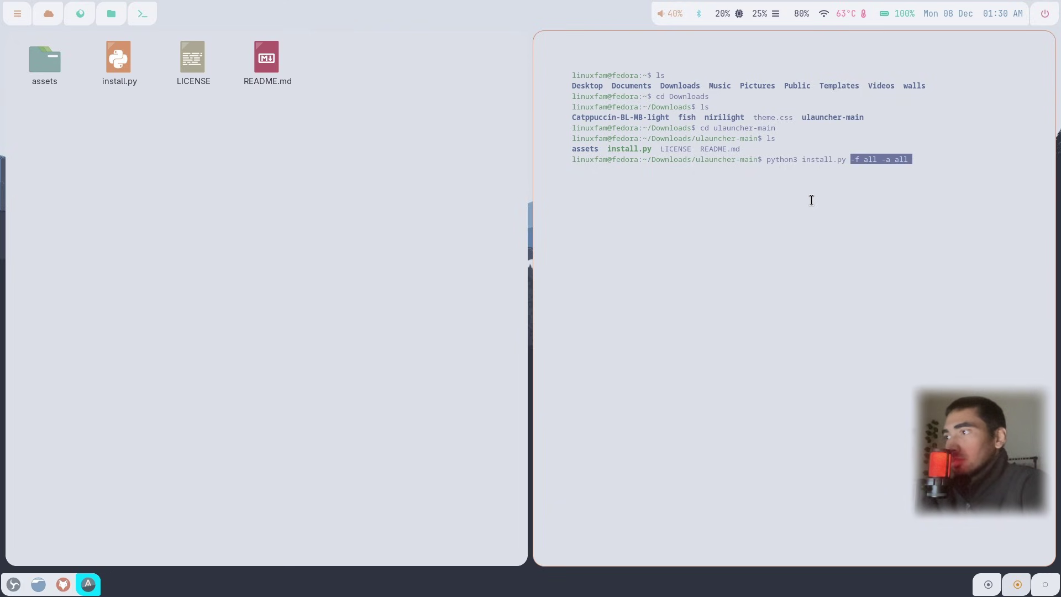
{"action": "key", "text": "Right"}
{"action": "key", "text": "super+Right"}
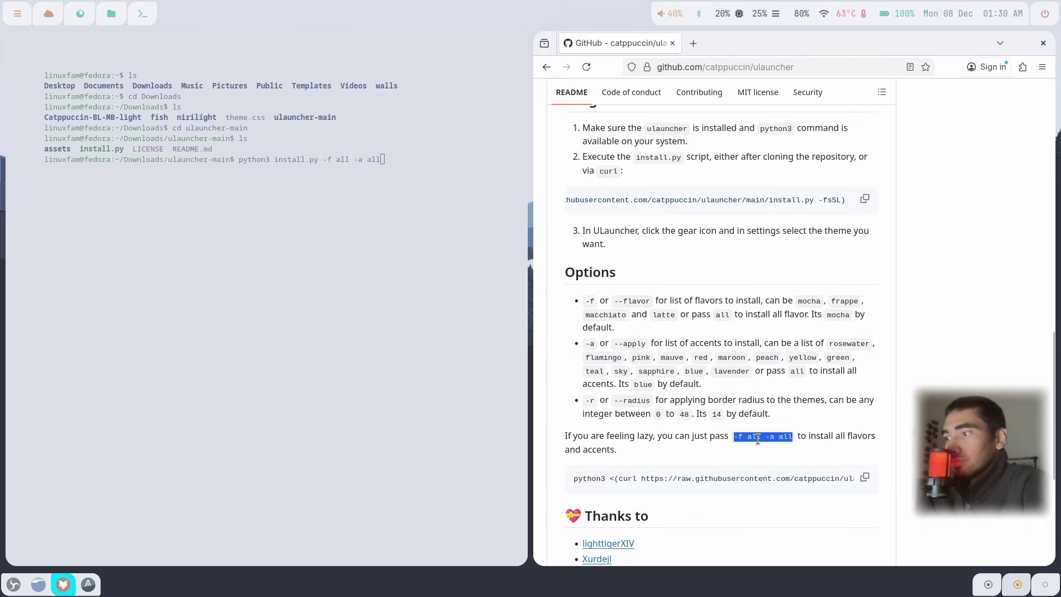
{"action": "key", "text": "super+Left"}
{"action": "left_click", "coordinate": [914, 247]}
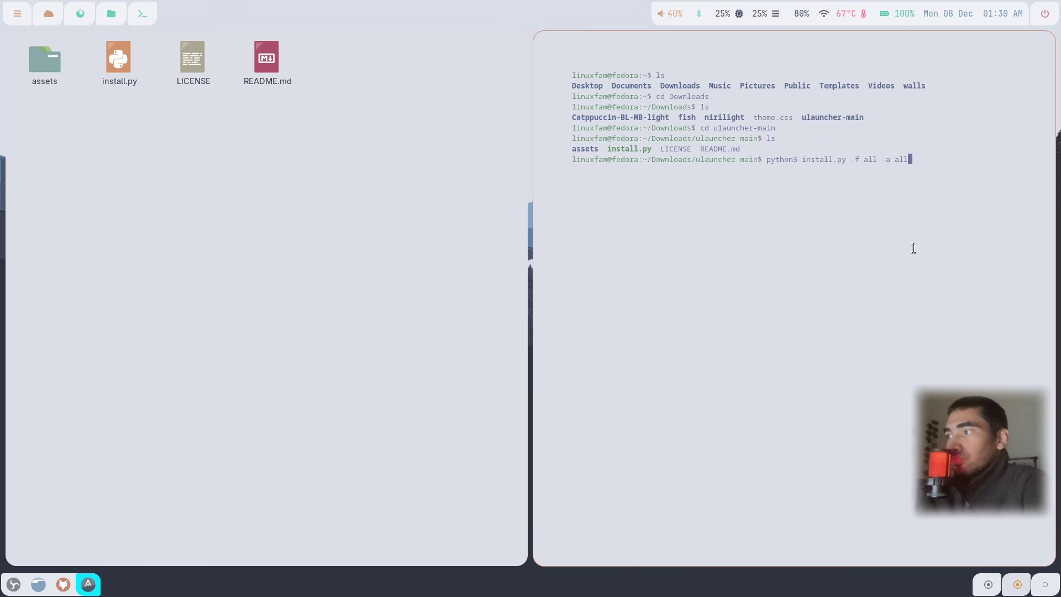
{"action": "key", "text": "Return"}
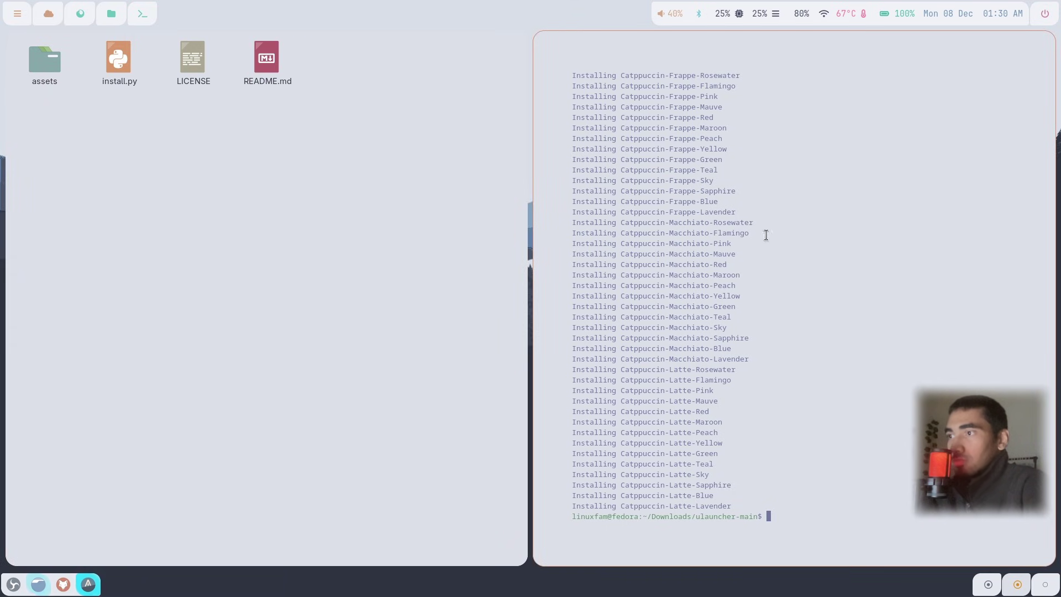
{"action": "key", "text": "super+q"}
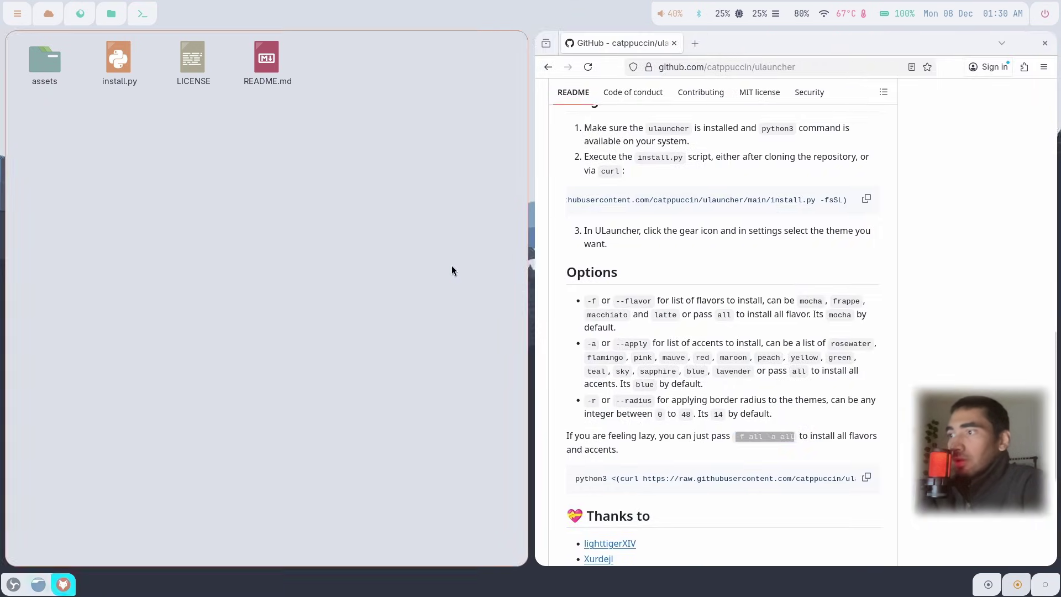
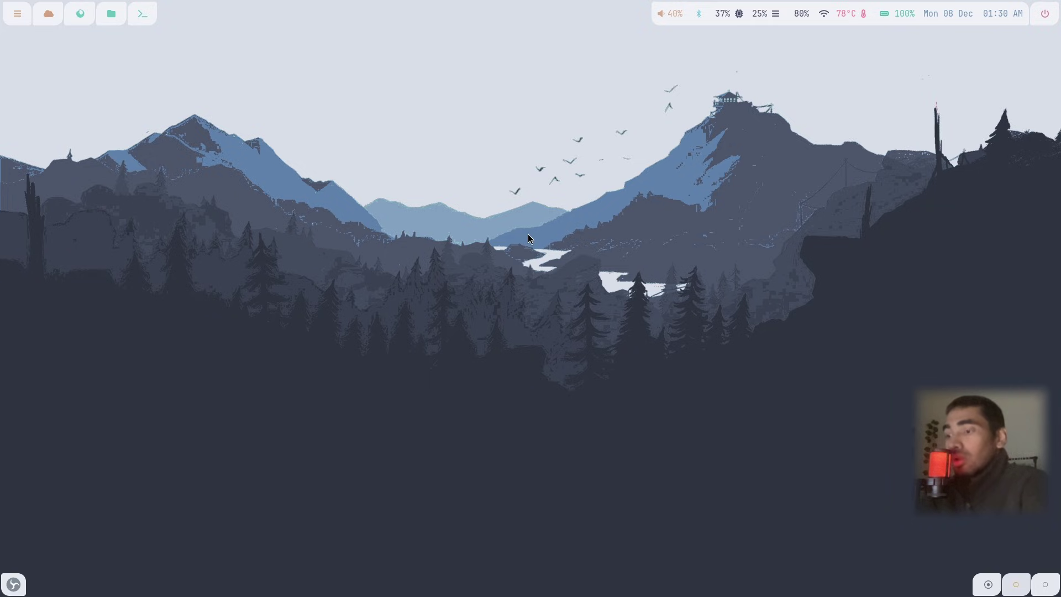
Open the Ulauncher preferences, choose Catppuccin Latte Blue as the color theme and close the preferences.
{"action": "key", "text": "super+space"}
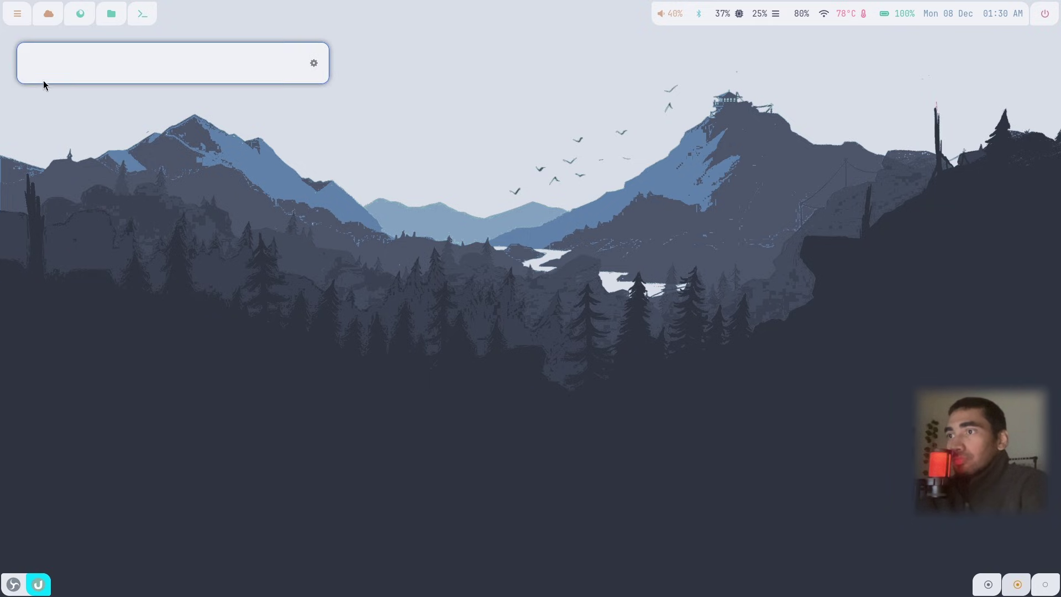
{"action": "key", "text": "Escape"}
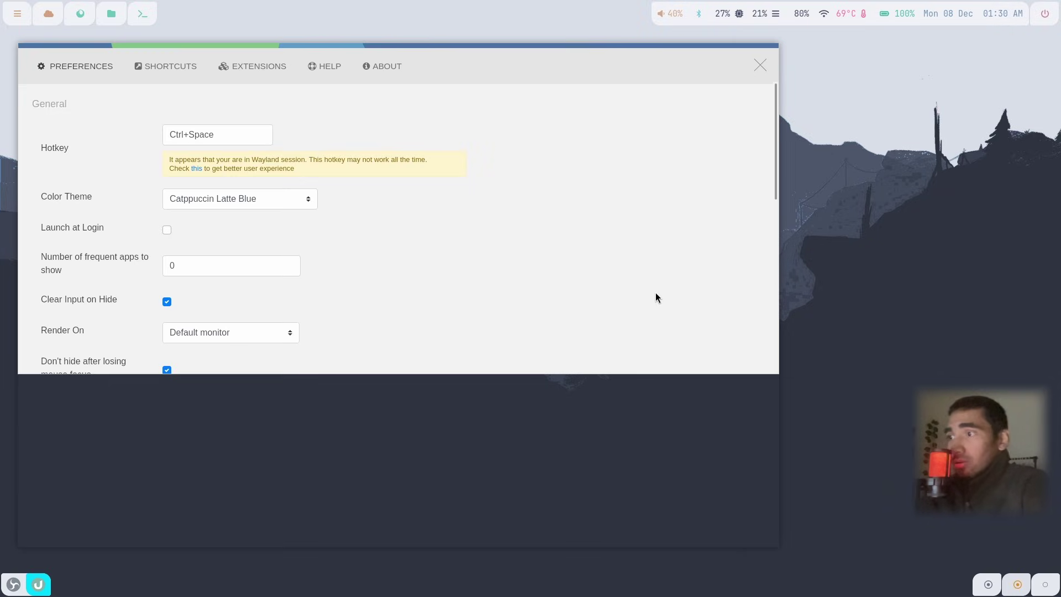
{"action": "left_click", "coordinate": [218, 198]}
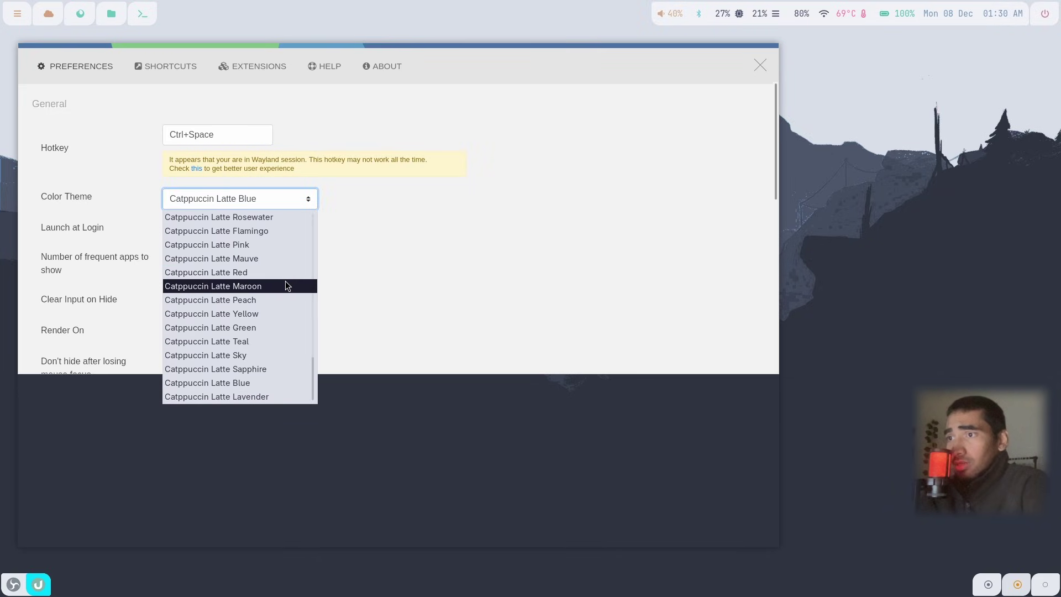
{"action": "left_click", "coordinate": [237, 384]}
{"action": "left_click", "coordinate": [759, 61]}
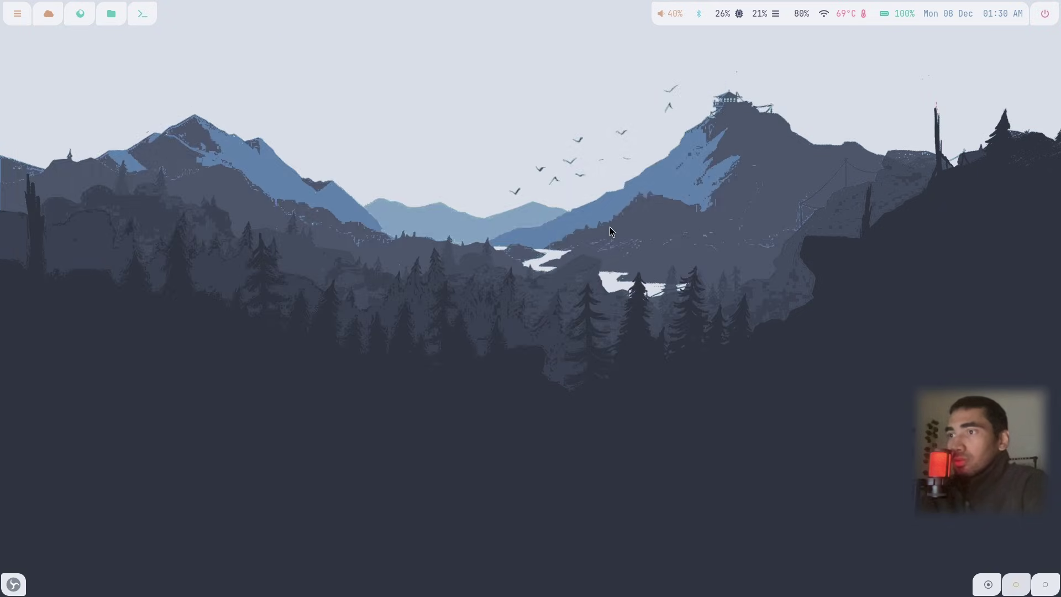
Open a file manager window, look inside ulauncher-main in Downloads, and go back to open the nirilight folder.
{"action": "key", "text": "super+e"}
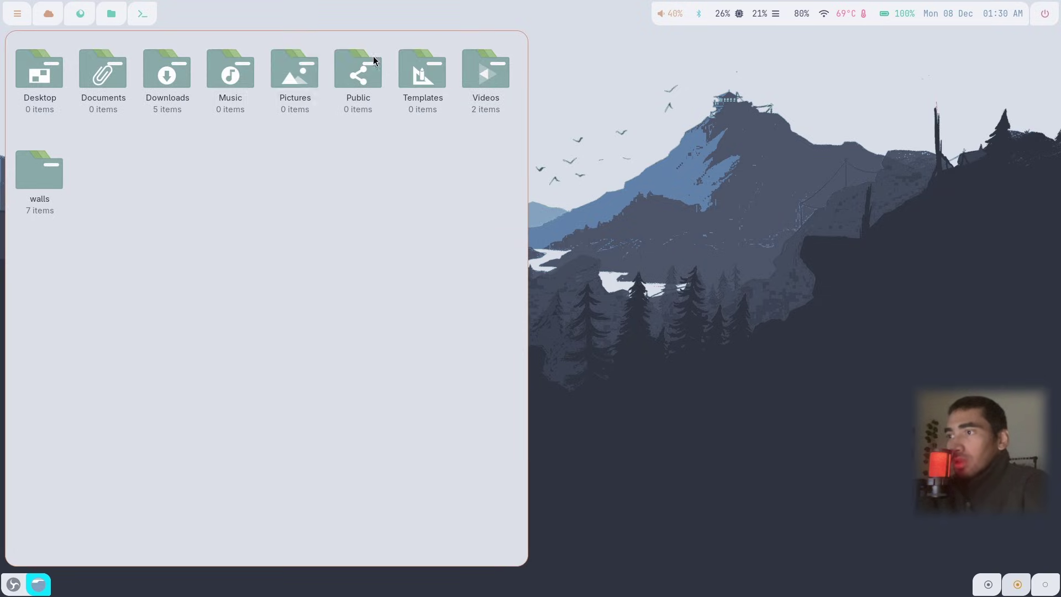
{"action": "left_click", "coordinate": [125, 81]}
{"action": "double_click", "coordinate": [170, 78]}
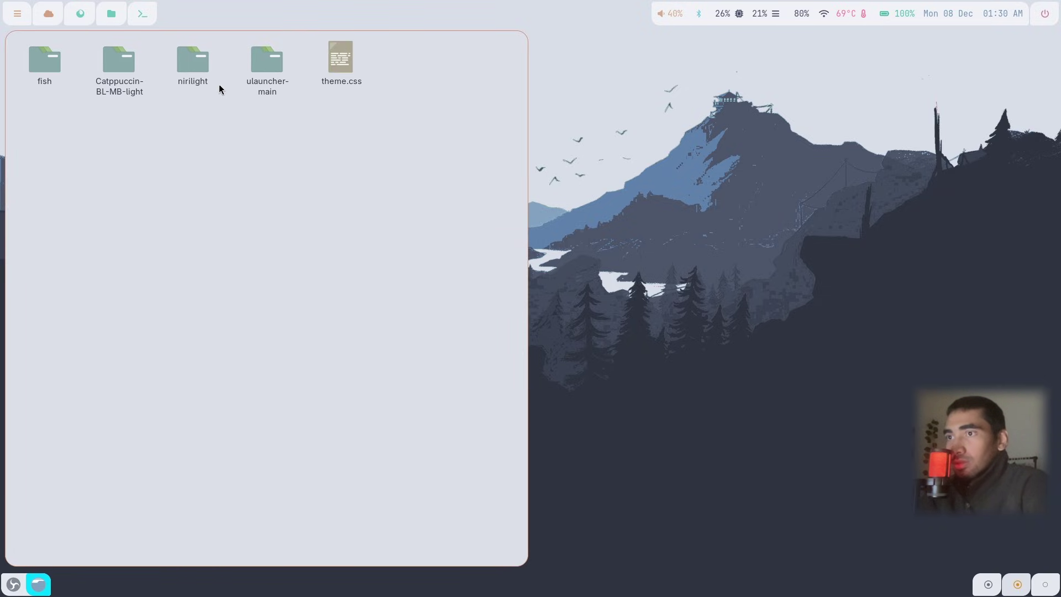
{"action": "double_click", "coordinate": [278, 72]}
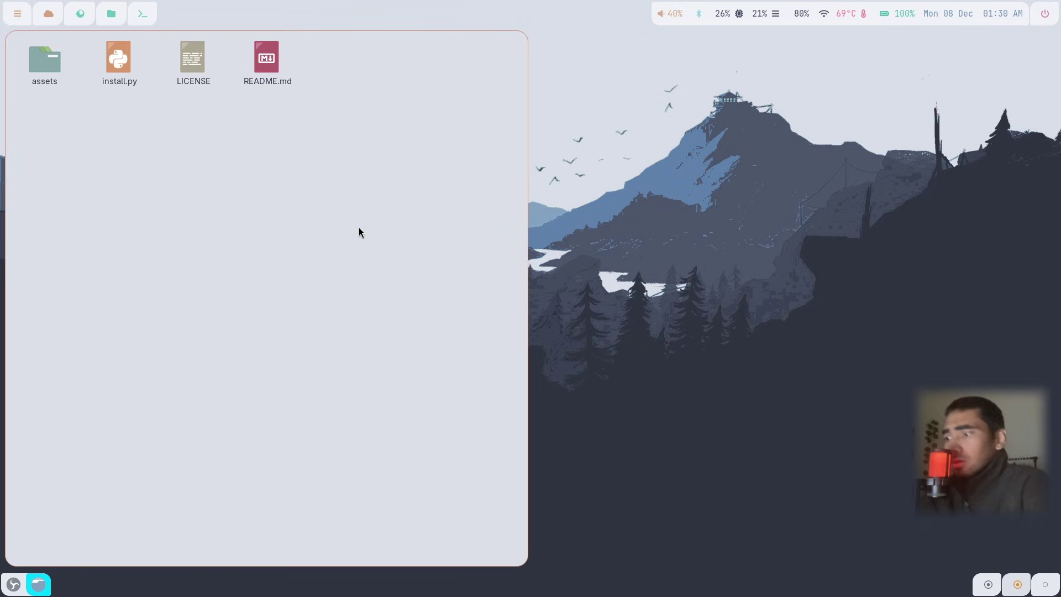
{"action": "key", "text": "alt+Left"}
{"action": "double_click", "coordinate": [188, 63]}
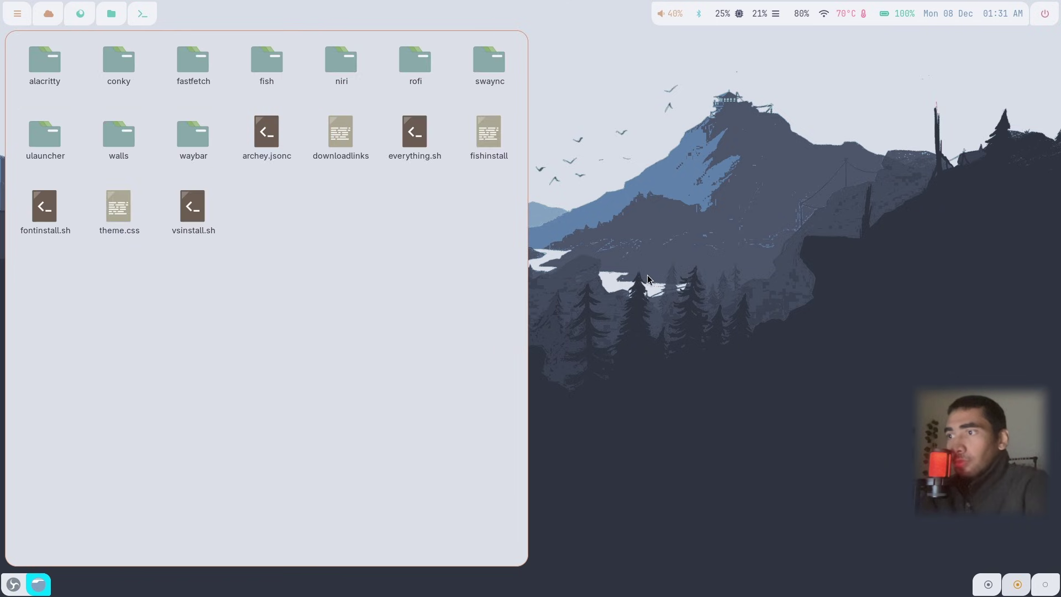
Open a second file manager window, show hidden files and go to the .config/ulauncher/user-themes folder.
{"action": "key", "text": "super+e"}
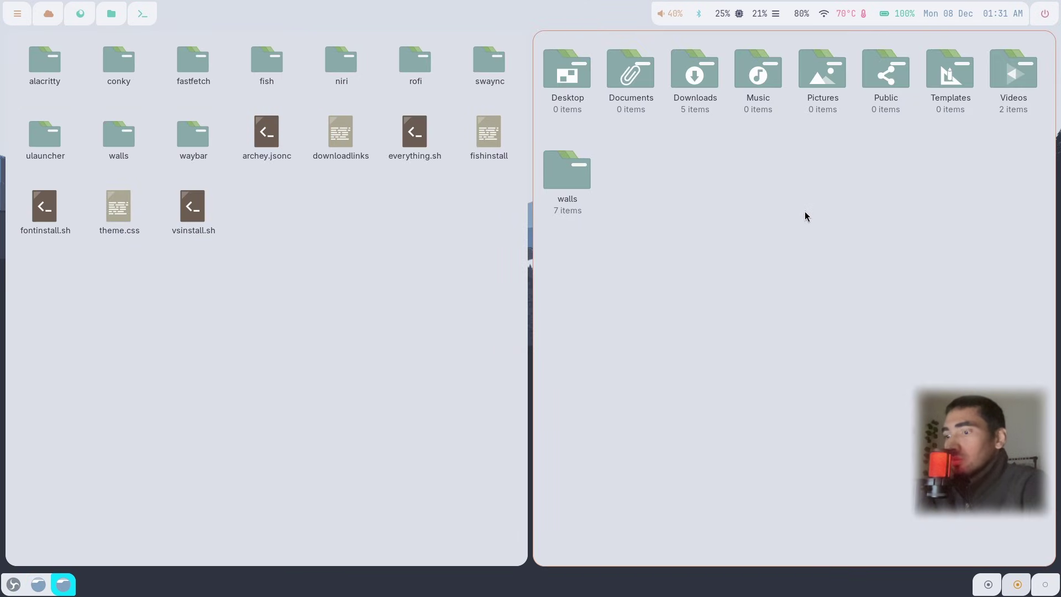
{"action": "key", "text": "ctrl+h"}
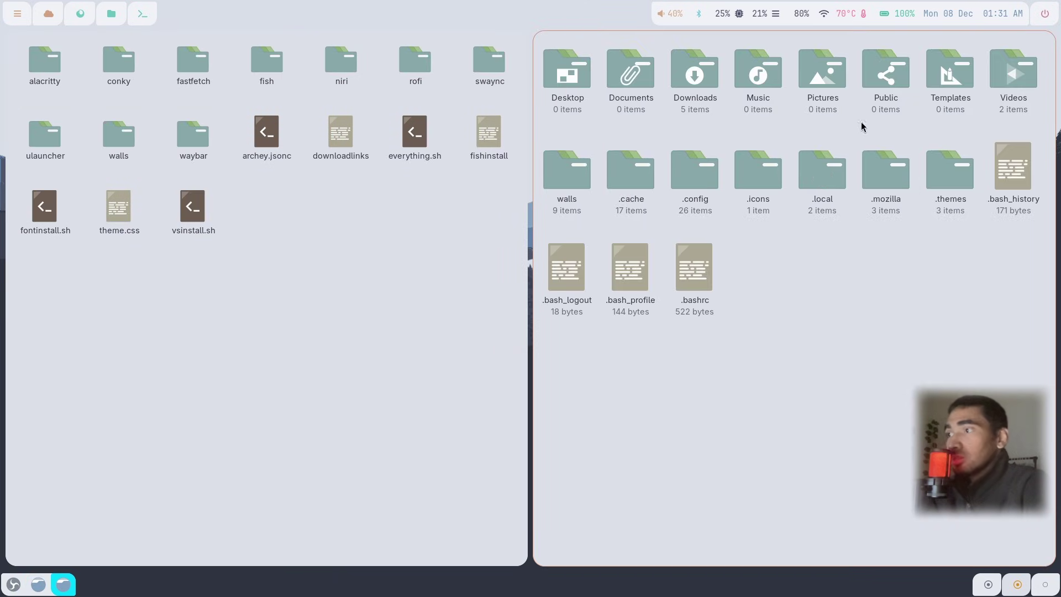
{"action": "left_click", "coordinate": [699, 181]}
{"action": "double_click", "coordinate": [700, 181]}
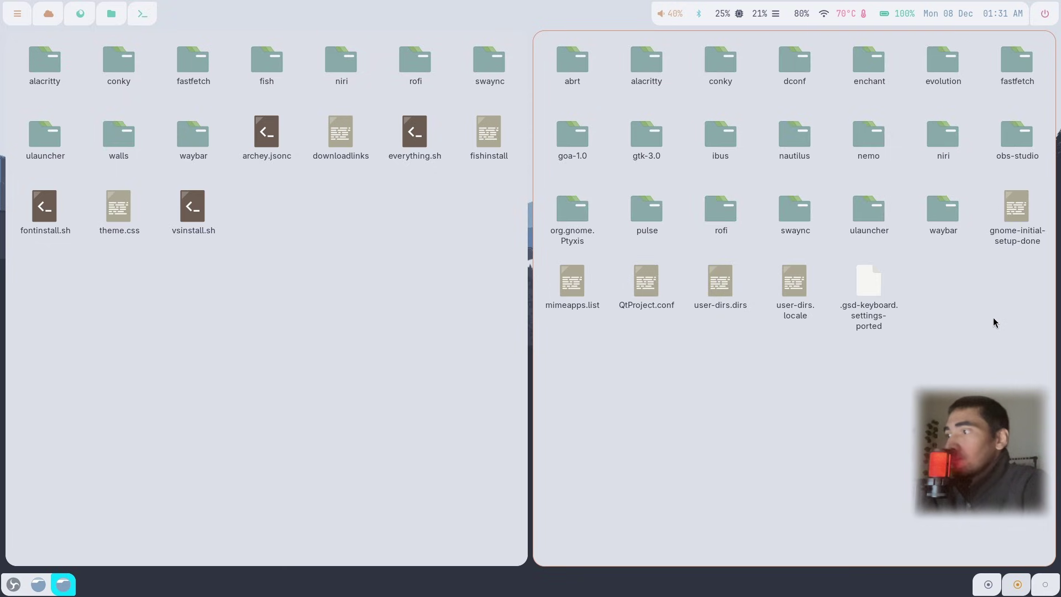
{"action": "double_click", "coordinate": [866, 215]}
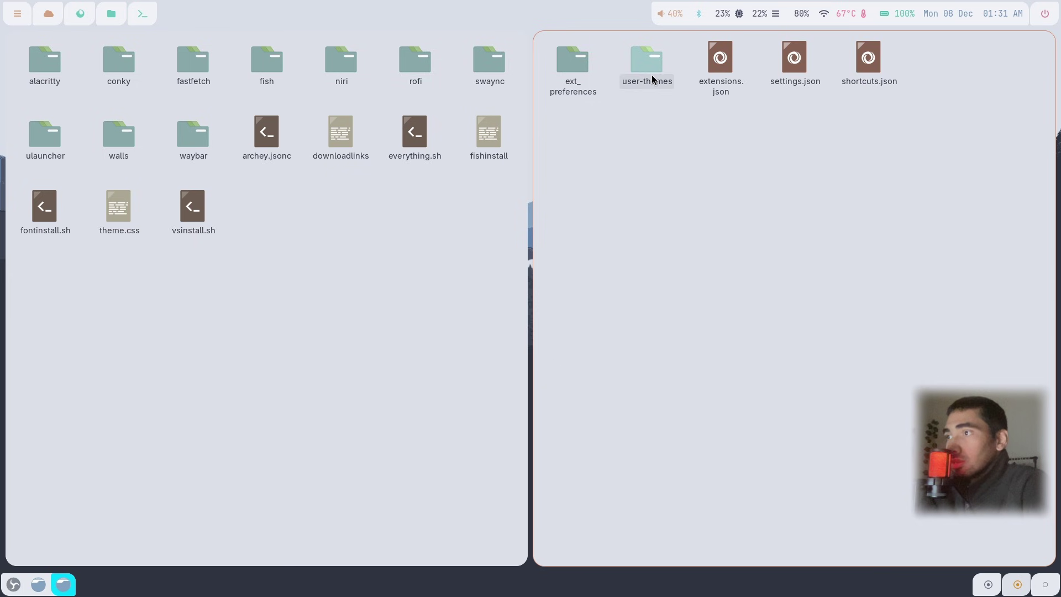
{"action": "double_click", "coordinate": [651, 74]}
Search the user-themes folder for "latte" and open the wanted theme folder from the results.
{"action": "key", "text": "ctrl+f"}
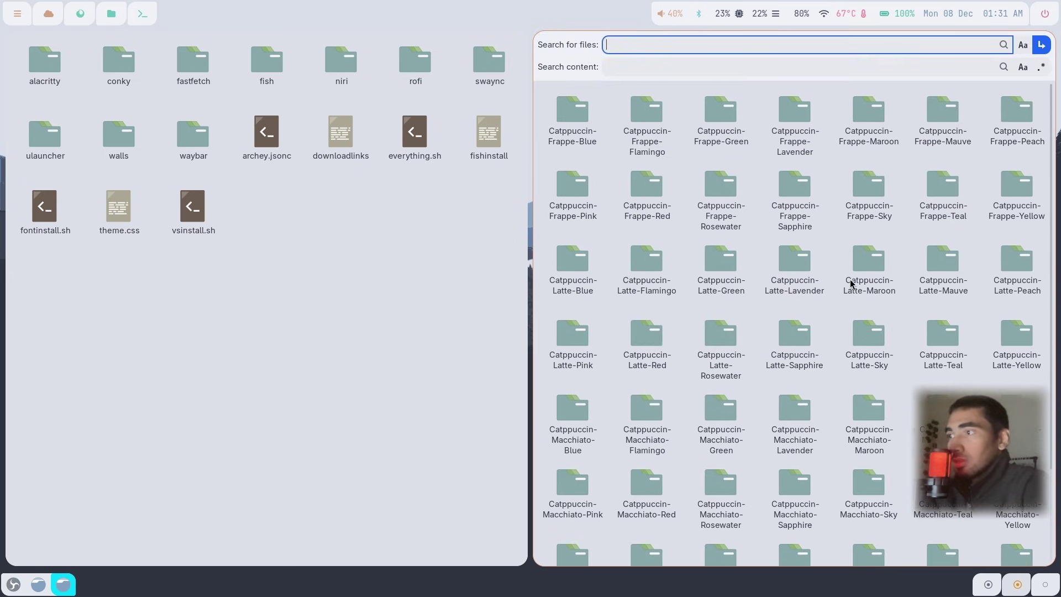
{"action": "type", "text": "latte"}
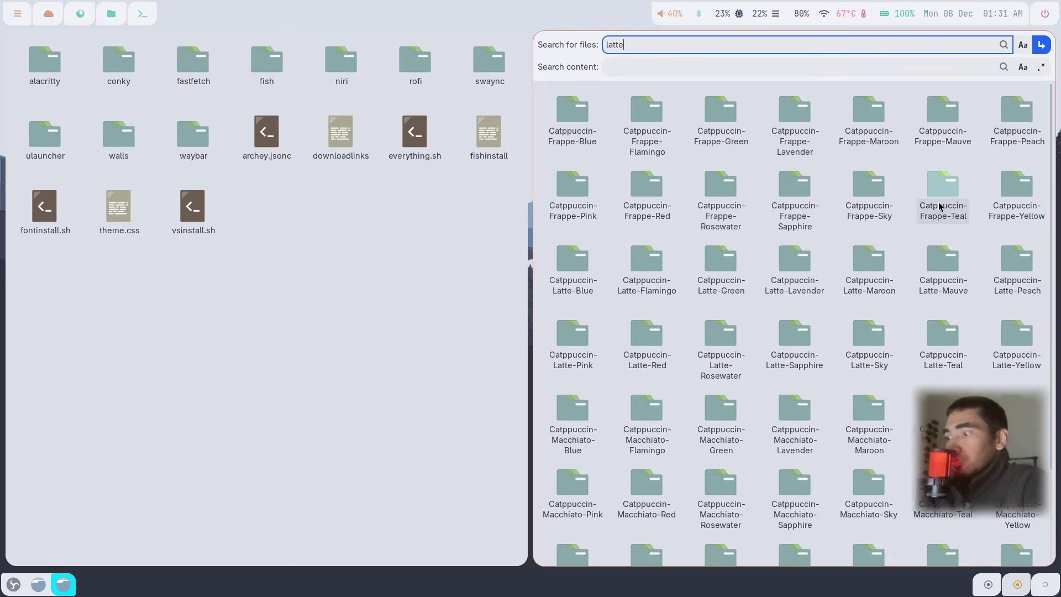
{"action": "double_click", "coordinate": [633, 104]}
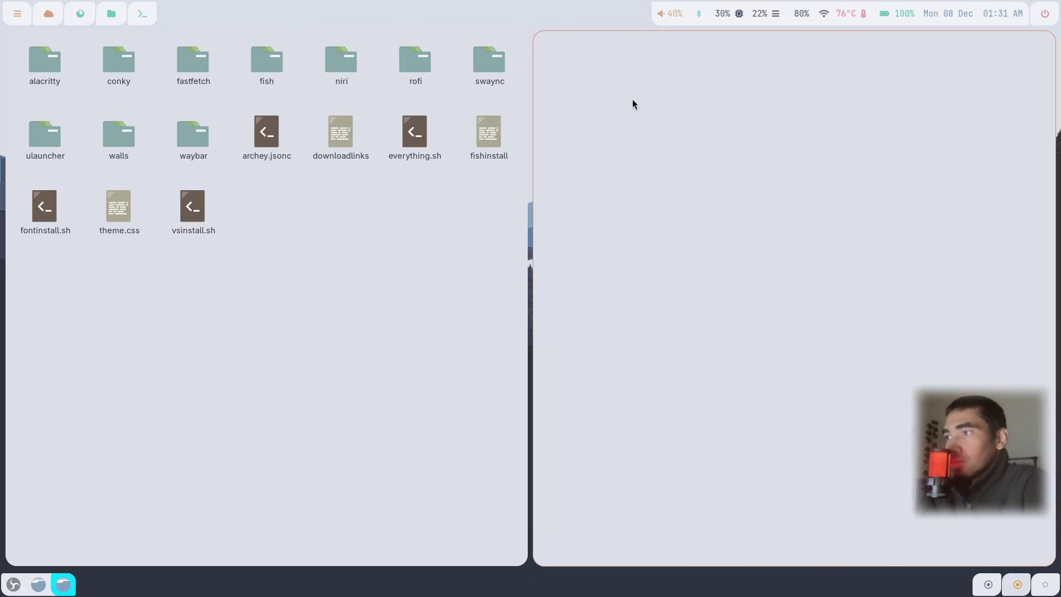
Move theme.css from the nirilight folder into the opened theme folder, replacing the existing file, and close both file manager windows.
{"action": "left_click", "coordinate": [217, 255]}
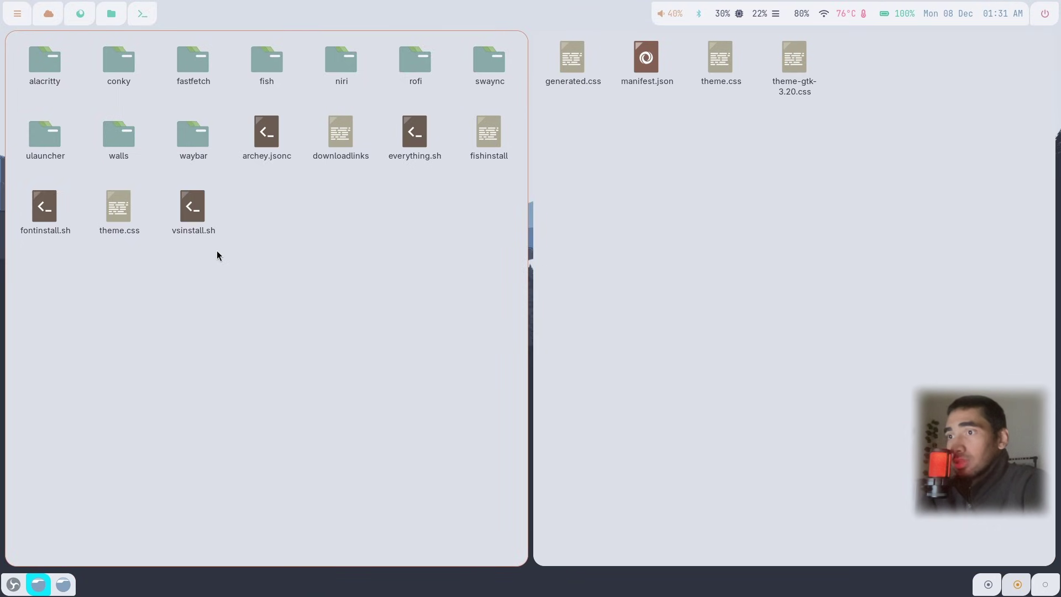
{"action": "left_click", "coordinate": [123, 220]}
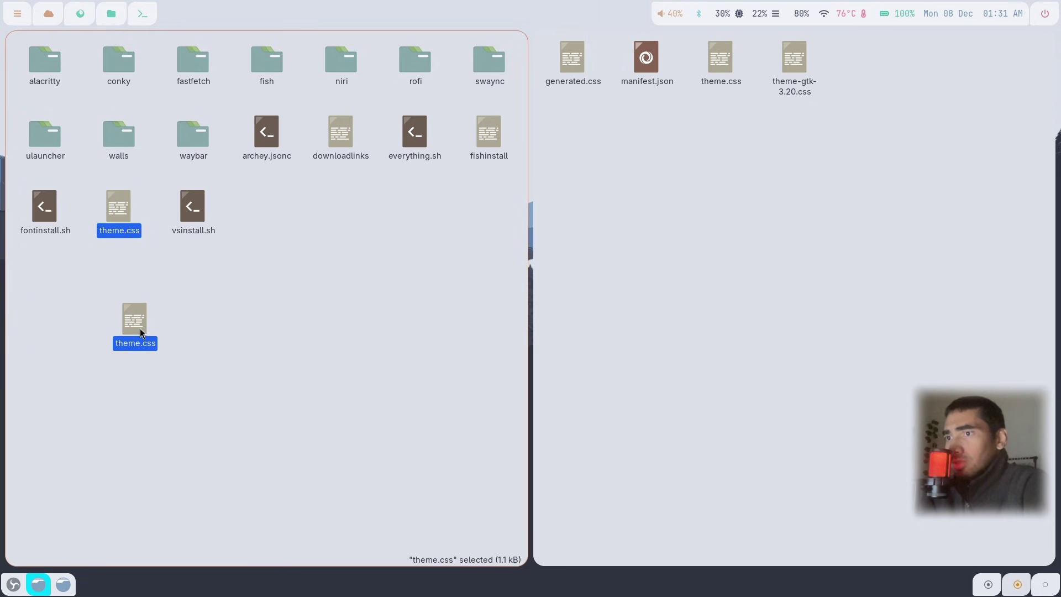
{"action": "left_click_drag", "start_coordinate": [447, 299], "coordinate": [806, 155]}
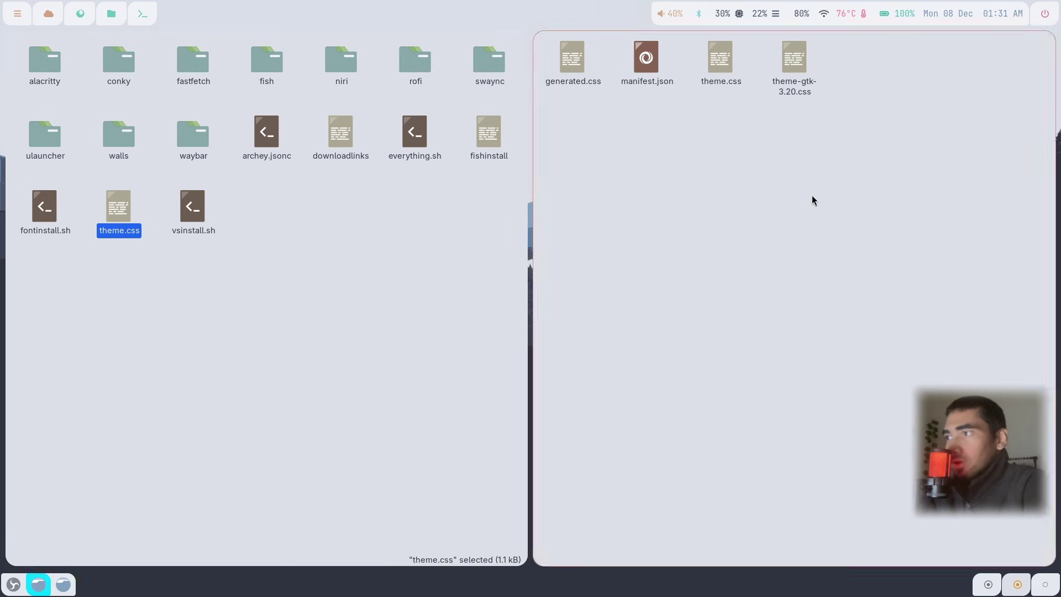
{"action": "left_click", "coordinate": [900, 477]}
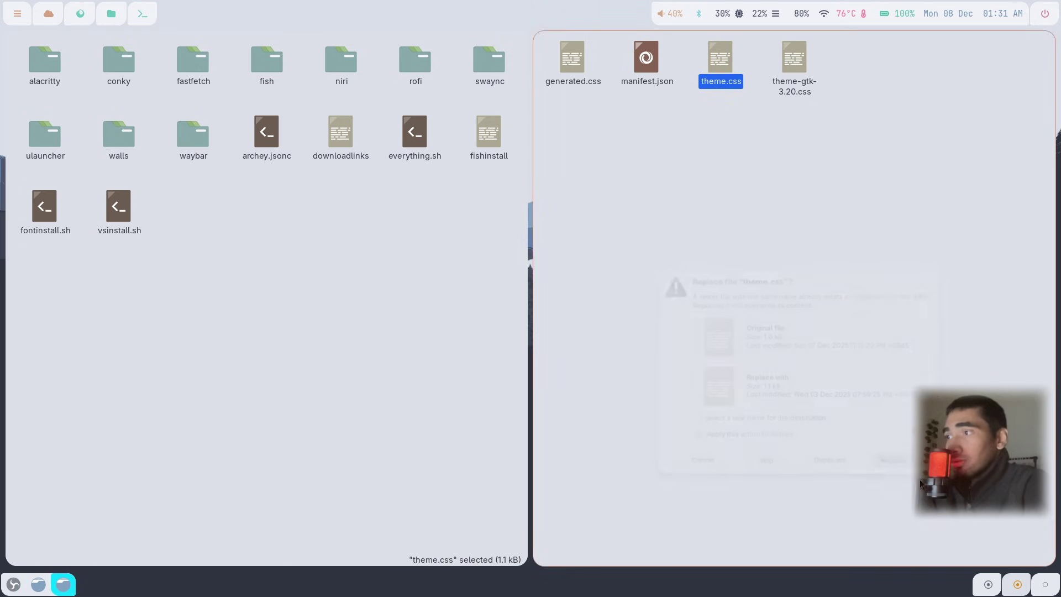
{"action": "key", "text": "super+q"}
{"action": "key", "text": "super+q"}
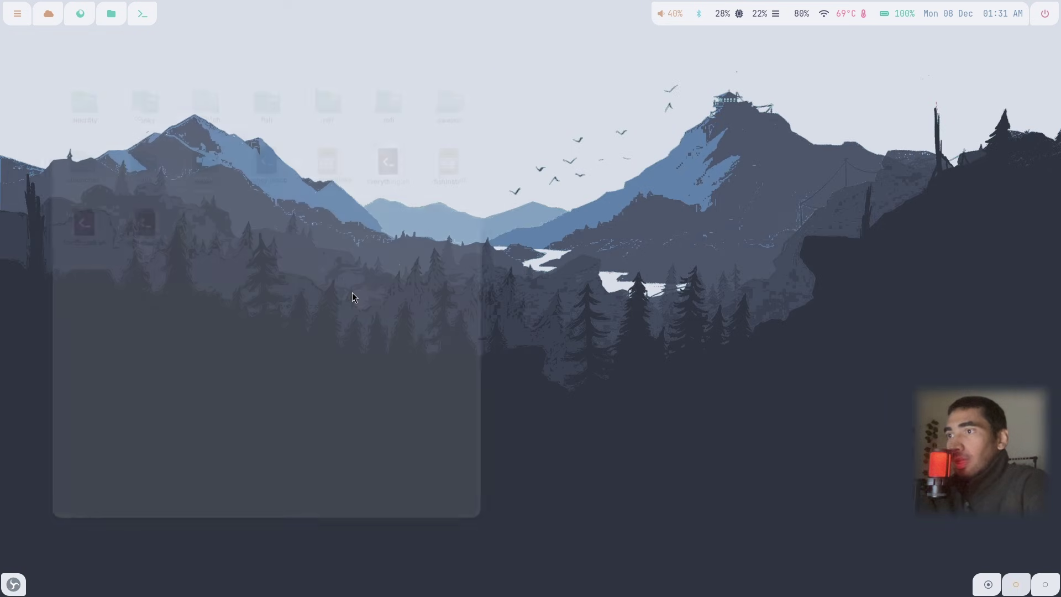
Open Ulauncher, search for "fire" to check the themed results list, and dismiss the launcher.
{"action": "key", "text": "ctrl+space"}
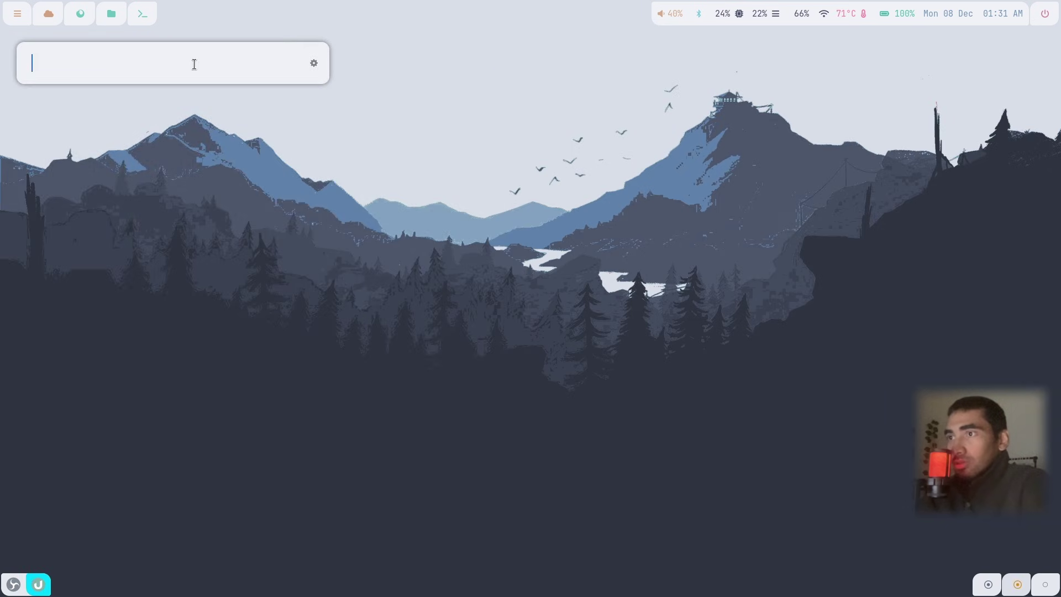
{"action": "type", "text": "f"}
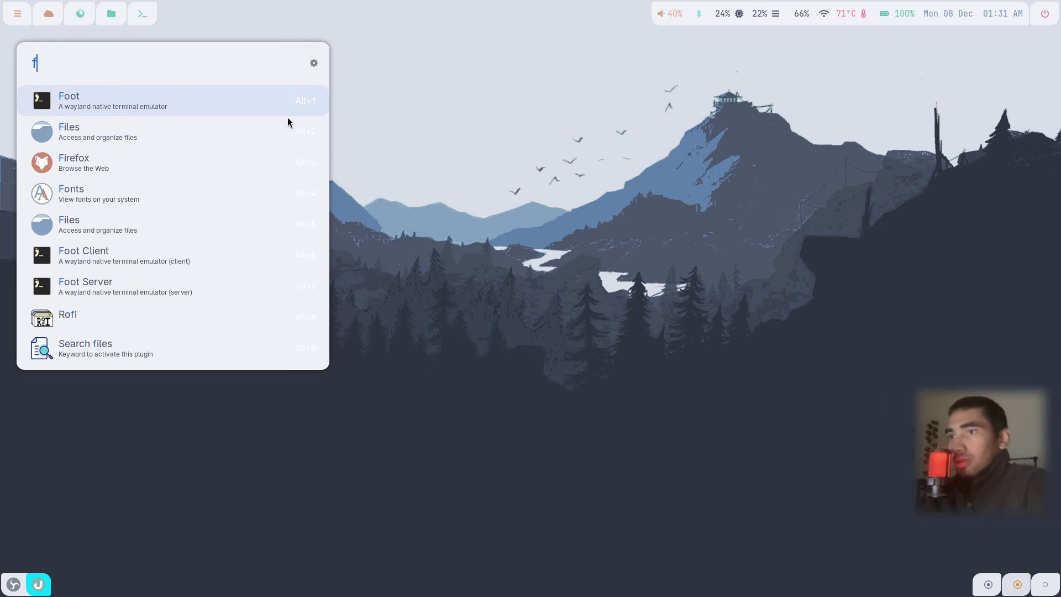
{"action": "type", "text": "ire"}
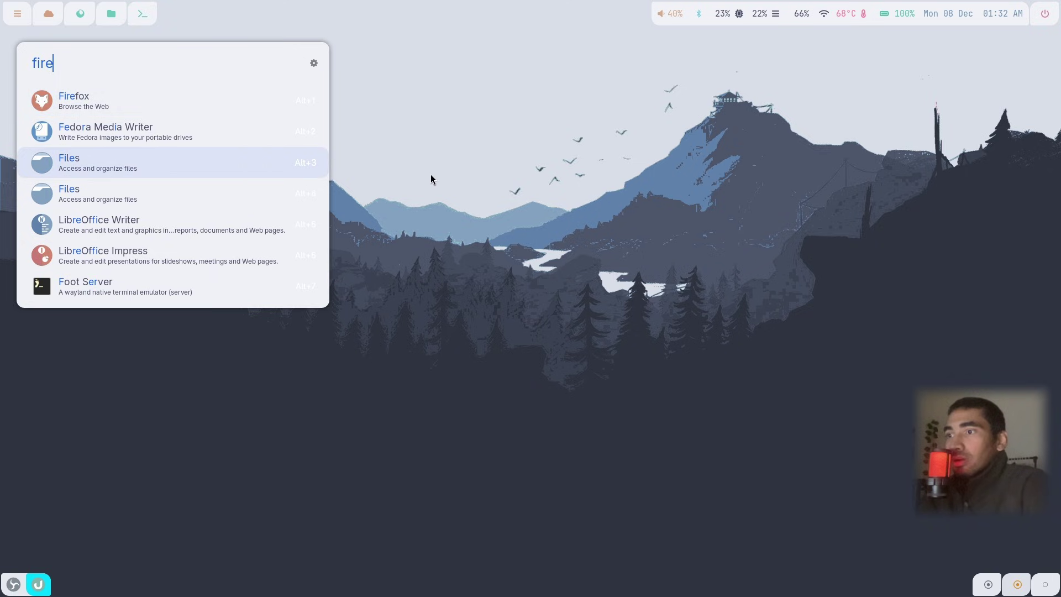
{"action": "key", "text": "Escape"}
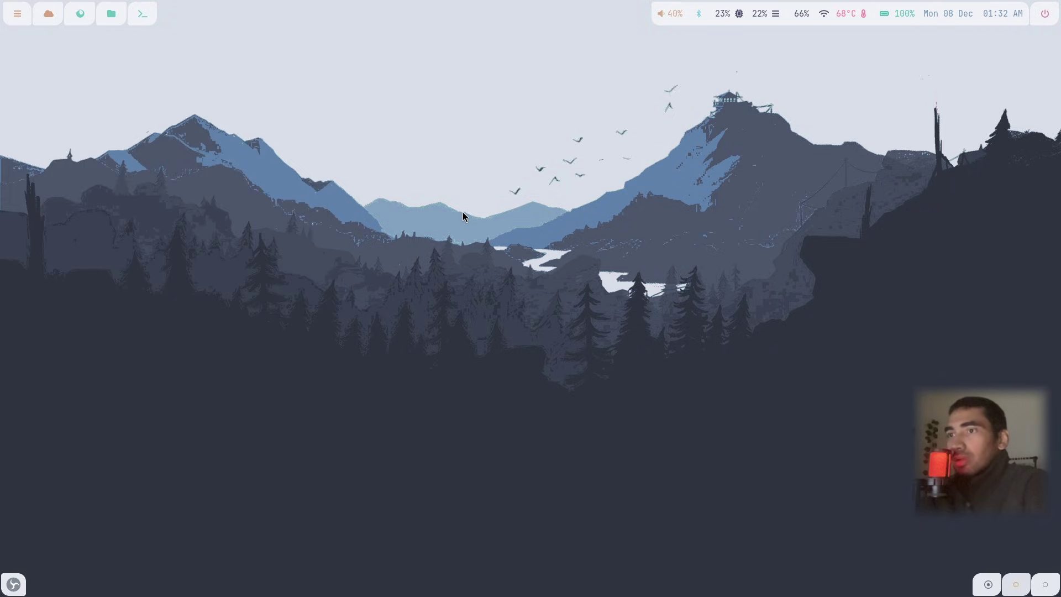
Test the AI search extension in Ulauncher with the query "ai wha" and clear the query.
{"action": "key", "text": "ctrl+space"}
{"action": "type", "text": "a"}
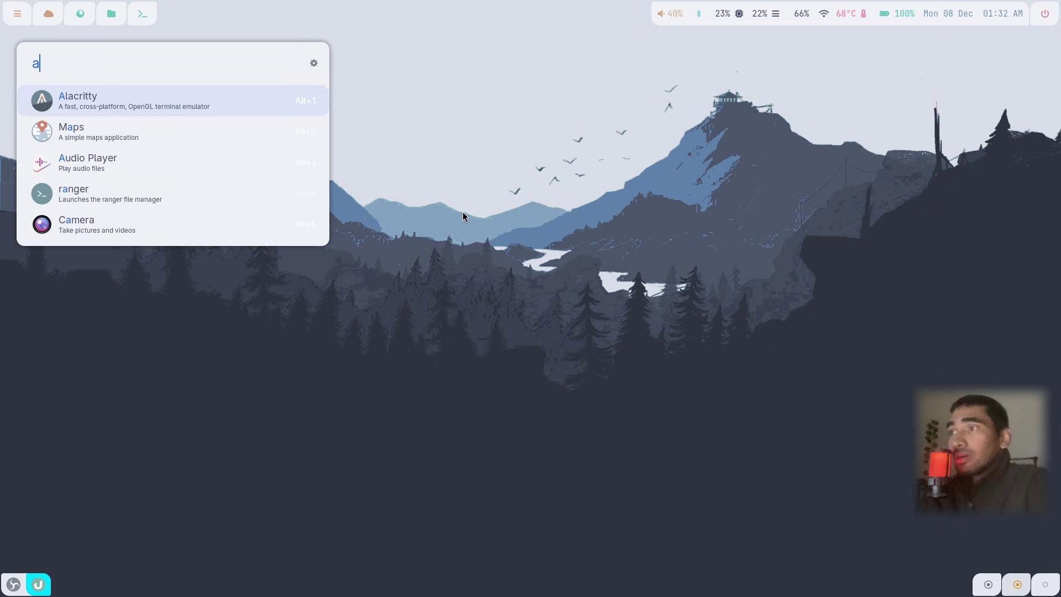
{"action": "type", "text": "i"}
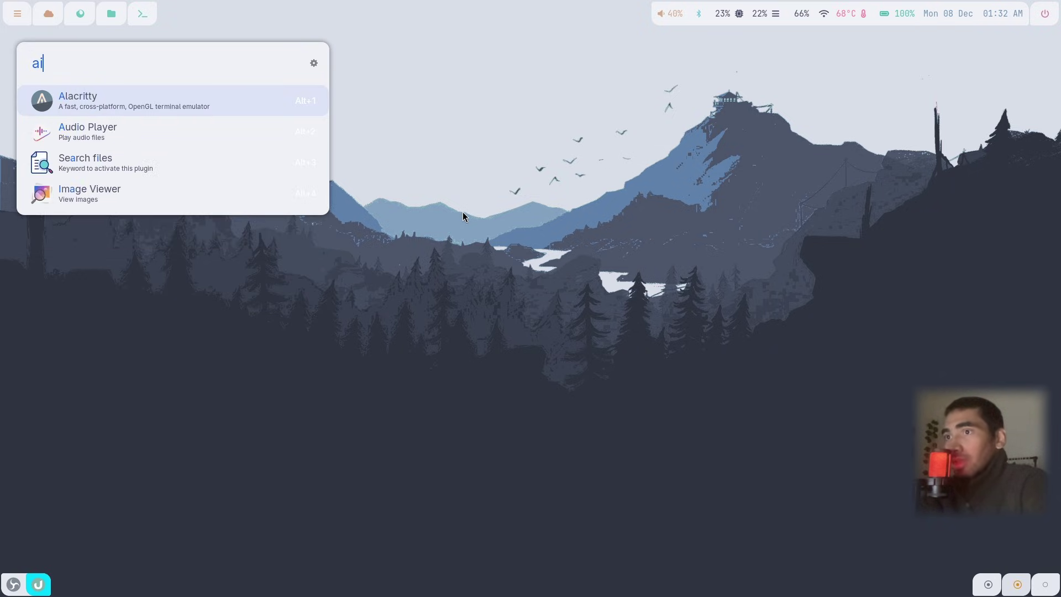
{"action": "type", "text": " wha"}
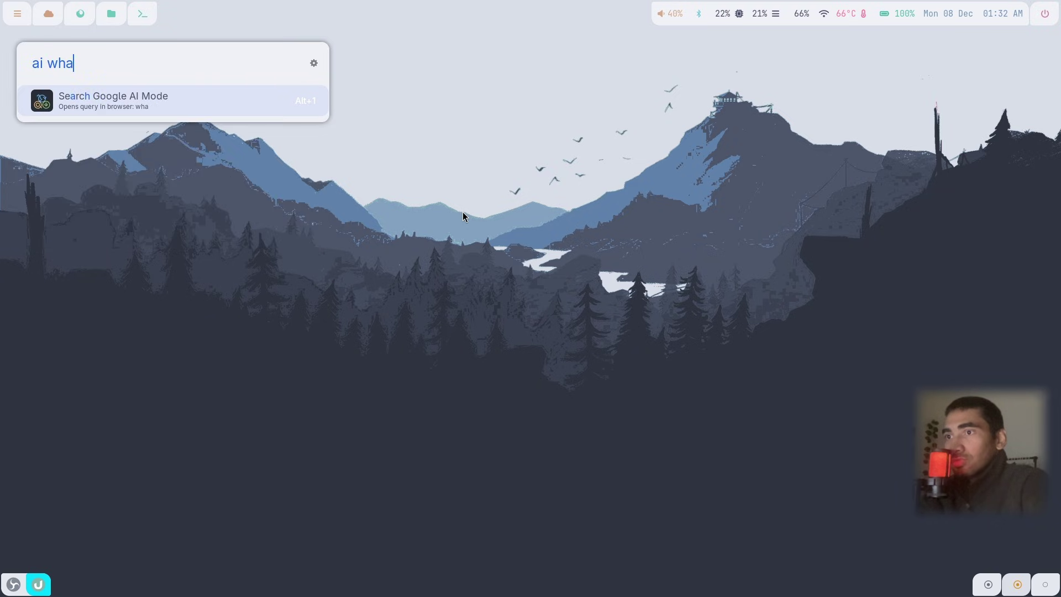
{"action": "key", "text": "BackSpace"}
{"action": "key", "text": "BackSpace"}
{"action": "key", "text": "BackSpace"}
{"action": "key", "text": "BackSpace"}
{"action": "key", "text": "BackSpace"}
{"action": "key", "text": "BackSpace"}
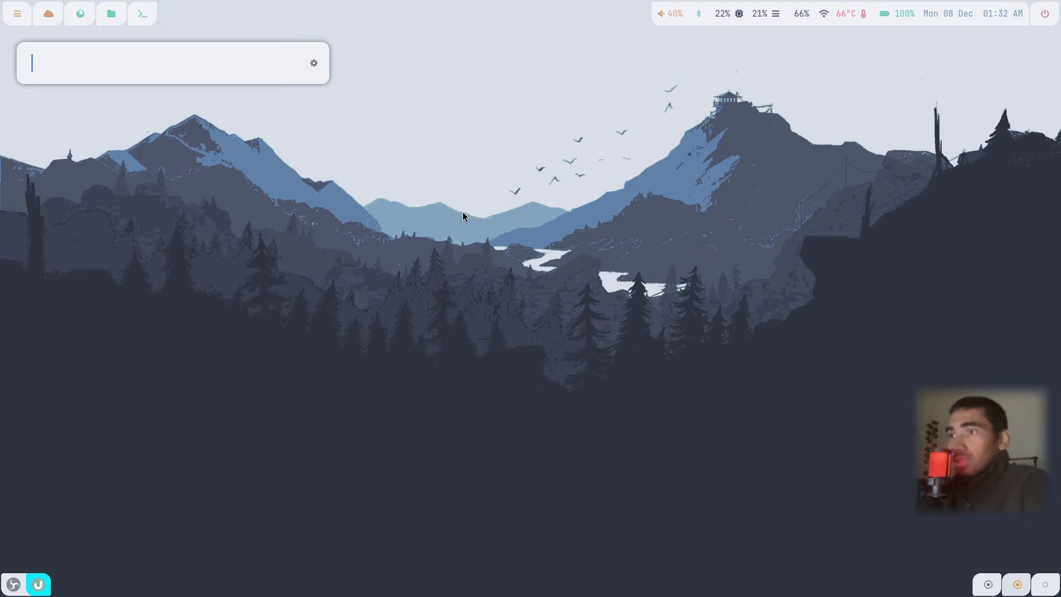
Set the AI & Custom Search extension's Default Engine ID to chatgpt, save it and close the preferences.
{"action": "left_click", "coordinate": [314, 63]}
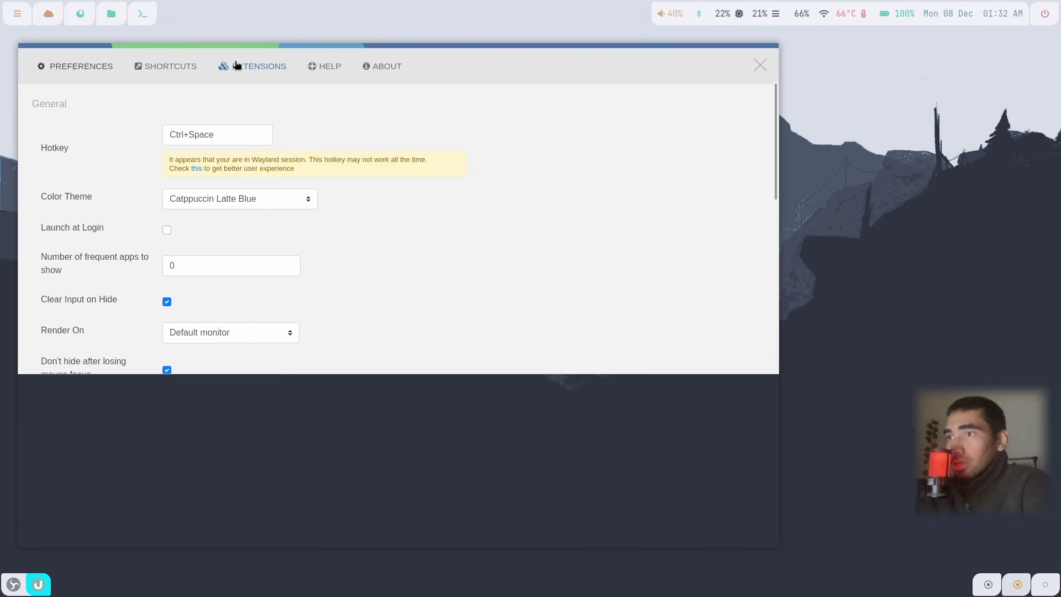
{"action": "left_click", "coordinate": [237, 65]}
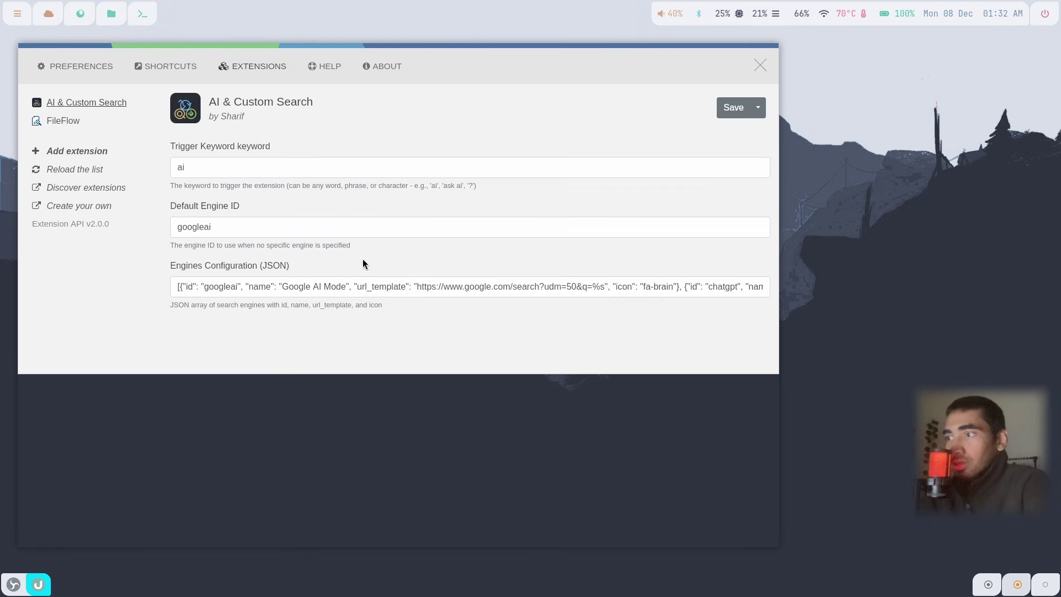
{"action": "double_click", "coordinate": [729, 286]}
{"action": "key", "text": "ctrl+c"}
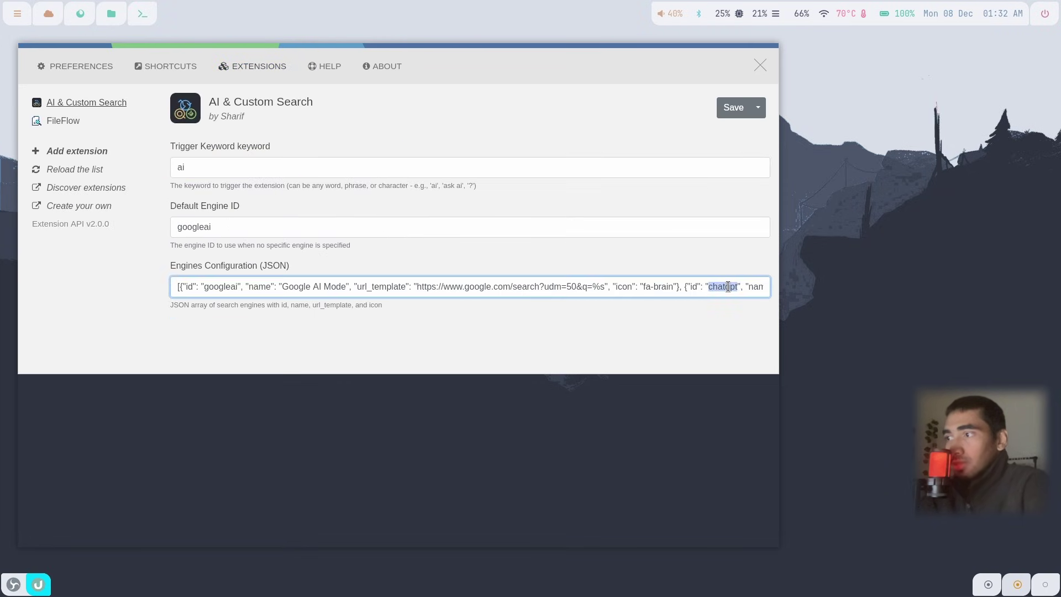
{"action": "double_click", "coordinate": [249, 227]}
{"action": "key", "text": "ctrl+v"}
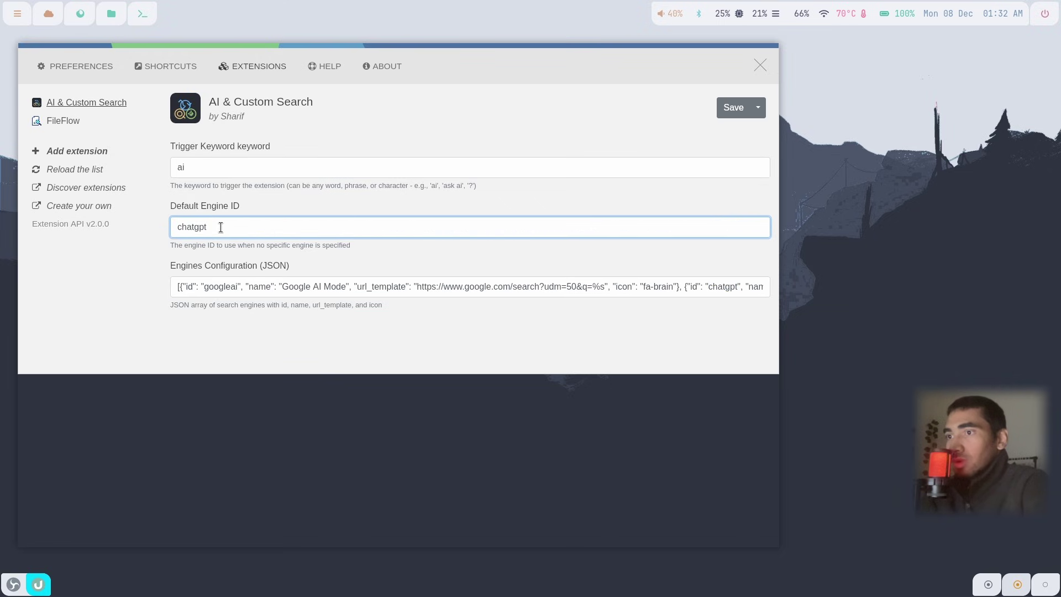
{"action": "left_click", "coordinate": [734, 109]}
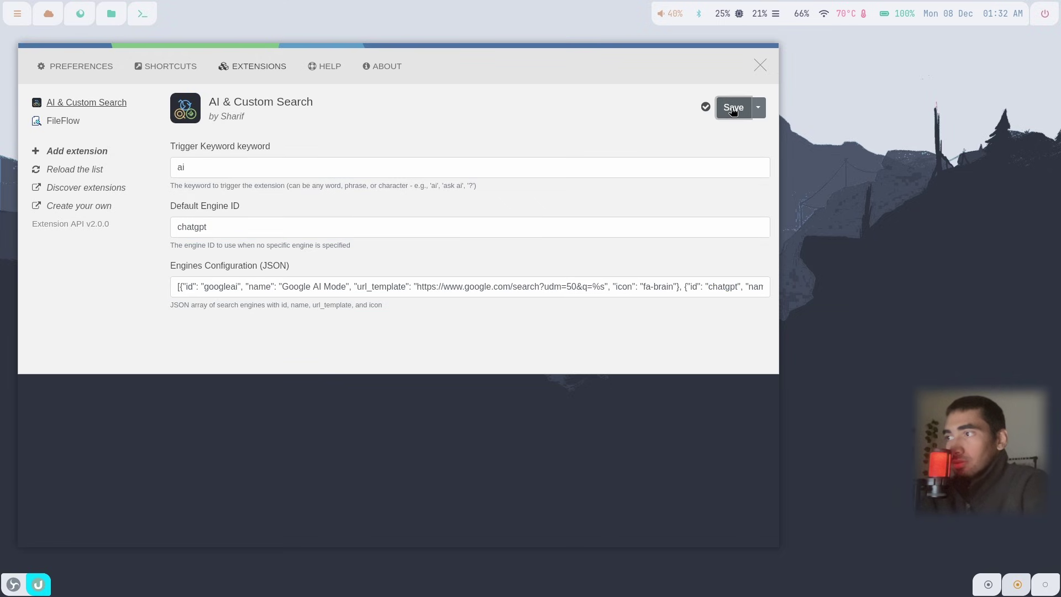
{"action": "left_click", "coordinate": [760, 65]}
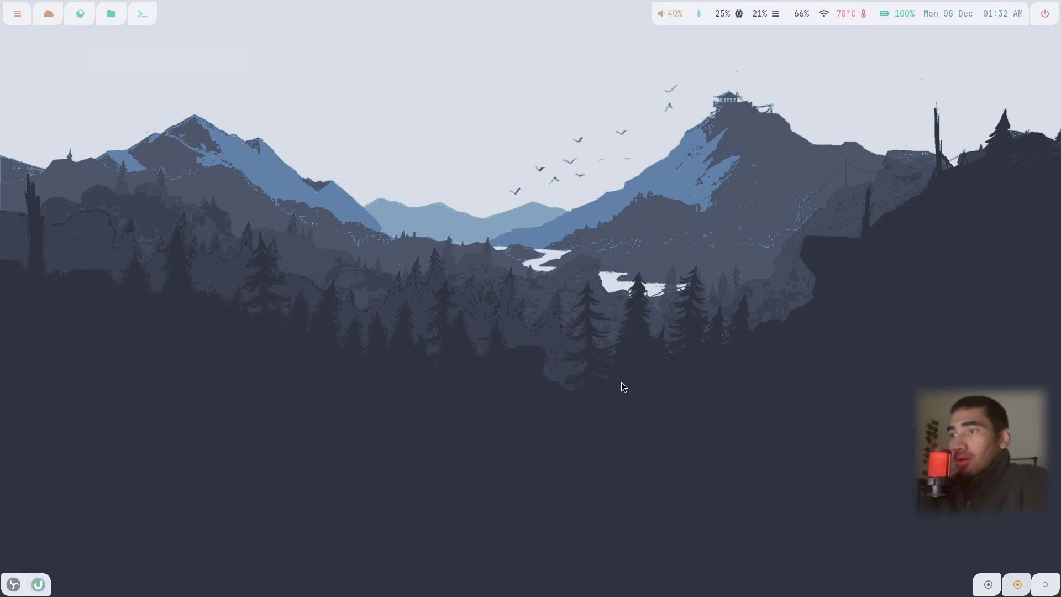
Test the AI search extension in Ulauncher by running the query "ai what", and close the browser window it opens.
{"action": "key", "text": "ctrl+space"}
{"action": "type", "text": "ai "}
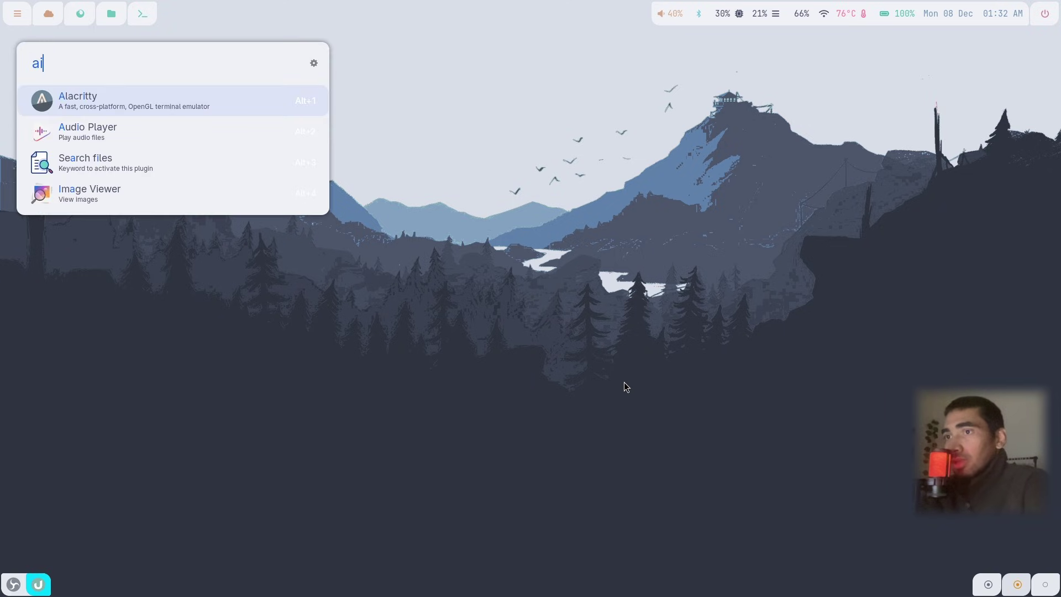
{"action": "type", "text": "what"}
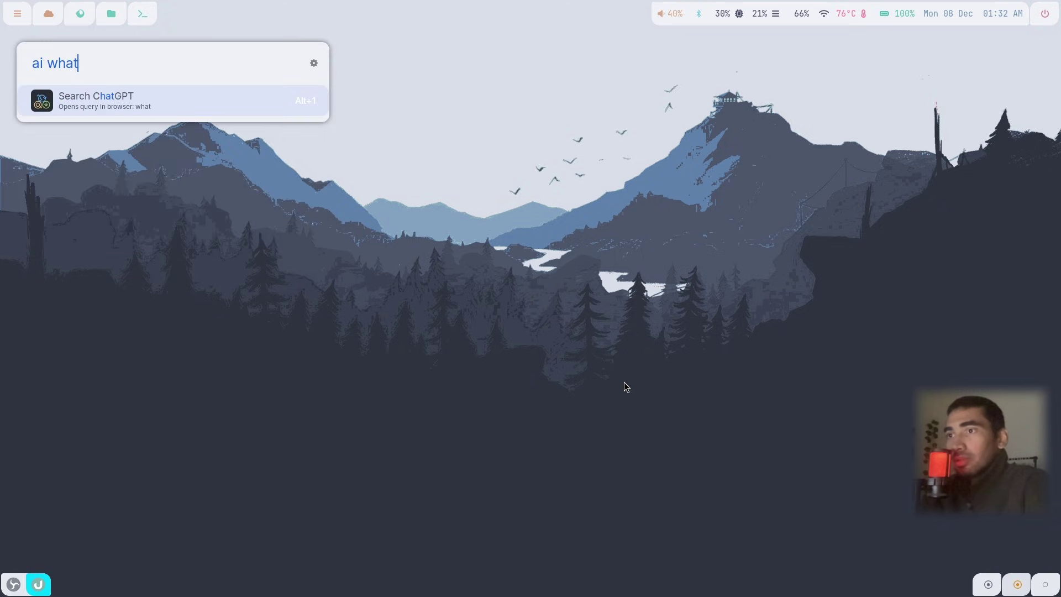
{"action": "key", "text": "Return"}
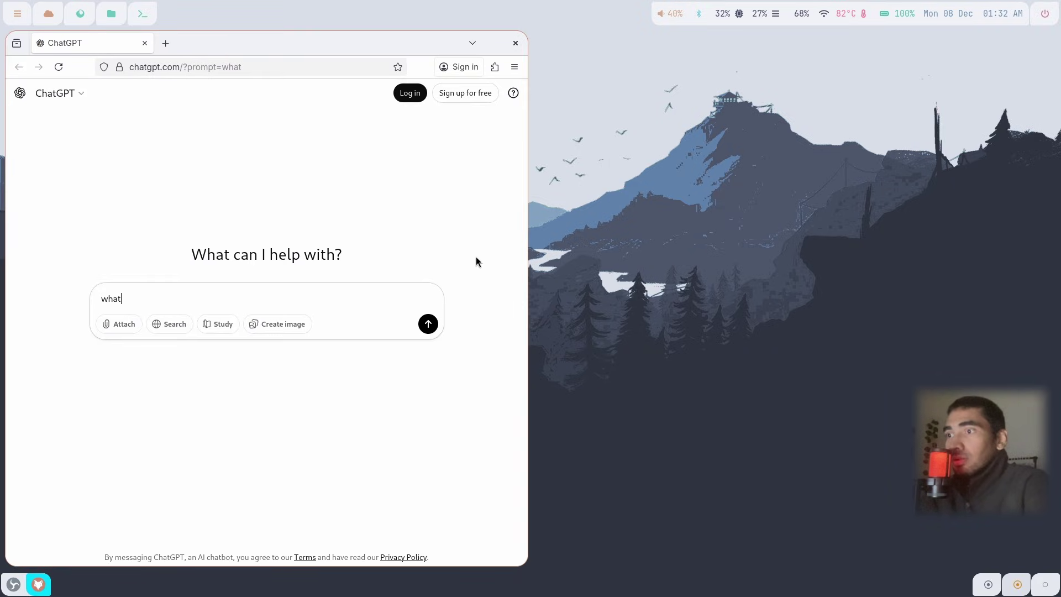
{"action": "key", "text": "super+q"}
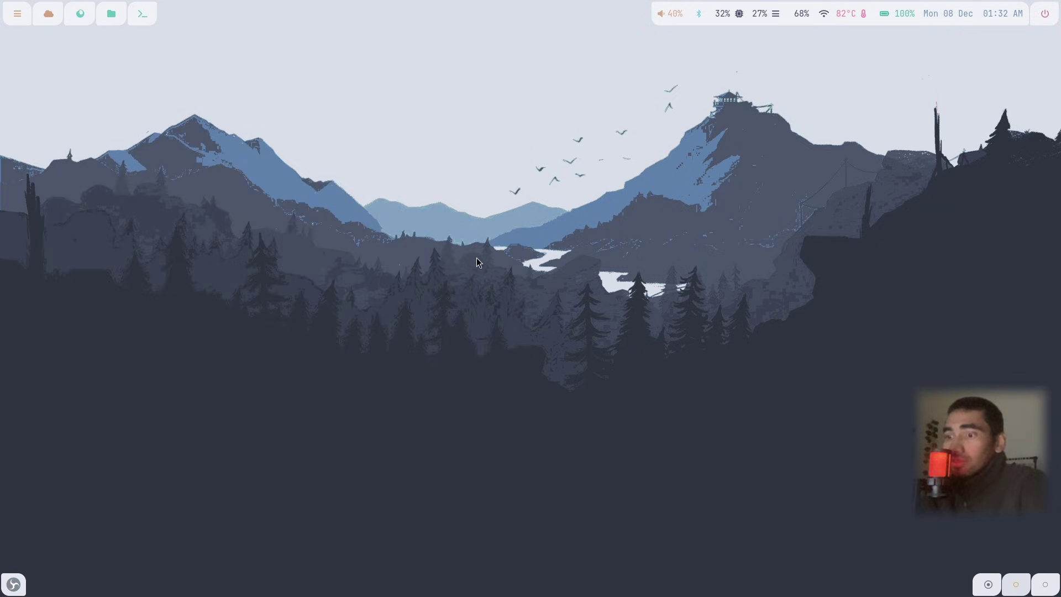
Open config.kdl from the ~/.config/niri folder in the text editor.
{"action": "key", "text": "super+e"}
{"action": "double_click", "coordinate": [180, 181]}
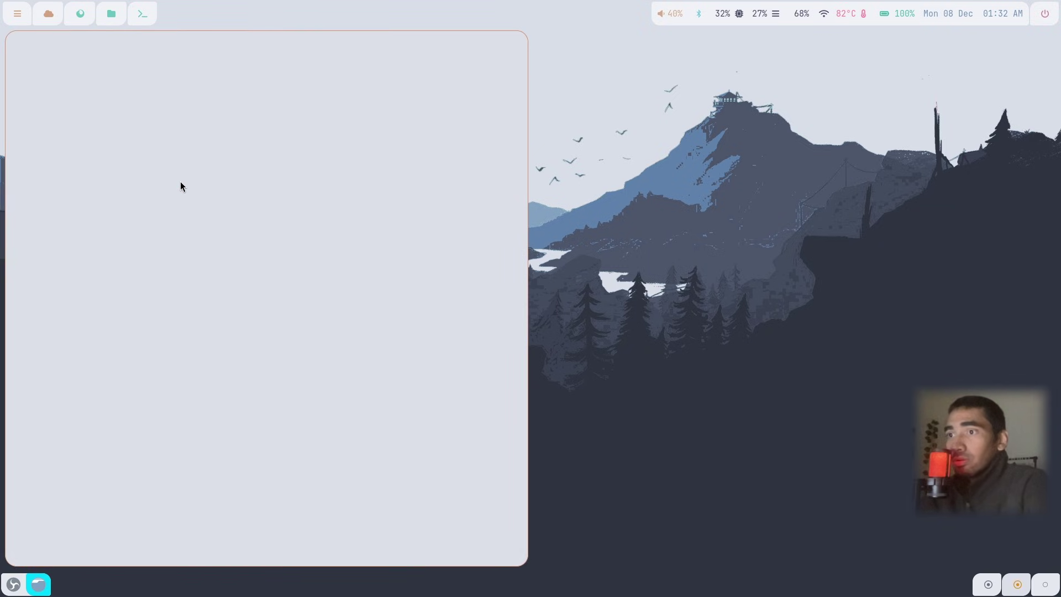
{"action": "double_click", "coordinate": [432, 138]}
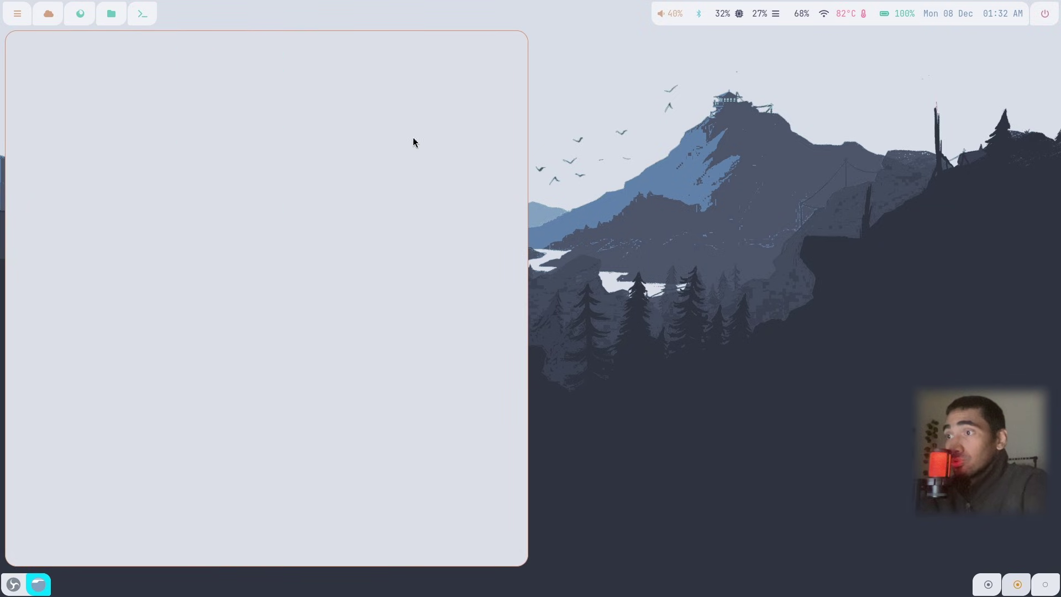
{"action": "double_click", "coordinate": [49, 69]}
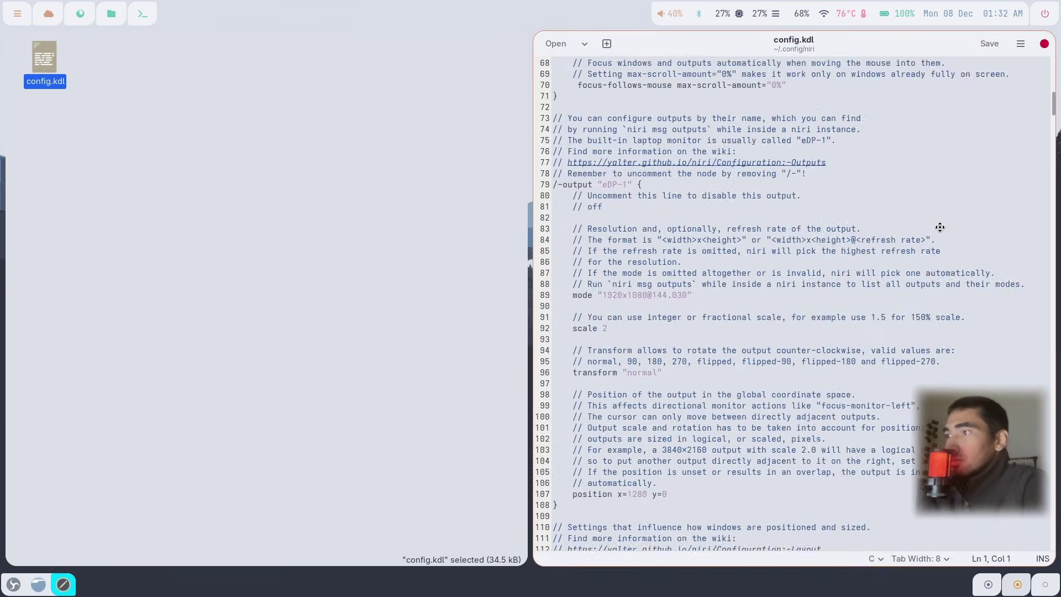
Turn off line numbers, the statusbar and current-line highlighting in the text editor's preferences, and close the preferences.
{"action": "left_click", "coordinate": [1019, 50]}
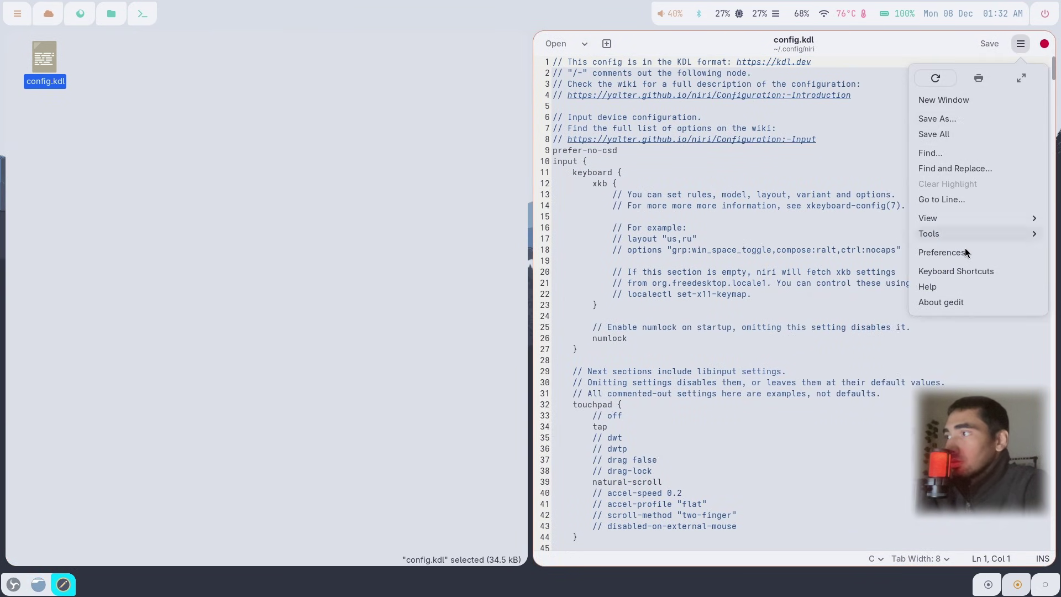
{"action": "left_click", "coordinate": [966, 248]}
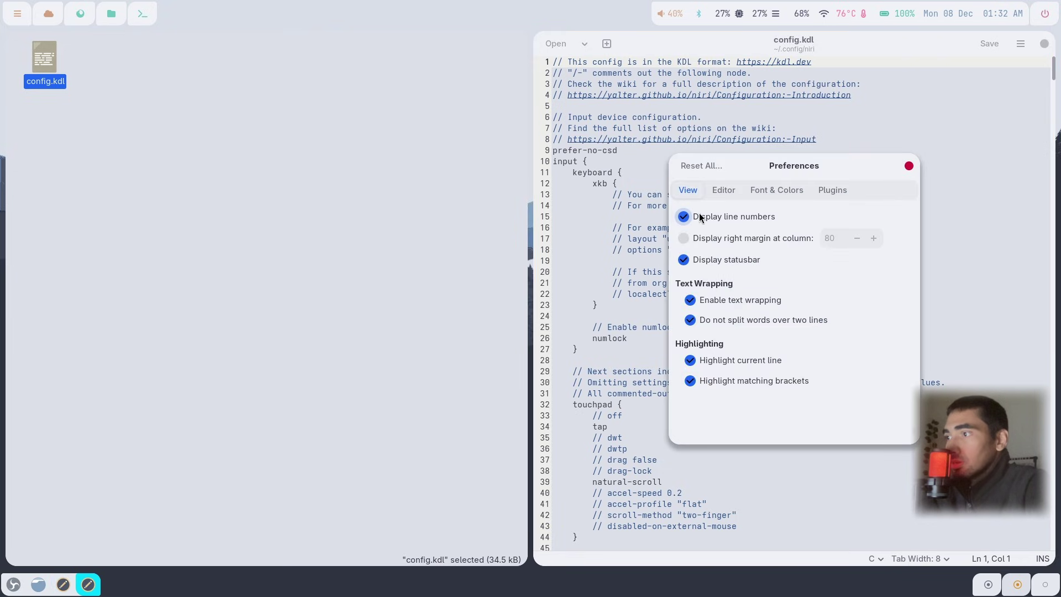
{"action": "left_click", "coordinate": [697, 215]}
{"action": "left_click", "coordinate": [702, 260]}
{"action": "left_click", "coordinate": [698, 369]}
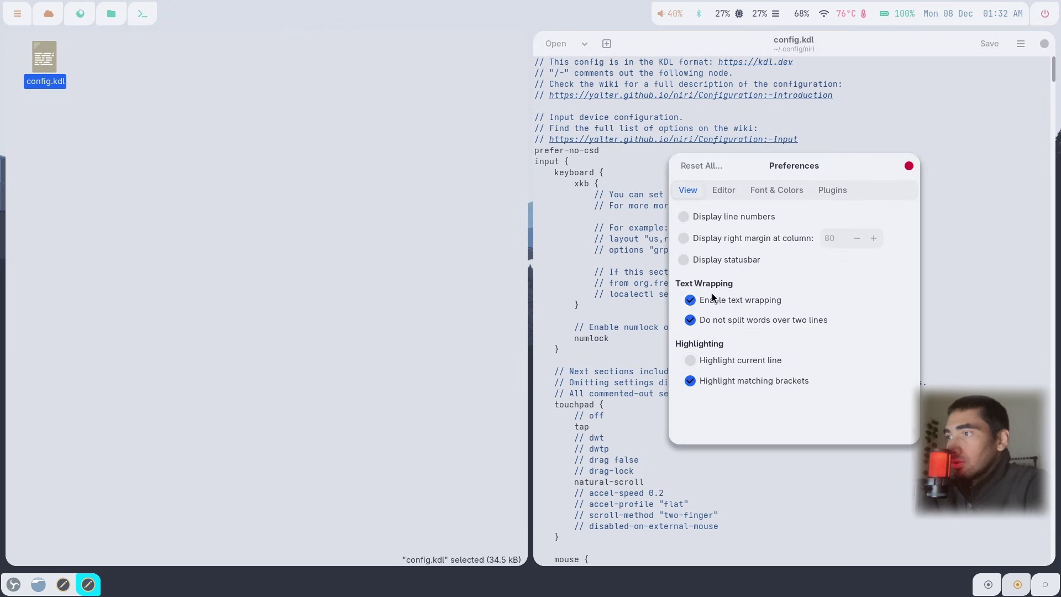
{"action": "left_click", "coordinate": [909, 166]}
{"action": "left_click", "coordinate": [881, 277]}
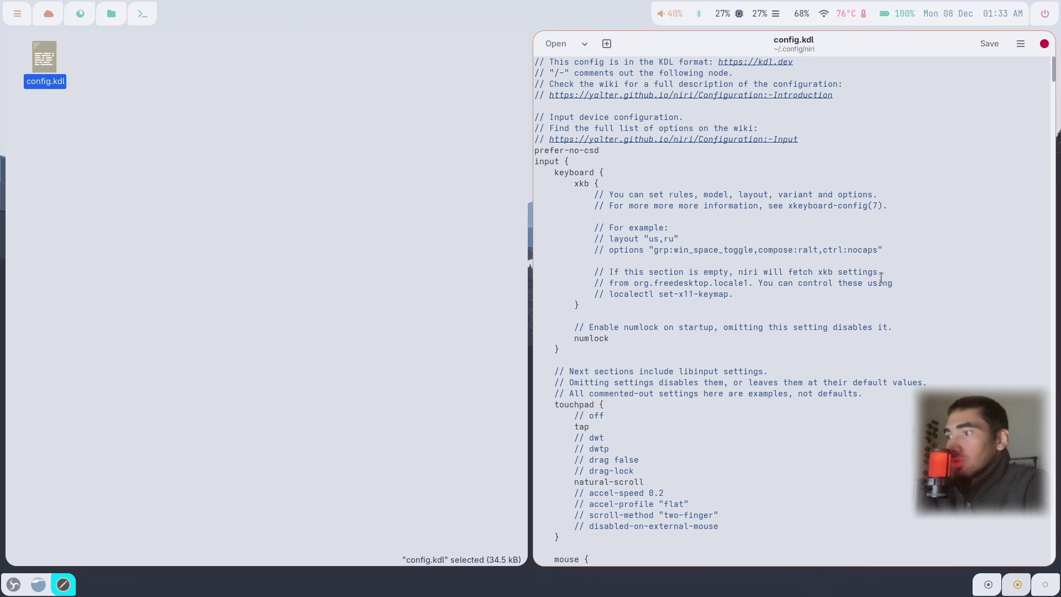
Search config.kdl for "binds", go to the binds section with the suggested program shortcuts and close the search.
{"action": "key", "text": "ctrl+f"}
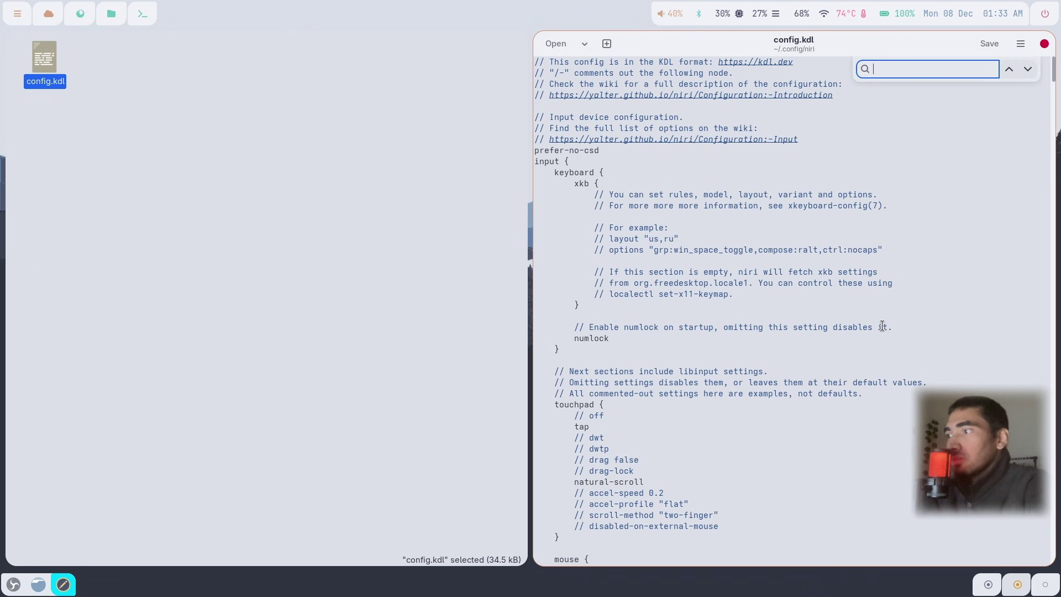
{"action": "type", "text": "binds"}
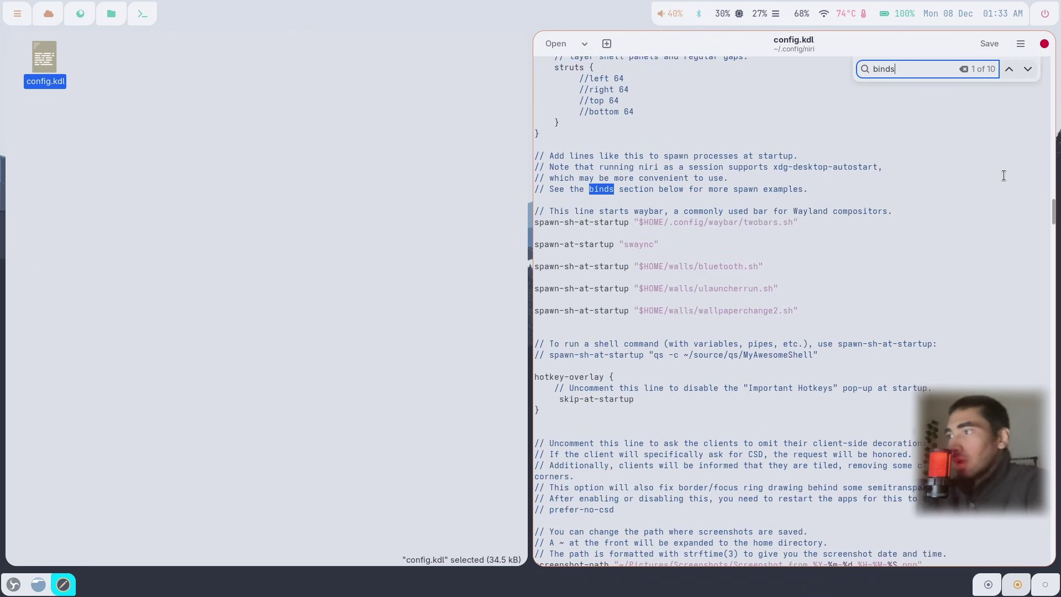
{"action": "left_click", "coordinate": [1027, 69]}
{"action": "left_click", "coordinate": [1028, 69]}
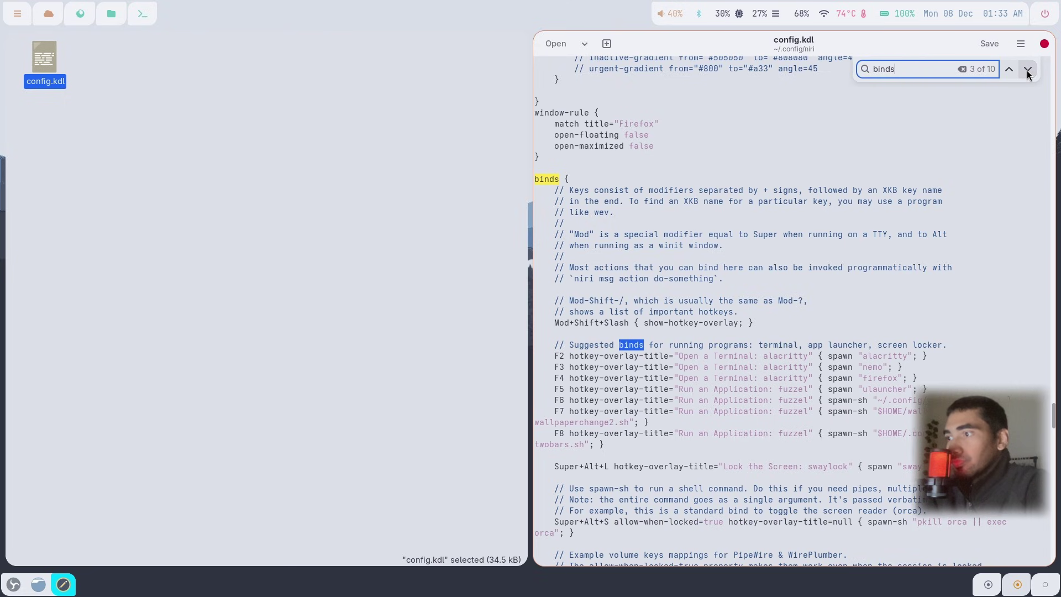
{"action": "scroll", "coordinate": [826, 292], "scroll_direction": "down", "scroll_amount": 6}
{"action": "scroll", "coordinate": [825, 292], "scroll_direction": "up", "scroll_amount": 3}
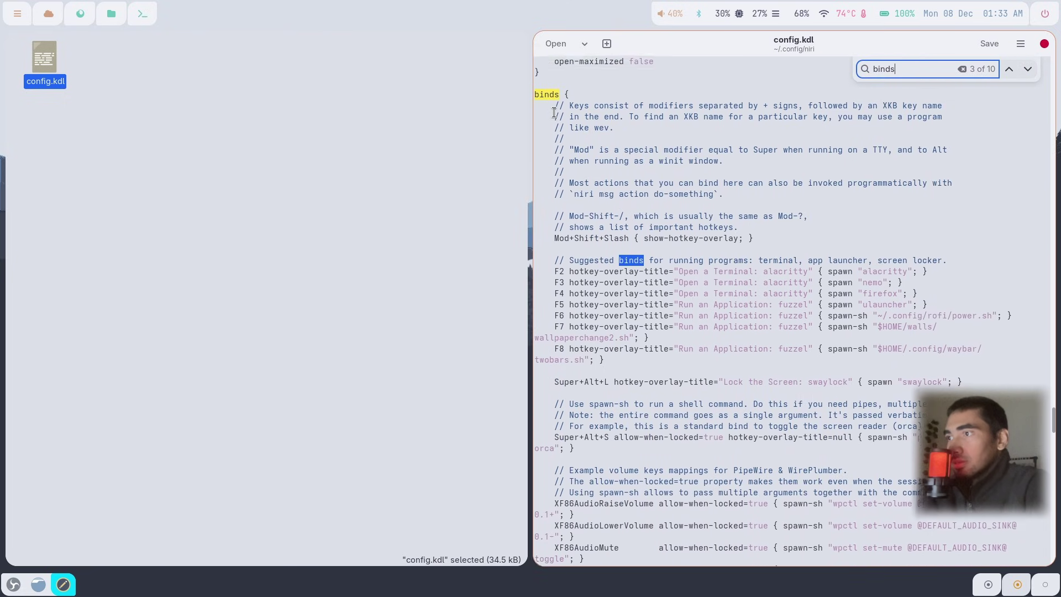
{"action": "scroll", "coordinate": [688, 336], "scroll_direction": "up", "scroll_amount": 3}
{"action": "key", "text": "Escape"}
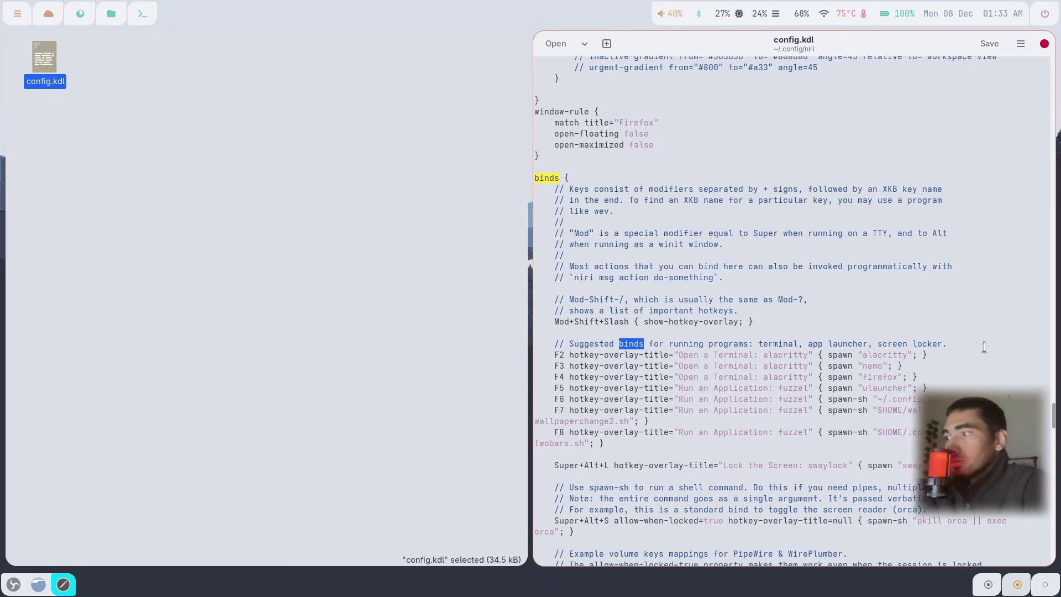
Review the key bindings in config.kdl, from the program launch shortcuts to the window and column focus and move binds.
{"action": "scroll", "coordinate": [792, 405], "scroll_direction": "down", "scroll_amount": 3}
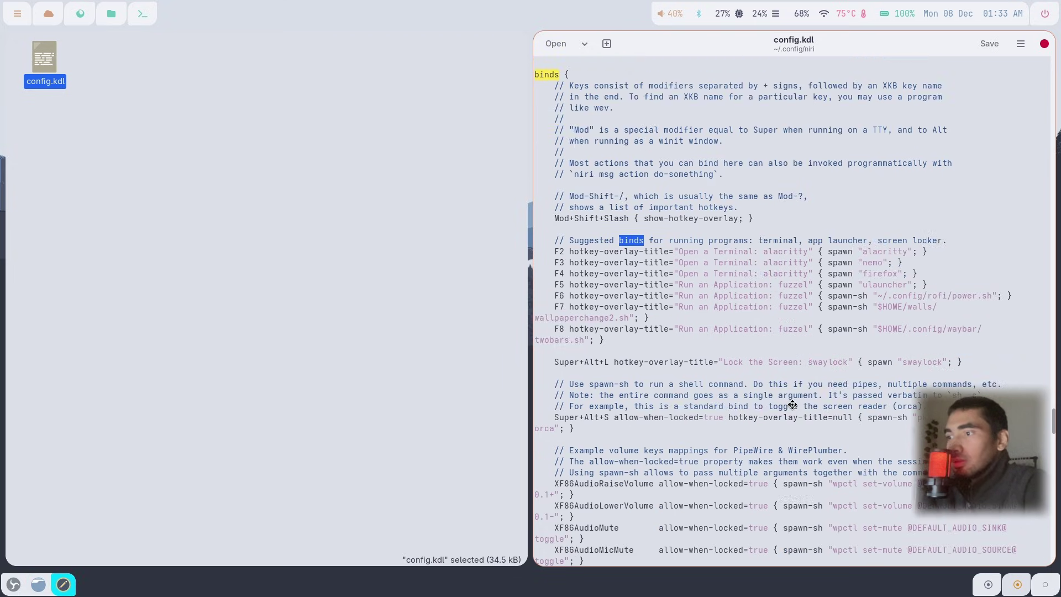
{"action": "scroll", "coordinate": [575, 252], "scroll_direction": "down", "scroll_amount": 1}
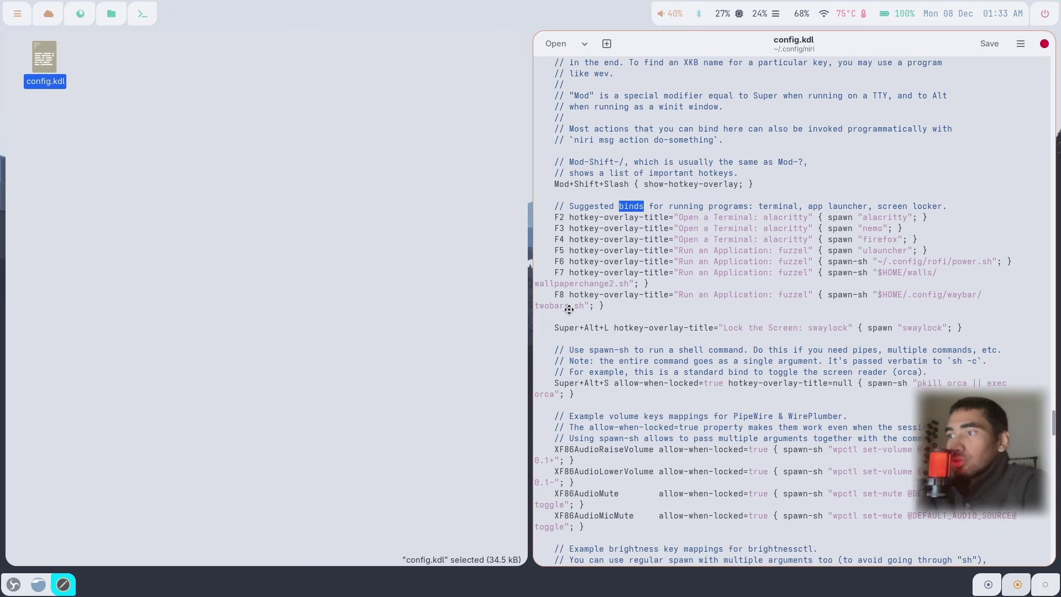
{"action": "scroll", "coordinate": [801, 381], "scroll_direction": "down", "scroll_amount": 11}
{"action": "scroll", "coordinate": [802, 381], "scroll_direction": "down", "scroll_amount": 6}
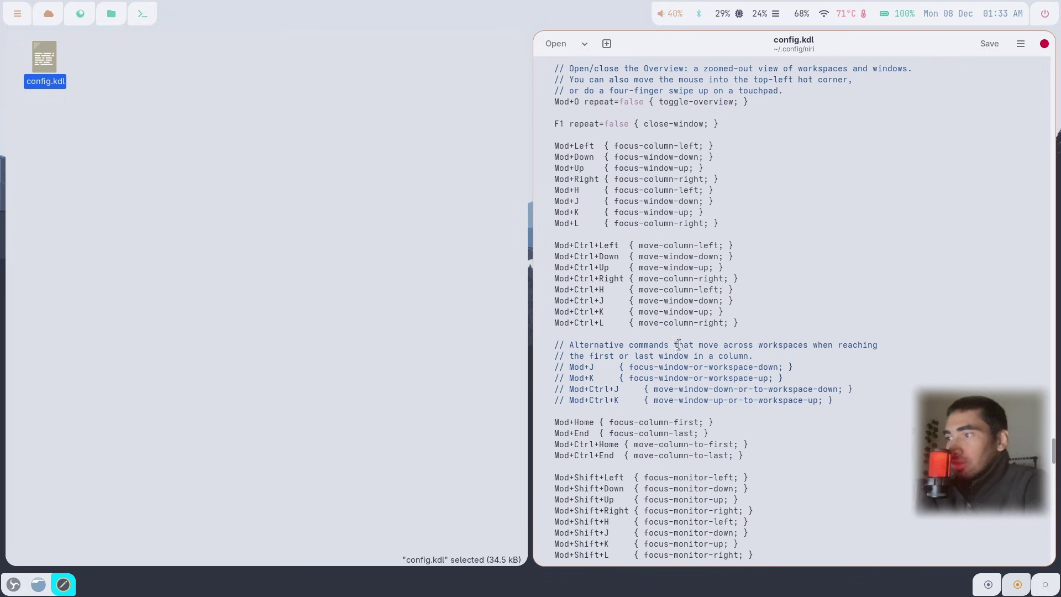
{"action": "scroll", "coordinate": [680, 350], "scroll_direction": "down", "scroll_amount": 5}
{"action": "scroll", "coordinate": [657, 249], "scroll_direction": "up", "scroll_amount": 5}
{"action": "scroll", "coordinate": [657, 250], "scroll_direction": "up", "scroll_amount": 1}
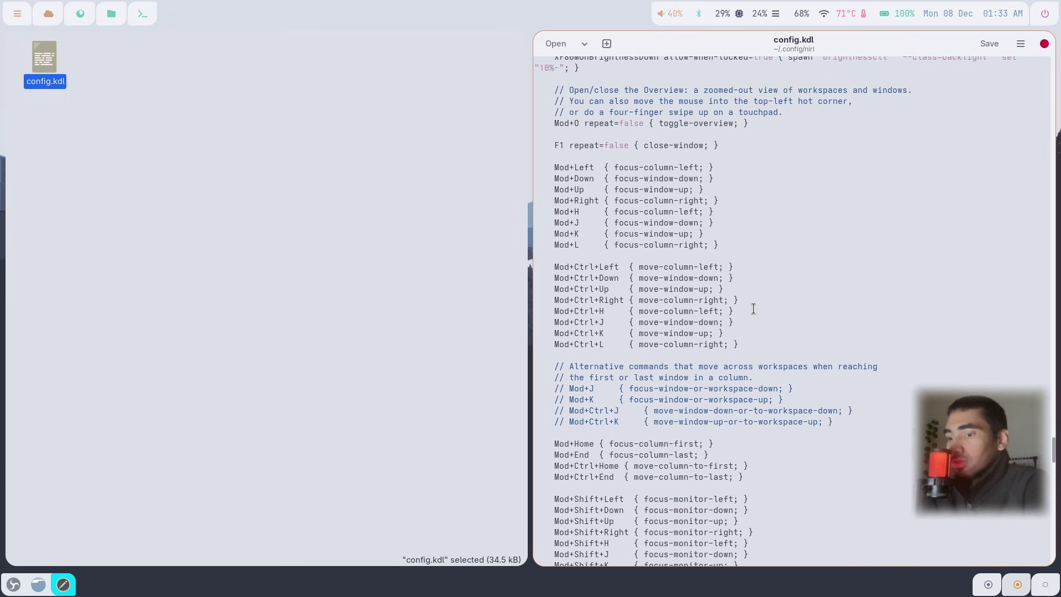
Cycle the config.kdl window through the preset column widths and return it to half the screen width.
{"action": "left_click_drag", "start_coordinate": [753, 309], "coordinate": [301, 464]}
{"action": "left_click_drag", "start_coordinate": [356, 383], "coordinate": [689, 279]}
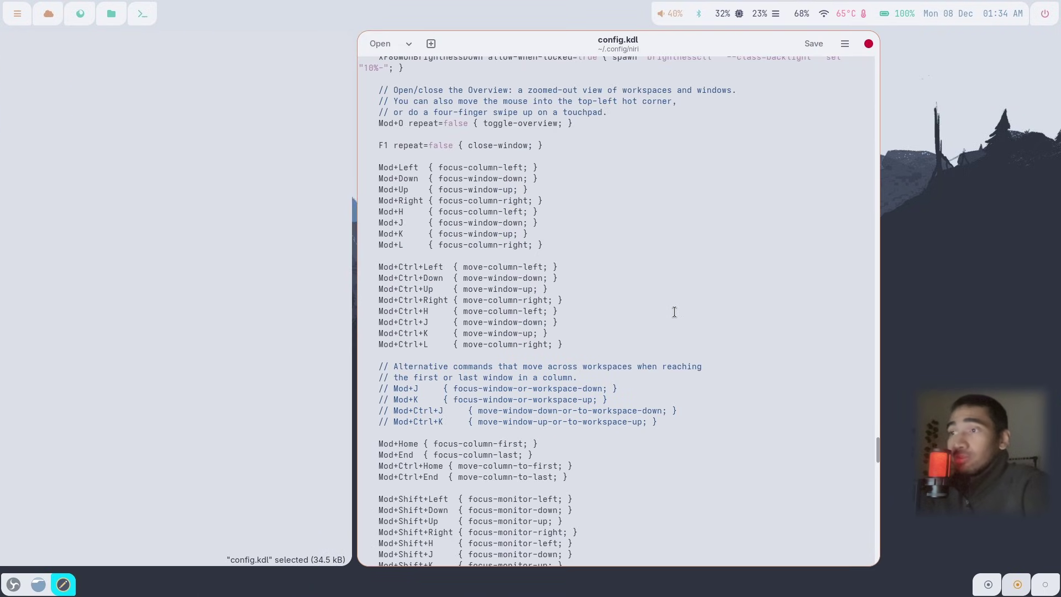
{"action": "key", "text": "super+r"}
{"action": "key", "text": "super+r"}
{"action": "key", "text": "super+r"}
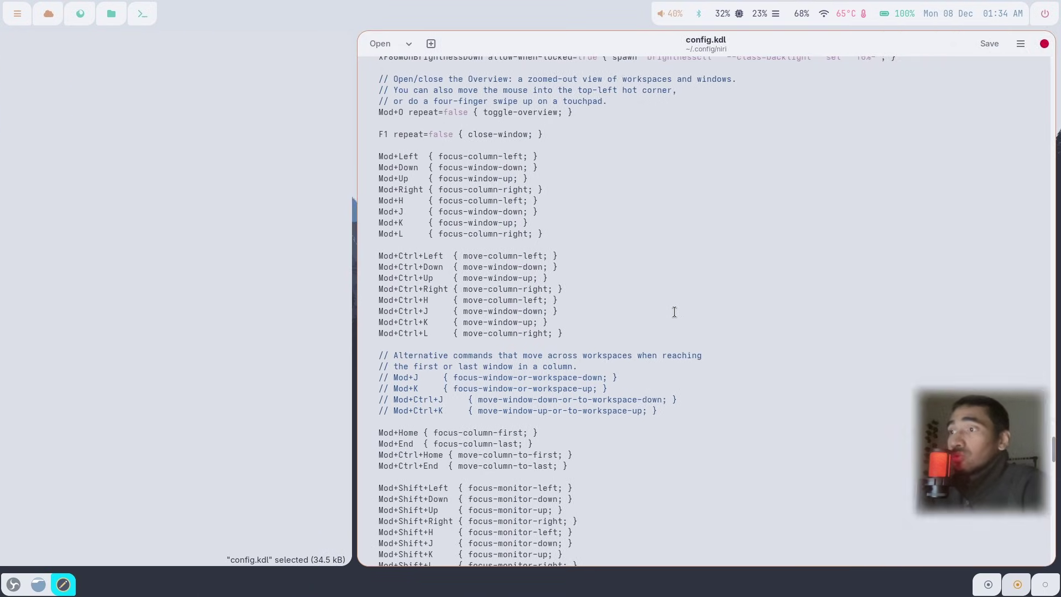
{"action": "key", "text": "super+r"}
{"action": "key", "text": "super+r"}
{"action": "key", "text": "super+r"}
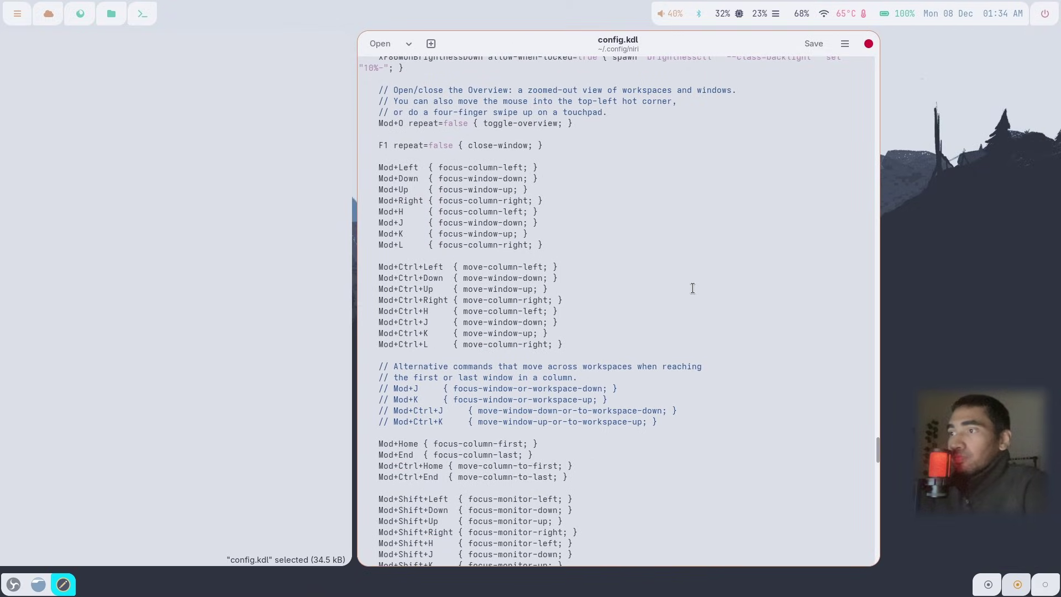
Examine the column, window and monitor focus and move binds in config.kdl, plus the volume and brightness key mappings.
{"action": "scroll", "coordinate": [660, 334], "scroll_direction": "down", "scroll_amount": 5}
{"action": "scroll", "coordinate": [652, 348], "scroll_direction": "up", "scroll_amount": 4}
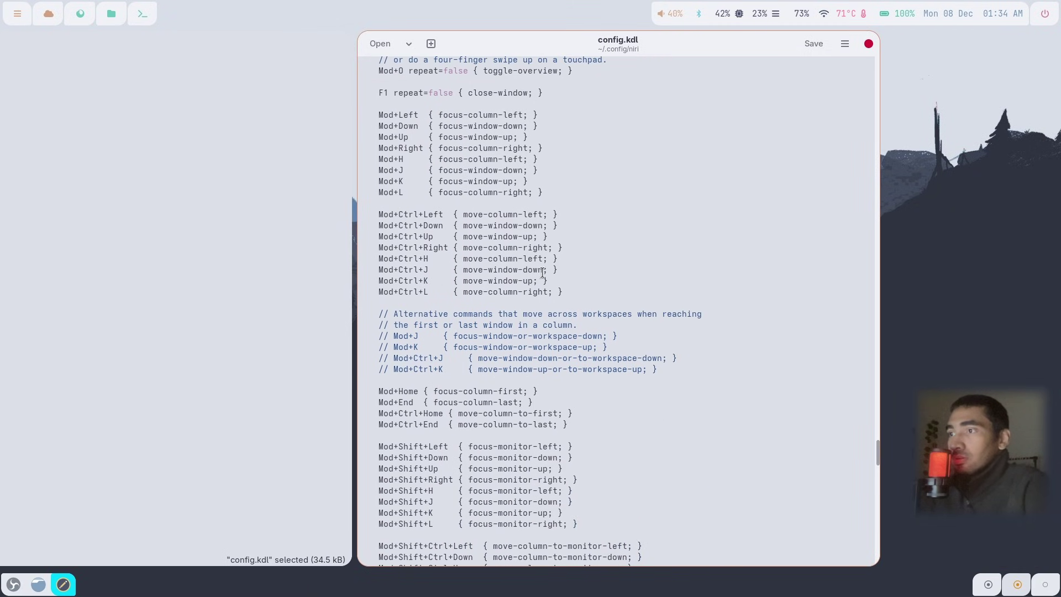
{"action": "scroll", "coordinate": [645, 364], "scroll_direction": "down", "scroll_amount": 5}
{"action": "scroll", "coordinate": [645, 364], "scroll_direction": "up", "scroll_amount": 5}
{"action": "scroll", "coordinate": [635, 343], "scroll_direction": "down", "scroll_amount": 1}
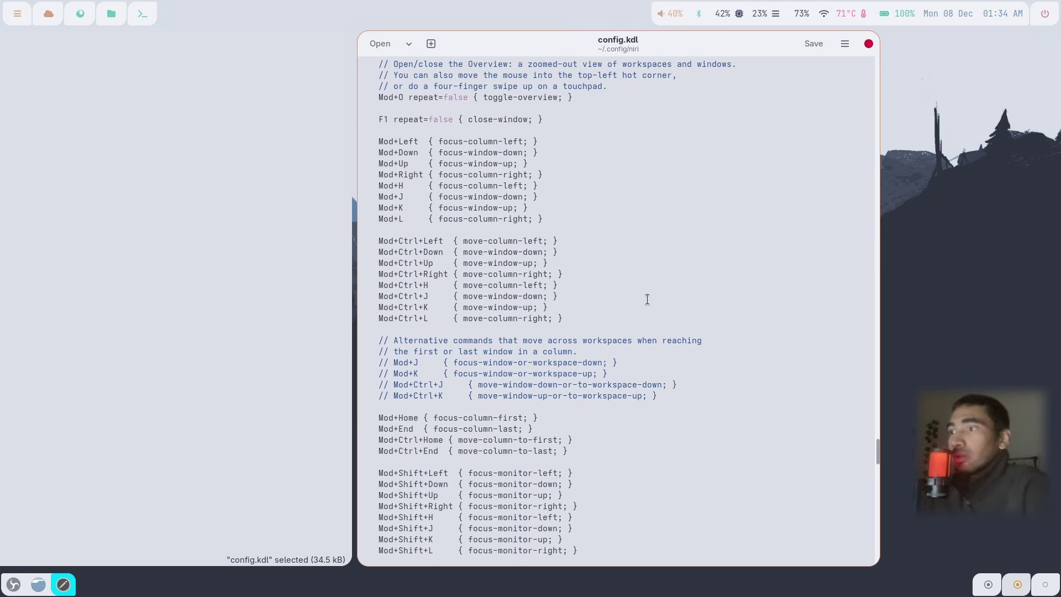
{"action": "scroll", "coordinate": [658, 309], "scroll_direction": "down", "scroll_amount": 10}
{"action": "scroll", "coordinate": [678, 322], "scroll_direction": "up", "scroll_amount": 8}
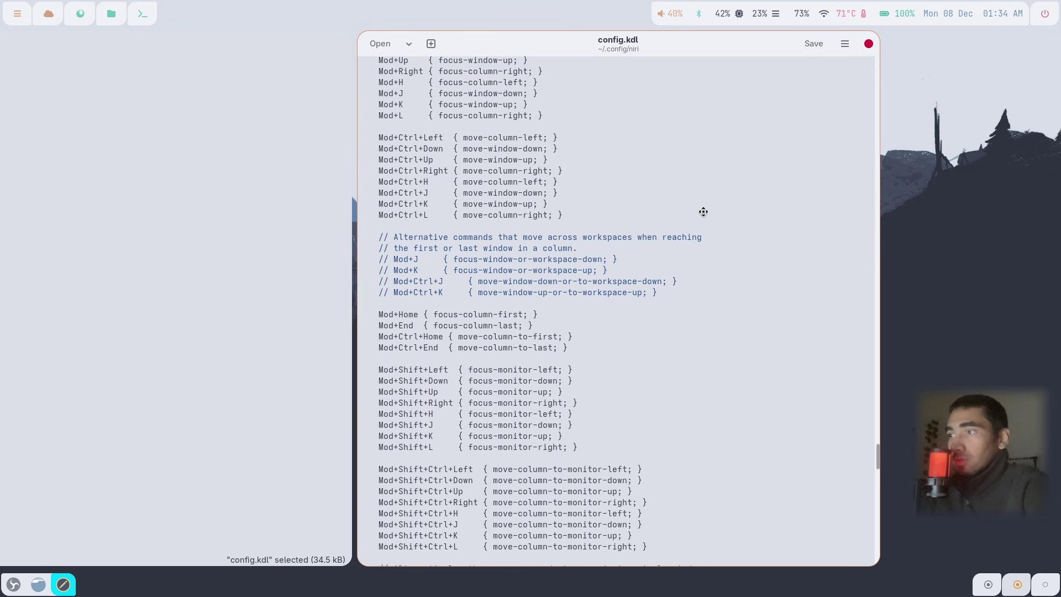
{"action": "scroll", "coordinate": [702, 255], "scroll_direction": "up", "scroll_amount": 9}
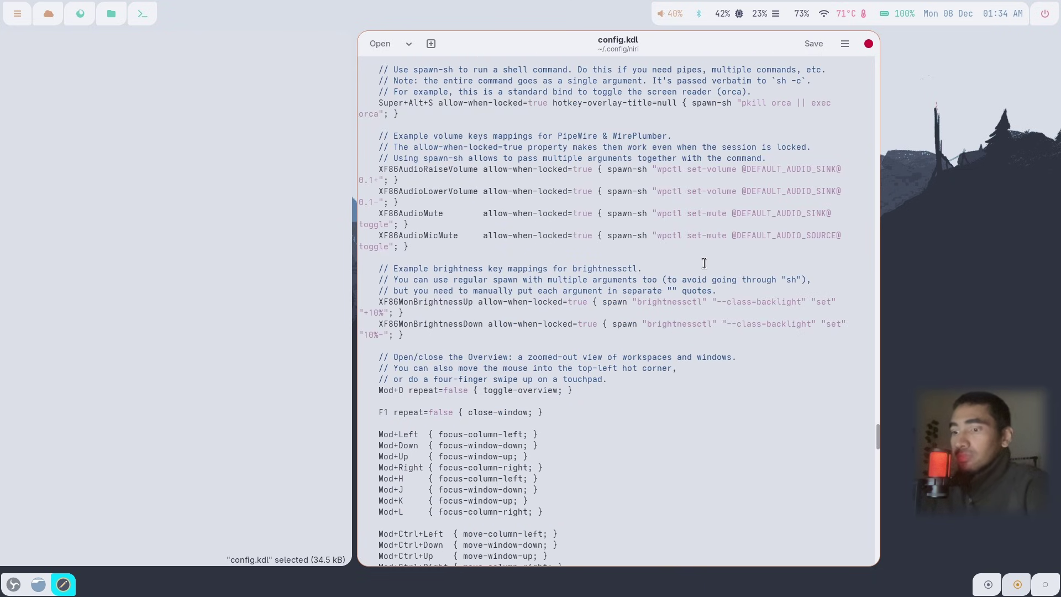
Search config.kdl for "firefox" and step through the matches to the window rule that matches the title Firefox.
{"action": "key", "text": "ctrl+f"}
{"action": "type", "text": "fire"}
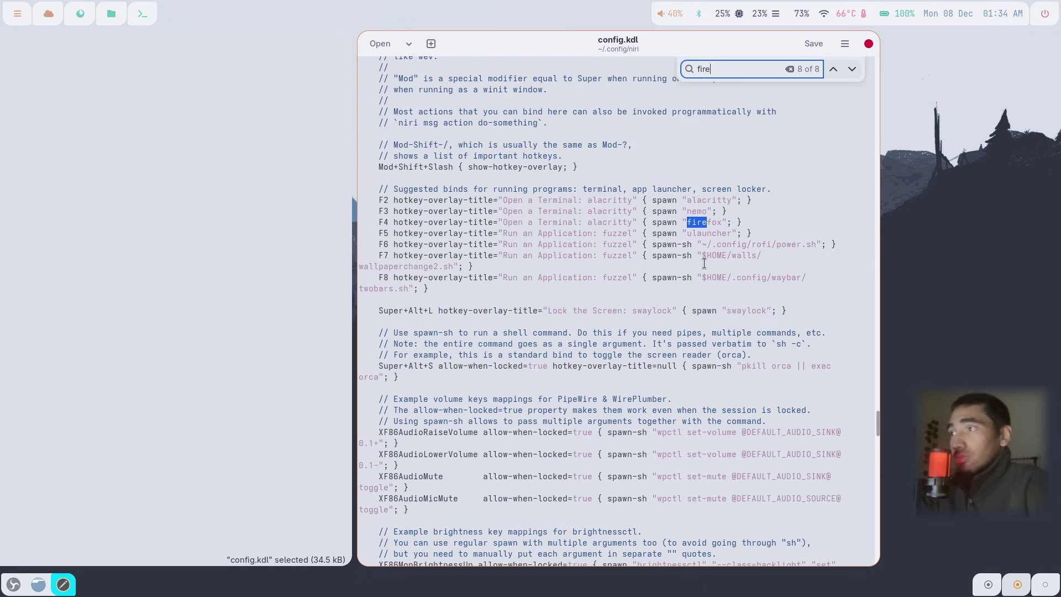
{"action": "type", "text": "fox"}
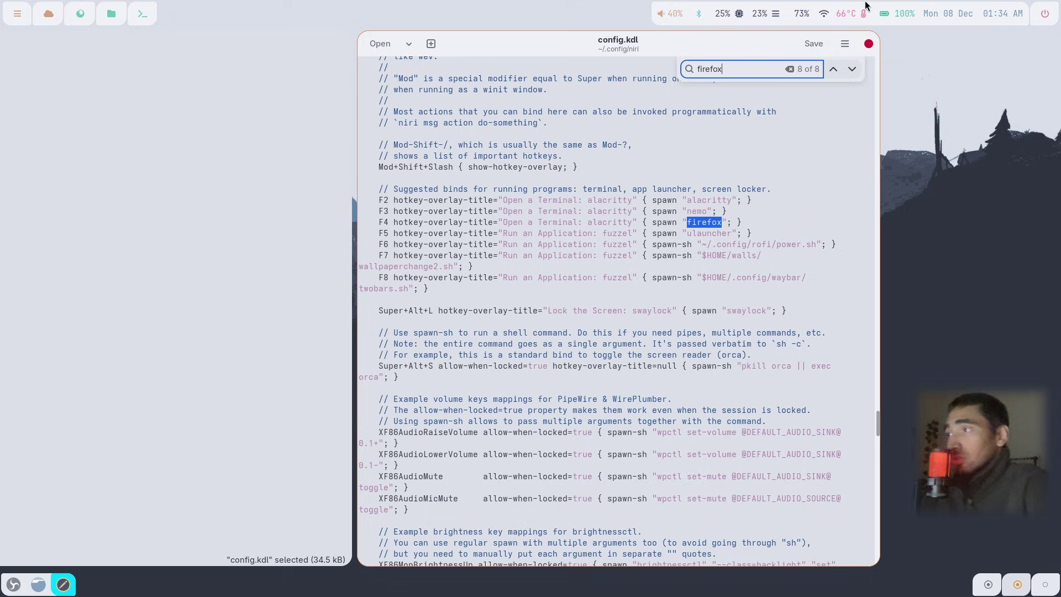
{"action": "left_click", "coordinate": [854, 67]}
{"action": "left_click", "coordinate": [854, 68]}
{"action": "left_click", "coordinate": [854, 68]}
{"action": "left_click", "coordinate": [854, 68]}
{"action": "left_click", "coordinate": [854, 68]}
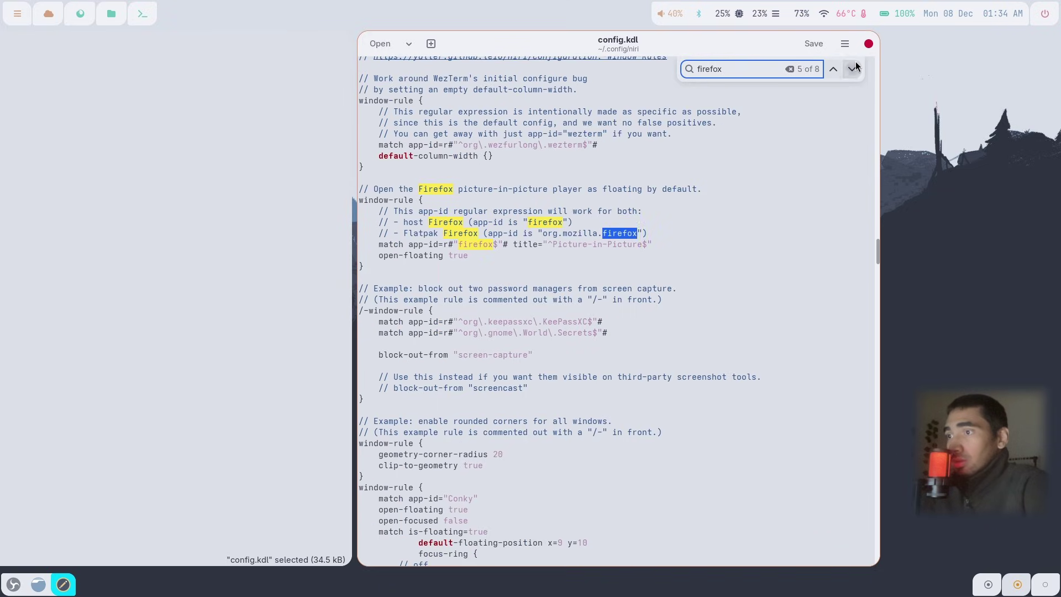
{"action": "left_click", "coordinate": [854, 67]}
{"action": "left_click", "coordinate": [854, 67]}
{"action": "left_click", "coordinate": [854, 68]}
{"action": "left_click", "coordinate": [854, 68]}
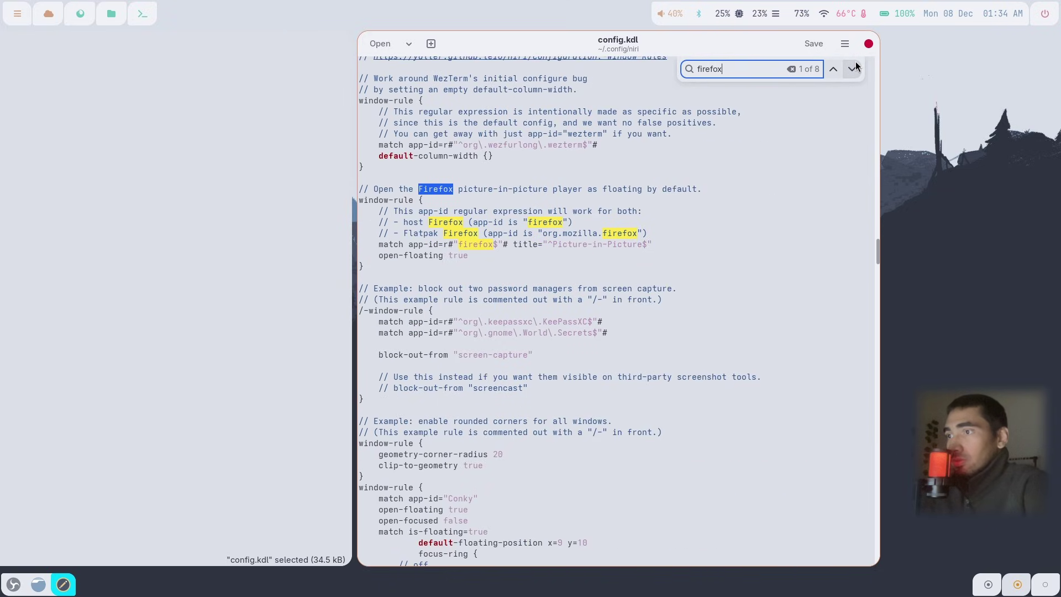
{"action": "left_click", "coordinate": [855, 68]}
{"action": "left_click", "coordinate": [855, 67]}
{"action": "left_click", "coordinate": [855, 68]}
{"action": "left_click", "coordinate": [855, 68]}
{"action": "left_click", "coordinate": [855, 67]}
{"action": "left_click", "coordinate": [855, 67]}
Set open-maximized to true in the Firefox window rule, save config.kdl and launch Firefox to test the rule.
{"action": "left_click", "coordinate": [482, 202]}
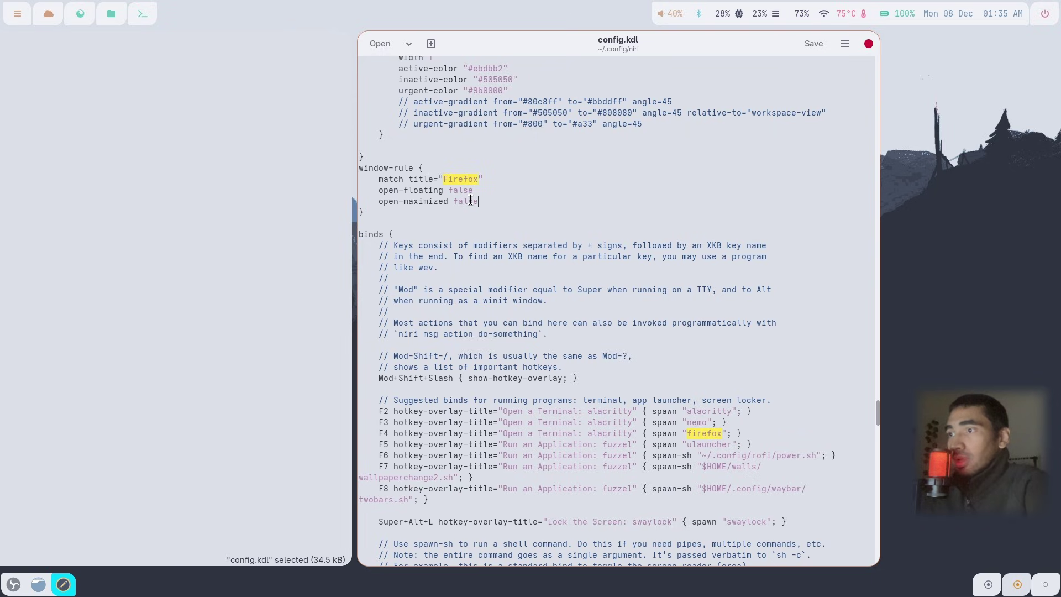
{"action": "double_click", "coordinate": [471, 201]}
{"action": "type", "text": "tru"}
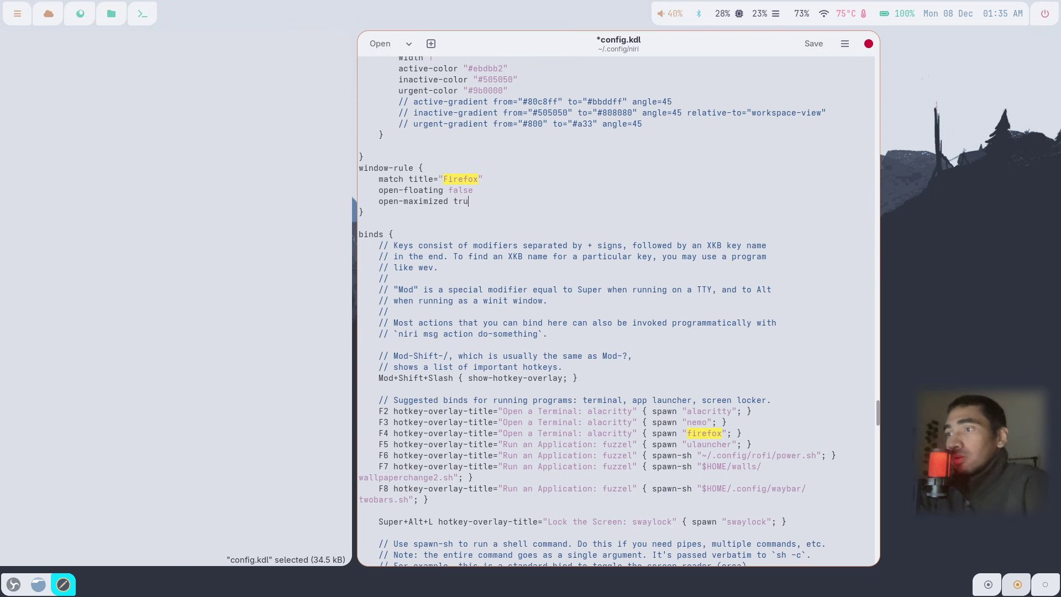
{"action": "key", "text": "ctrl+s"}
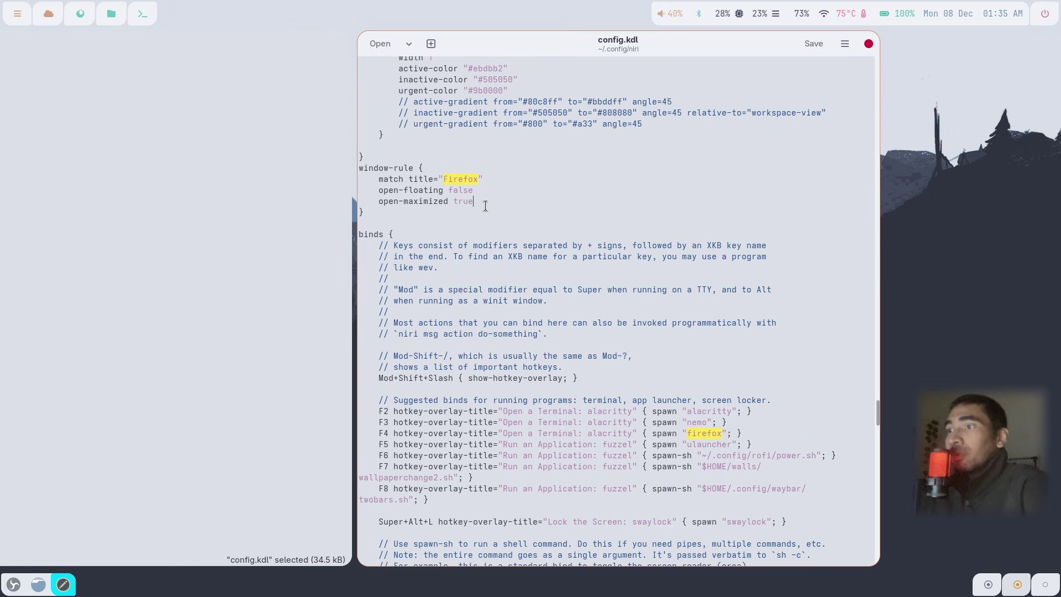
{"action": "key", "text": "F4"}
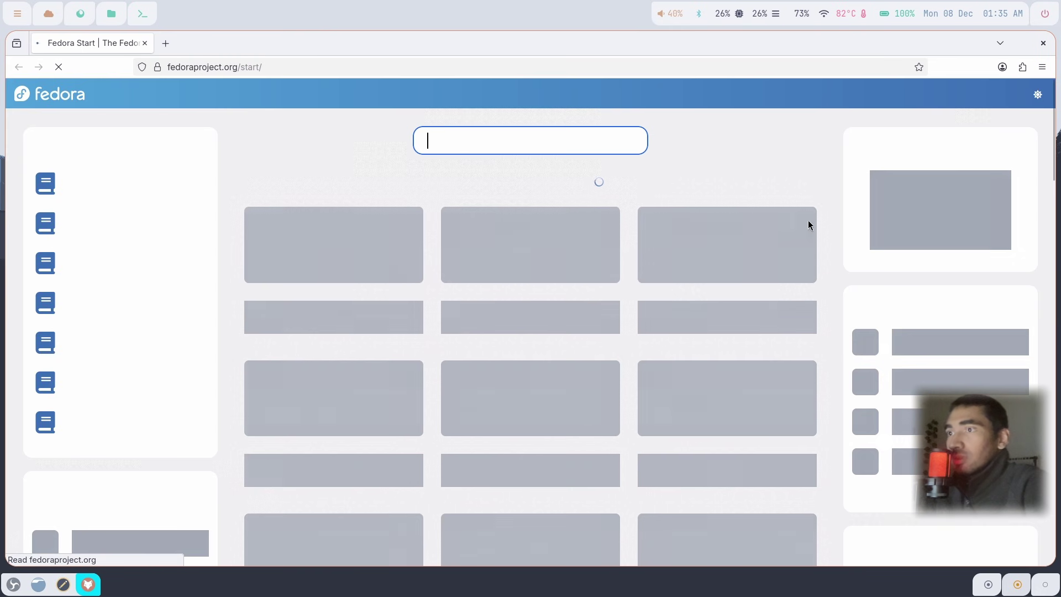
Open Firefox's Add-ons Manager, close the Fedora Start tab and search the add-ons for "catppuccin".
{"action": "left_click", "coordinate": [1043, 66]}
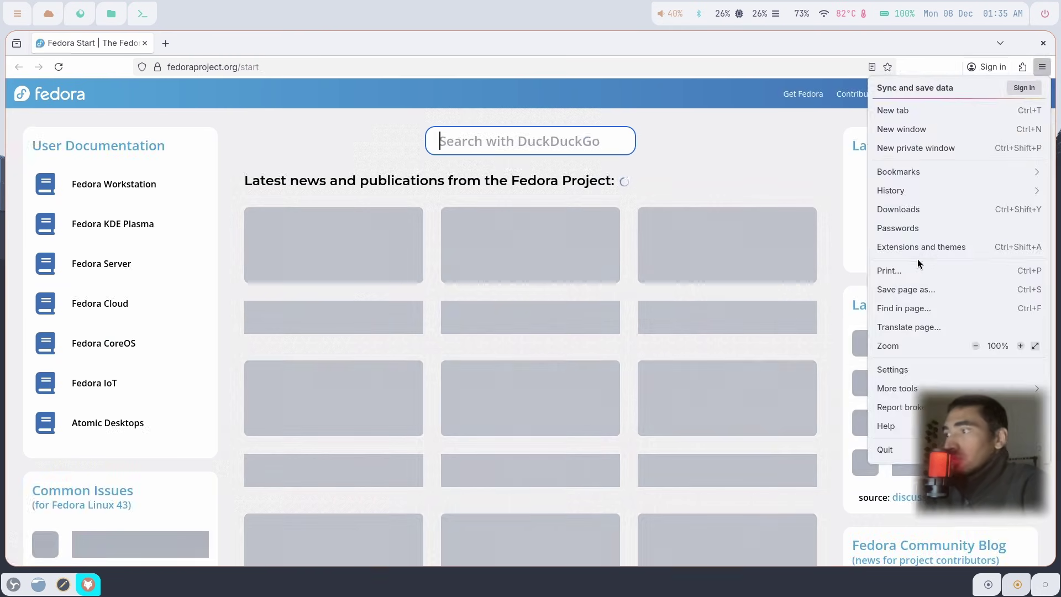
{"action": "left_click", "coordinate": [918, 250]}
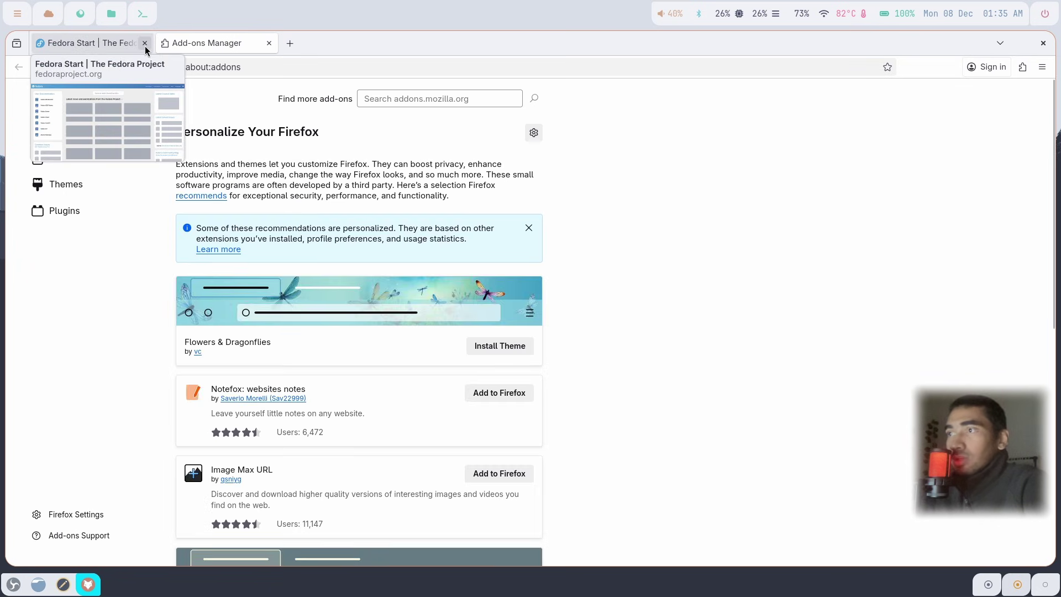
{"action": "left_click", "coordinate": [144, 43]}
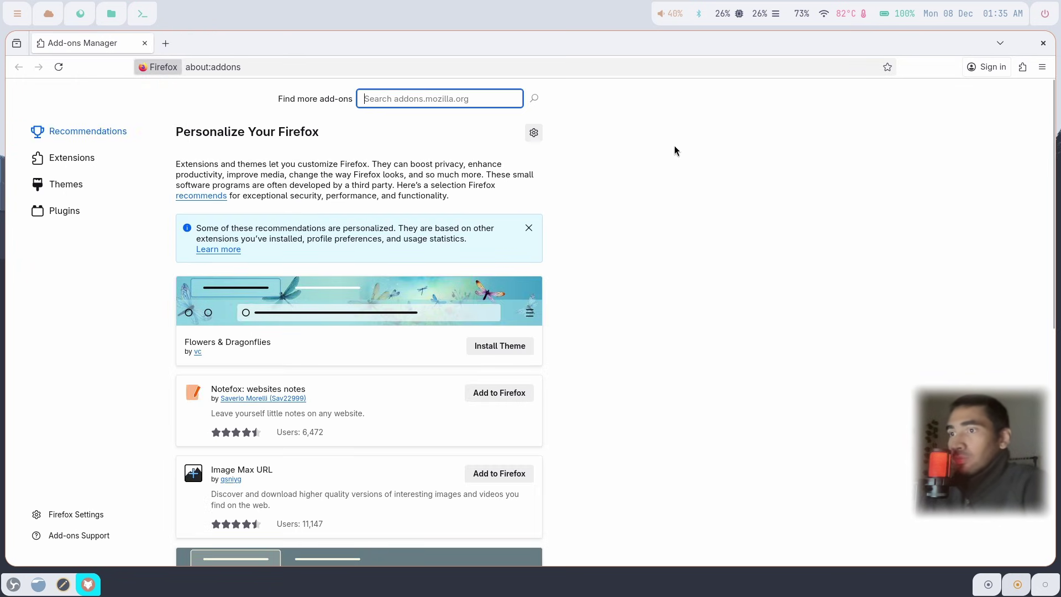
{"action": "type", "text": "cat"}
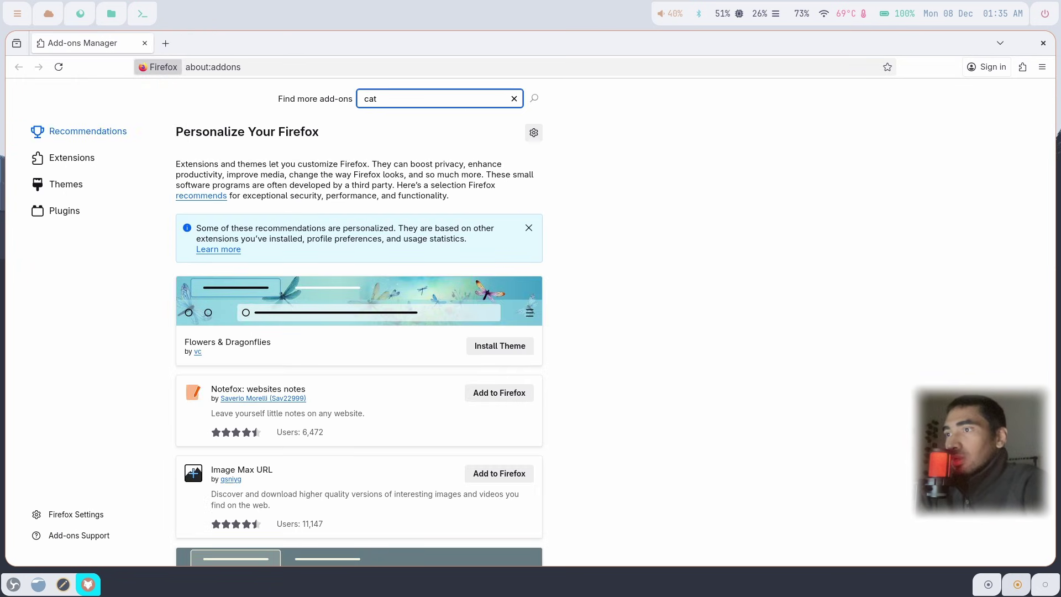
{"action": "type", "text": "ppucin"}
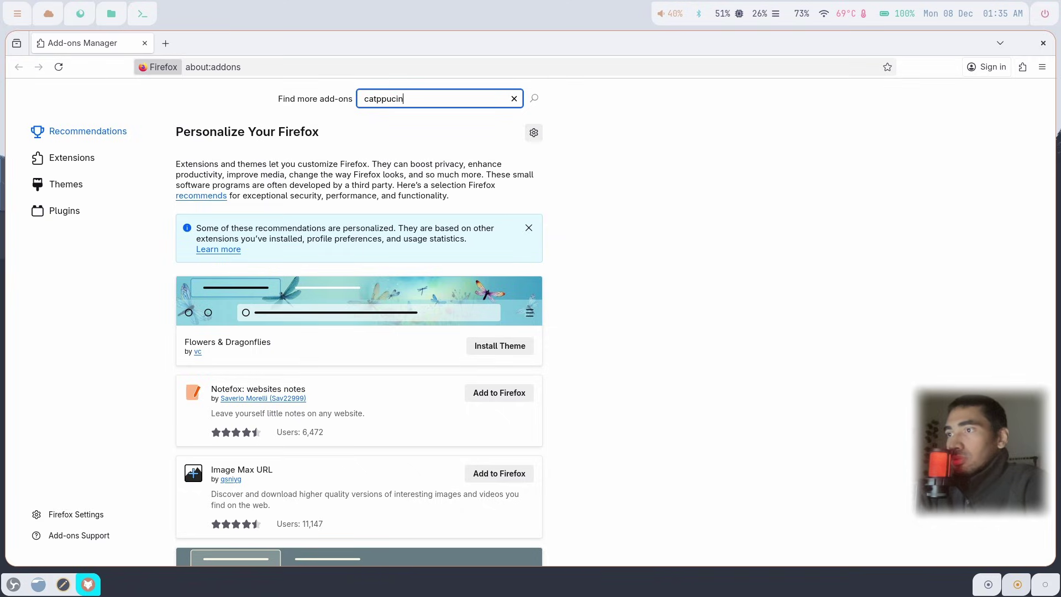
{"action": "key", "text": "Return"}
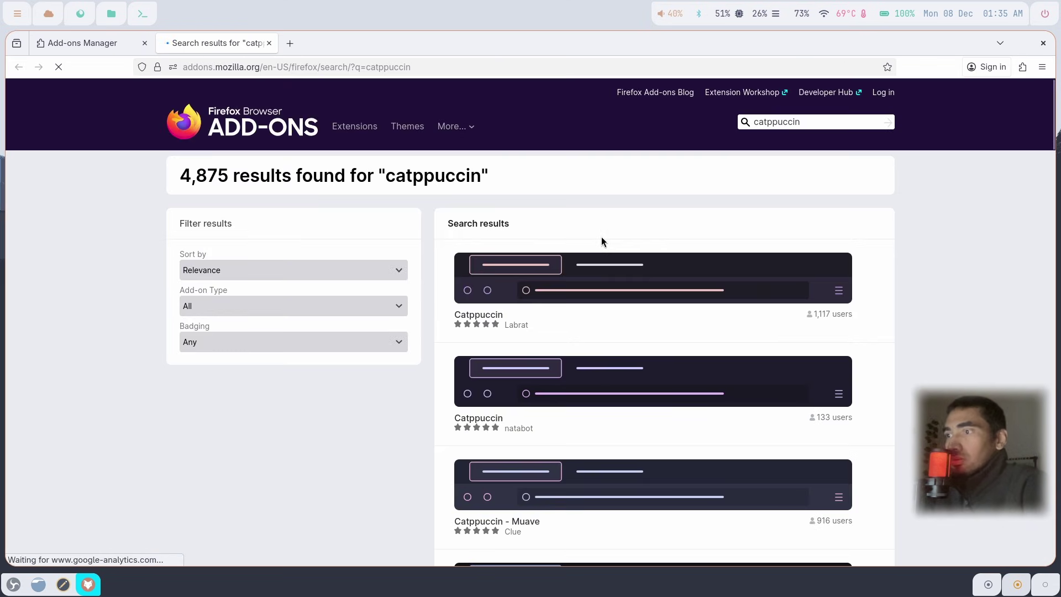
Pick the Catppuccin - Muave theme from the search results, install it and approve adding it to Firefox.
{"action": "scroll", "coordinate": [961, 365], "scroll_direction": "down", "scroll_amount": 10}
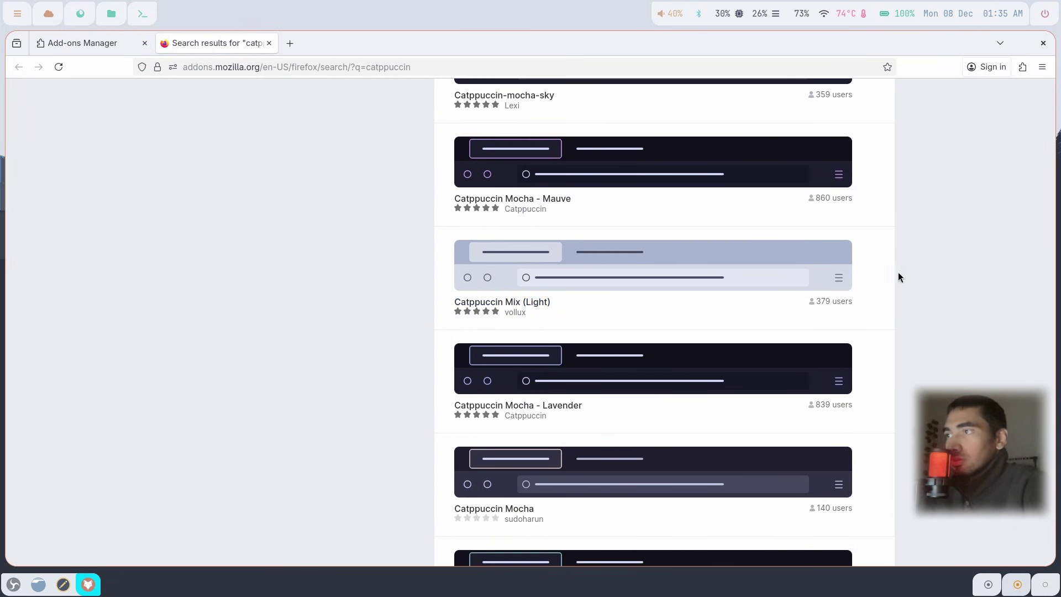
{"action": "scroll", "coordinate": [907, 274], "scroll_direction": "up", "scroll_amount": 5}
{"action": "scroll", "coordinate": [908, 274], "scroll_direction": "up", "scroll_amount": 4}
{"action": "scroll", "coordinate": [908, 274], "scroll_direction": "down", "scroll_amount": 3}
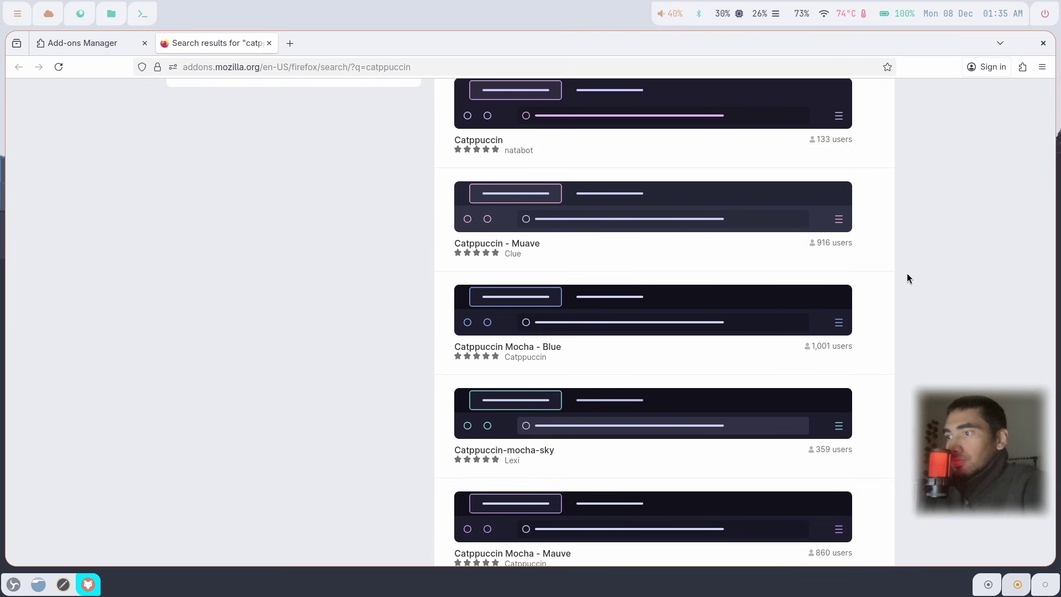
{"action": "left_click", "coordinate": [733, 213]}
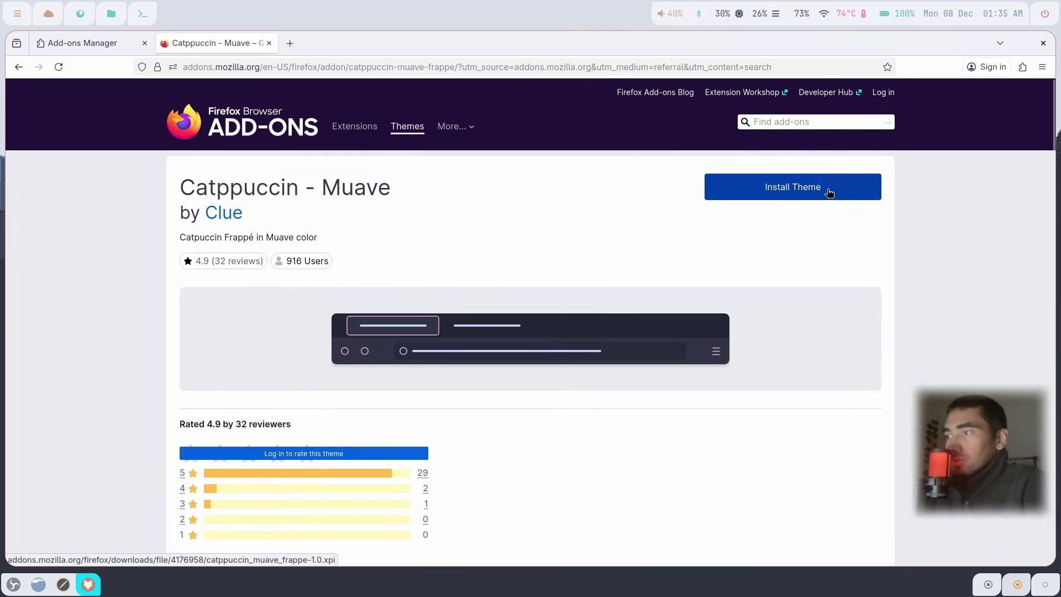
{"action": "left_click", "coordinate": [830, 190]}
{"action": "left_click", "coordinate": [1006, 139]}
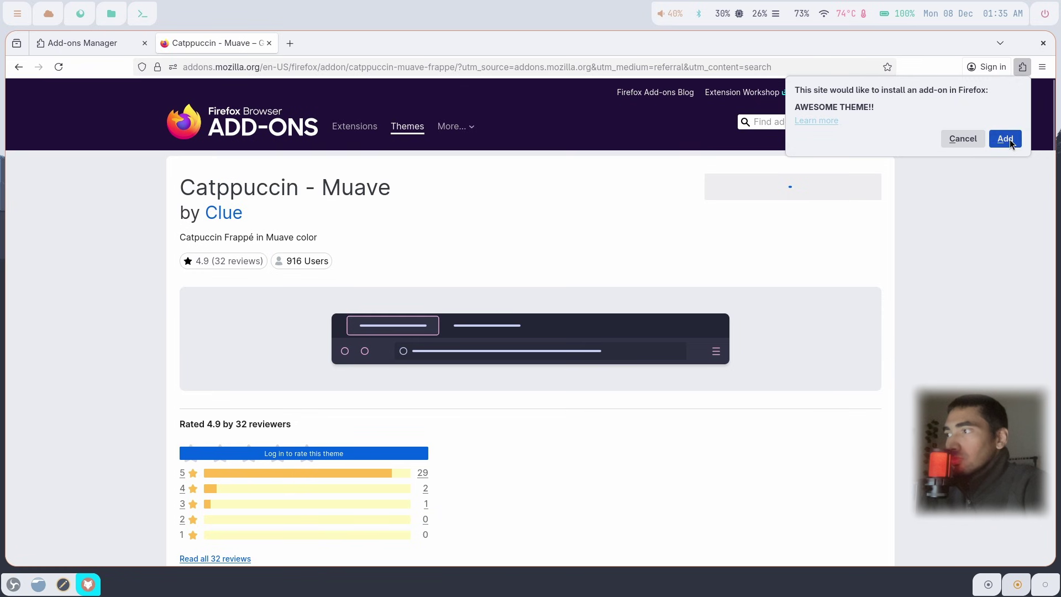
{"action": "left_click", "coordinate": [1026, 136]}
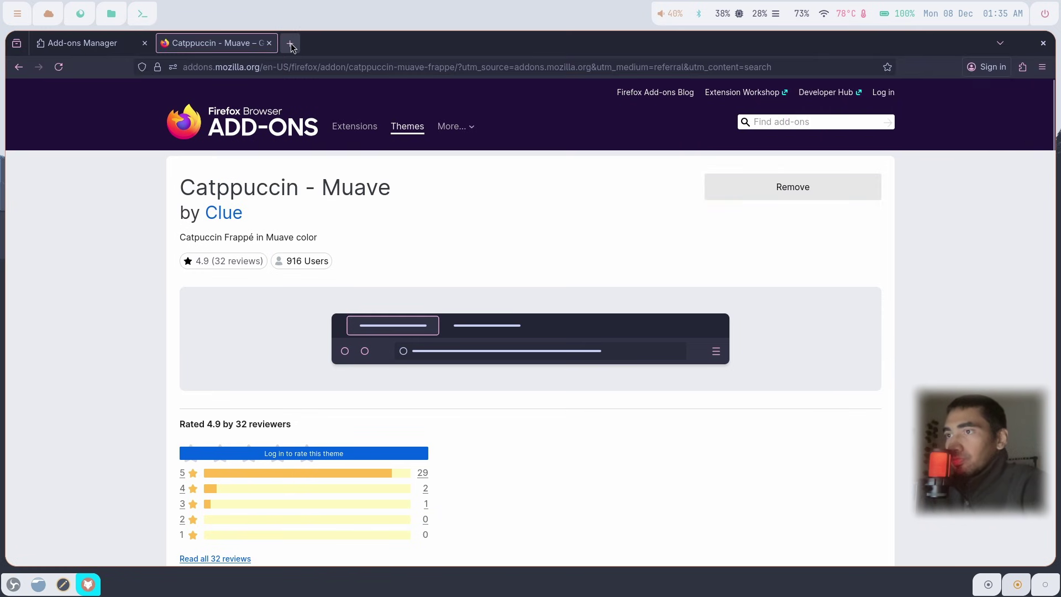
Set Firefox's homepage and new windows to Firefox Home (Default), and close Firefox and the other open windows.
{"action": "left_click", "coordinate": [85, 42]}
{"action": "left_click", "coordinate": [70, 514]}
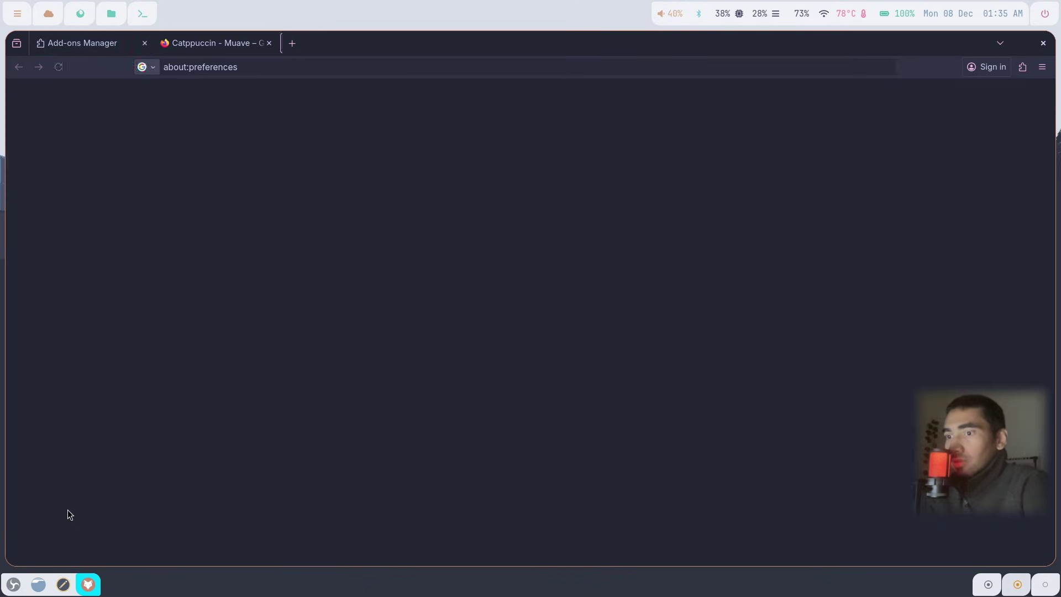
{"action": "left_click", "coordinate": [66, 159]}
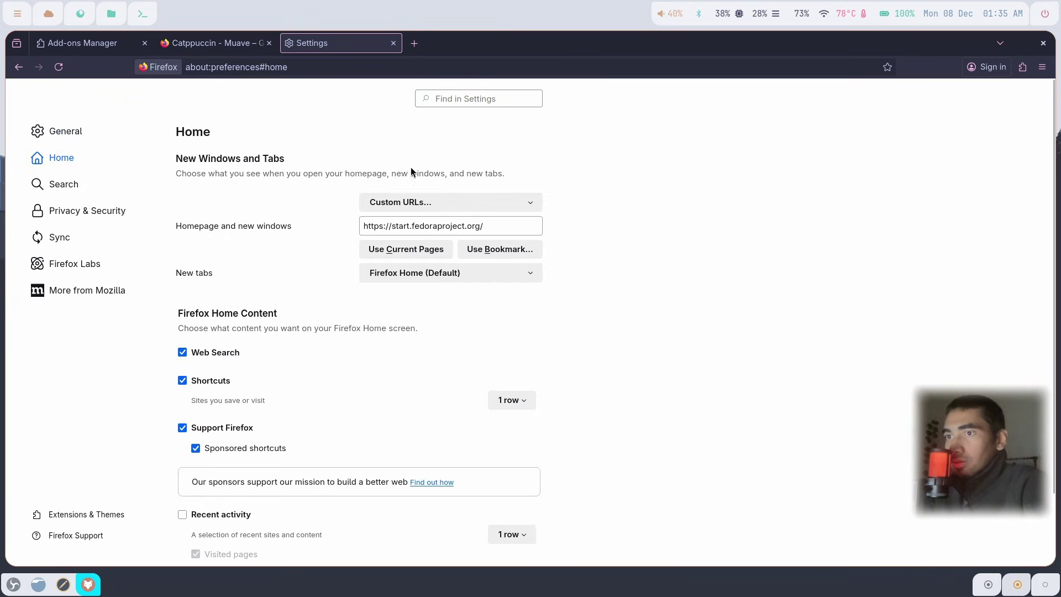
{"action": "left_click", "coordinate": [446, 203]}
{"action": "left_click", "coordinate": [416, 220]}
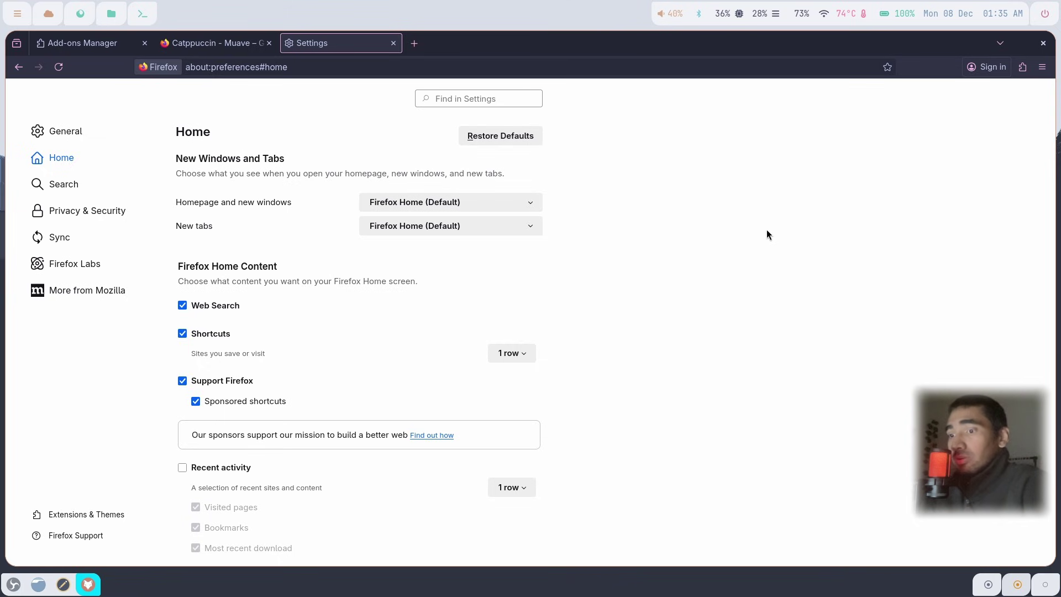
{"action": "key", "text": "super+q"}
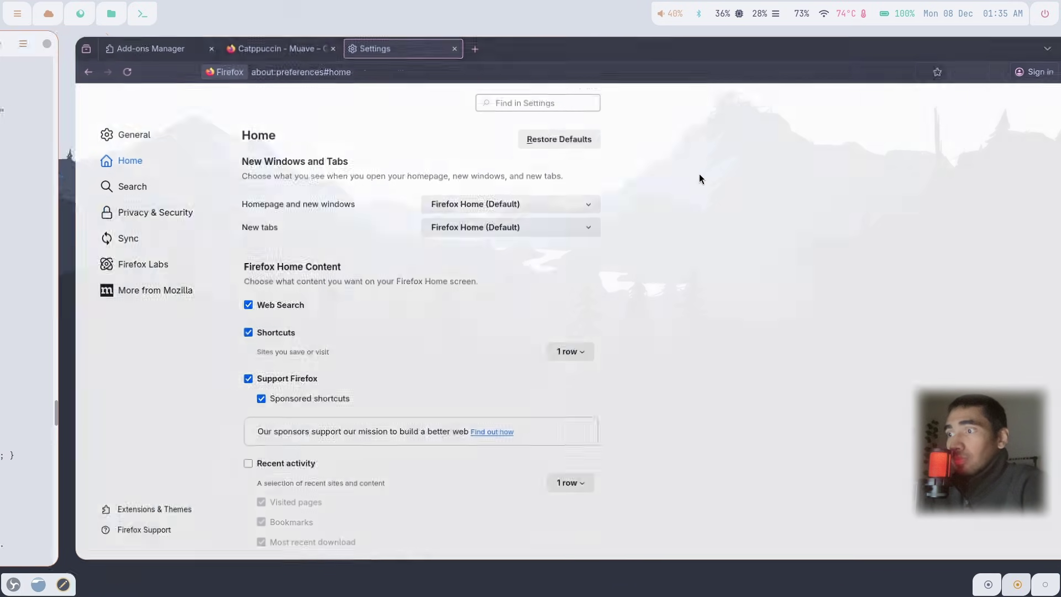
{"action": "key", "text": "super+q"}
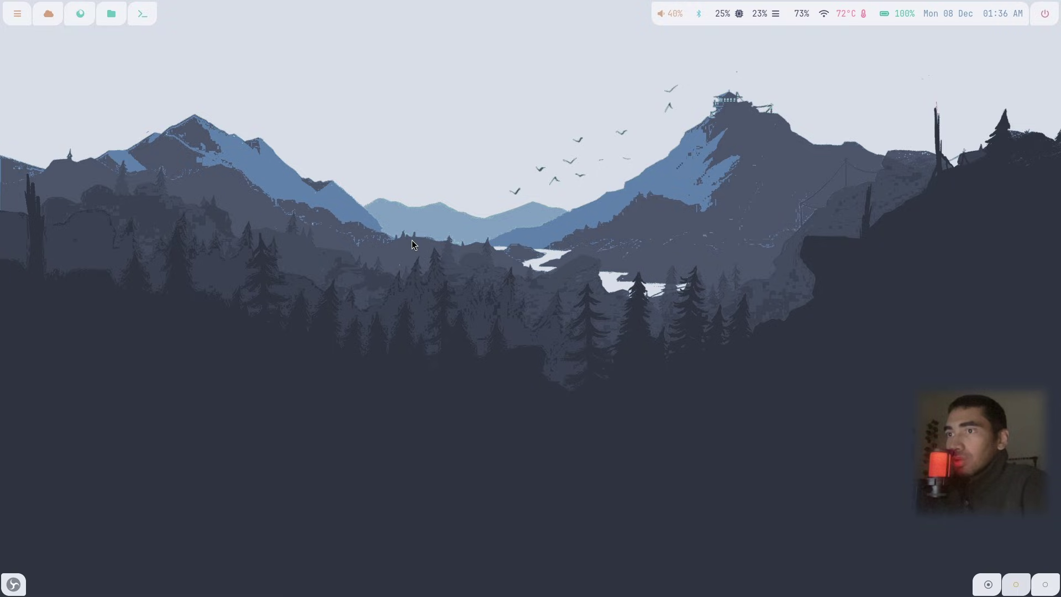
Open two terminals and the file manager as tiled windows, and close all of them again.
{"action": "key", "text": "super+t"}
{"action": "key", "text": "super+t"}
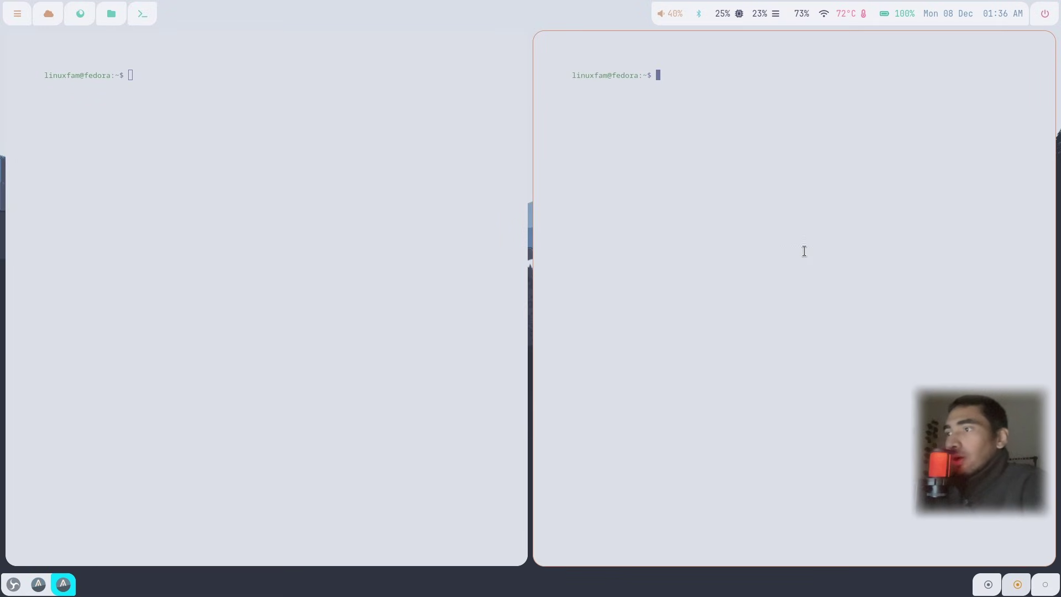
{"action": "key", "text": "super+e"}
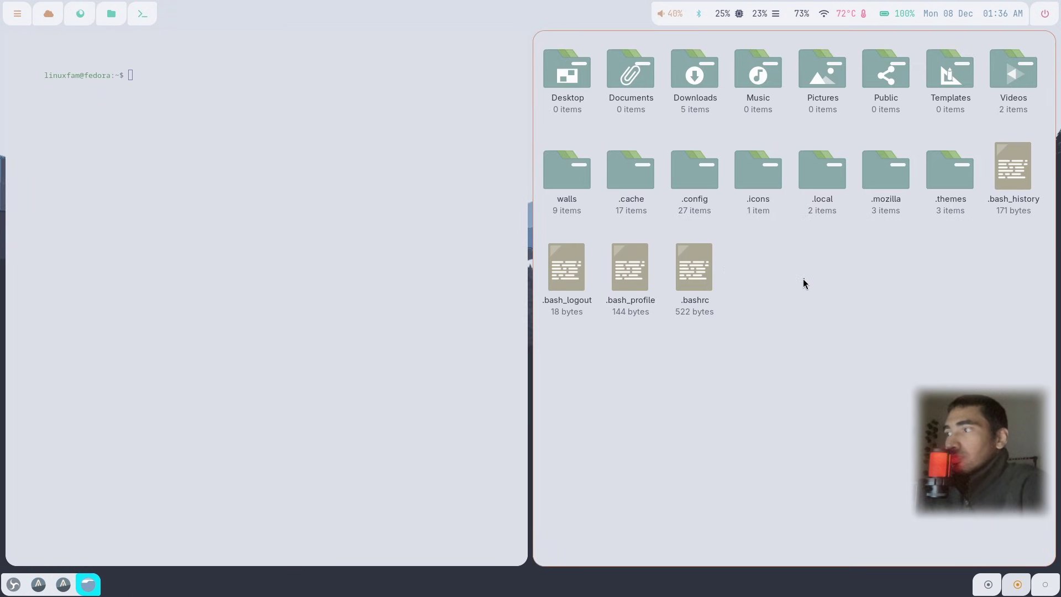
{"action": "key", "text": "super+q"}
{"action": "key", "text": "super+q"}
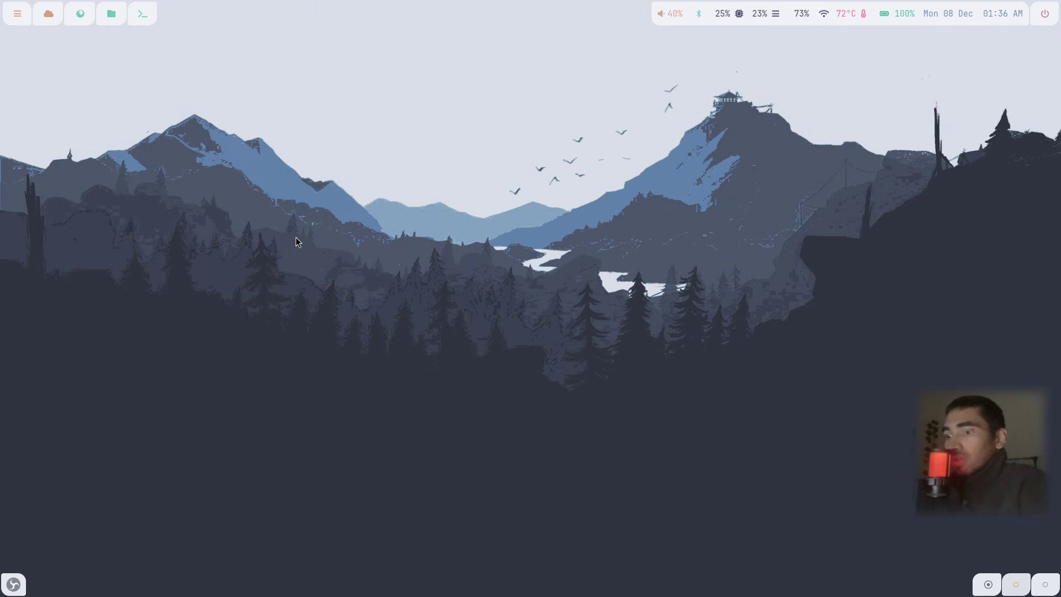
Open the fishinstall file from the nirilight folder in Downloads in the text editor.
{"action": "key", "text": "super+e"}
{"action": "double_click", "coordinate": [166, 70]}
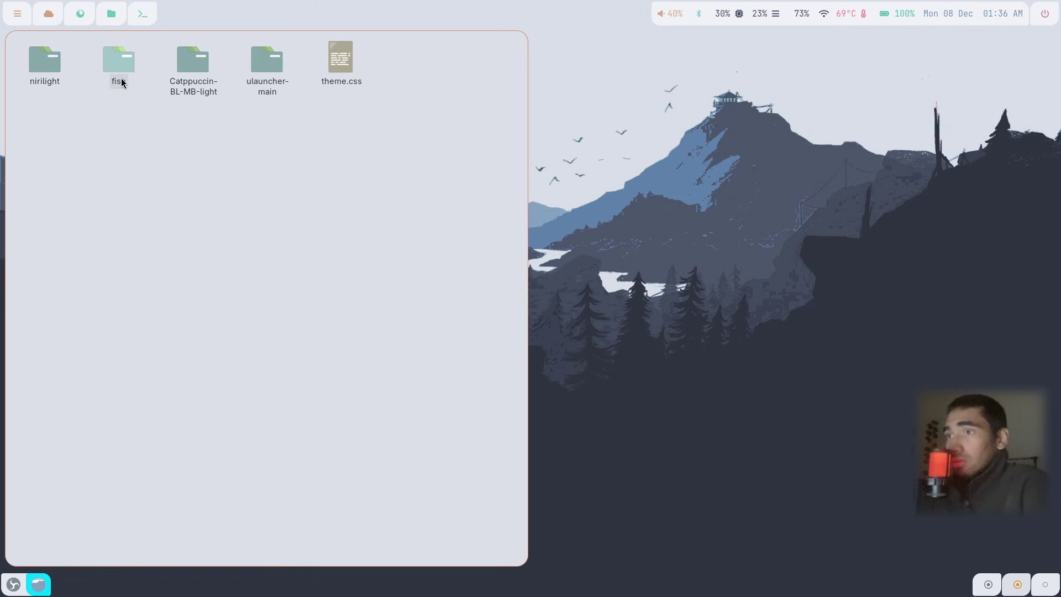
{"action": "double_click", "coordinate": [44, 62]}
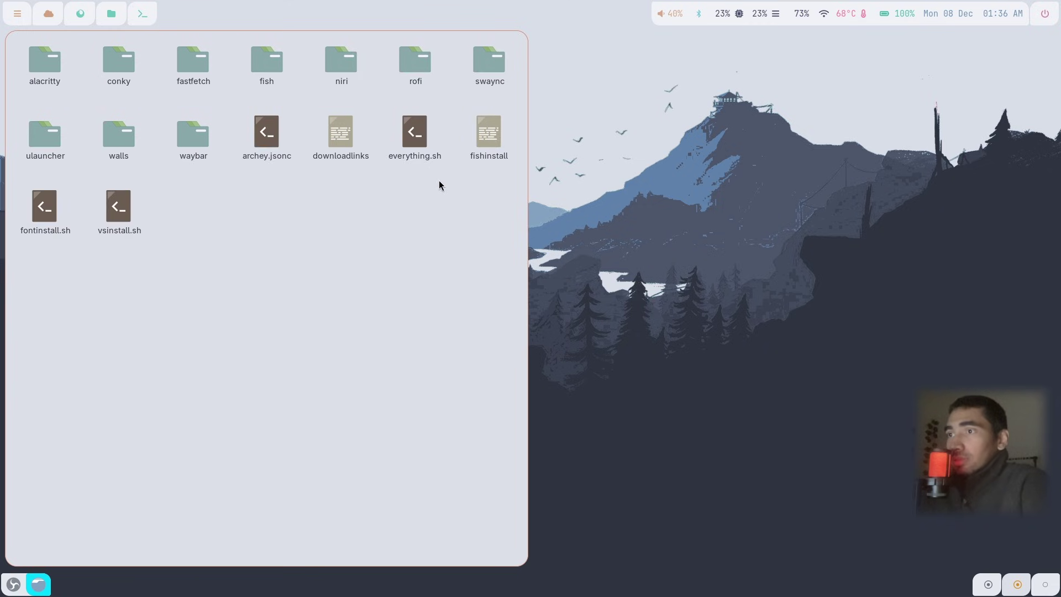
{"action": "double_click", "coordinate": [492, 136]}
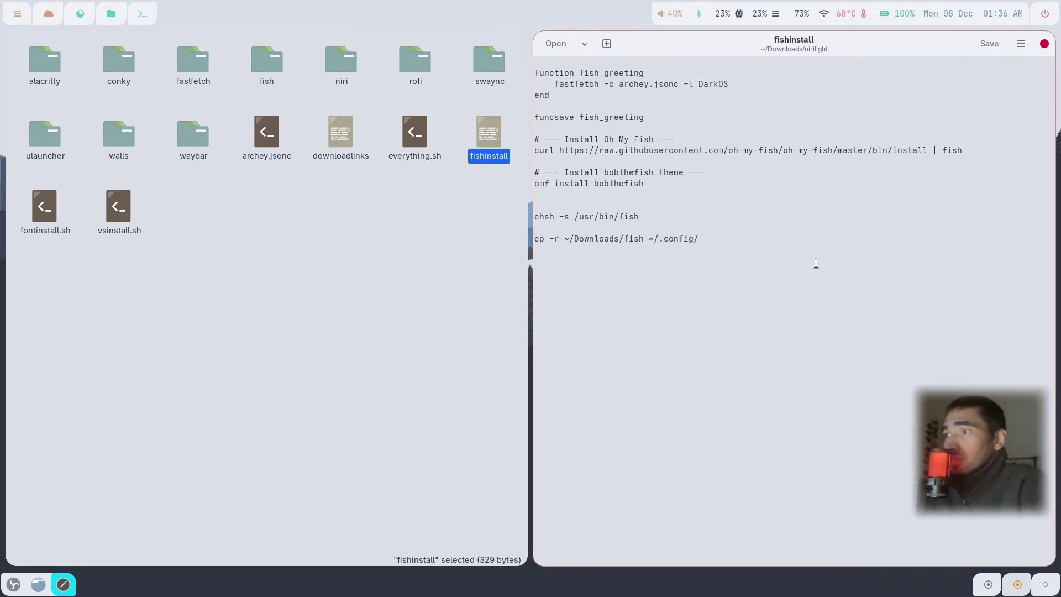
Open a terminal beside the fishinstall file, start the fish shell and clear the screen.
{"action": "key", "text": "super+Return"}
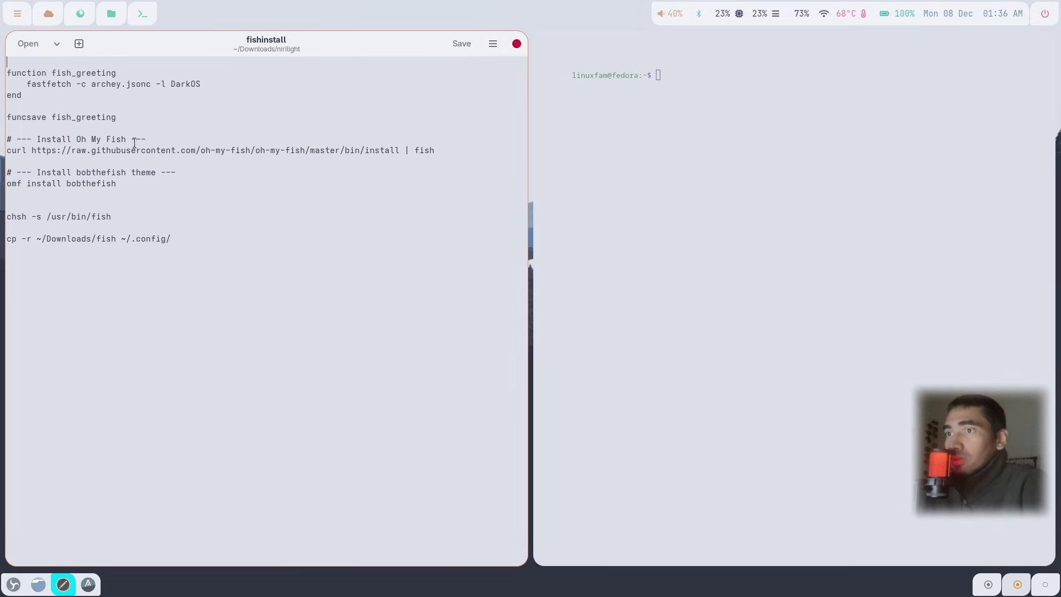
{"action": "left_click", "coordinate": [687, 66]}
{"action": "type", "text": "fish"}
{"action": "key", "text": "Return"}
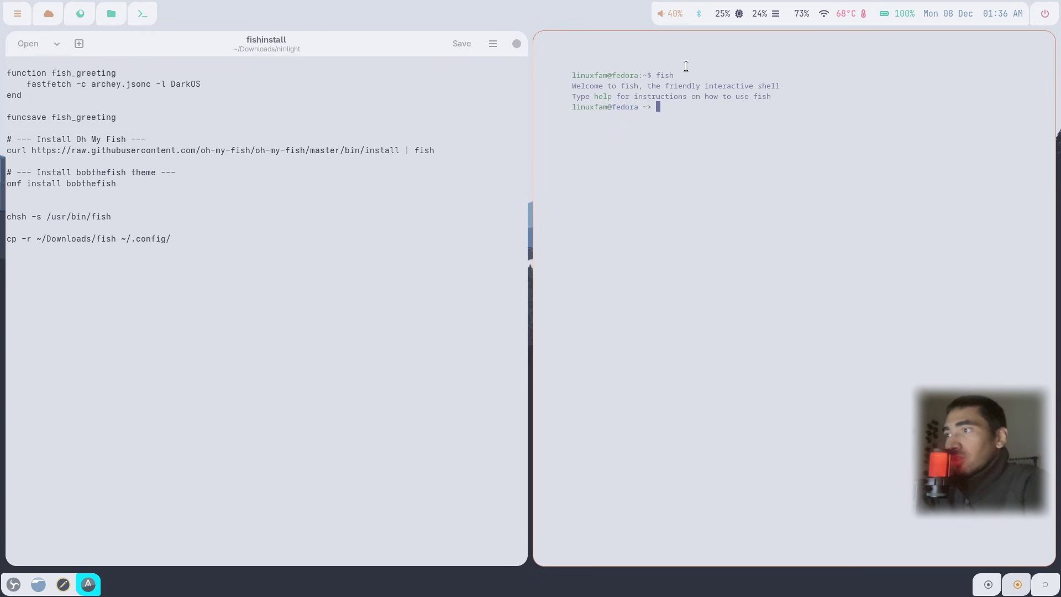
{"action": "type", "text": "clear"}
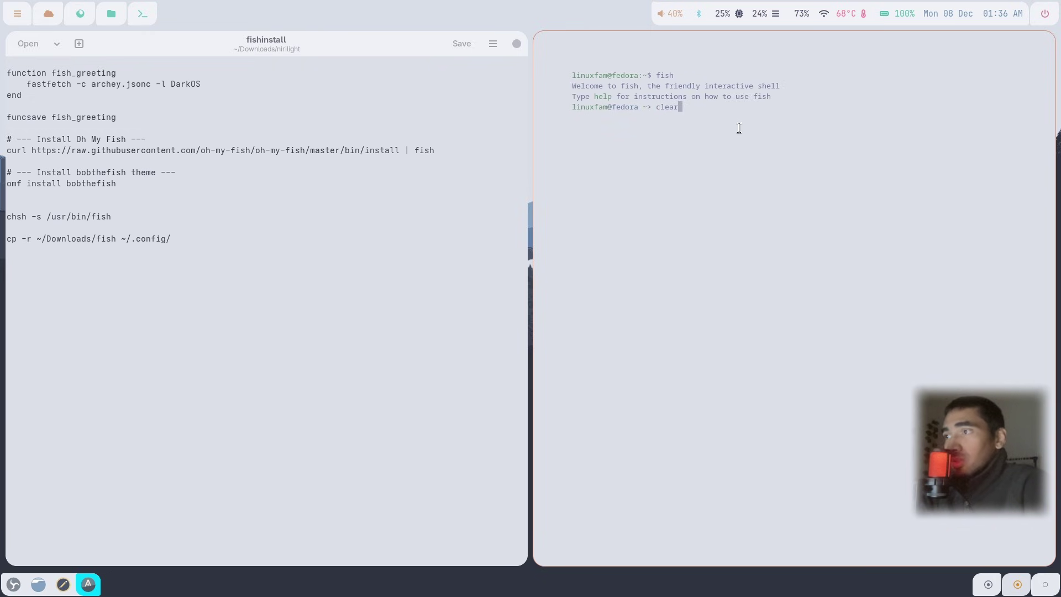
{"action": "key", "text": "Return"}
Copy the Oh My Fish curl install command from fishinstall and run it in the fish terminal.
{"action": "left_click", "coordinate": [359, 102]}
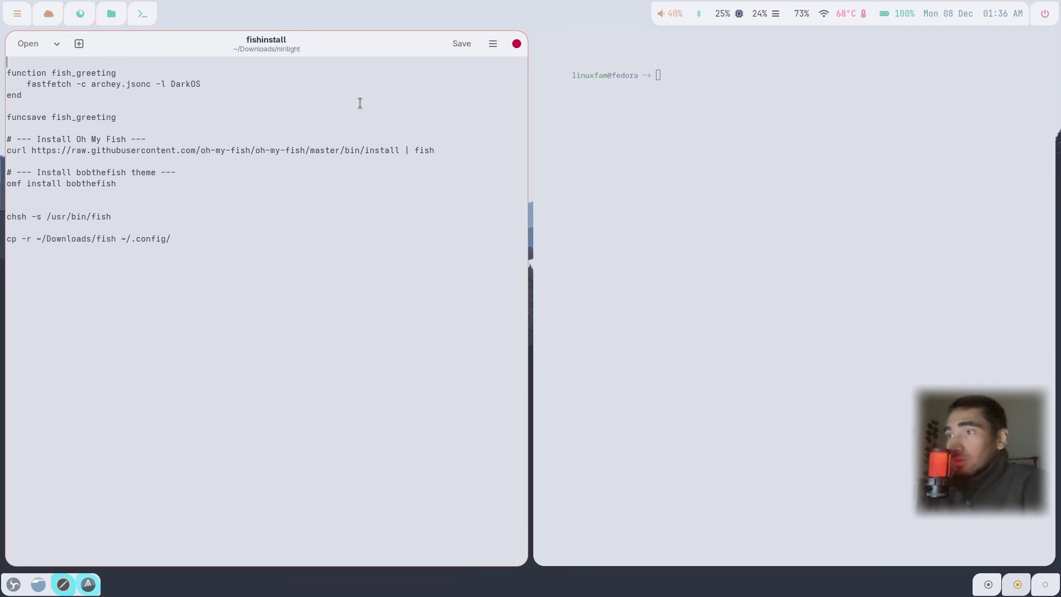
{"action": "triple_click", "coordinate": [221, 150]}
{"action": "left_click", "coordinate": [611, 85]}
{"action": "type", "text": "curl https://raw.githubusercontent.com/oh-my-fish/oh-my-fish/master/bin/install | fish"}
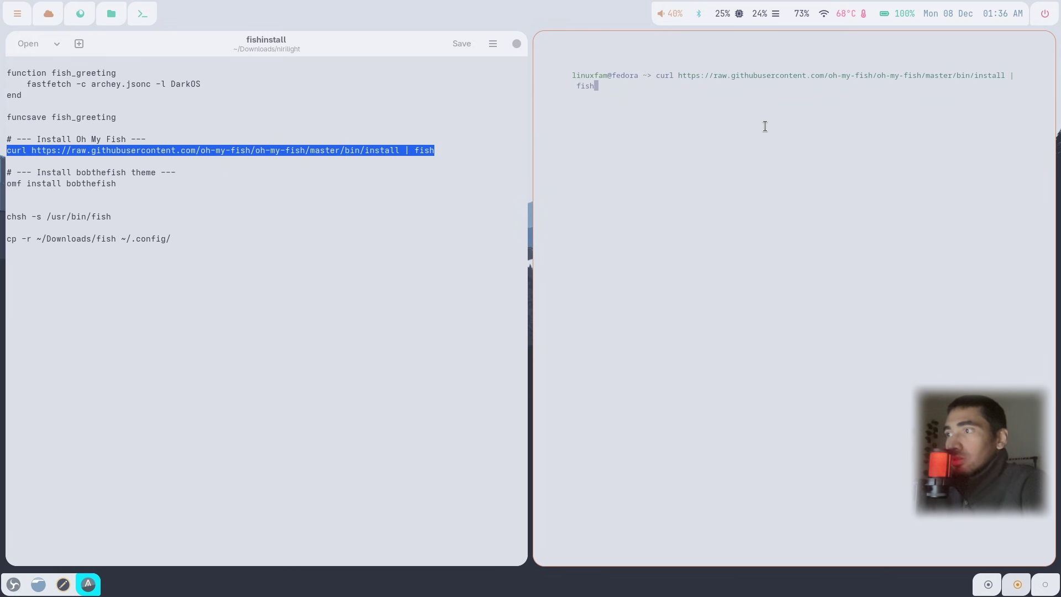
{"action": "key", "text": "Return"}
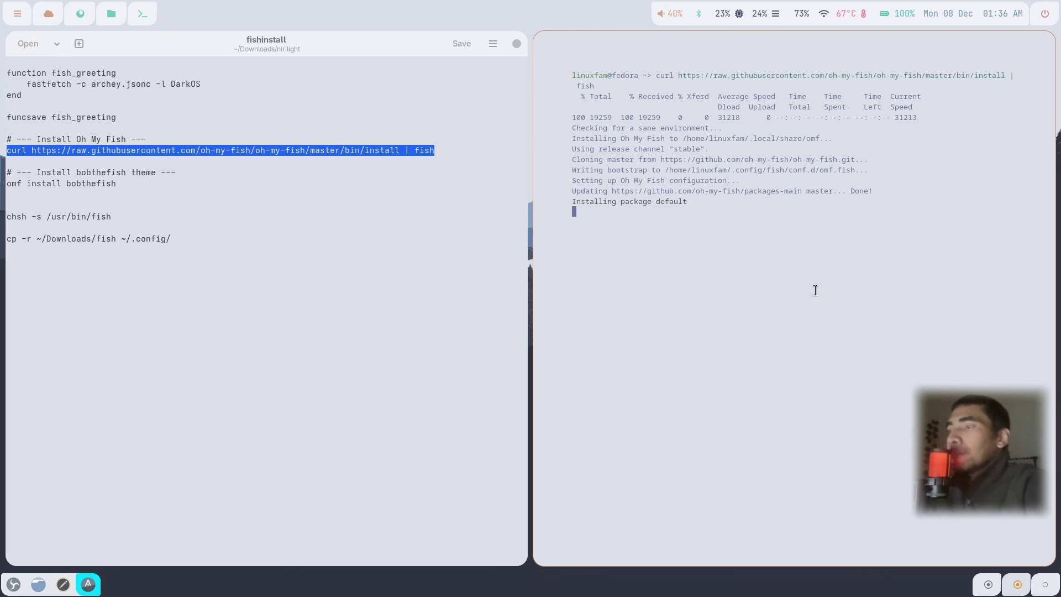
Copy "omf install bobthefish" from fishinstall and run it in the terminal to install the theme.
{"action": "left_click", "coordinate": [179, 183]}
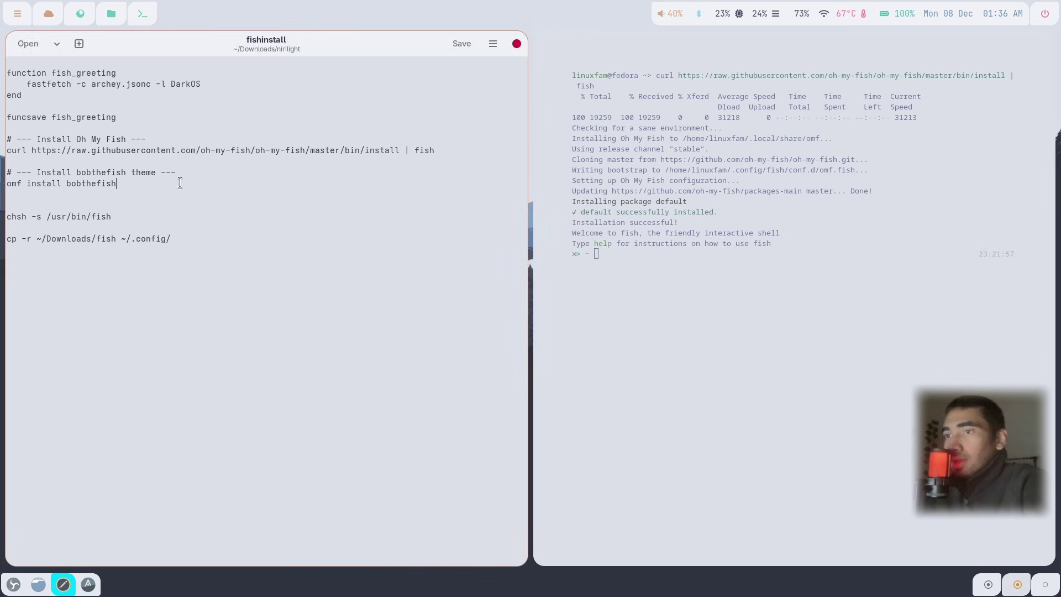
{"action": "triple_click", "coordinate": [84, 183]}
{"action": "key", "text": "ctrl+c"}
{"action": "left_click", "coordinate": [706, 269]}
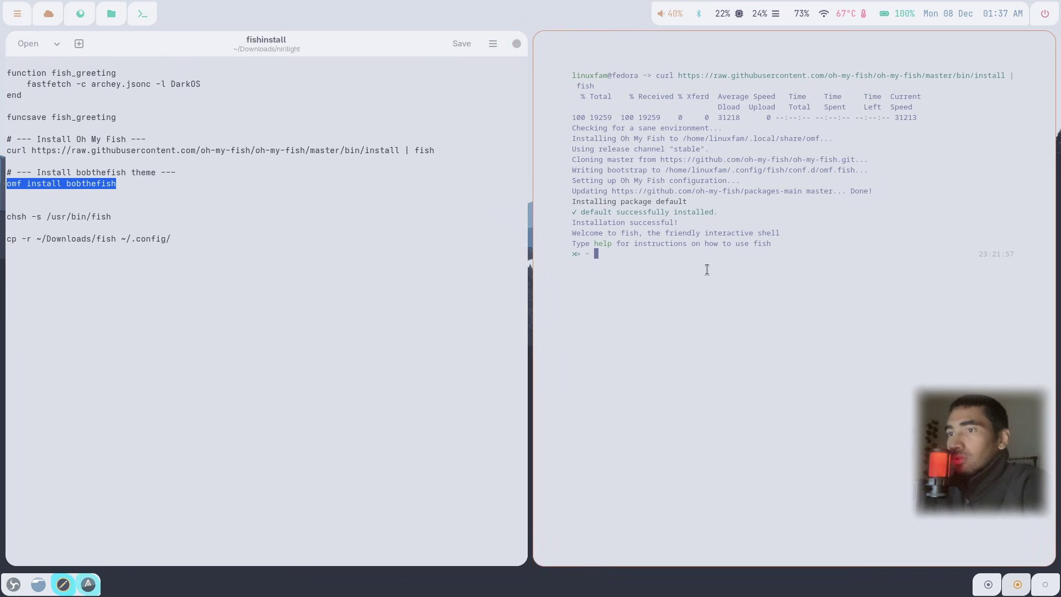
{"action": "key", "text": "ctrl+shift+v"}
{"action": "key", "text": "Return"}
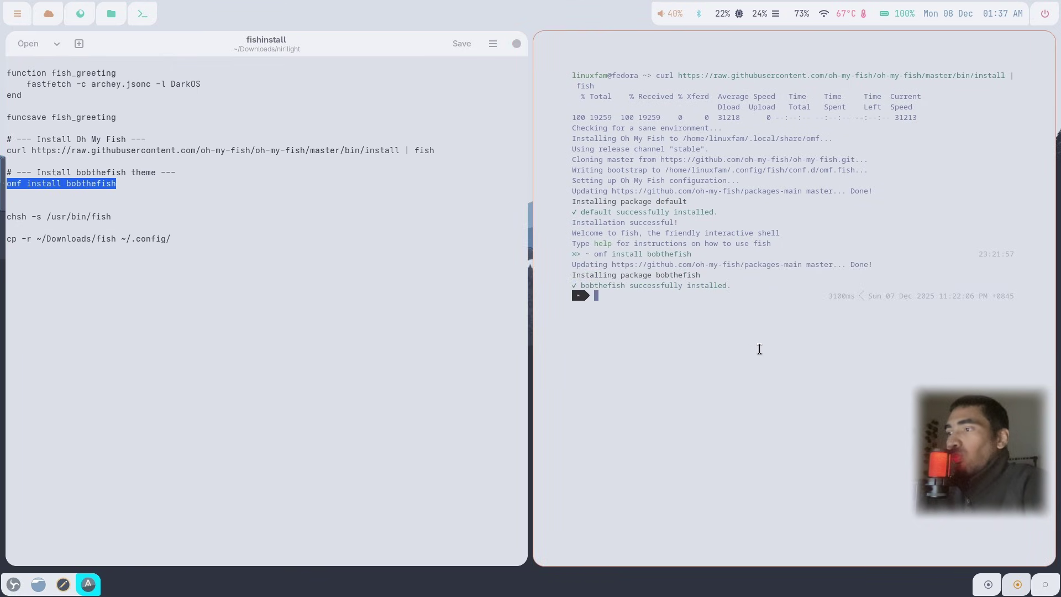
Make fish the default shell by running "chsh -s /usr/bin/fish" from fishinstall and entering the account password.
{"action": "triple_click", "coordinate": [88, 216]}
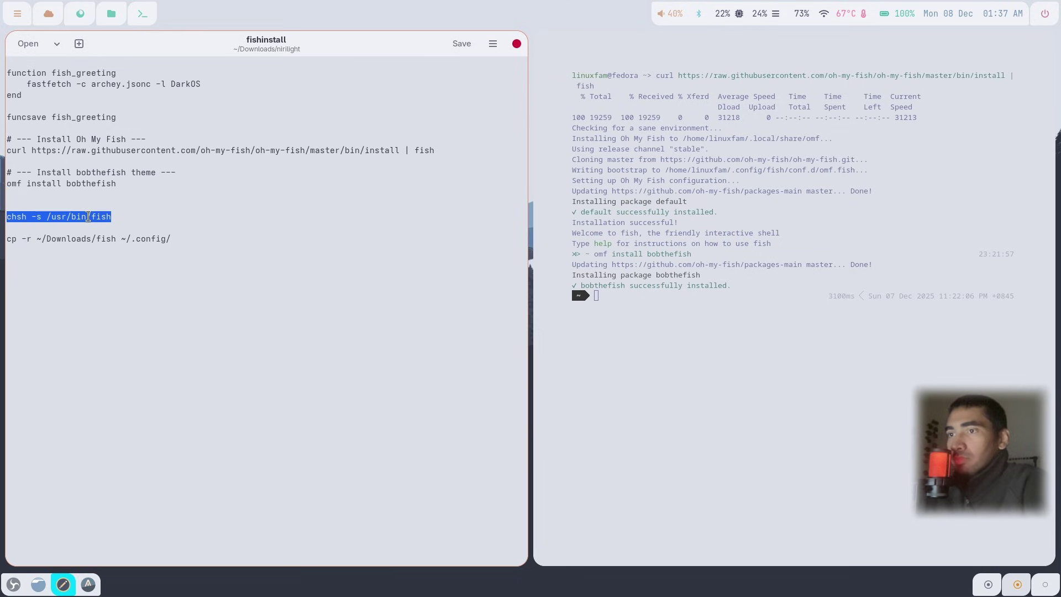
{"action": "key", "text": "ctrl+shift+v"}
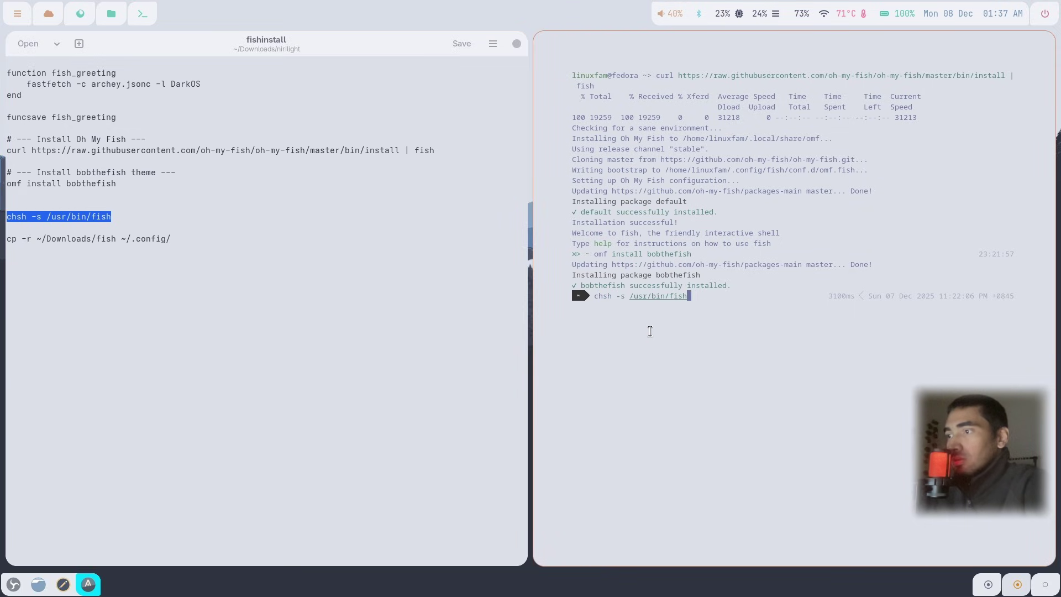
{"action": "key", "text": "Return"}
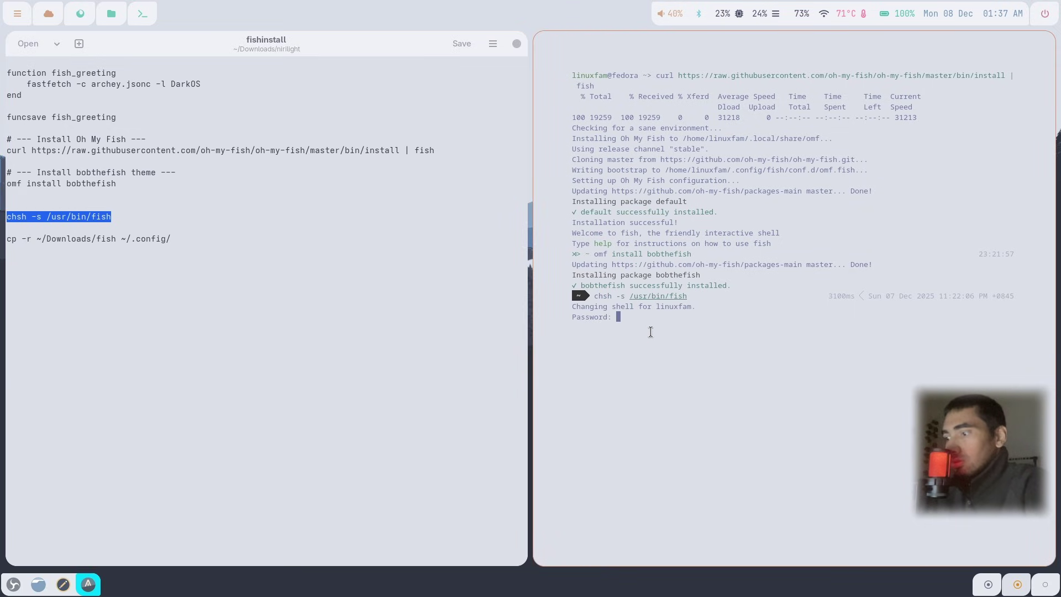
{"action": "key", "text": "Return"}
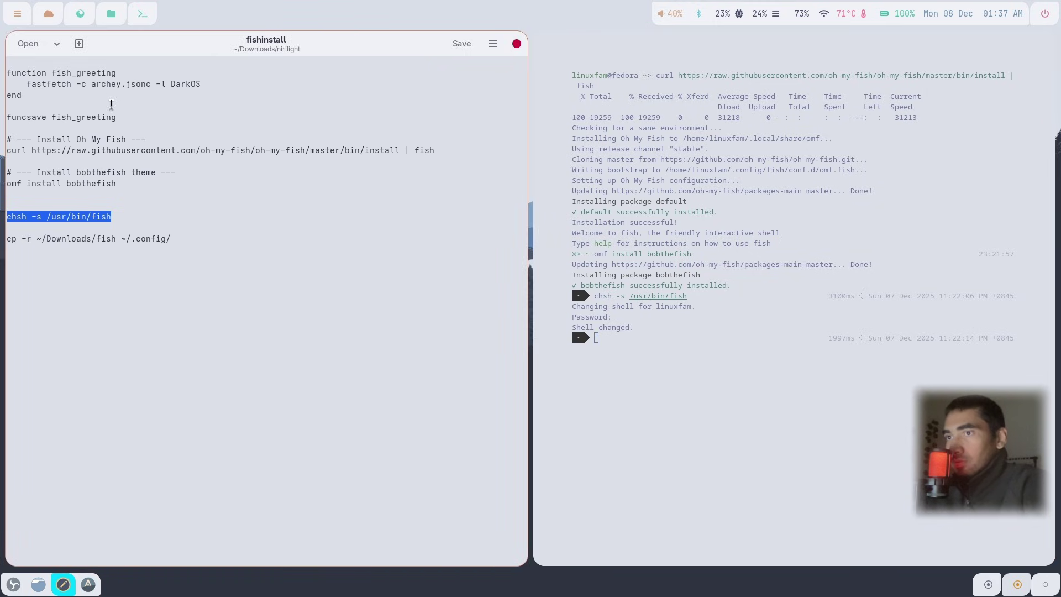
Define the fish_greeting function from fishinstall in the terminal and save it by running "funcsave fish_greeting".
{"action": "left_click_drag", "start_coordinate": [37, 100], "coordinate": [1, 71]}
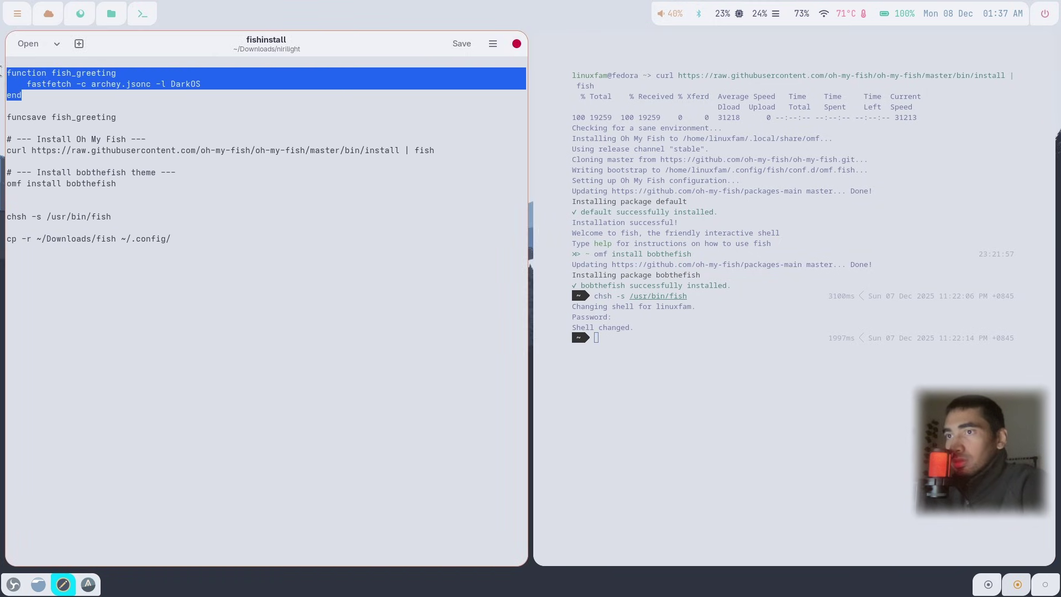
{"action": "middle_click", "coordinate": [660, 348]}
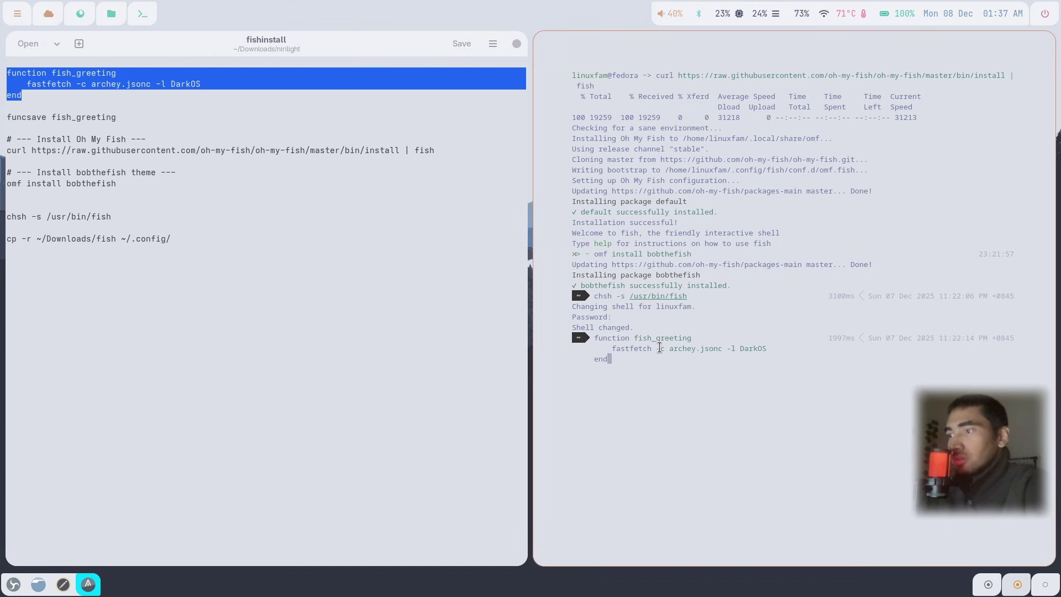
{"action": "key", "text": "Return"}
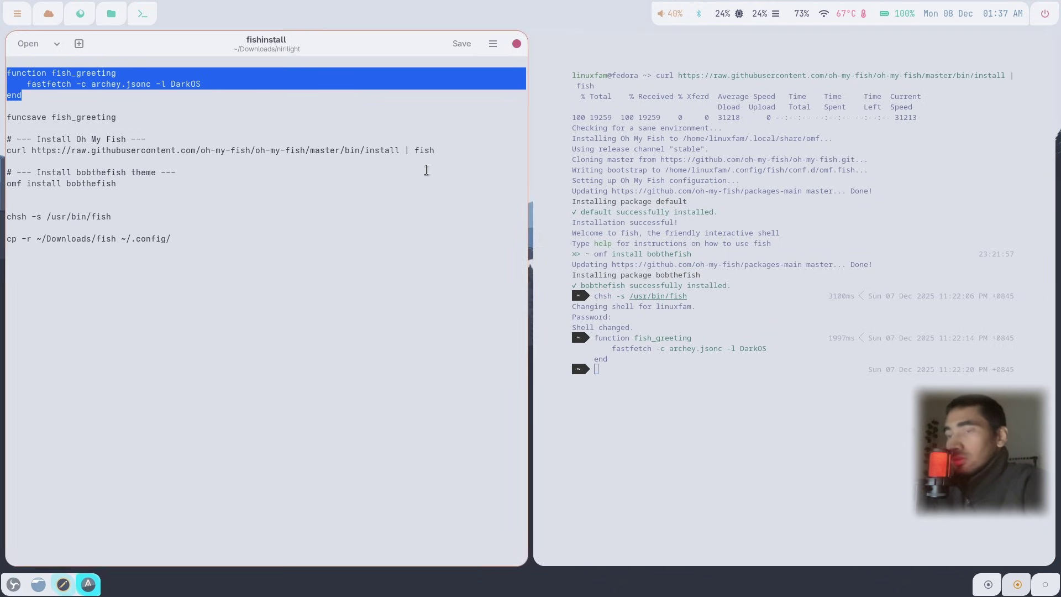
{"action": "triple_click", "coordinate": [101, 116]}
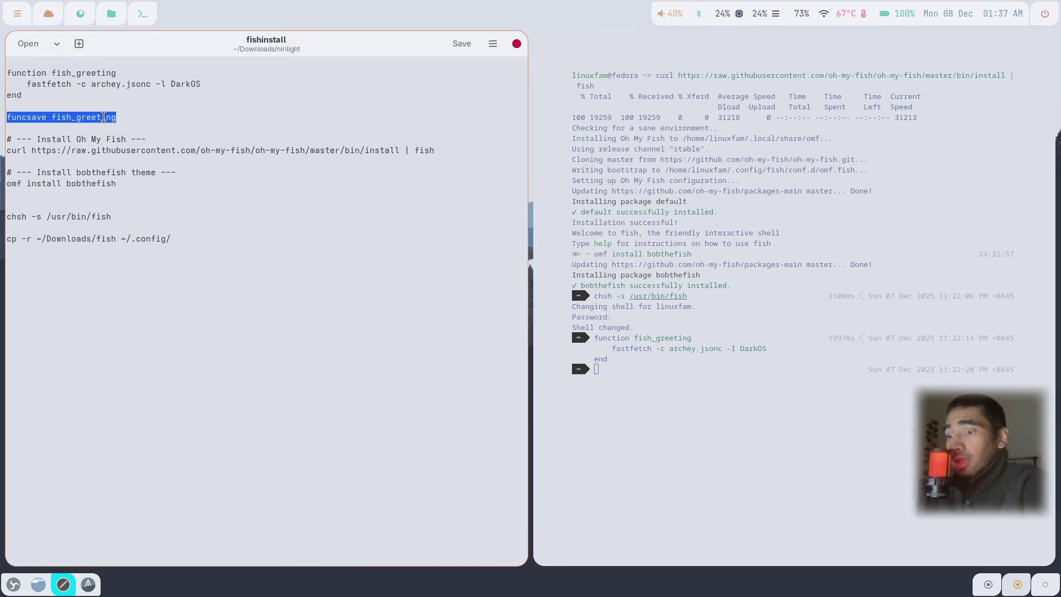
{"action": "key", "text": "ctrl+shift+v"}
{"action": "key", "text": "Return"}
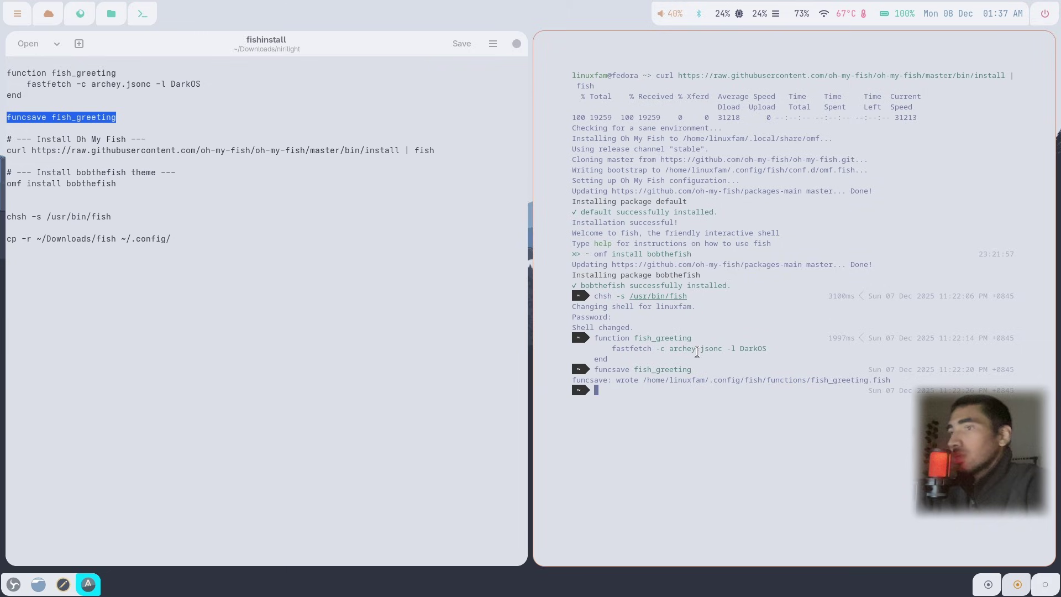
Run "cp -r ~/Downloads/fish ~/.config/" from fishinstall in the terminal and close all open windows.
{"action": "left_click", "coordinate": [232, 218]}
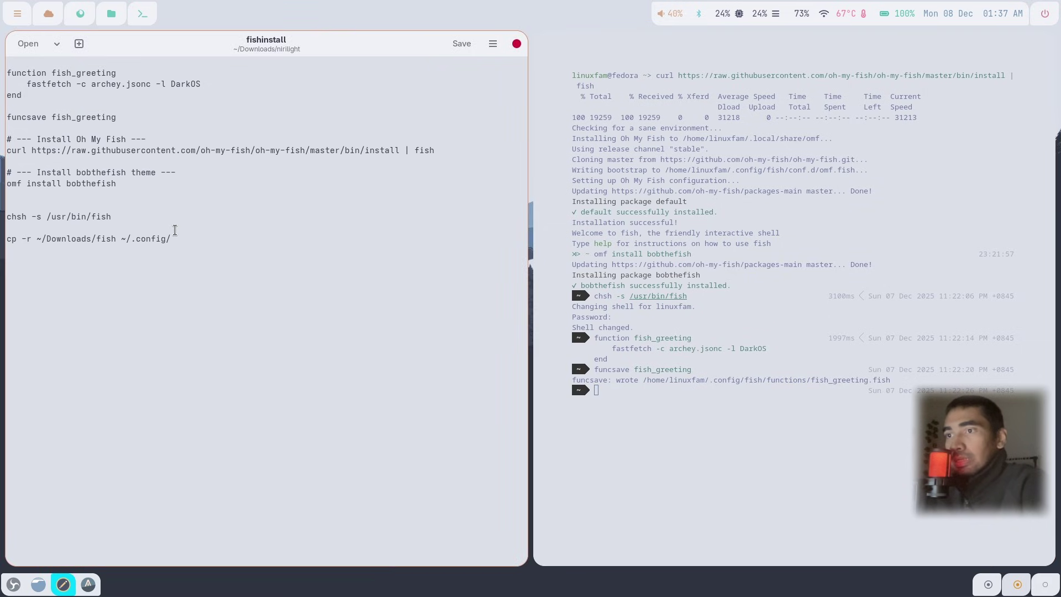
{"action": "triple_click", "coordinate": [153, 241]}
{"action": "key", "text": "ctrl+c"}
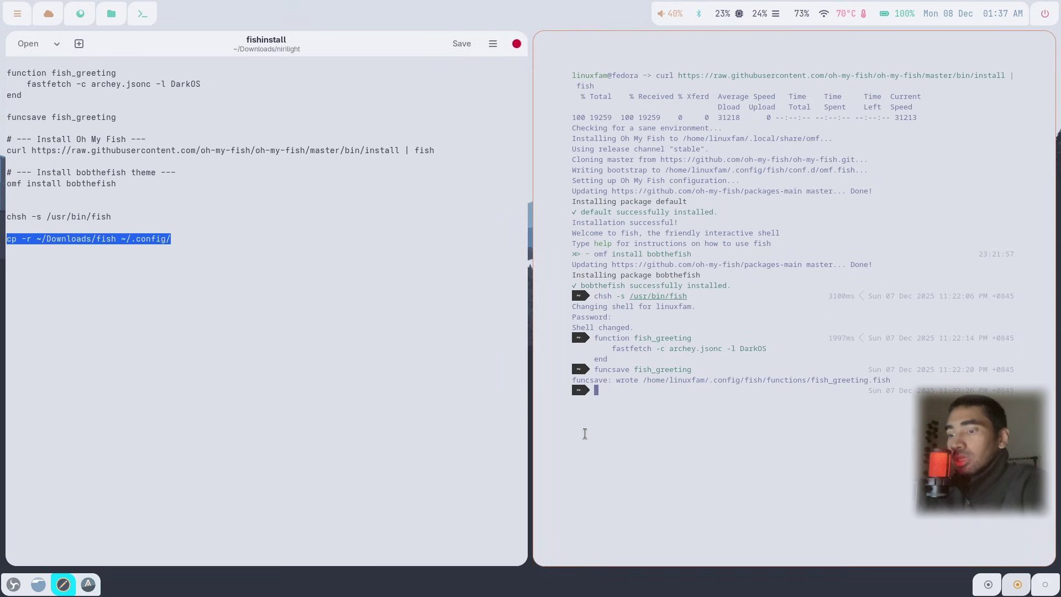
{"action": "key", "text": "ctrl+shift+v"}
{"action": "key", "text": "Return"}
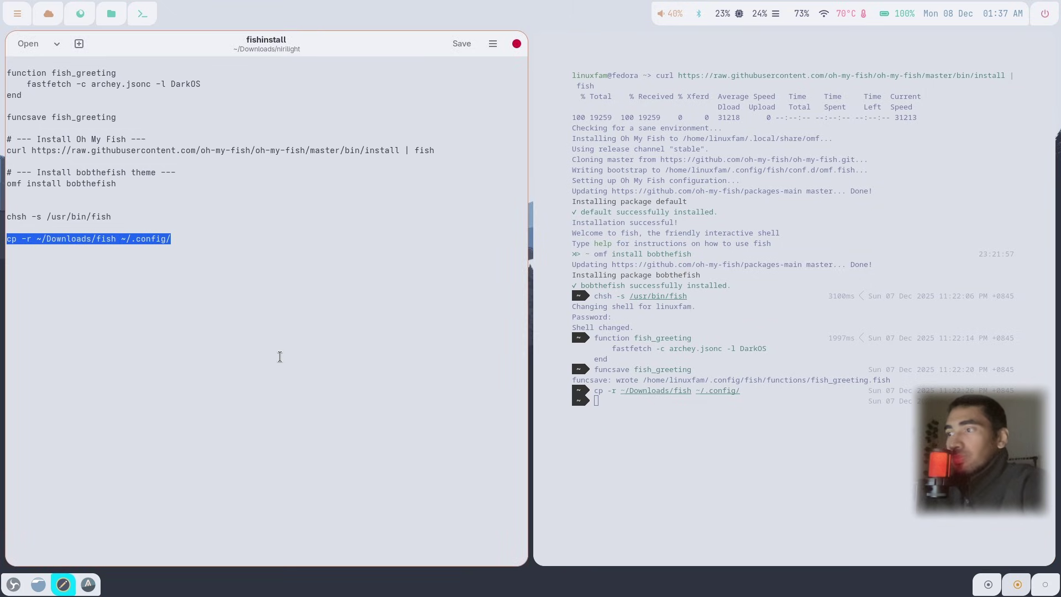
{"action": "key", "text": "super+q"}
{"action": "key", "text": "super+q"}
{"action": "key", "text": "super+q"}
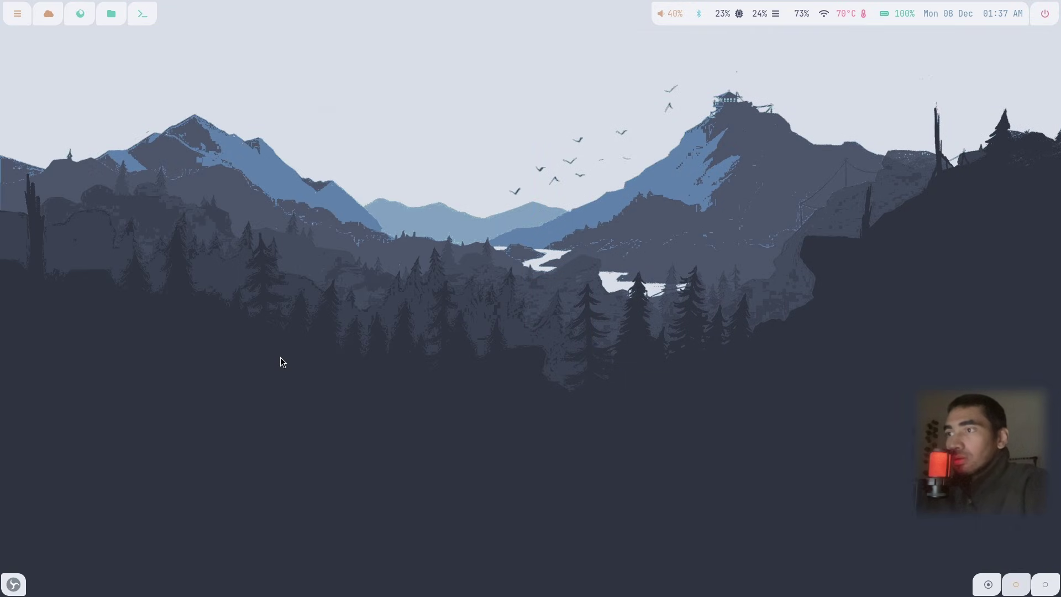
Open the power menu, cycle through its restart, log out and power off options, and restart the system.
{"action": "left_click", "coordinate": [1044, 13]}
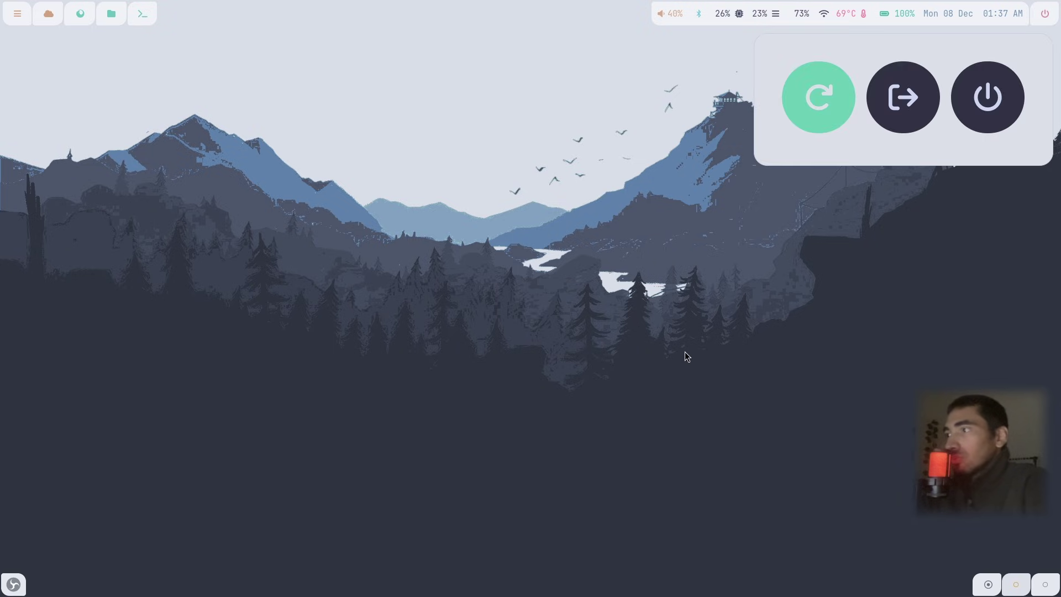
{"action": "left_click", "coordinate": [1045, 13]}
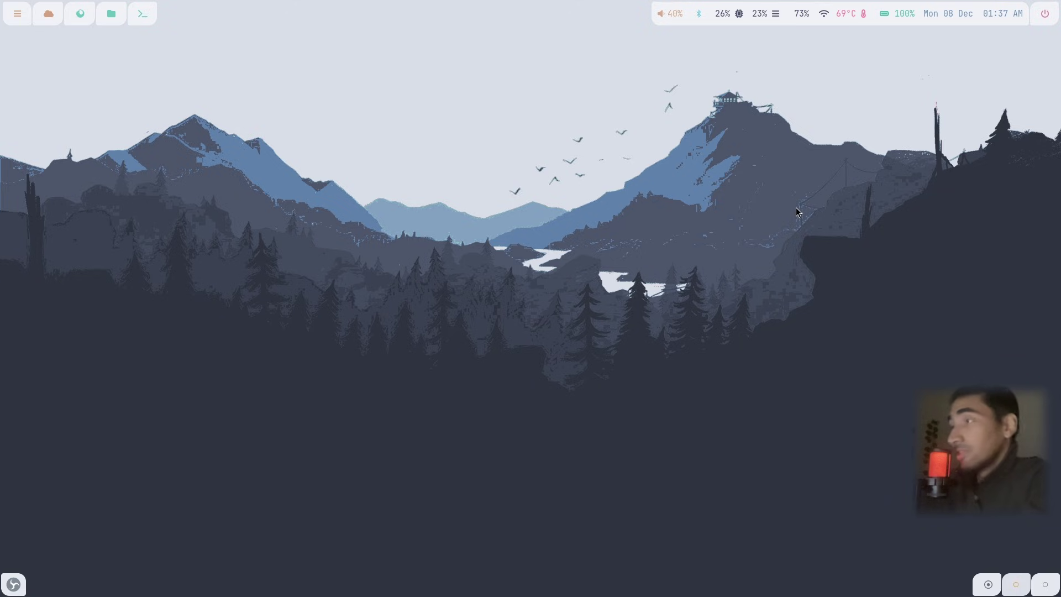
{"action": "key", "text": "super+x"}
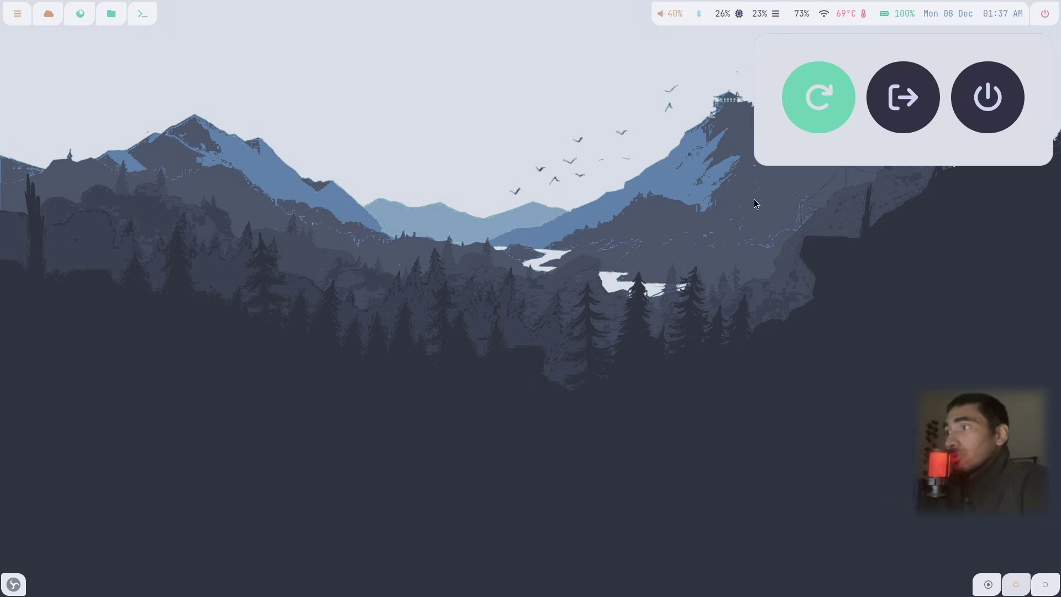
{"action": "key", "text": "Right"}
{"action": "key", "text": "Right"}
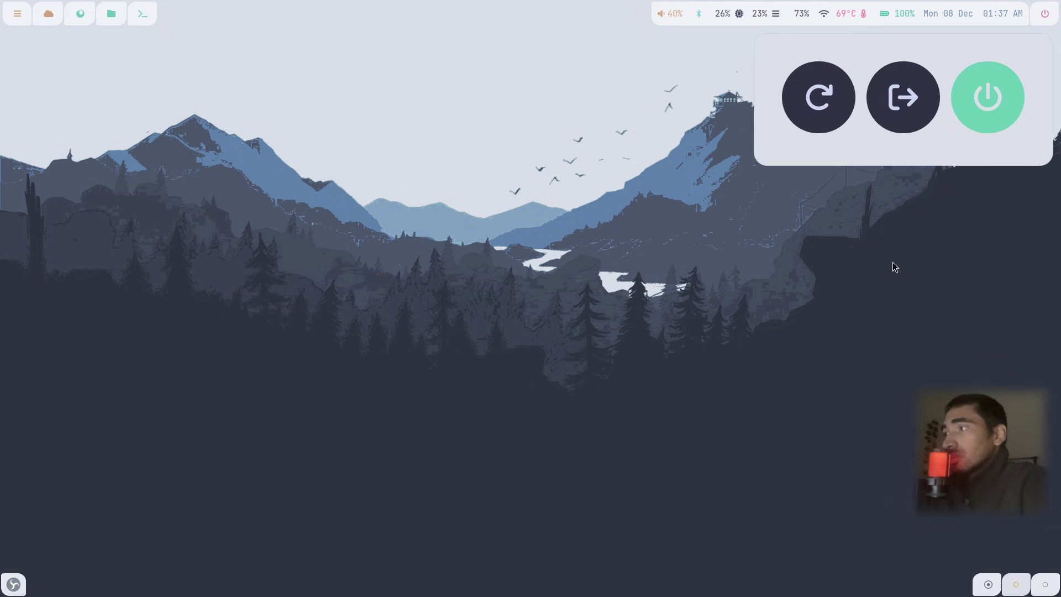
{"action": "key", "text": "Left"}
{"action": "key", "text": "Left"}
{"action": "key", "text": "Right"}
{"action": "key", "text": "Right"}
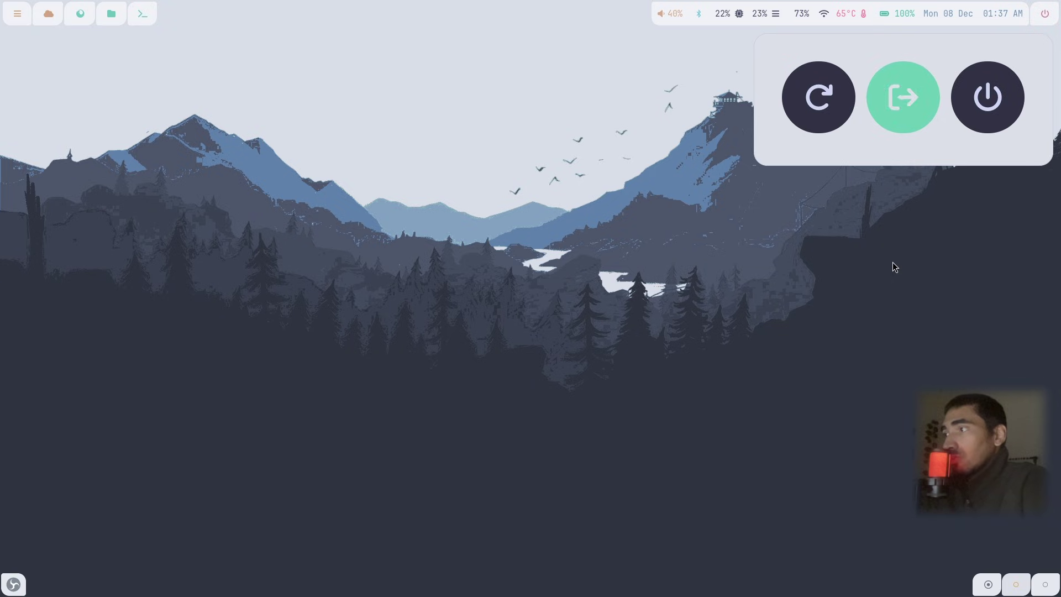
{"action": "key", "text": "Left"}
{"action": "key", "text": "Left"}
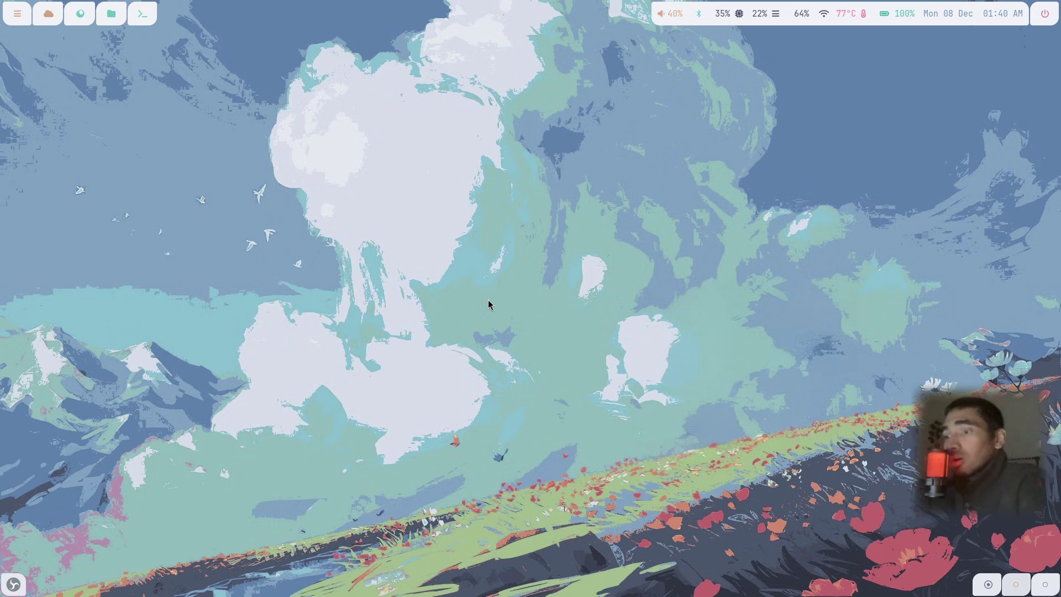
Open a terminal, run "fast" to show the system information and clear the screen.
{"action": "key", "text": "super+Return"}
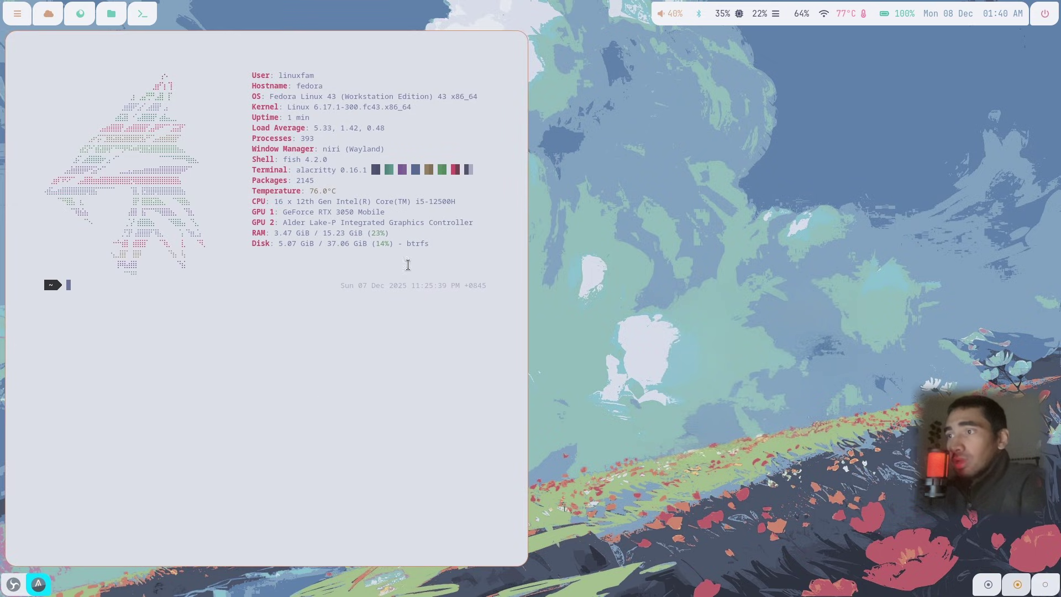
{"action": "type", "text": "f"}
{"action": "key", "text": "BackSpace"}
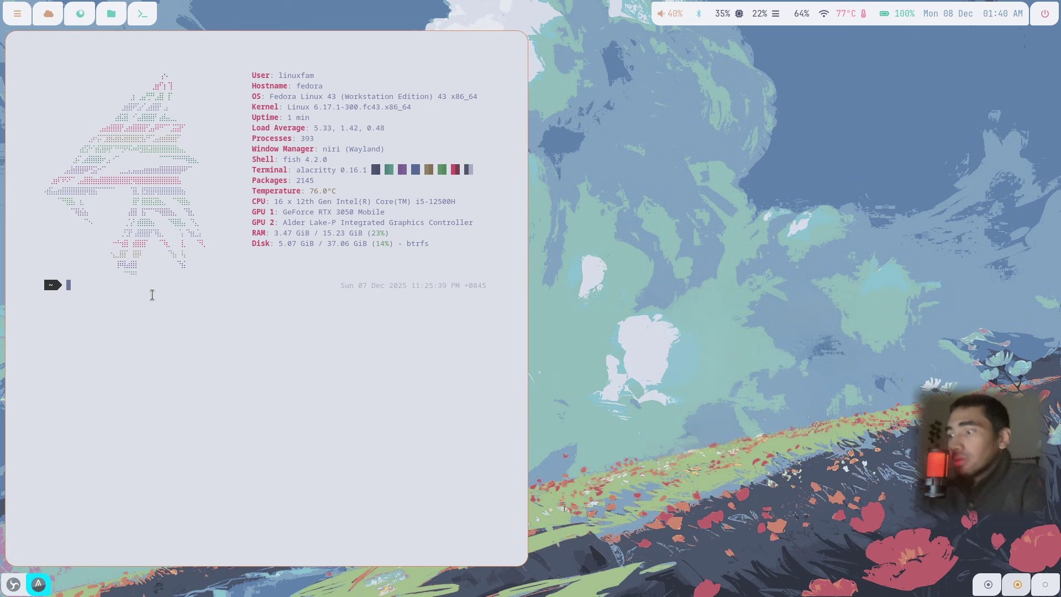
{"action": "type", "text": "fsat"}
{"action": "key", "text": "BackSpace"}
{"action": "key", "text": "BackSpace"}
{"action": "key", "text": "BackSpace"}
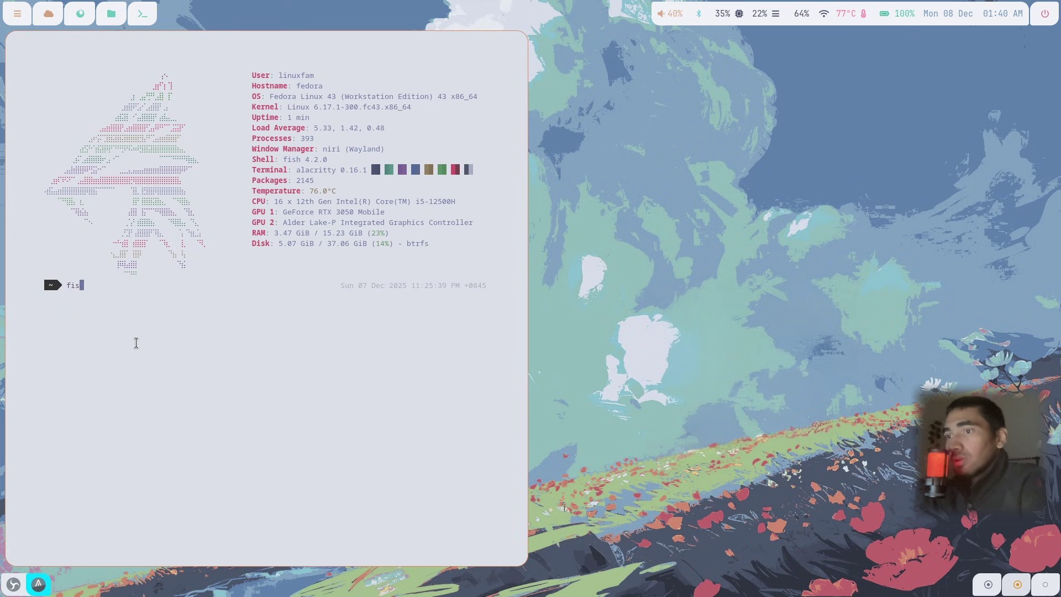
{"action": "type", "text": "ish"}
{"action": "key", "text": "Return"}
{"action": "type", "text": "clear"}
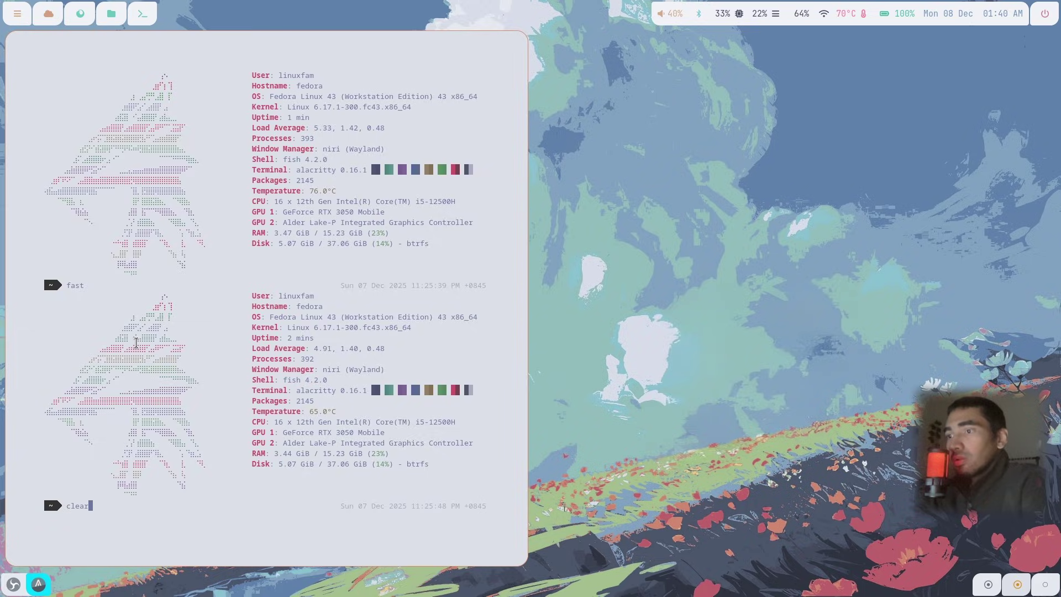
{"action": "key", "text": "Return"}
Try out the fish prompt by changing into the Downloads directory, clearing the screen and entering "cd".
{"action": "type", "text": "cd Downloads"}
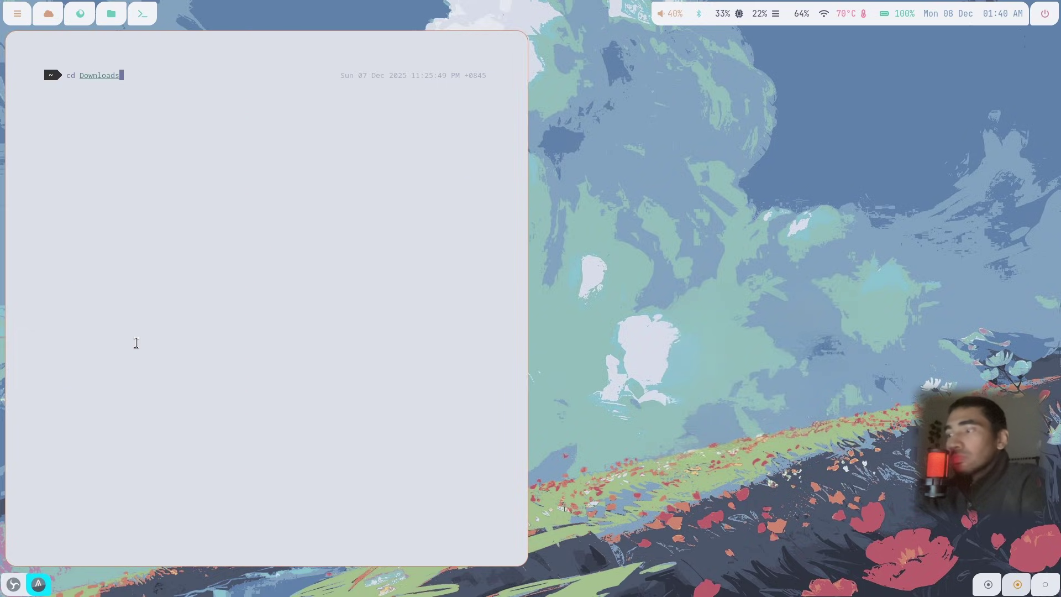
{"action": "key", "text": "Return"}
{"action": "type", "text": "clear"}
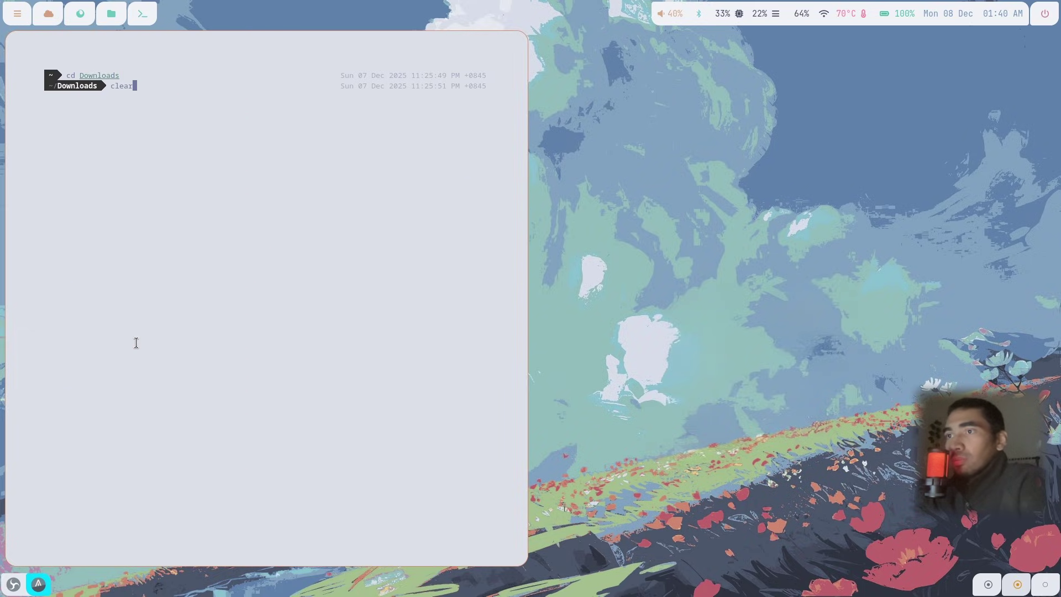
{"action": "key", "text": "Return"}
{"action": "type", "text": "cd"}
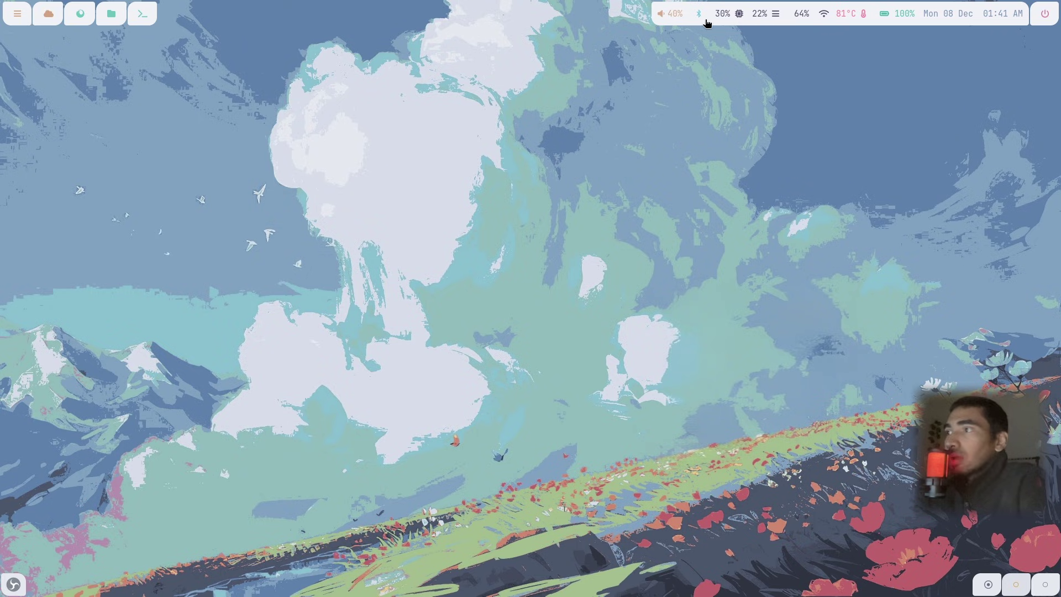
Test the bar's shortcuts for the app launcher, the clock and system info widget, and Firefox, closing each one again.
{"action": "left_click", "coordinate": [16, 15]}
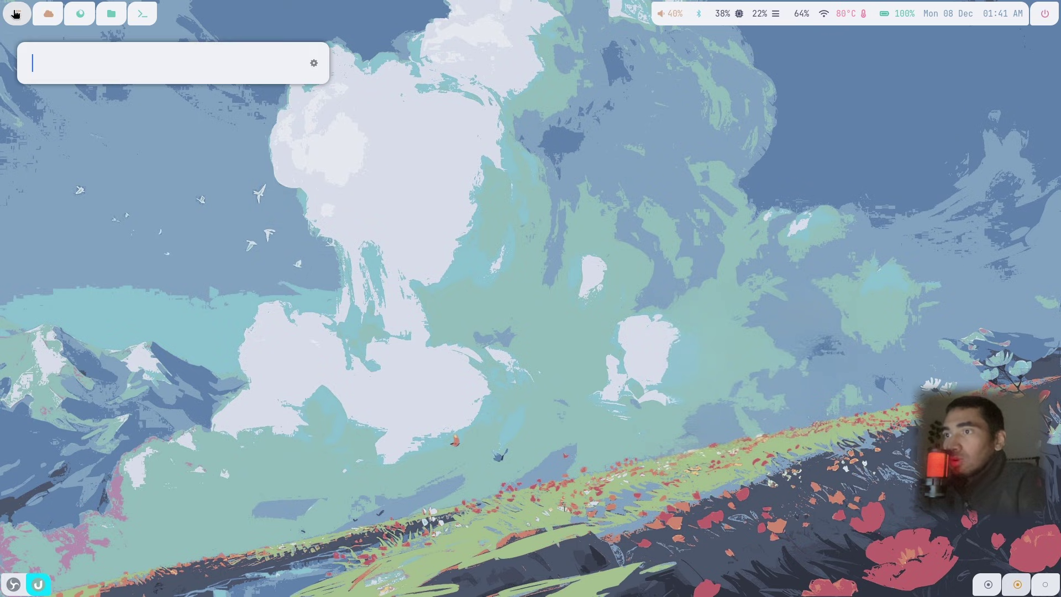
{"action": "left_click", "coordinate": [16, 16]}
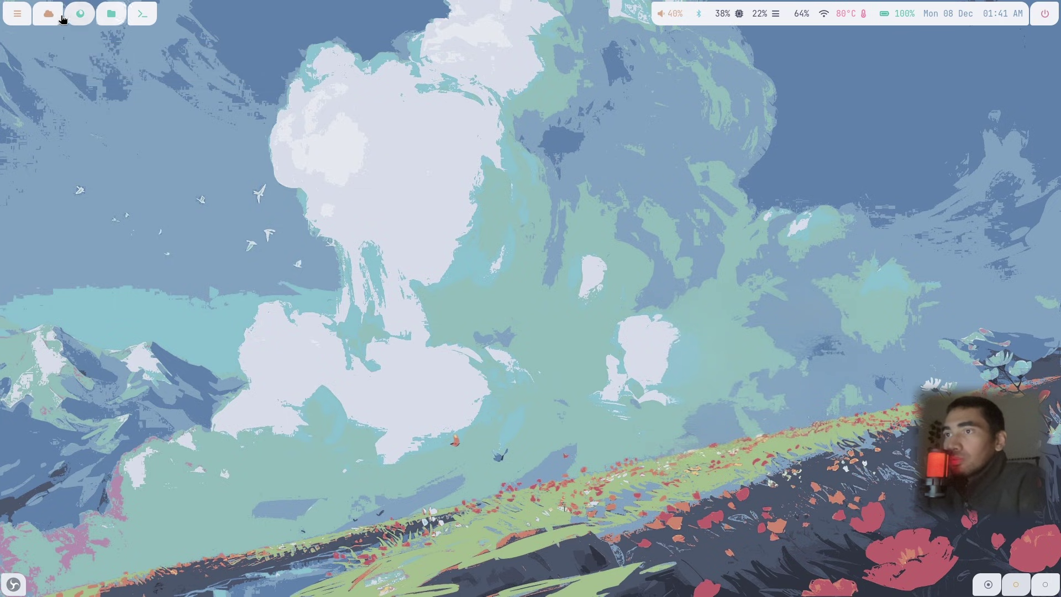
{"action": "left_click", "coordinate": [48, 20]}
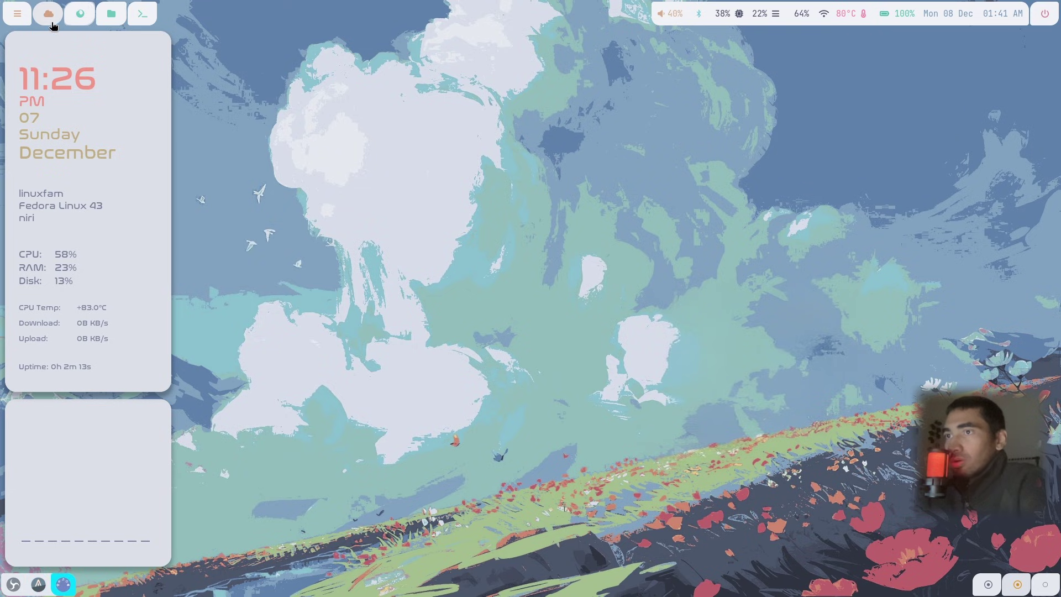
{"action": "left_click", "coordinate": [49, 13]}
{"action": "left_click", "coordinate": [49, 13]}
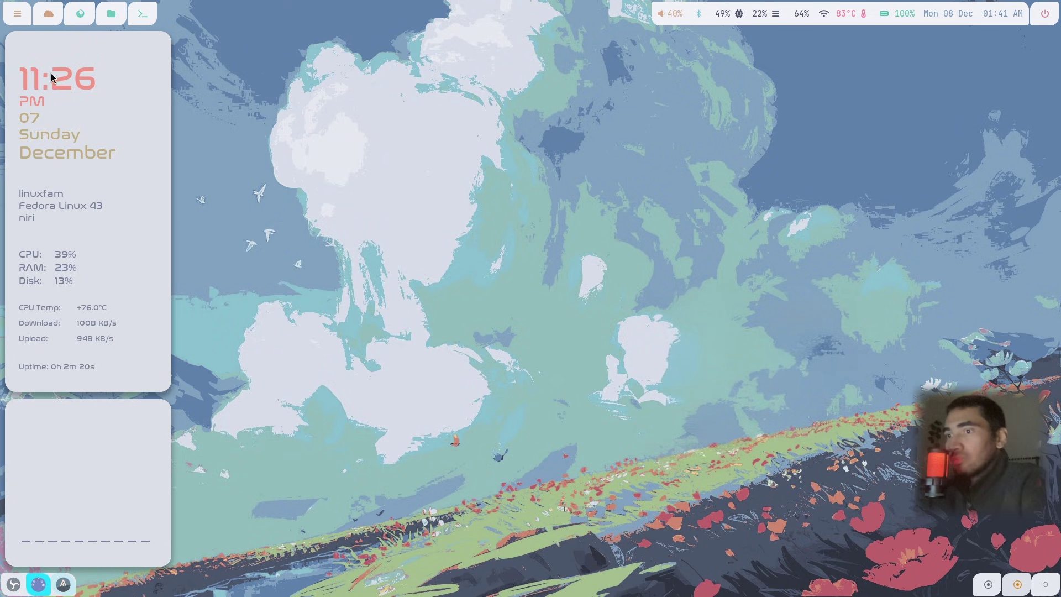
{"action": "left_click", "coordinate": [49, 11]}
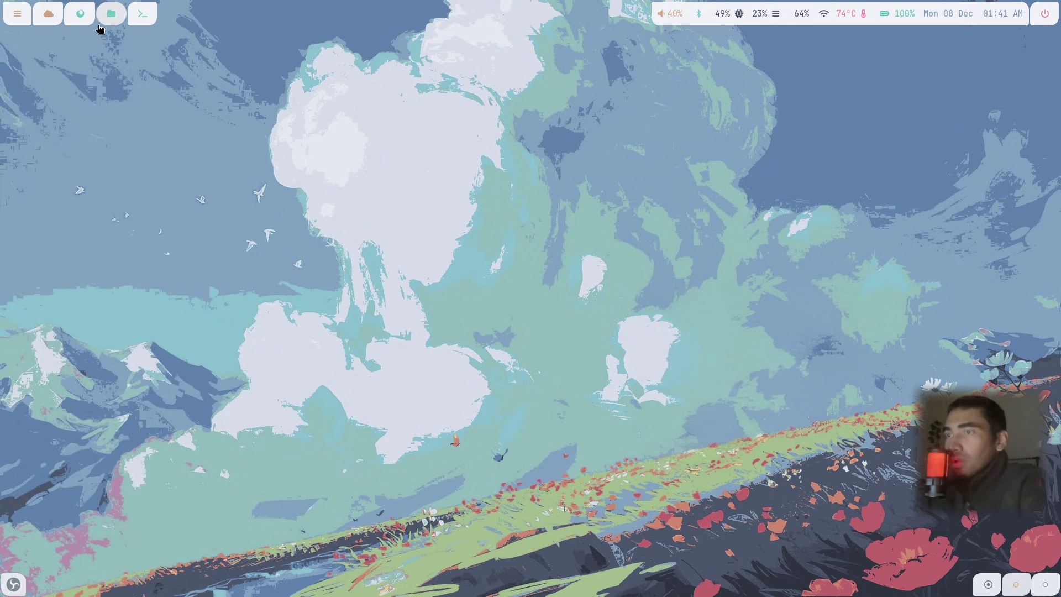
{"action": "left_click", "coordinate": [81, 17]}
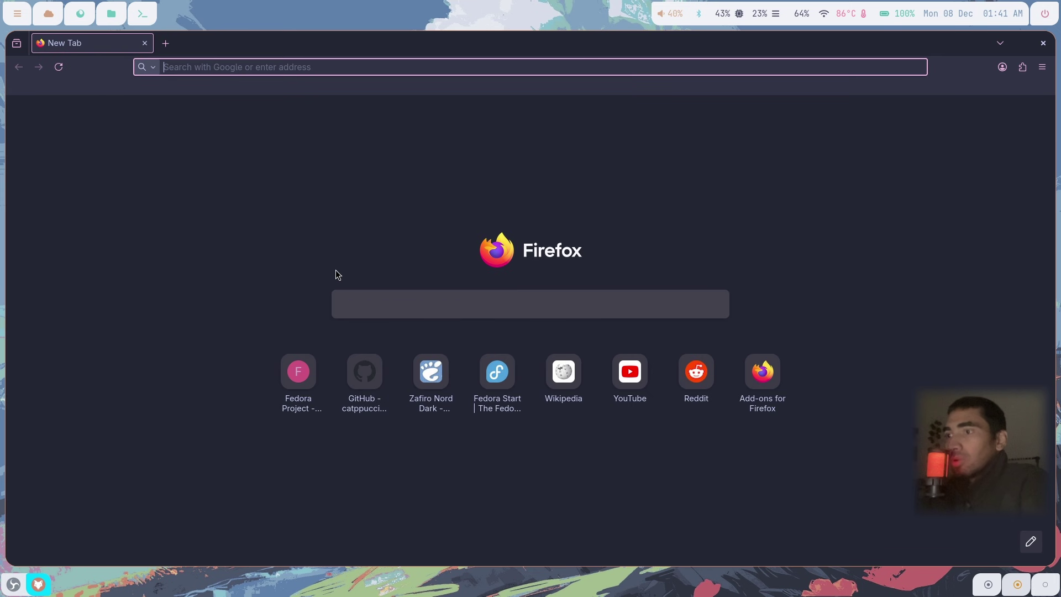
{"action": "key", "text": "super+q"}
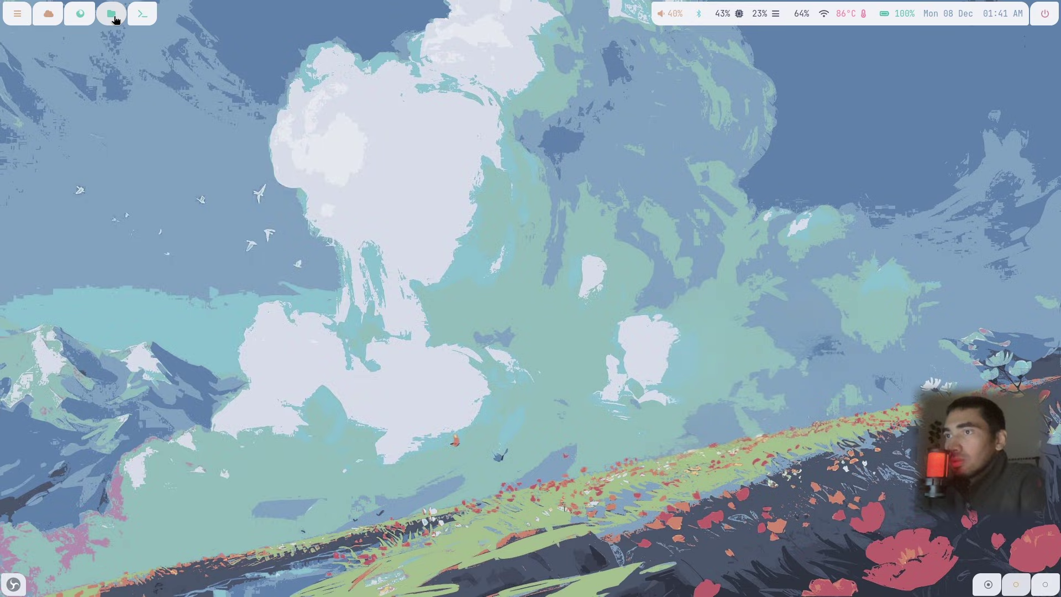
Open the home folder in the file manager, hide the hidden files and close the window.
{"action": "left_click", "coordinate": [112, 16]}
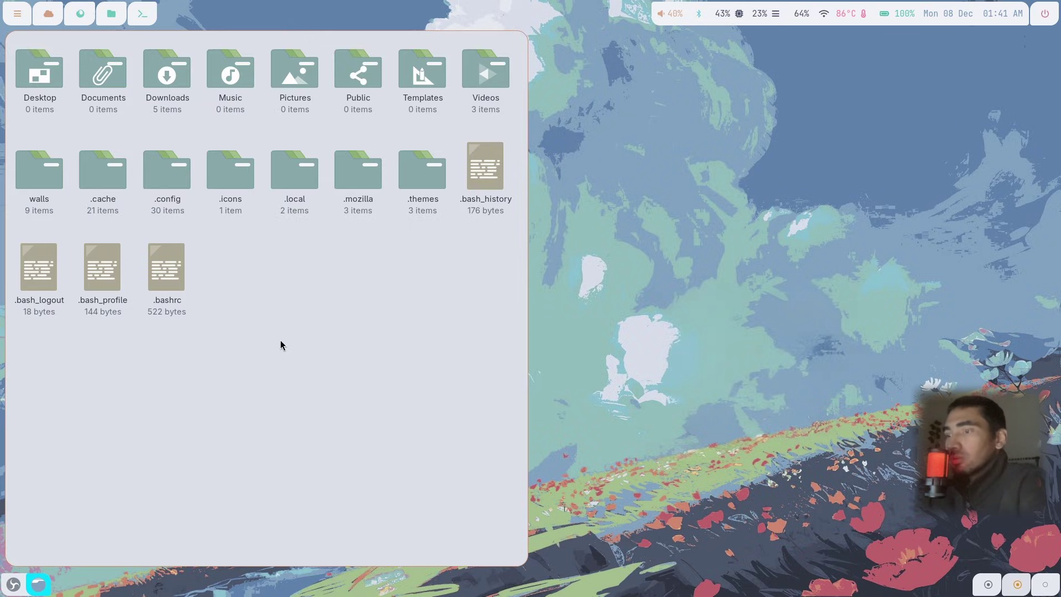
{"action": "key", "text": "ctrl+h"}
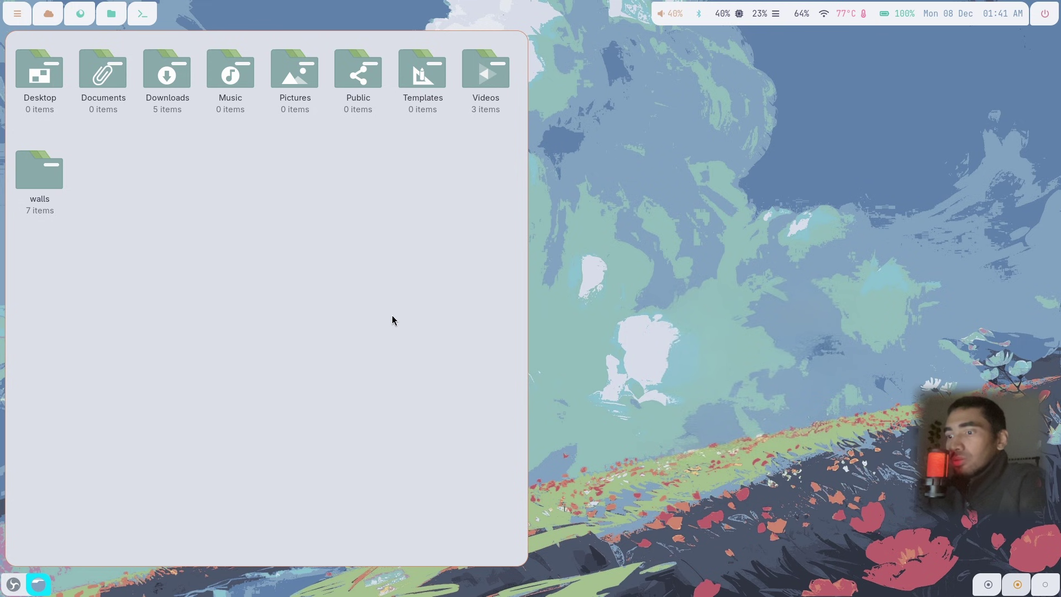
{"action": "key", "text": "super+q"}
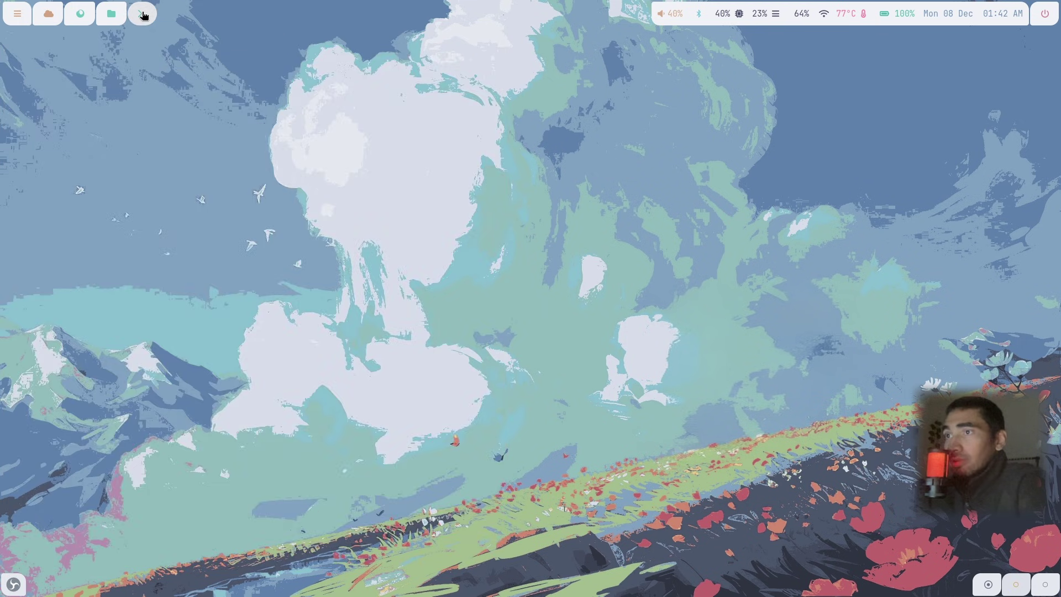
Open and close the floating terminal from the bar, and open the PulseAudio volume control.
{"action": "left_click", "coordinate": [143, 15]}
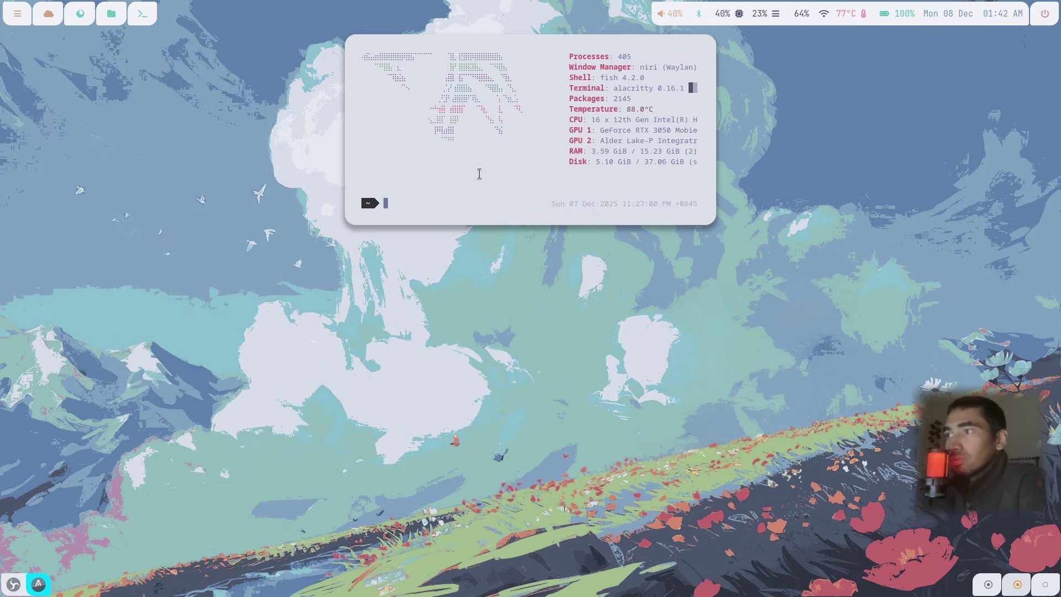
{"action": "left_click_drag", "start_coordinate": [508, 149], "coordinate": [485, 176]}
{"action": "key", "text": "super+q"}
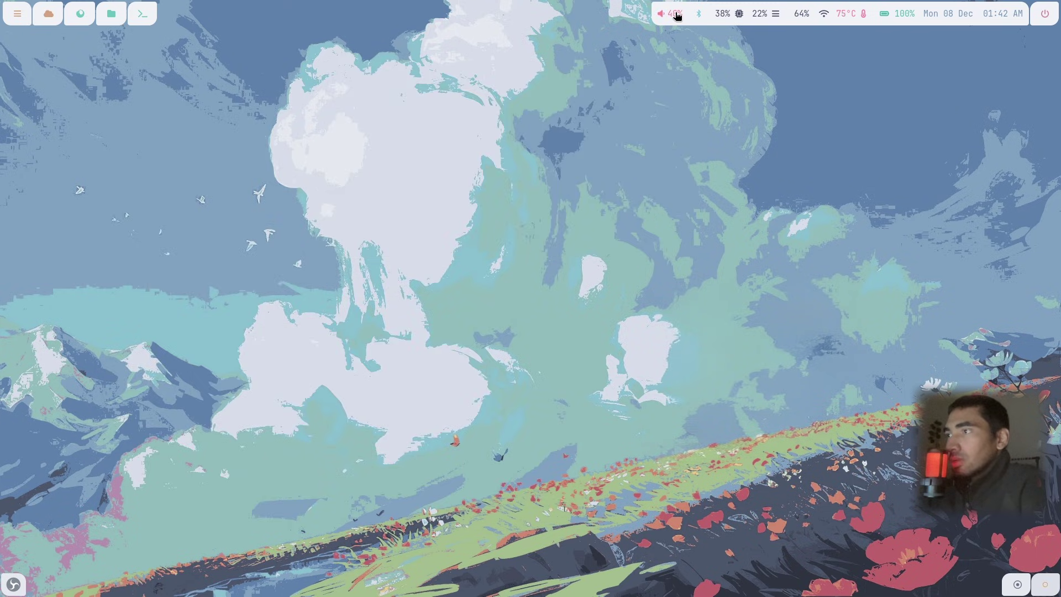
{"action": "key", "text": "super+a"}
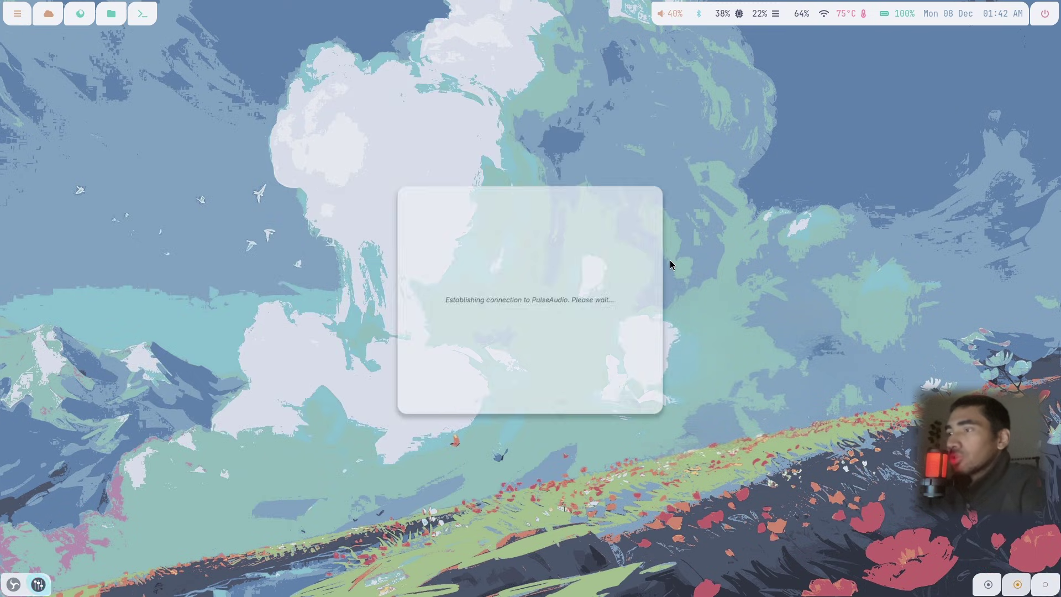
Close the volume control and test switching Bluetooth off and on in the Bluetooth manager, closing the manager again.
{"action": "key", "text": "super+q"}
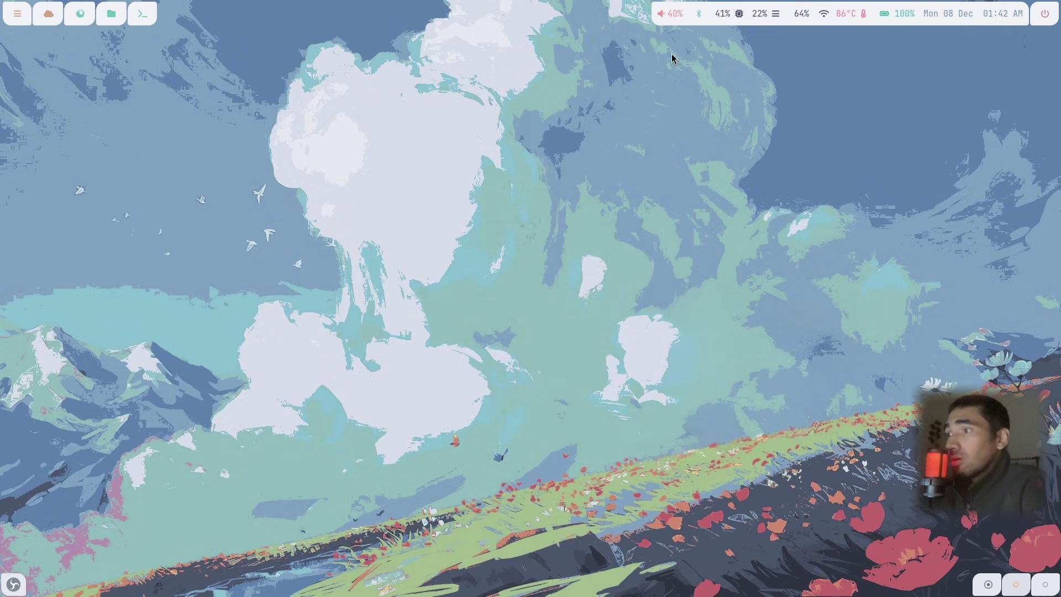
{"action": "left_click", "coordinate": [700, 18]}
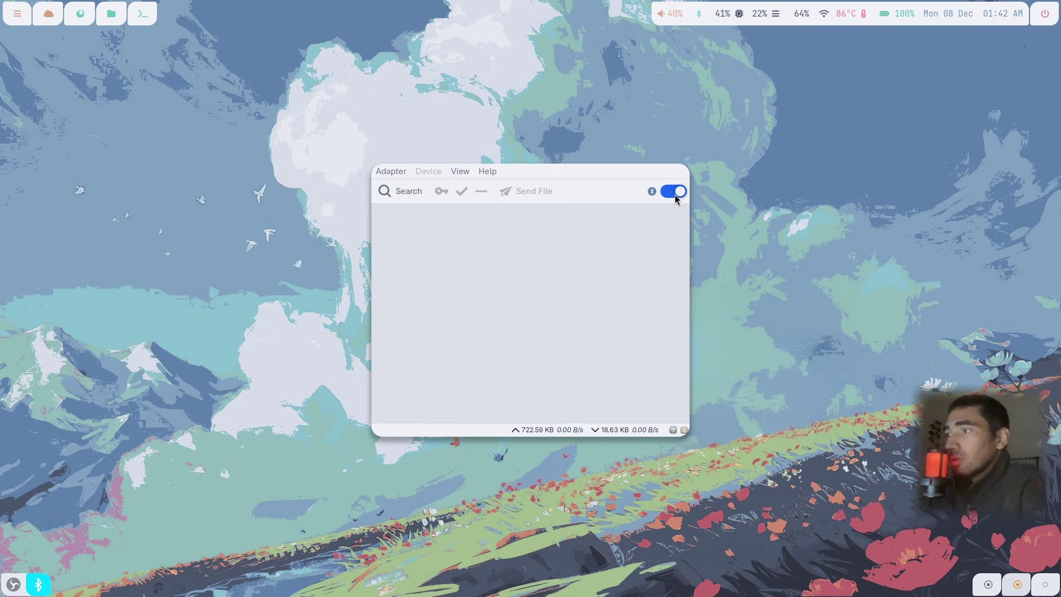
{"action": "left_click", "coordinate": [675, 193]}
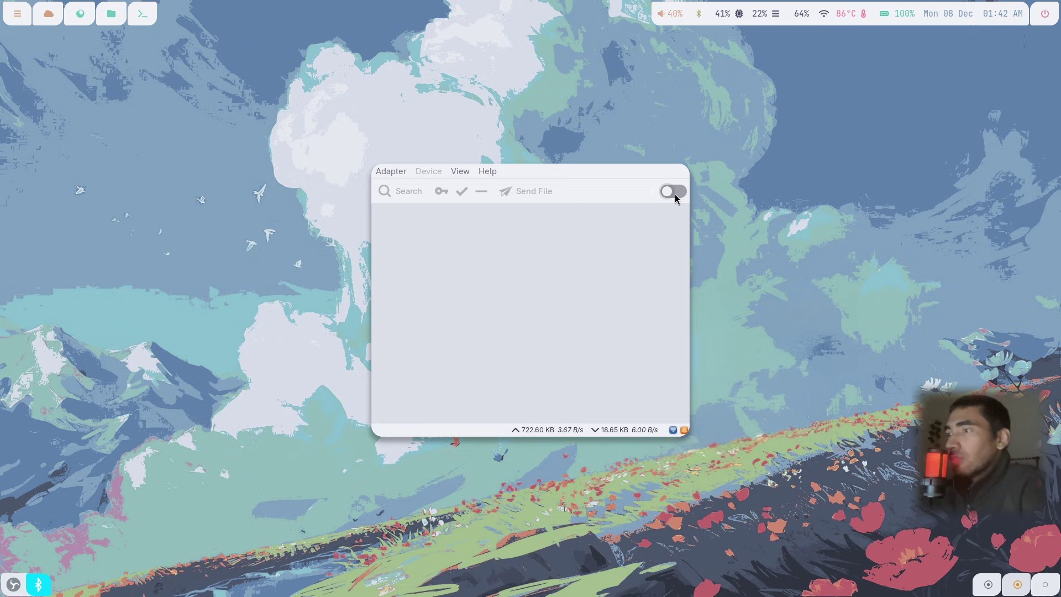
{"action": "left_click", "coordinate": [674, 193]}
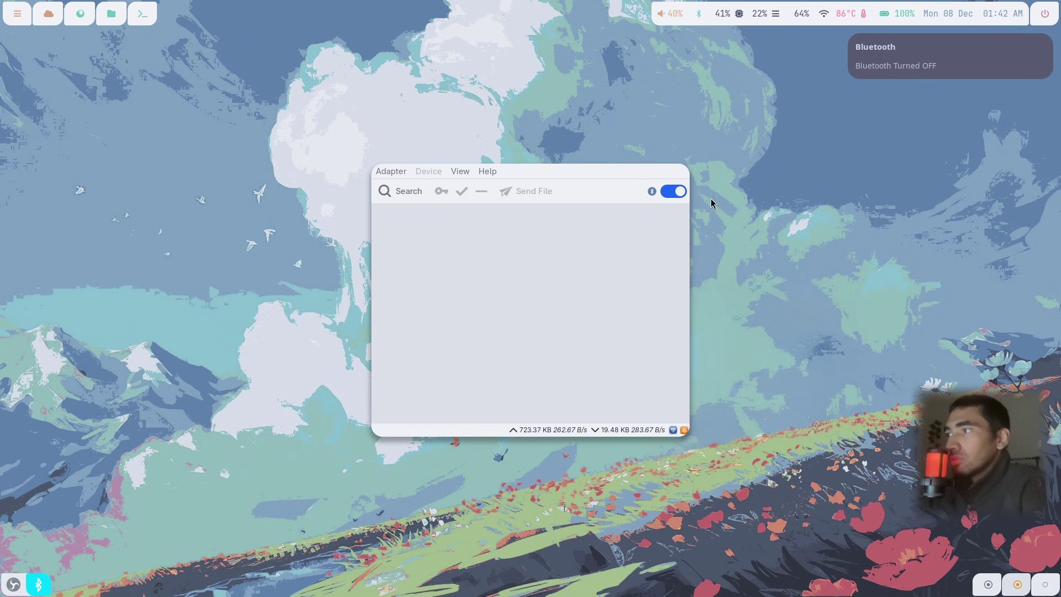
{"action": "left_click", "coordinate": [677, 191]}
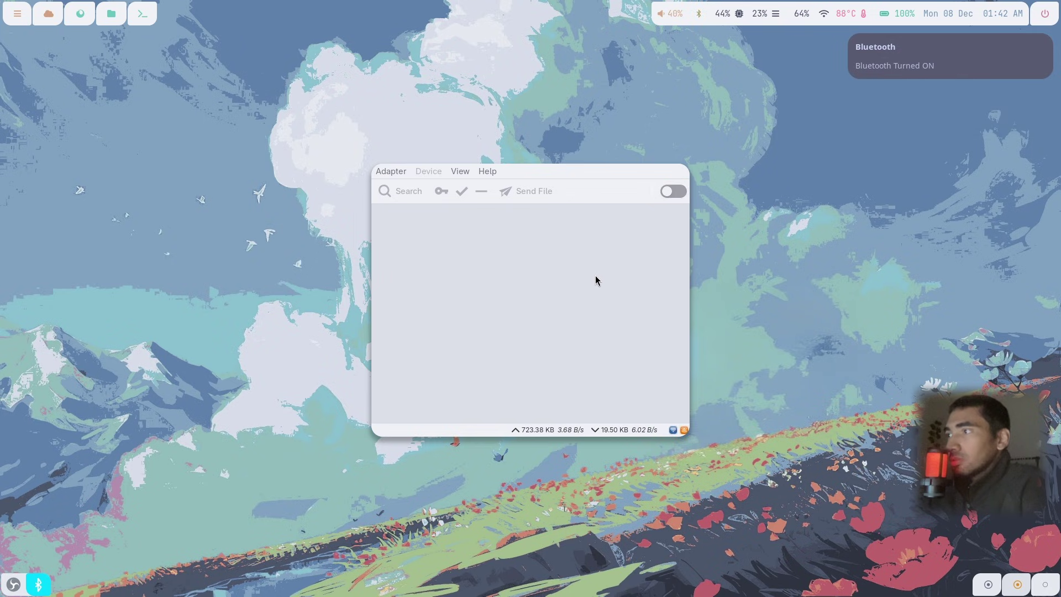
{"action": "left_click", "coordinate": [700, 19]}
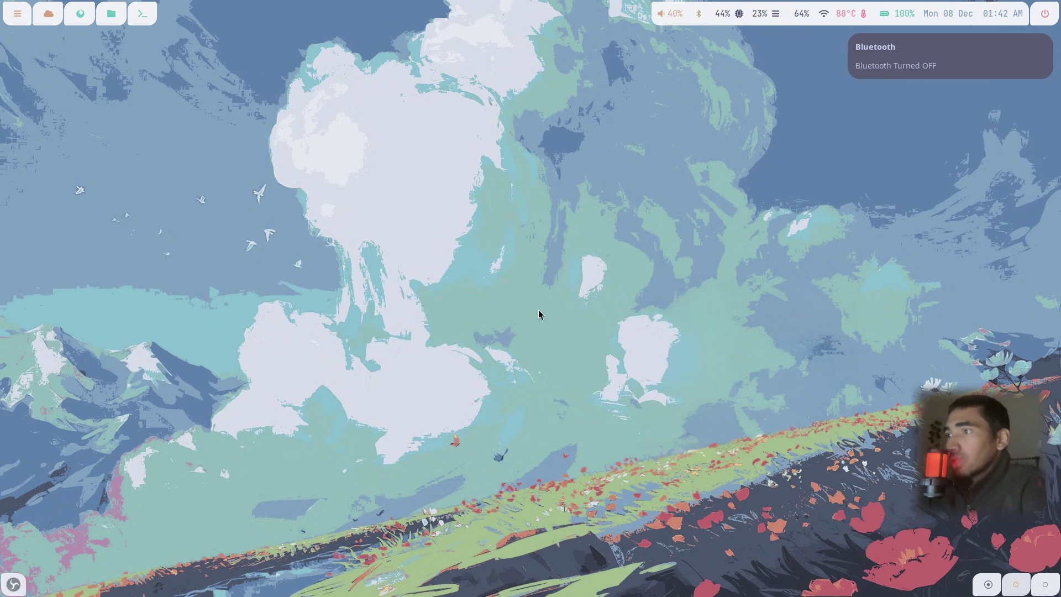
Open and close the system monitor from the bar's CPU module and the NetworkManager TUI from its network module.
{"action": "left_click", "coordinate": [725, 15]}
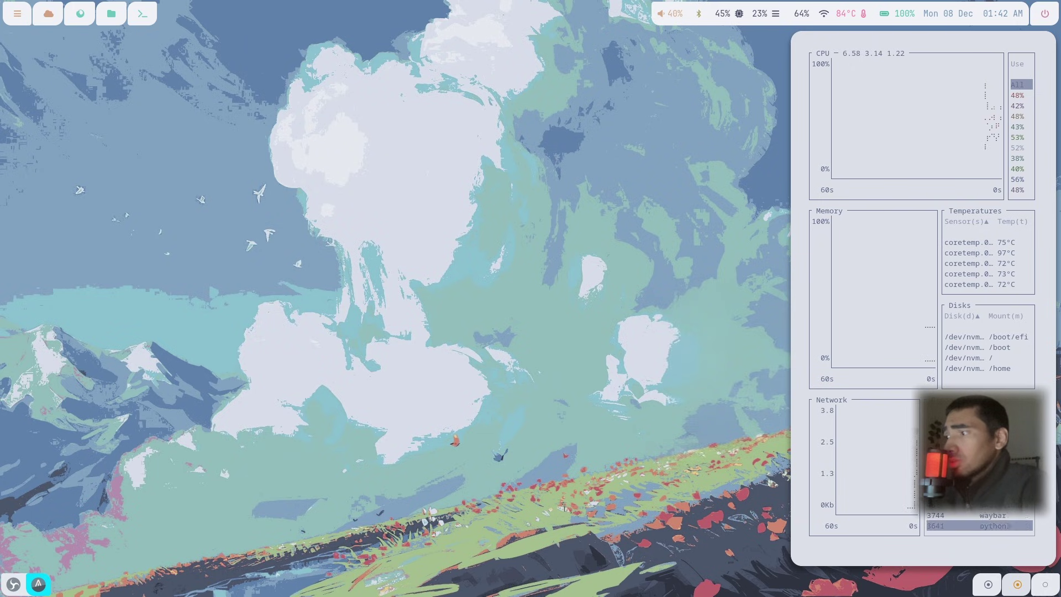
{"action": "left_click", "coordinate": [733, 15]}
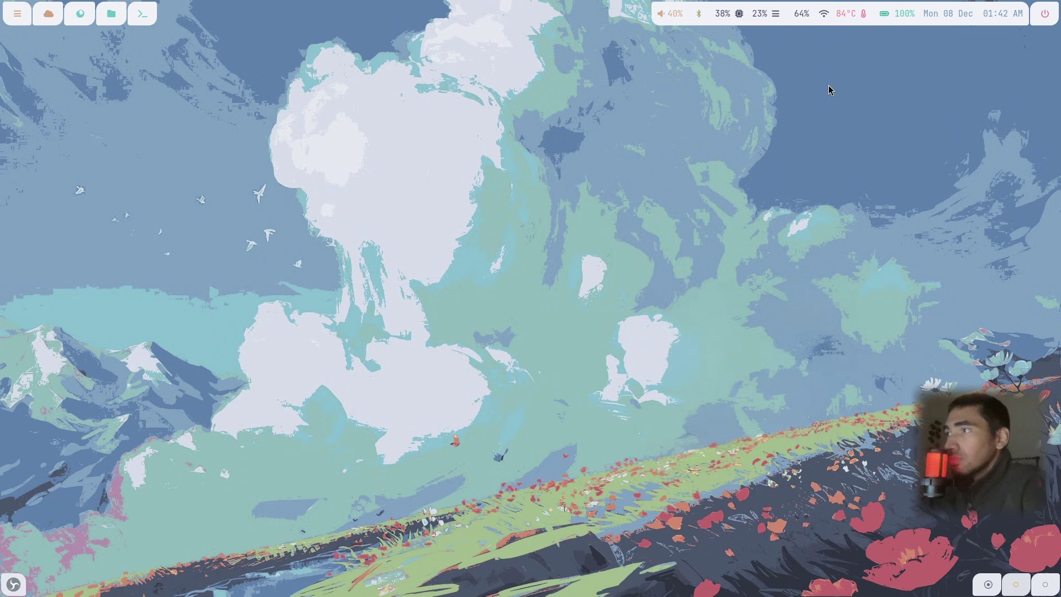
{"action": "left_click", "coordinate": [824, 14]}
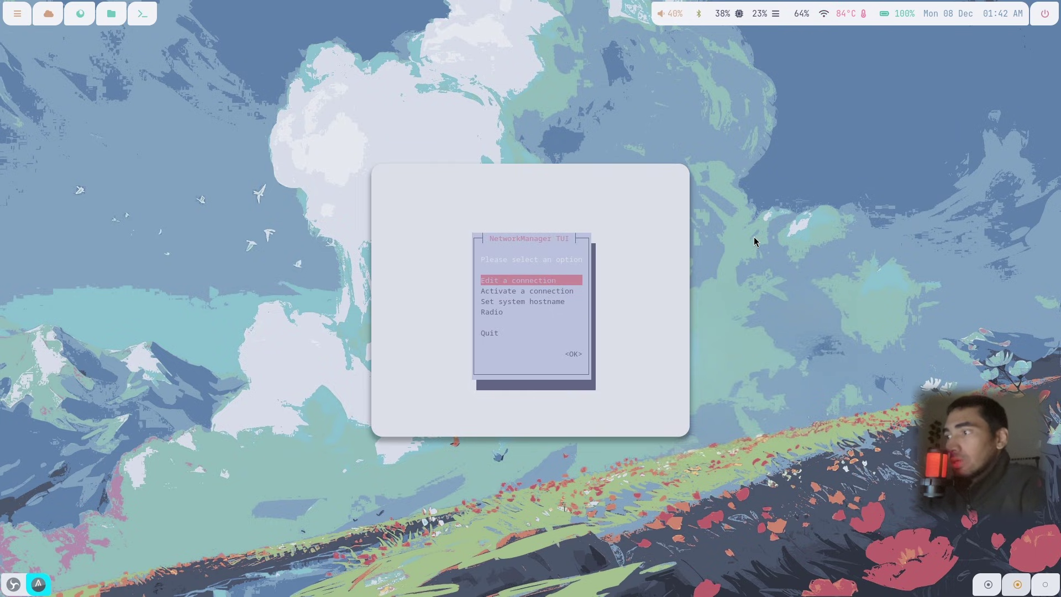
{"action": "key", "text": "Down"}
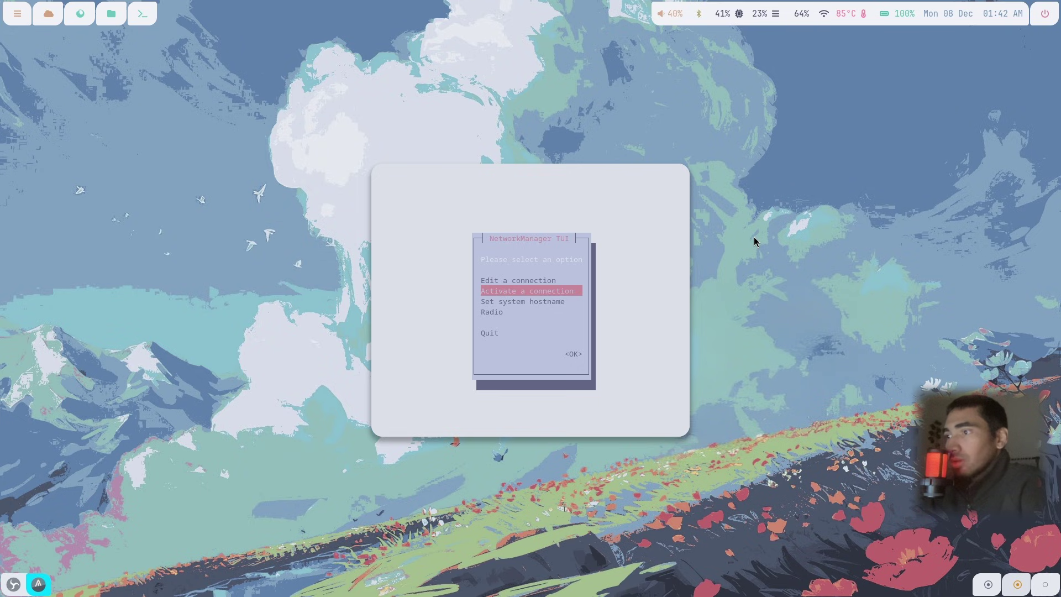
{"action": "key", "text": "Up"}
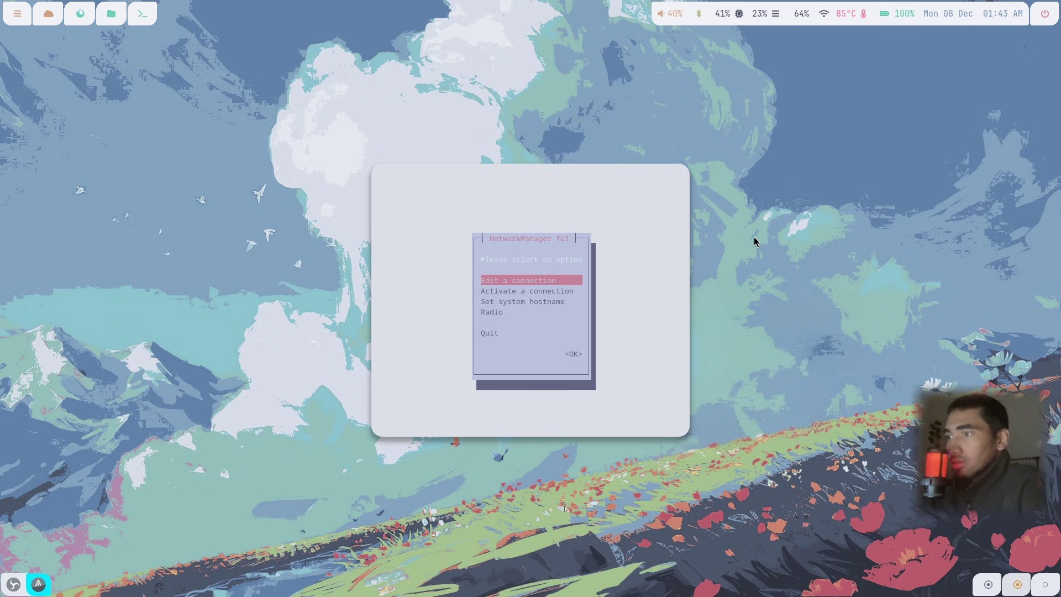
{"action": "key", "text": "Escape"}
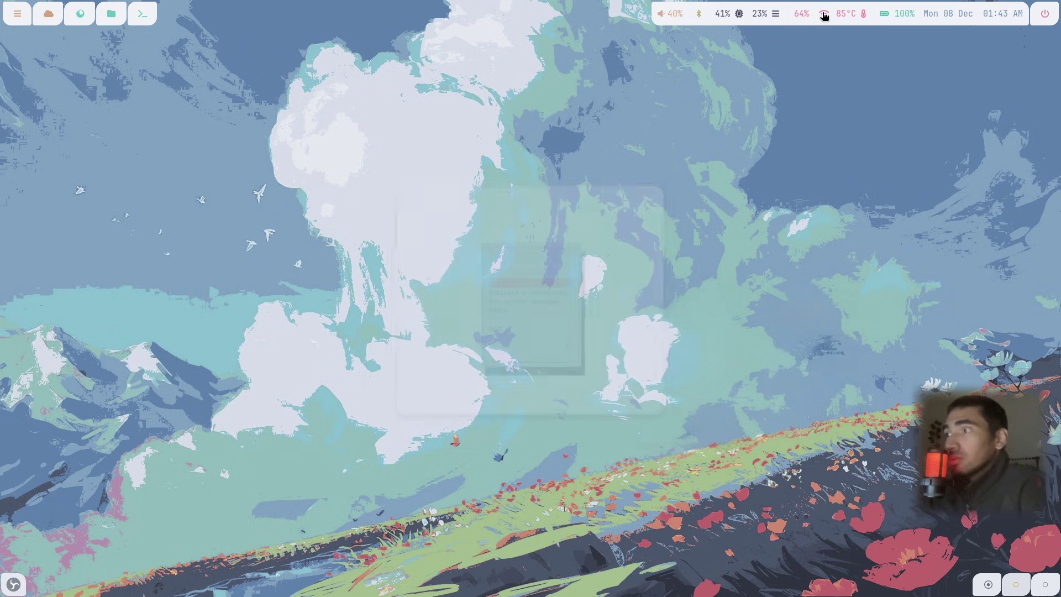
Open and dismiss the notification center from the bar's date and time, and try out the power button.
{"action": "left_click", "coordinate": [959, 19]}
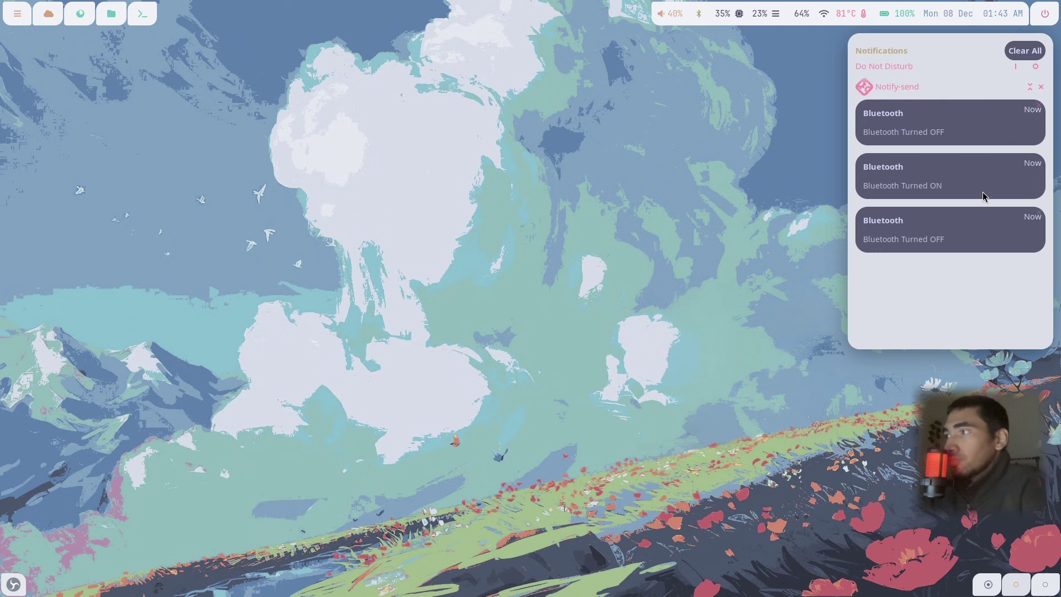
{"action": "left_click", "coordinate": [791, 131]}
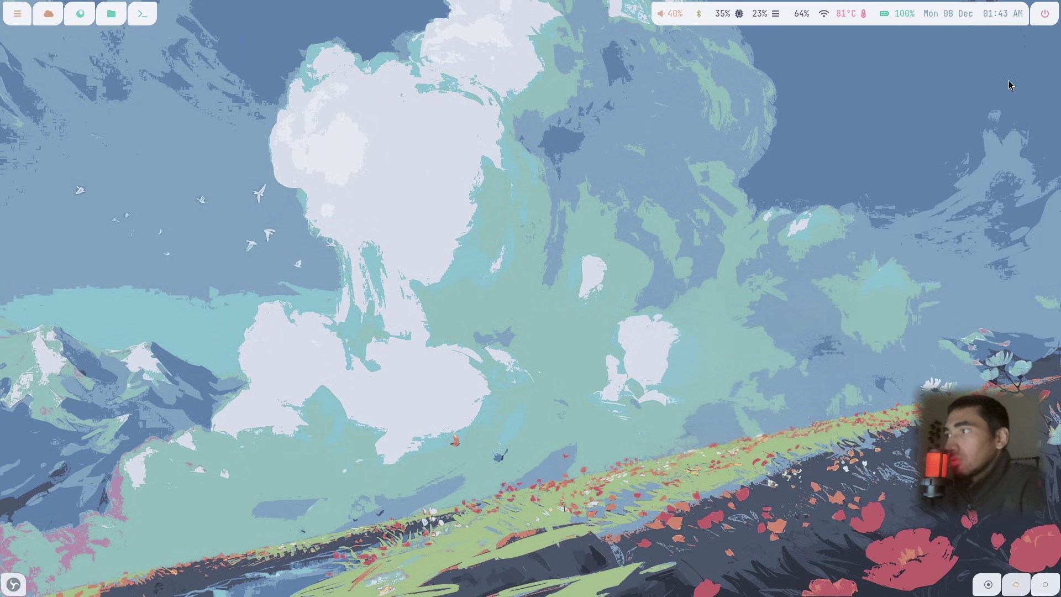
{"action": "left_click", "coordinate": [1050, 17]}
{"action": "left_click", "coordinate": [1049, 17]}
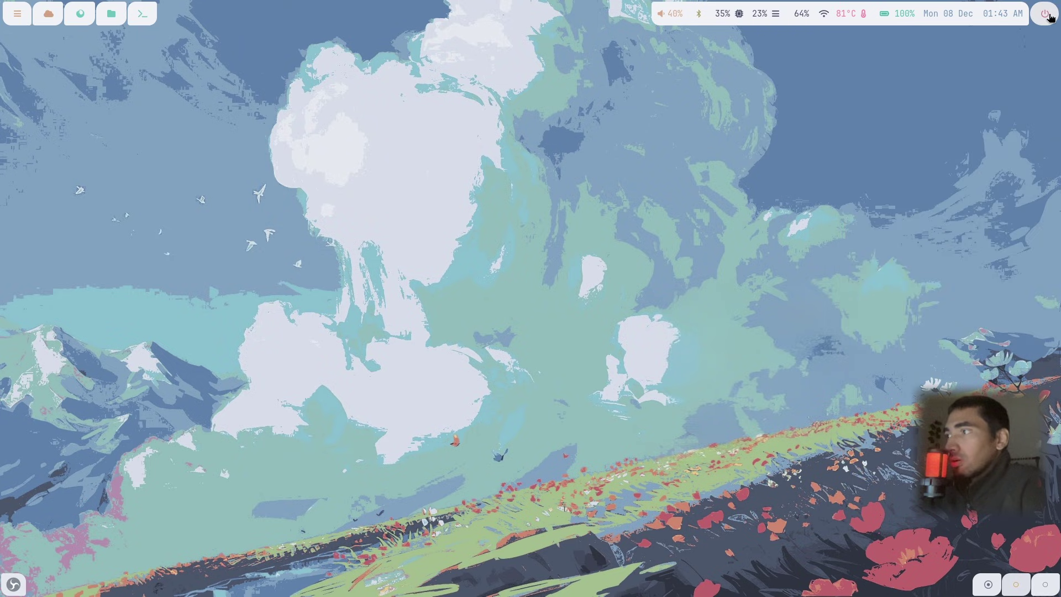
{"action": "left_click", "coordinate": [1049, 17]}
{"action": "left_click", "coordinate": [1050, 17]}
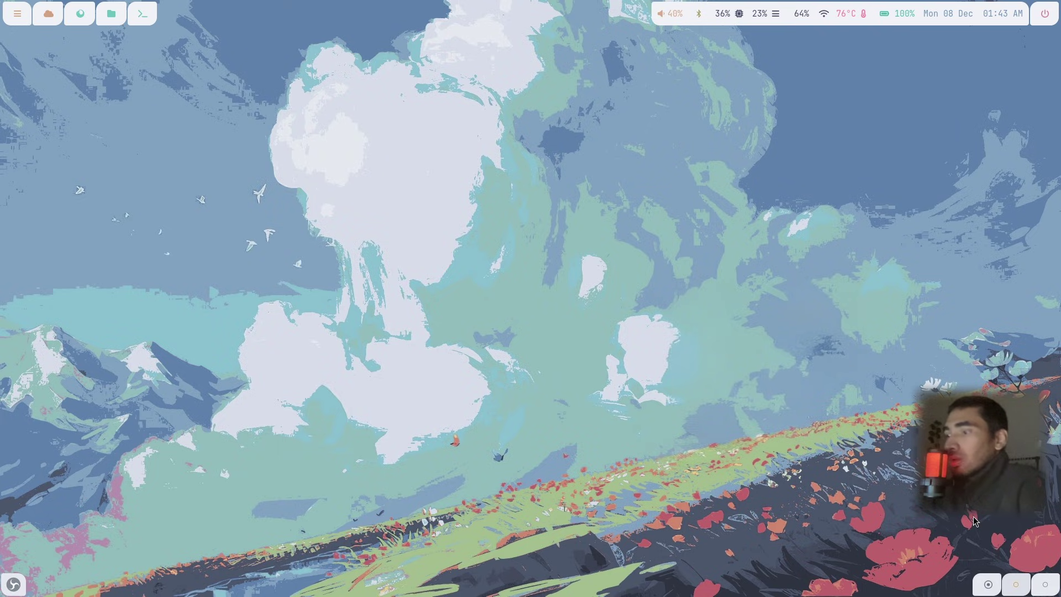
Open two terminals and the file manager on separate workspaces, and switch to the file manager window.
{"action": "key", "text": "super+t"}
{"action": "key", "text": "super+Page_Down"}
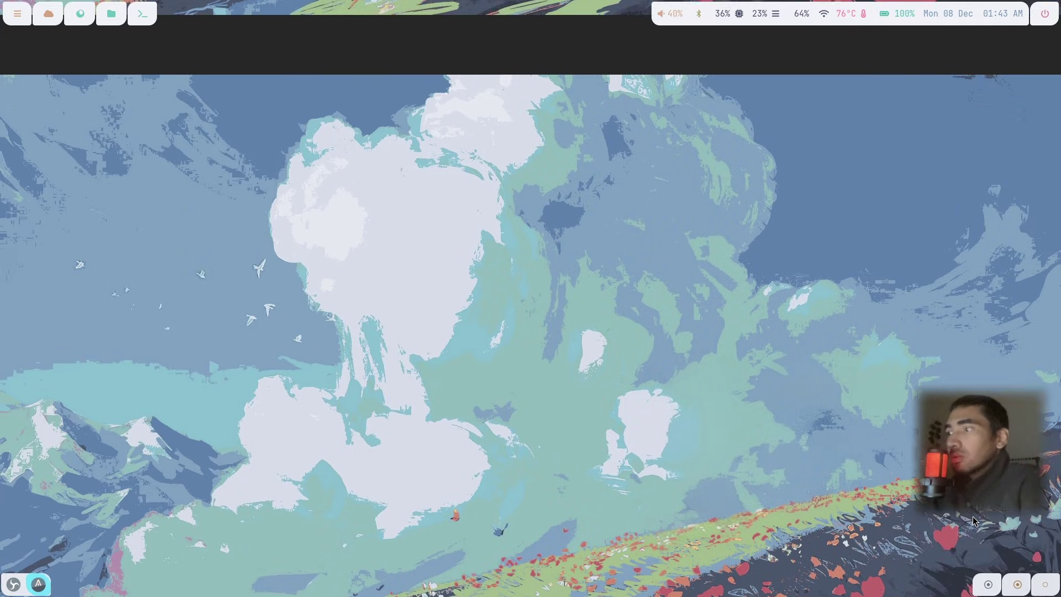
{"action": "key", "text": "super+t"}
{"action": "key", "text": "super+Page_Down"}
{"action": "key", "text": "super+t"}
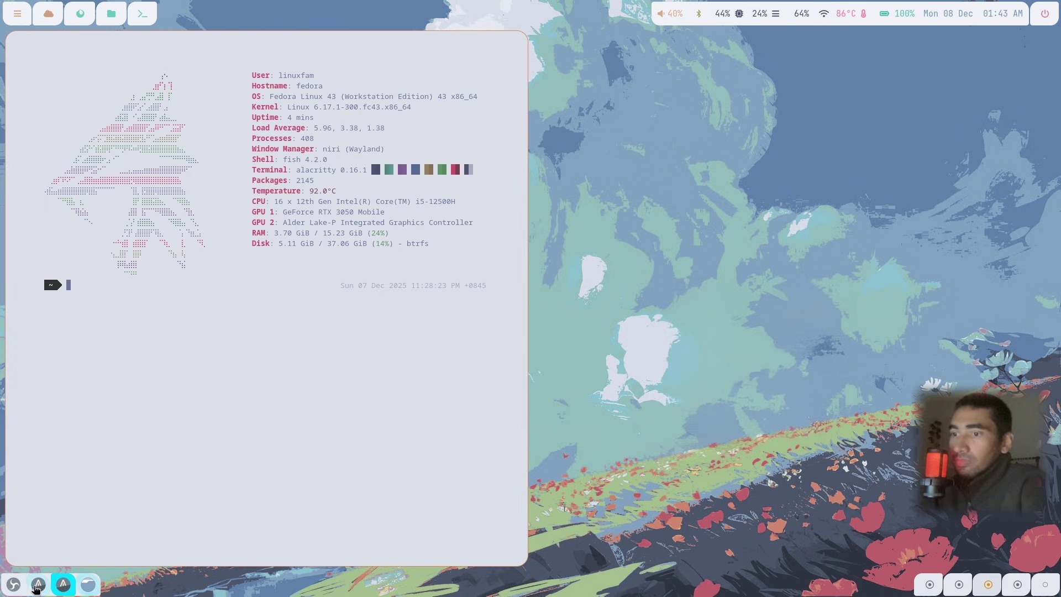
{"action": "left_click", "coordinate": [87, 586]}
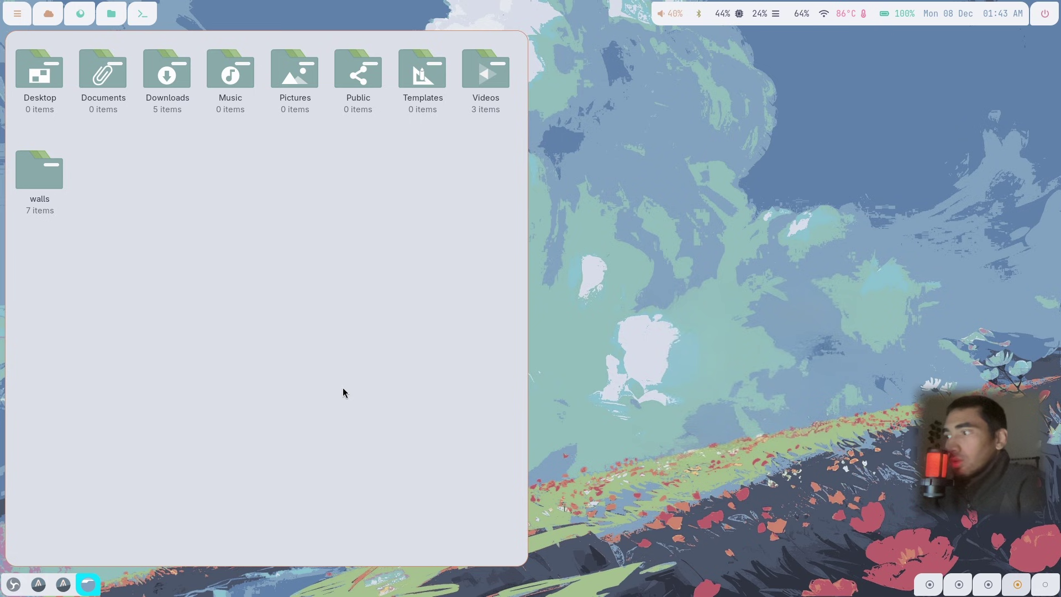
Close the file manager and both terminals while moving back up through their workspaces.
{"action": "key", "text": "super+q"}
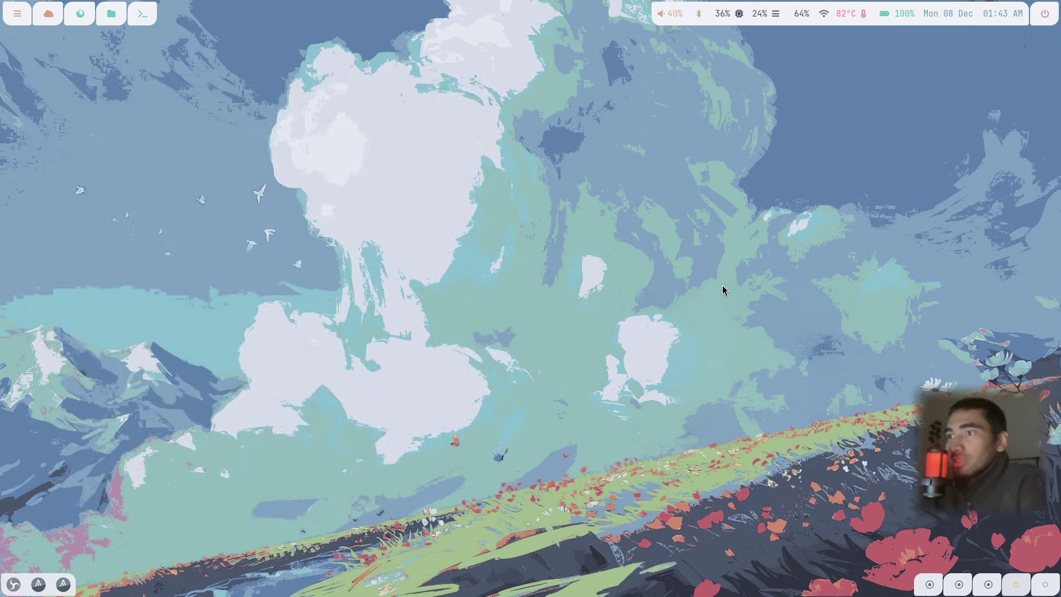
{"action": "key", "text": "super+Page_Up"}
{"action": "key", "text": "super+q"}
{"action": "key", "text": "super+Page_Up"}
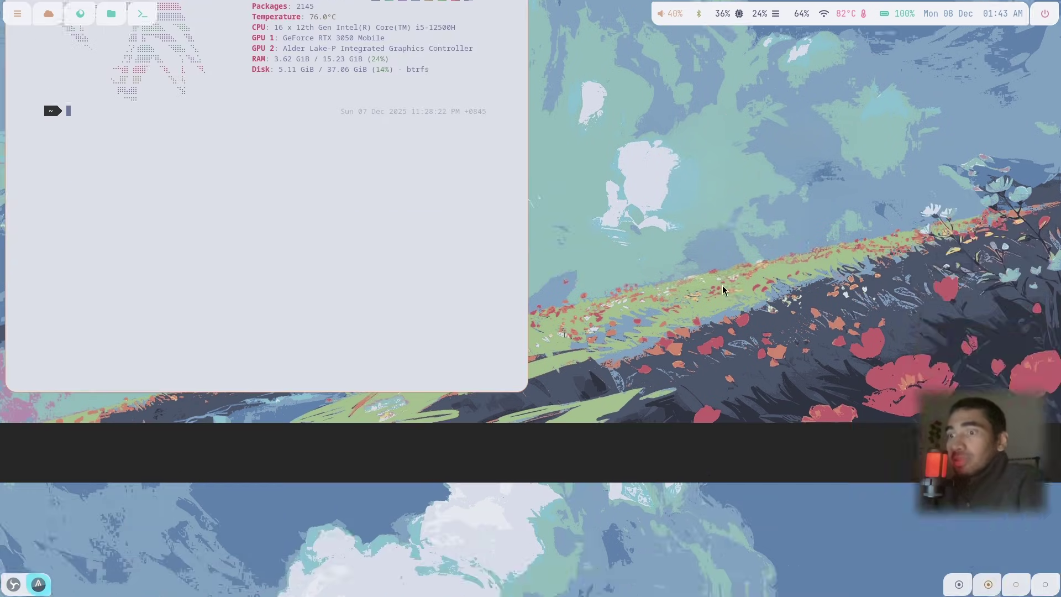
{"action": "key", "text": "super+Down"}
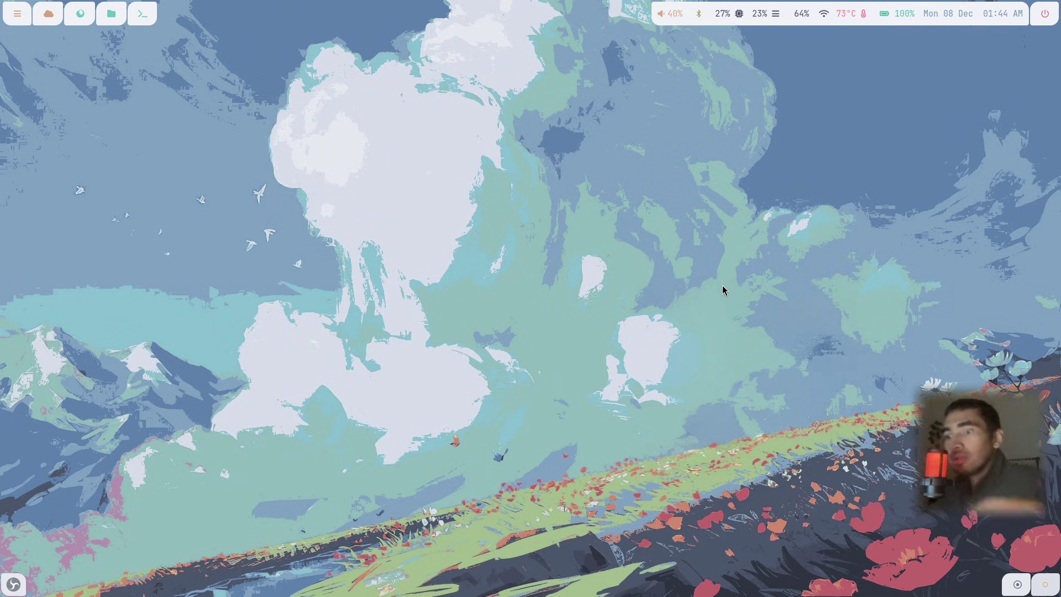
Tile two terminals and the file manager on one workspace, move the focus between them, and close all three.
{"action": "key", "text": "super+Return"}
{"action": "key", "text": "super+Return"}
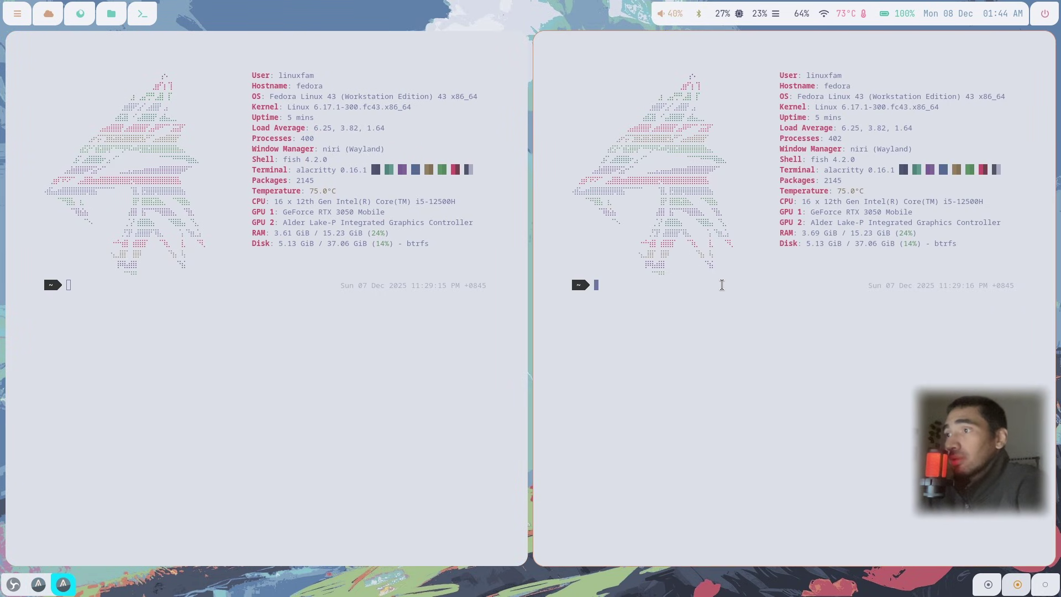
{"action": "key", "text": "super+e"}
{"action": "key", "text": "super+Left"}
{"action": "key", "text": "super+Left"}
{"action": "key", "text": "super+q"}
{"action": "key", "text": "super+q"}
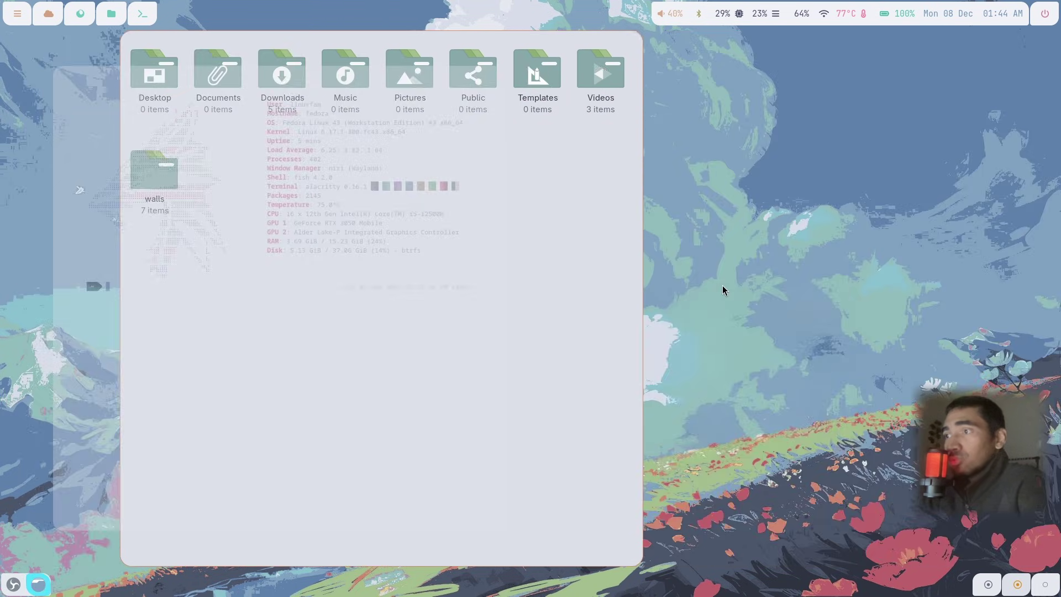
{"action": "key", "text": "super+q"}
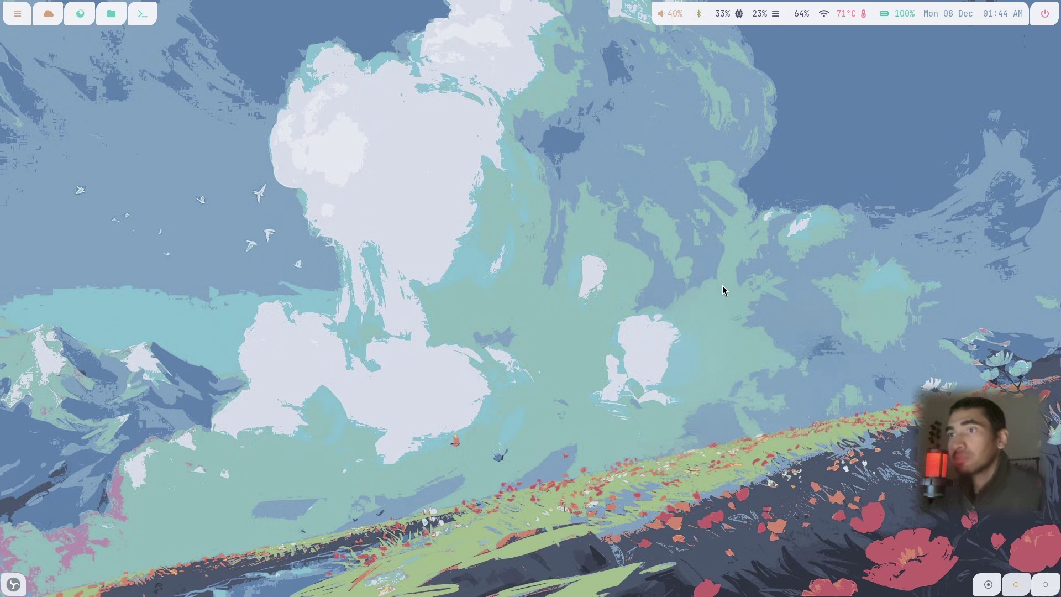
Test switching workspaces by number with the file manager on workspace 3 and a terminal on workspace 2, and close both windows.
{"action": "key", "text": "super+3"}
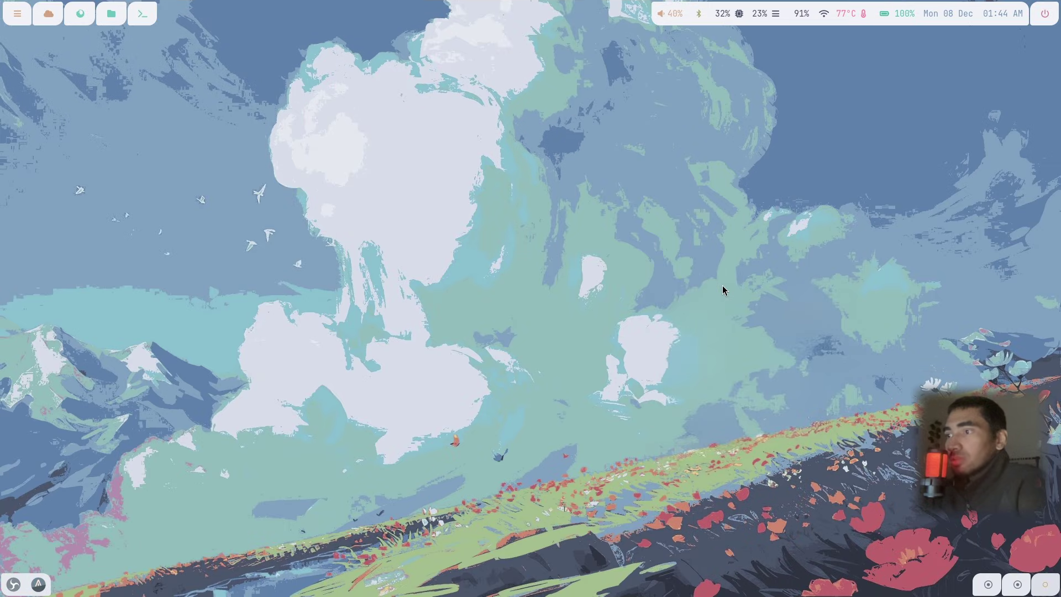
{"action": "key", "text": "super+e"}
{"action": "key", "text": "super+2"}
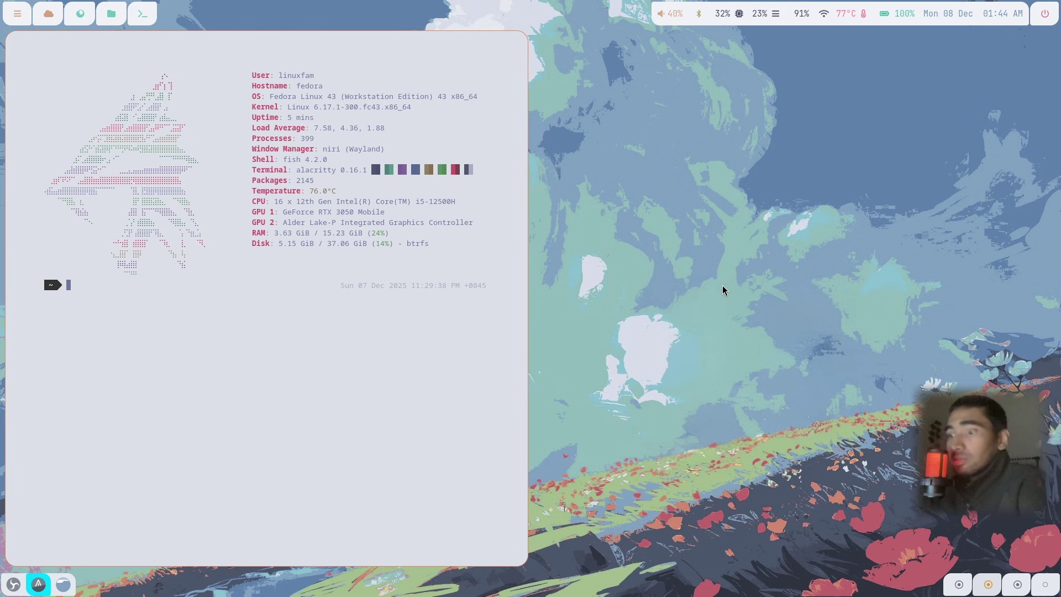
{"action": "key", "text": "super+q"}
{"action": "key", "text": "super+q"}
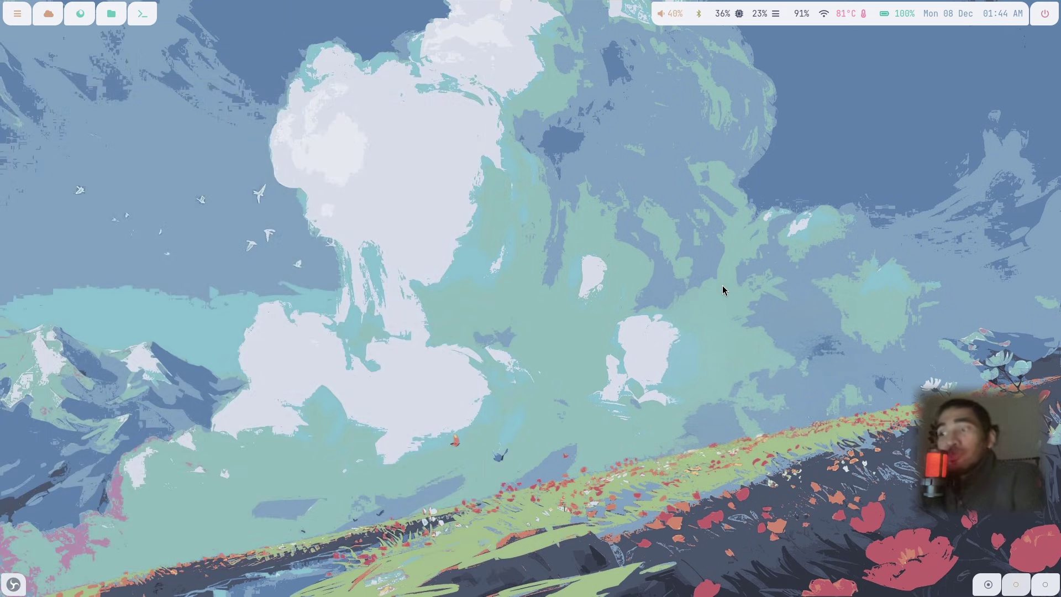
Cycle the desktop through the available wallpapers.
{"action": "key", "text": "super+w"}
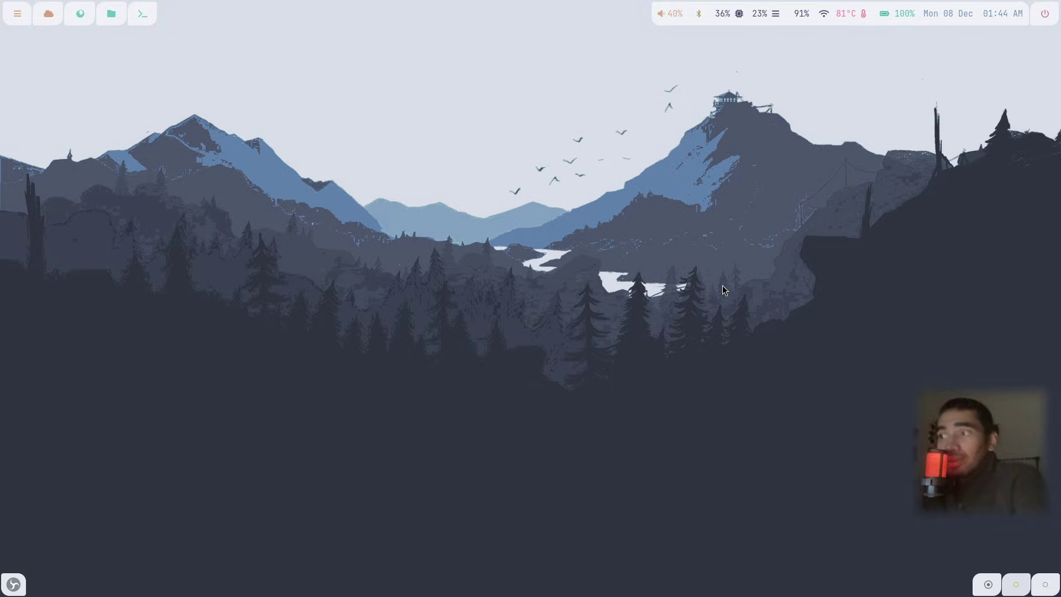
{"action": "key", "text": "super+w"}
{"action": "key", "text": "super+w"}
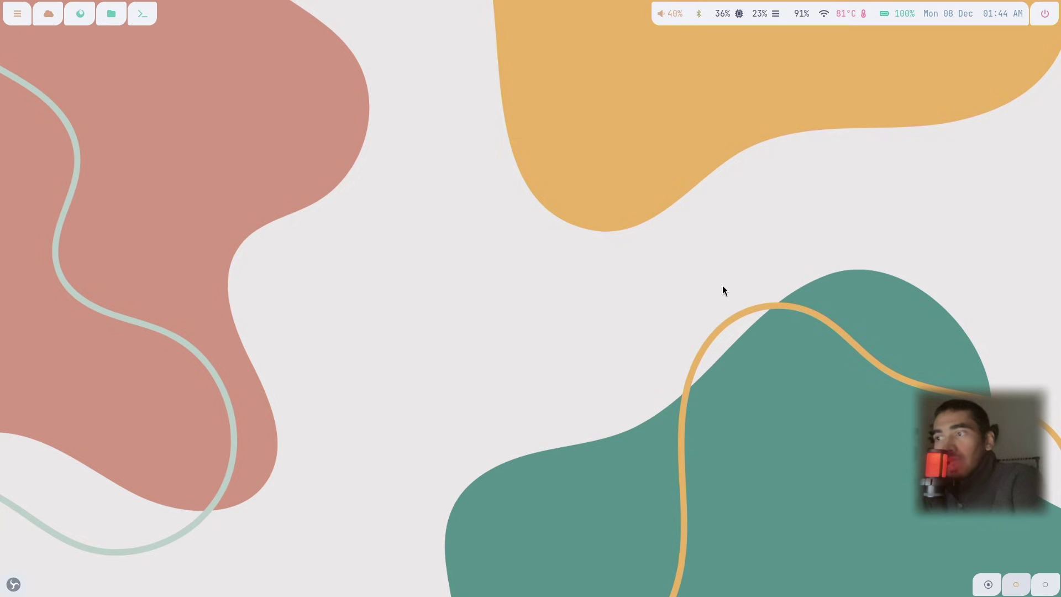
{"action": "key", "text": "super+w"}
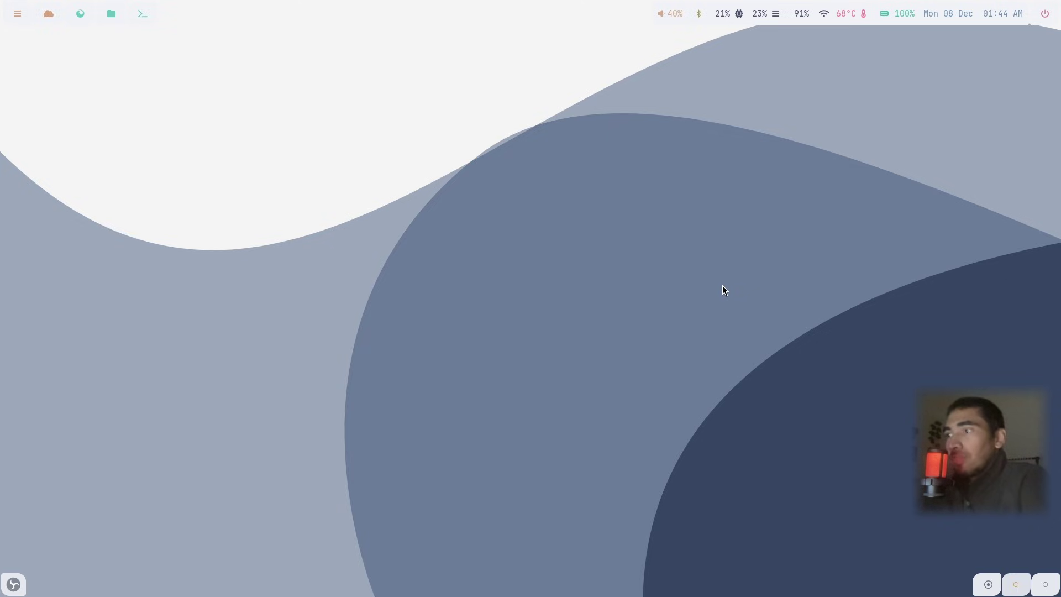
Open the walls folder in the file manager, switch to the dark mountain forest wallpaper, and close the window.
{"action": "key", "text": "super+e"}
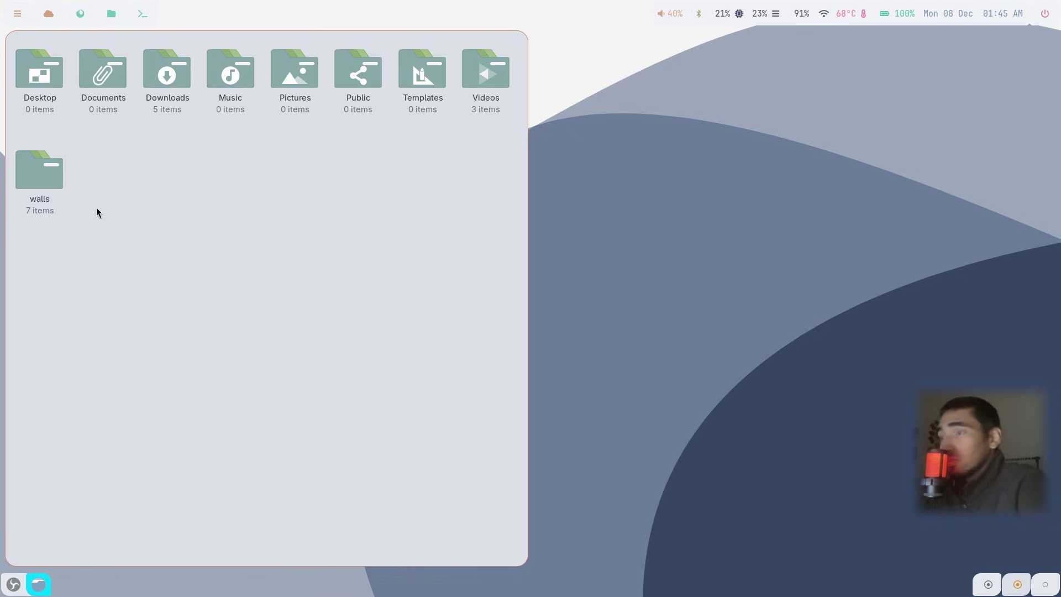
{"action": "double_click", "coordinate": [46, 184]}
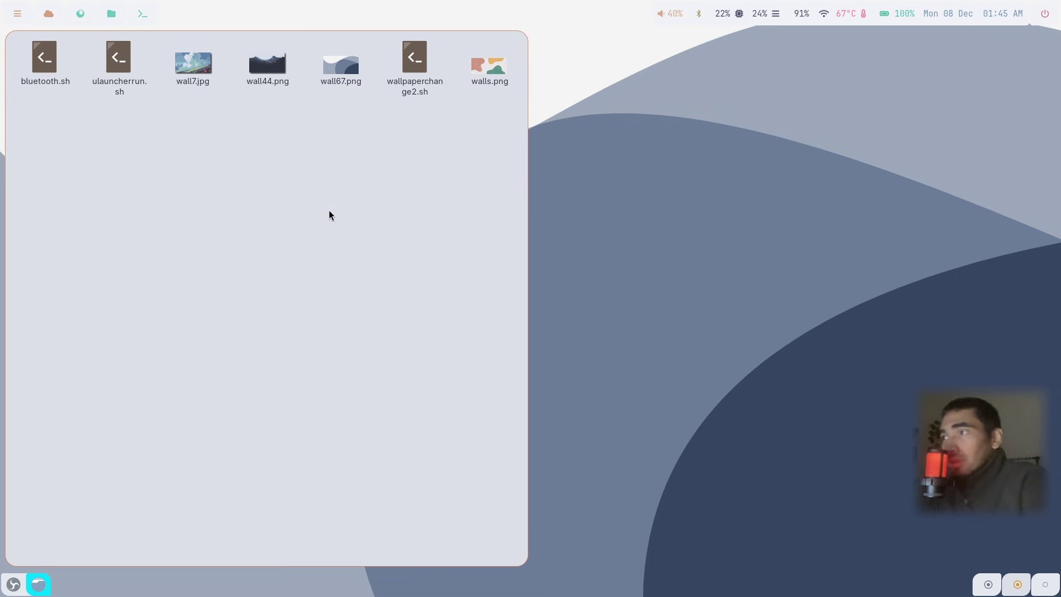
{"action": "key", "text": "super+w"}
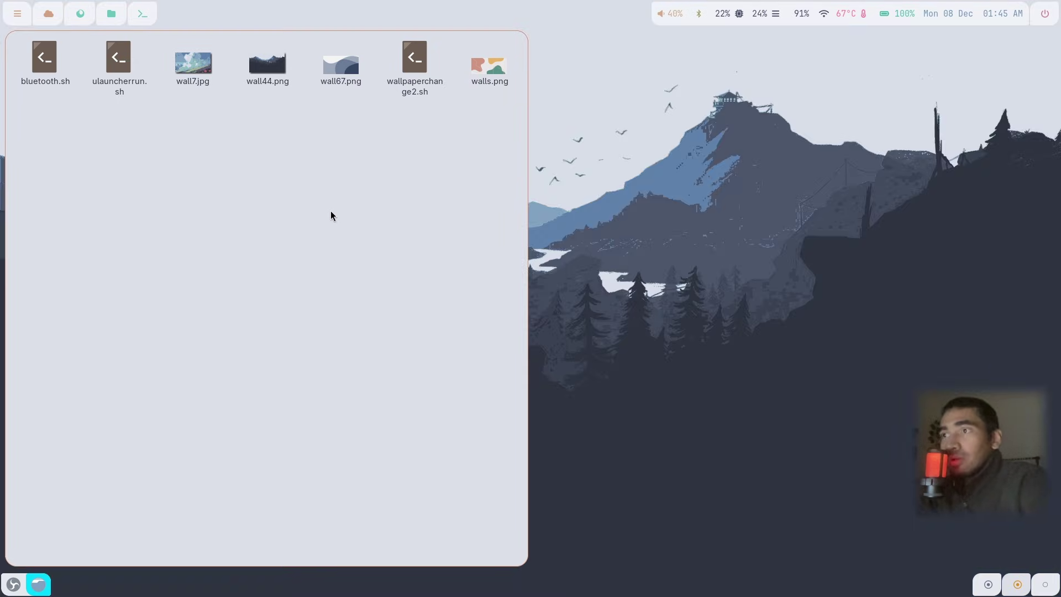
{"action": "key", "text": "super+q"}
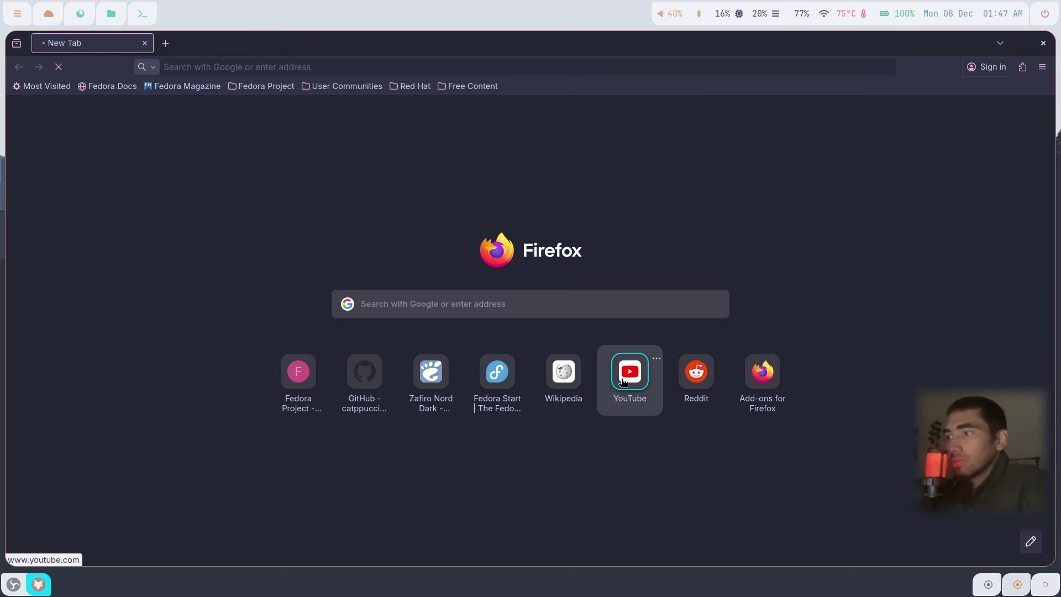
Open YouTube in Firefox and test pausing and resuming the playing video from the bar's media module.
{"action": "left_click", "coordinate": [623, 381]}
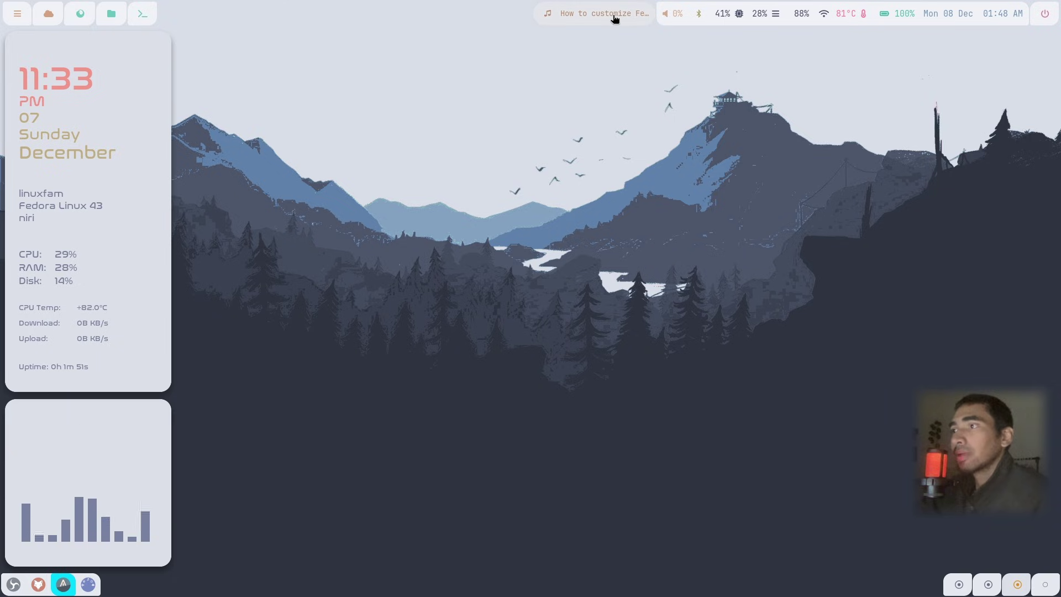
{"action": "left_click", "coordinate": [577, 18]}
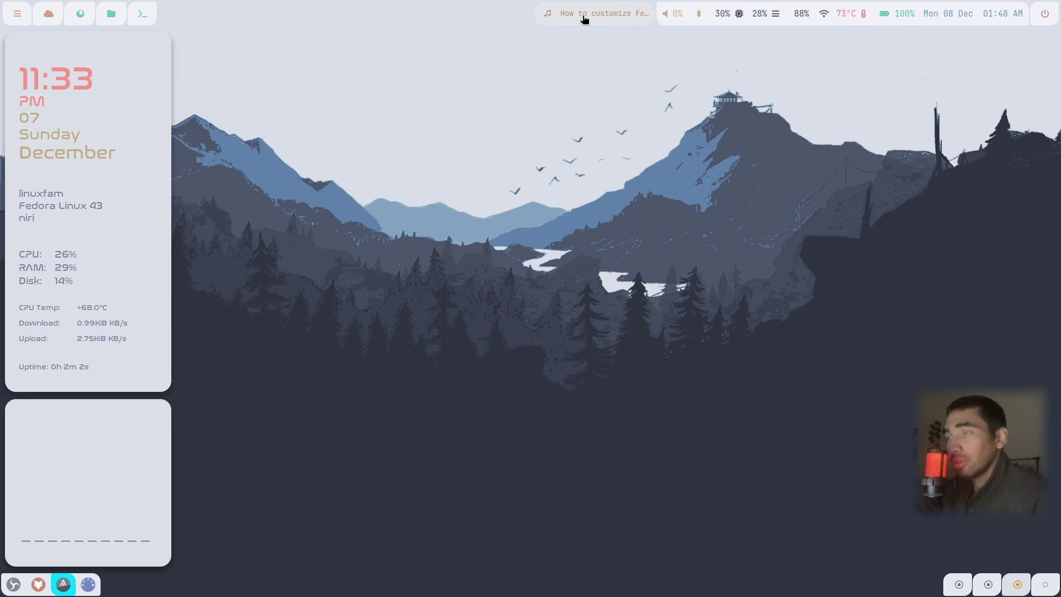
{"action": "left_click", "coordinate": [584, 19]}
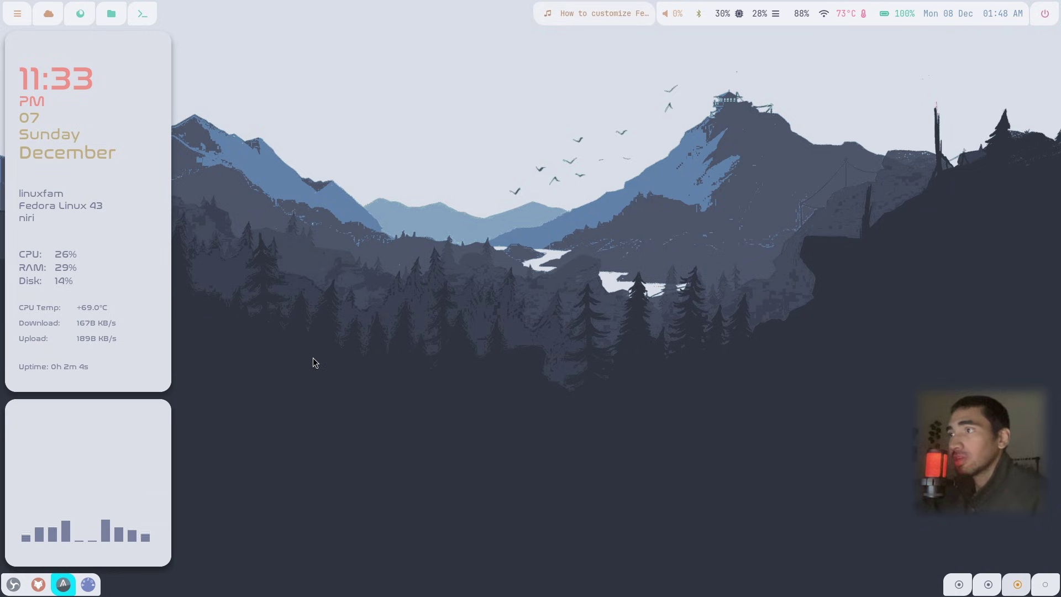